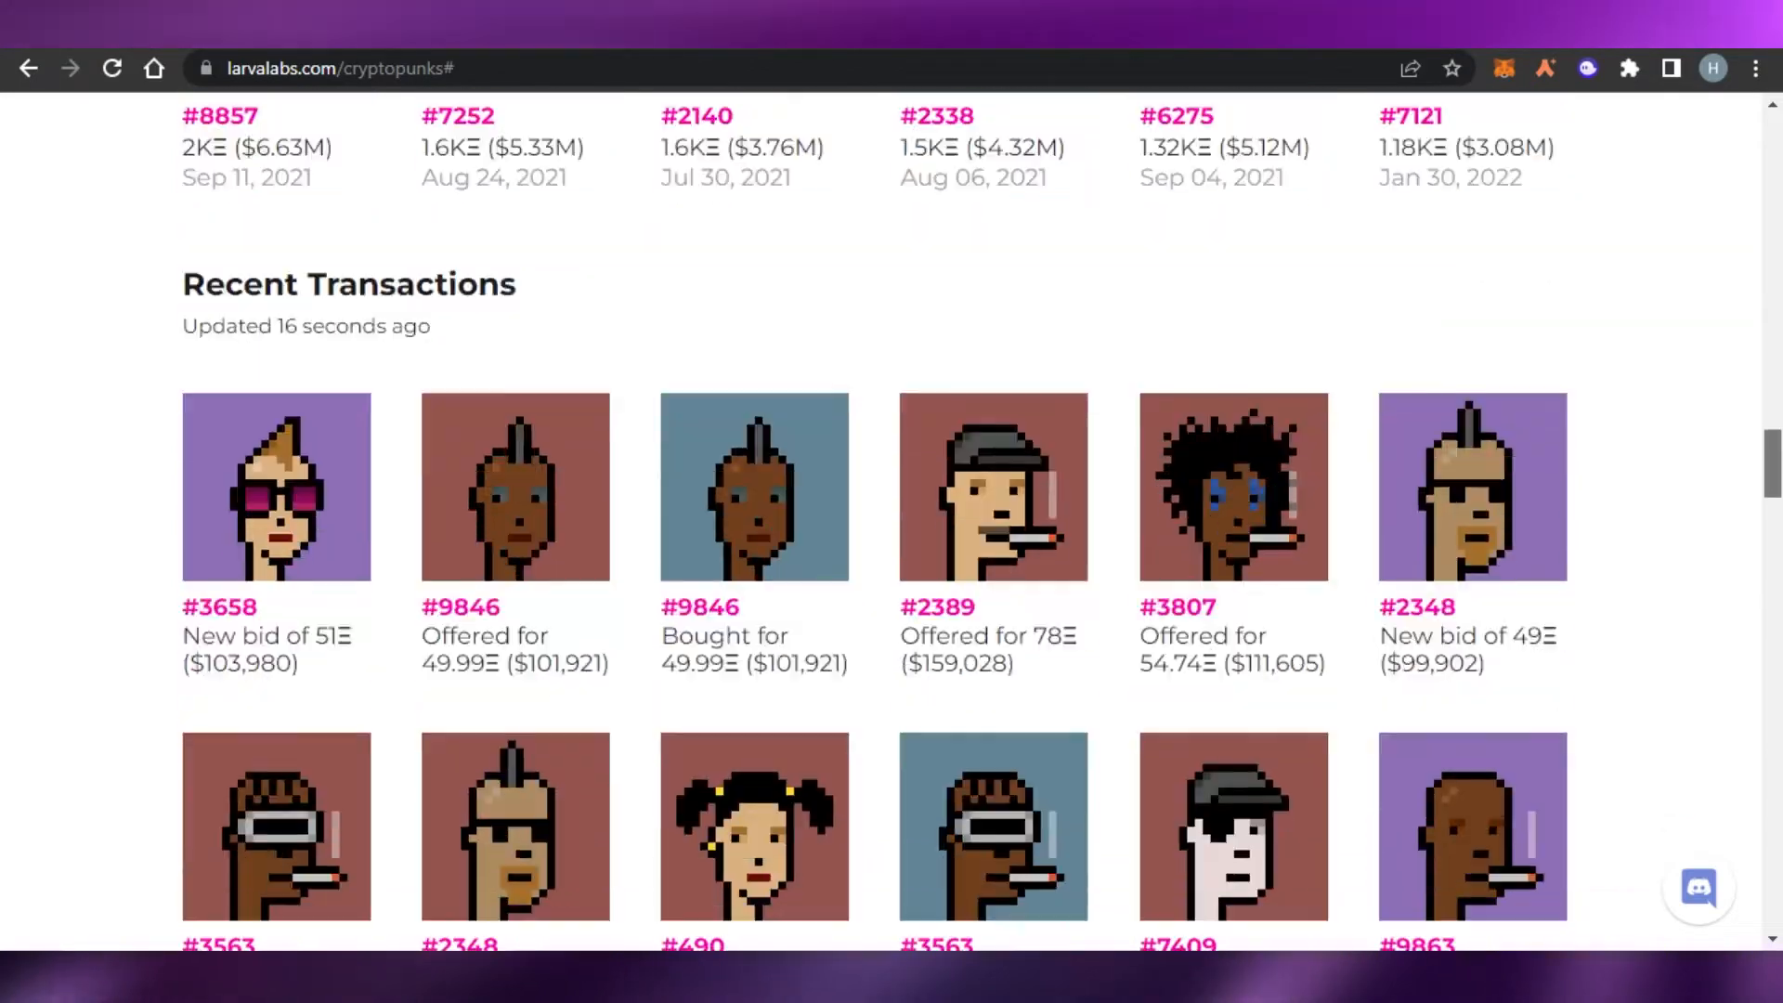
Step: Look over the CryptoPunks page's recent transactions, overall stats, largest sales and introduction as an example NFT website
scroll(873, 520, "down", 10)
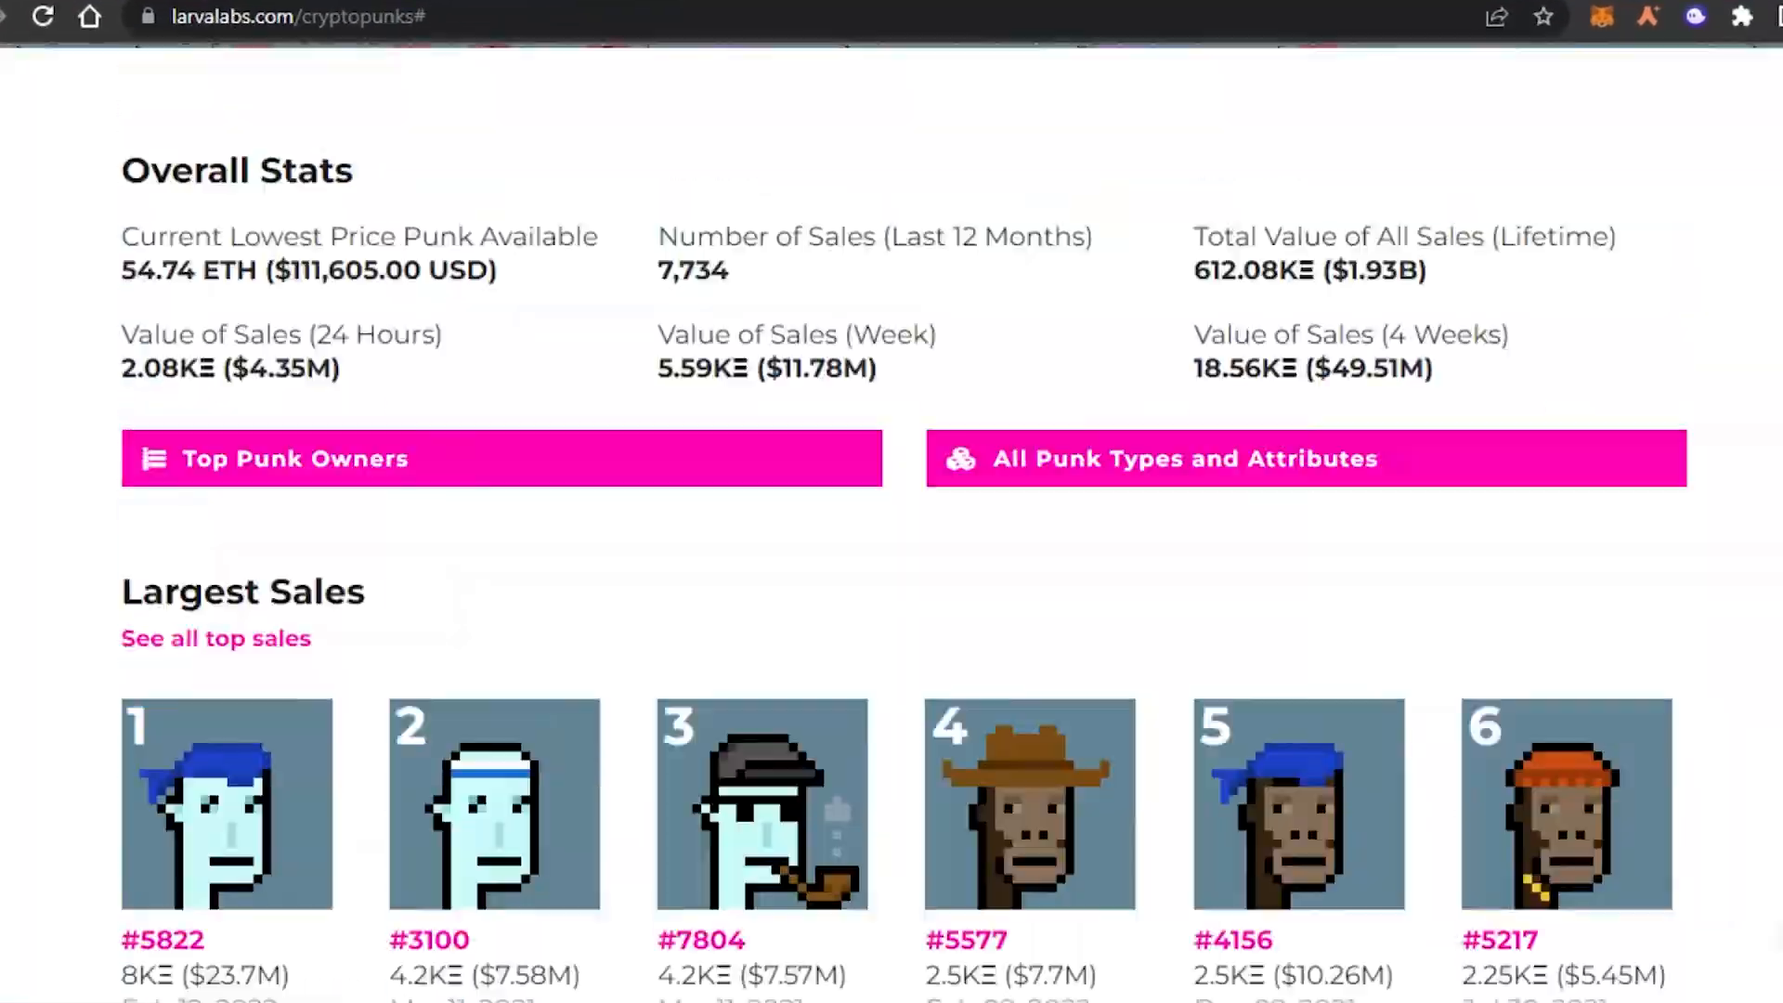
scroll(891, 520, "up", 15)
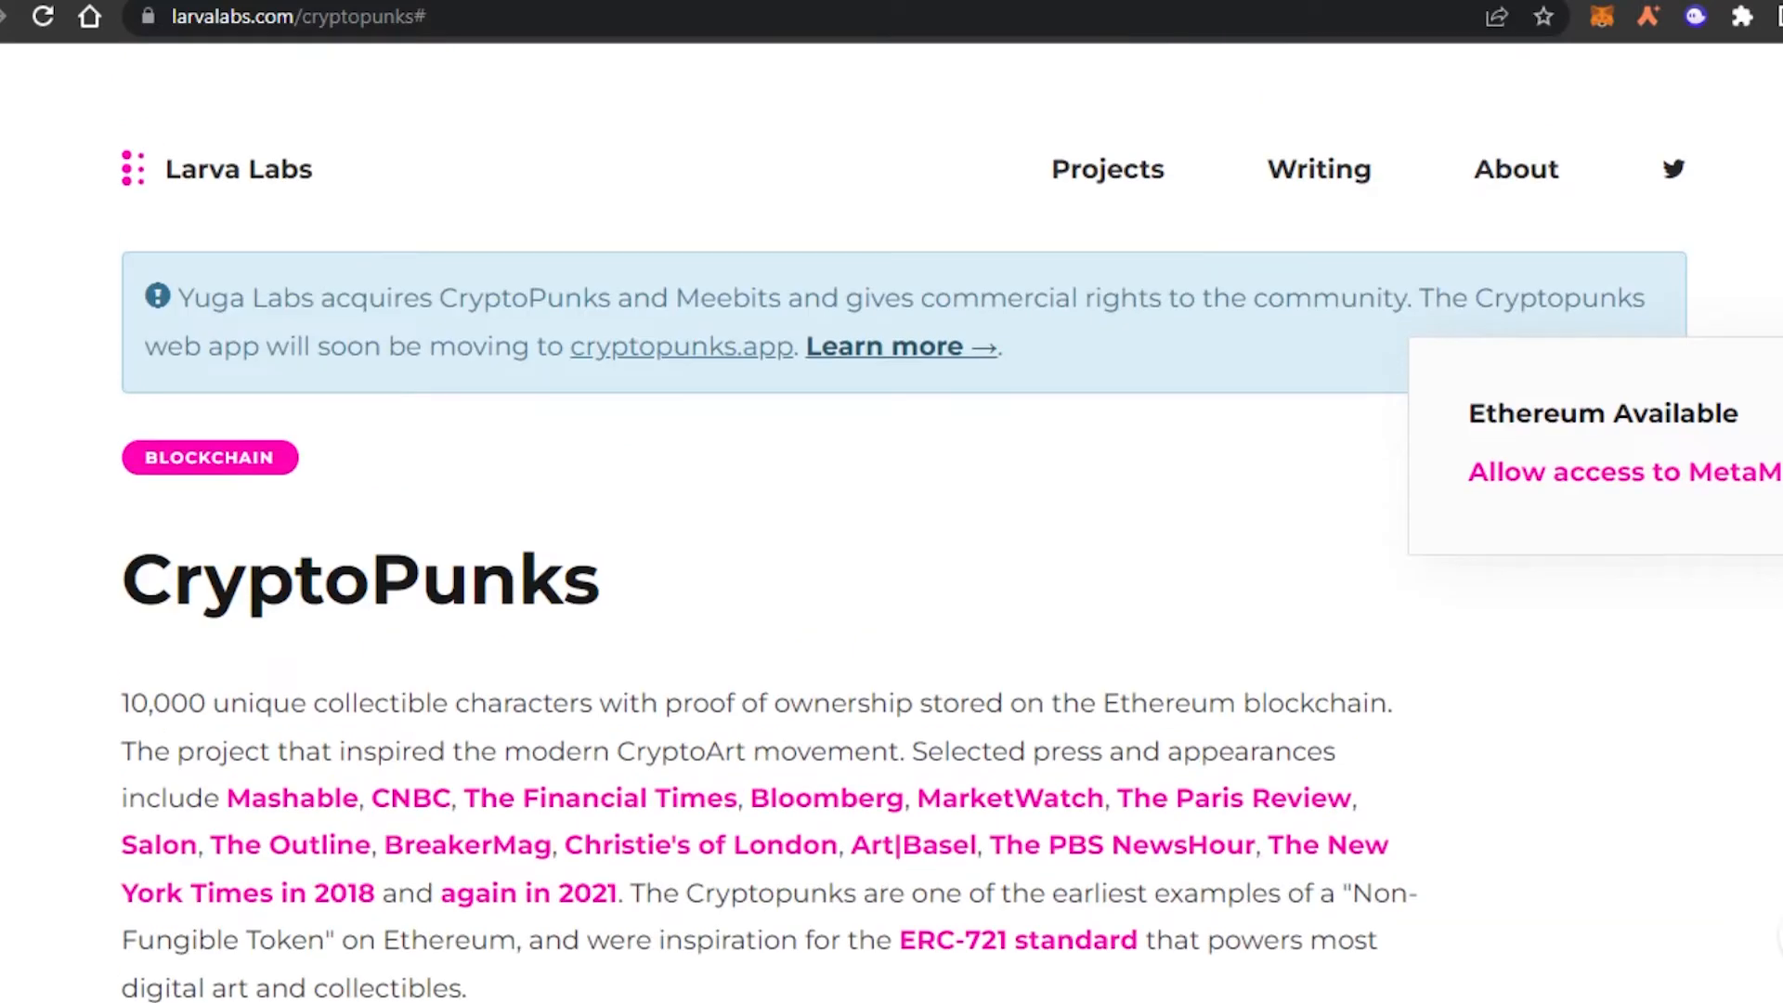
scroll(891, 520, "down", 6)
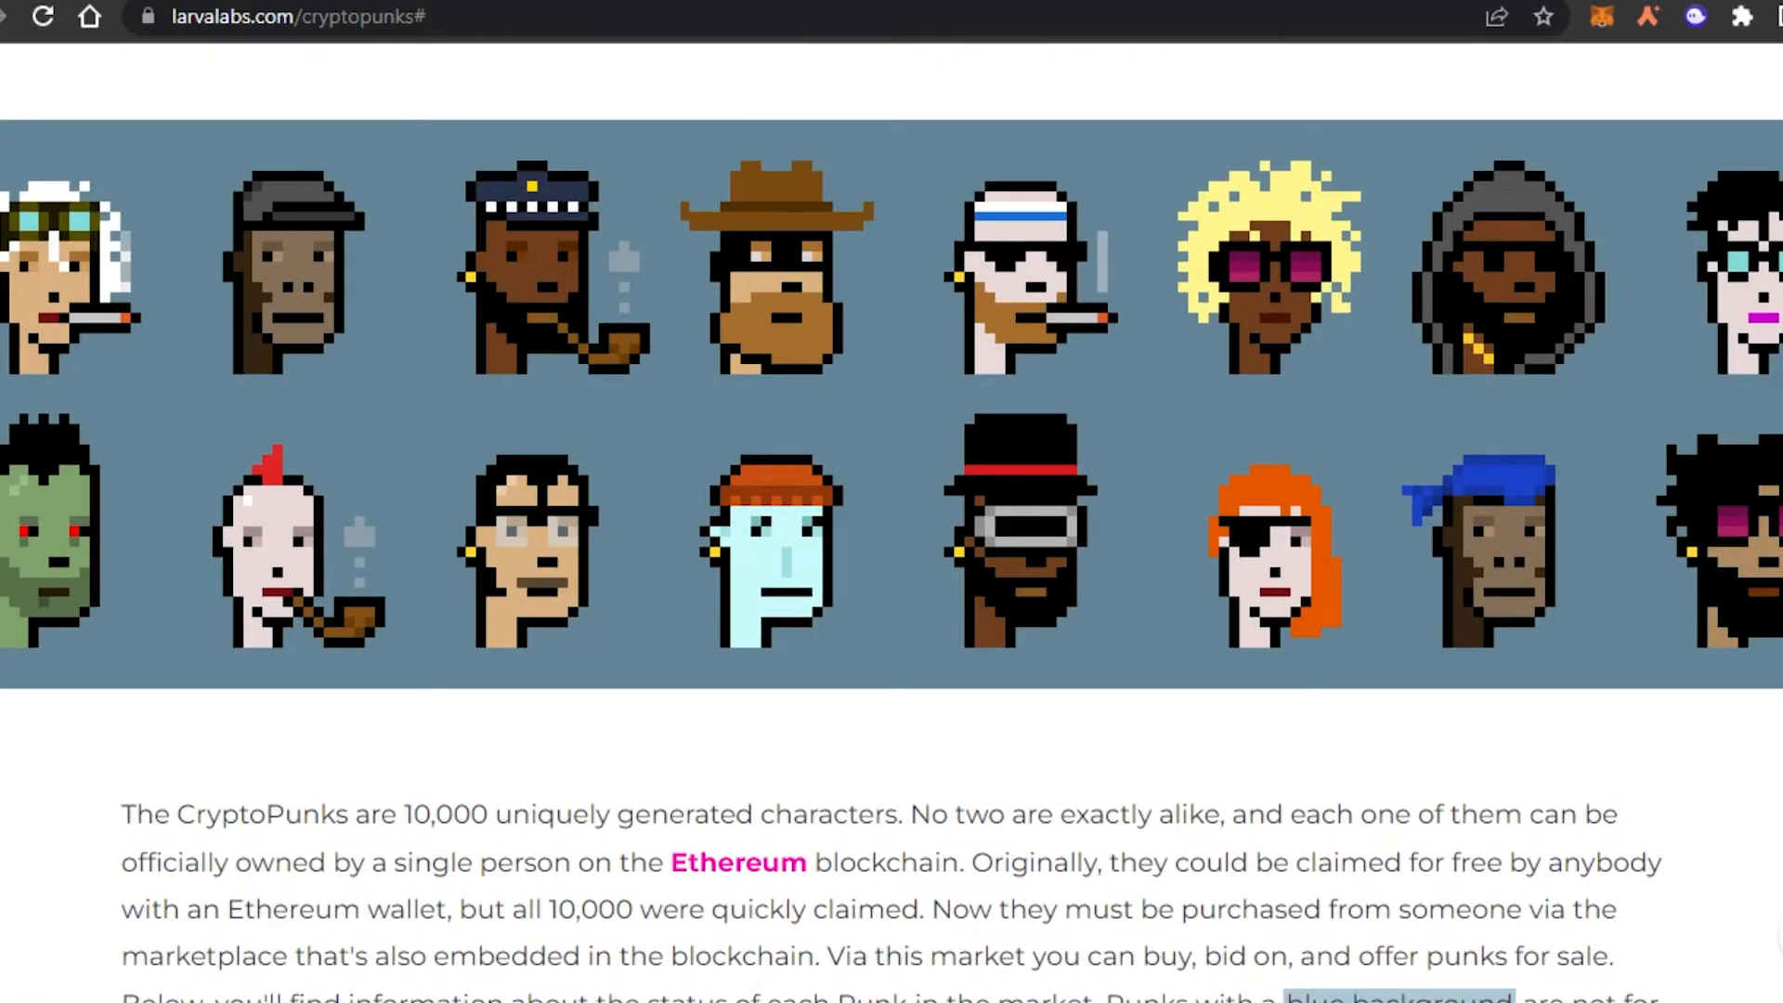
scroll(891, 520, "down", 6)
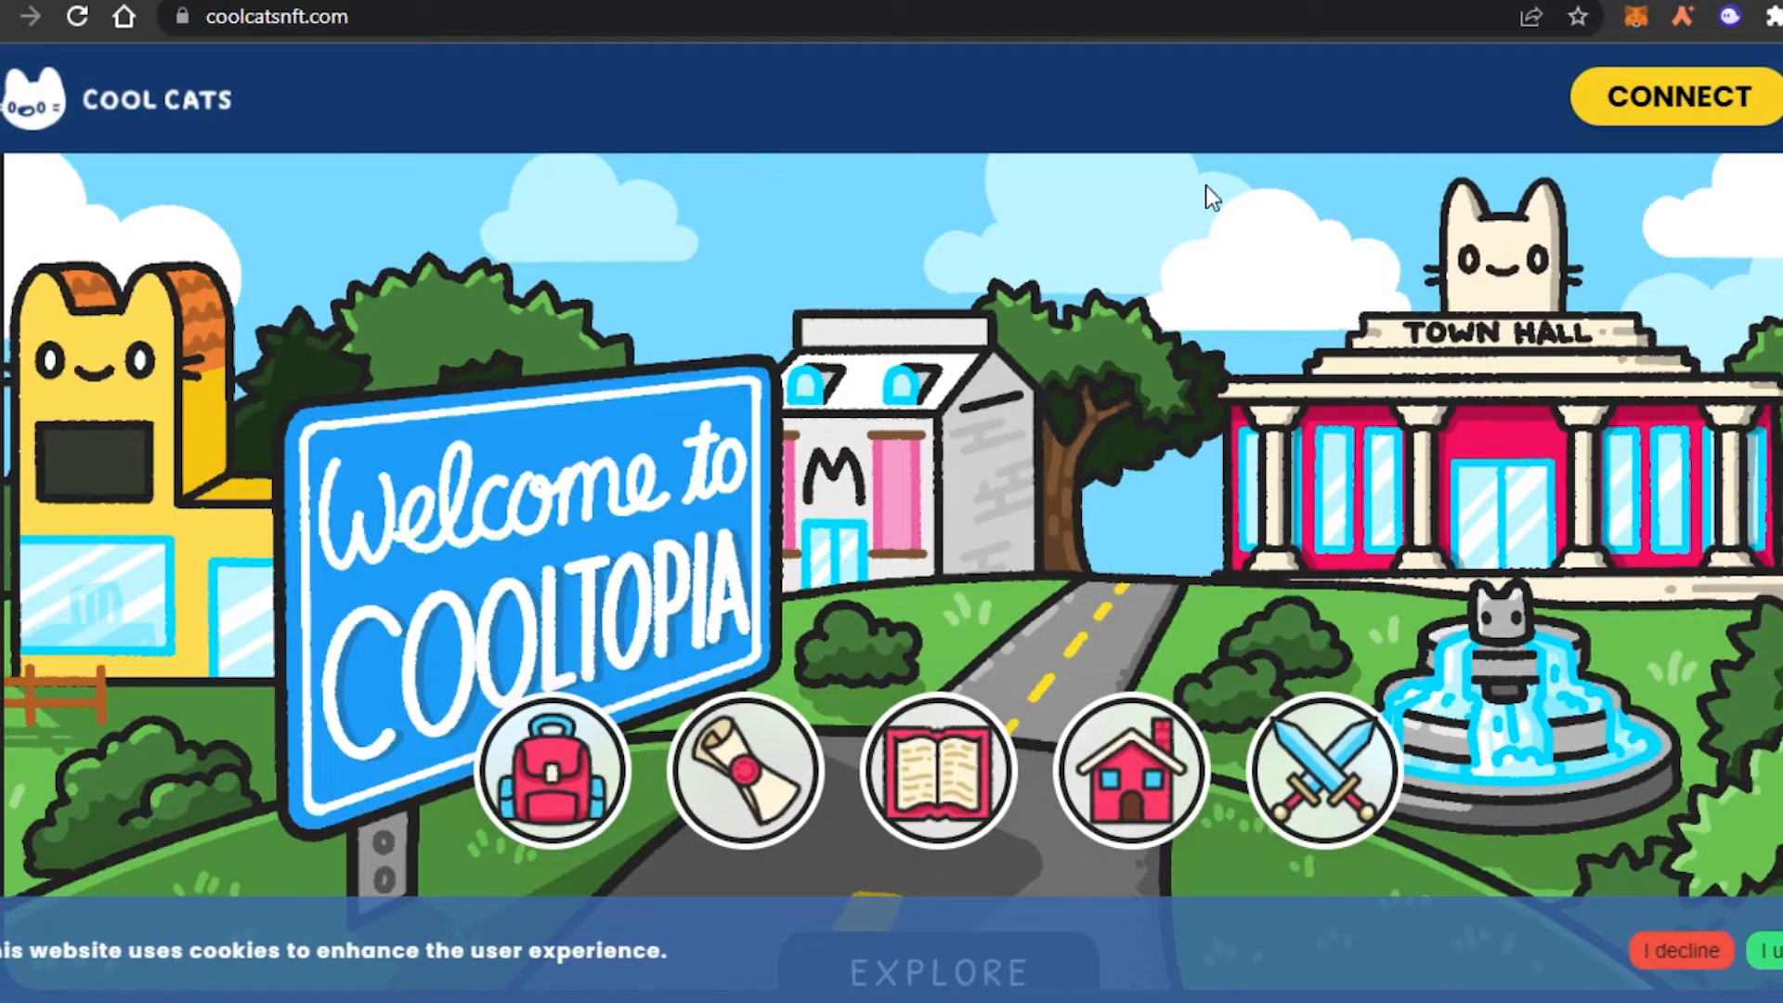
Step: Look through the Cool Cats home page's Adventure, Quests, housing and Battle sections, returning to the Cooltopia banner
scroll(891, 521, "down", 10)
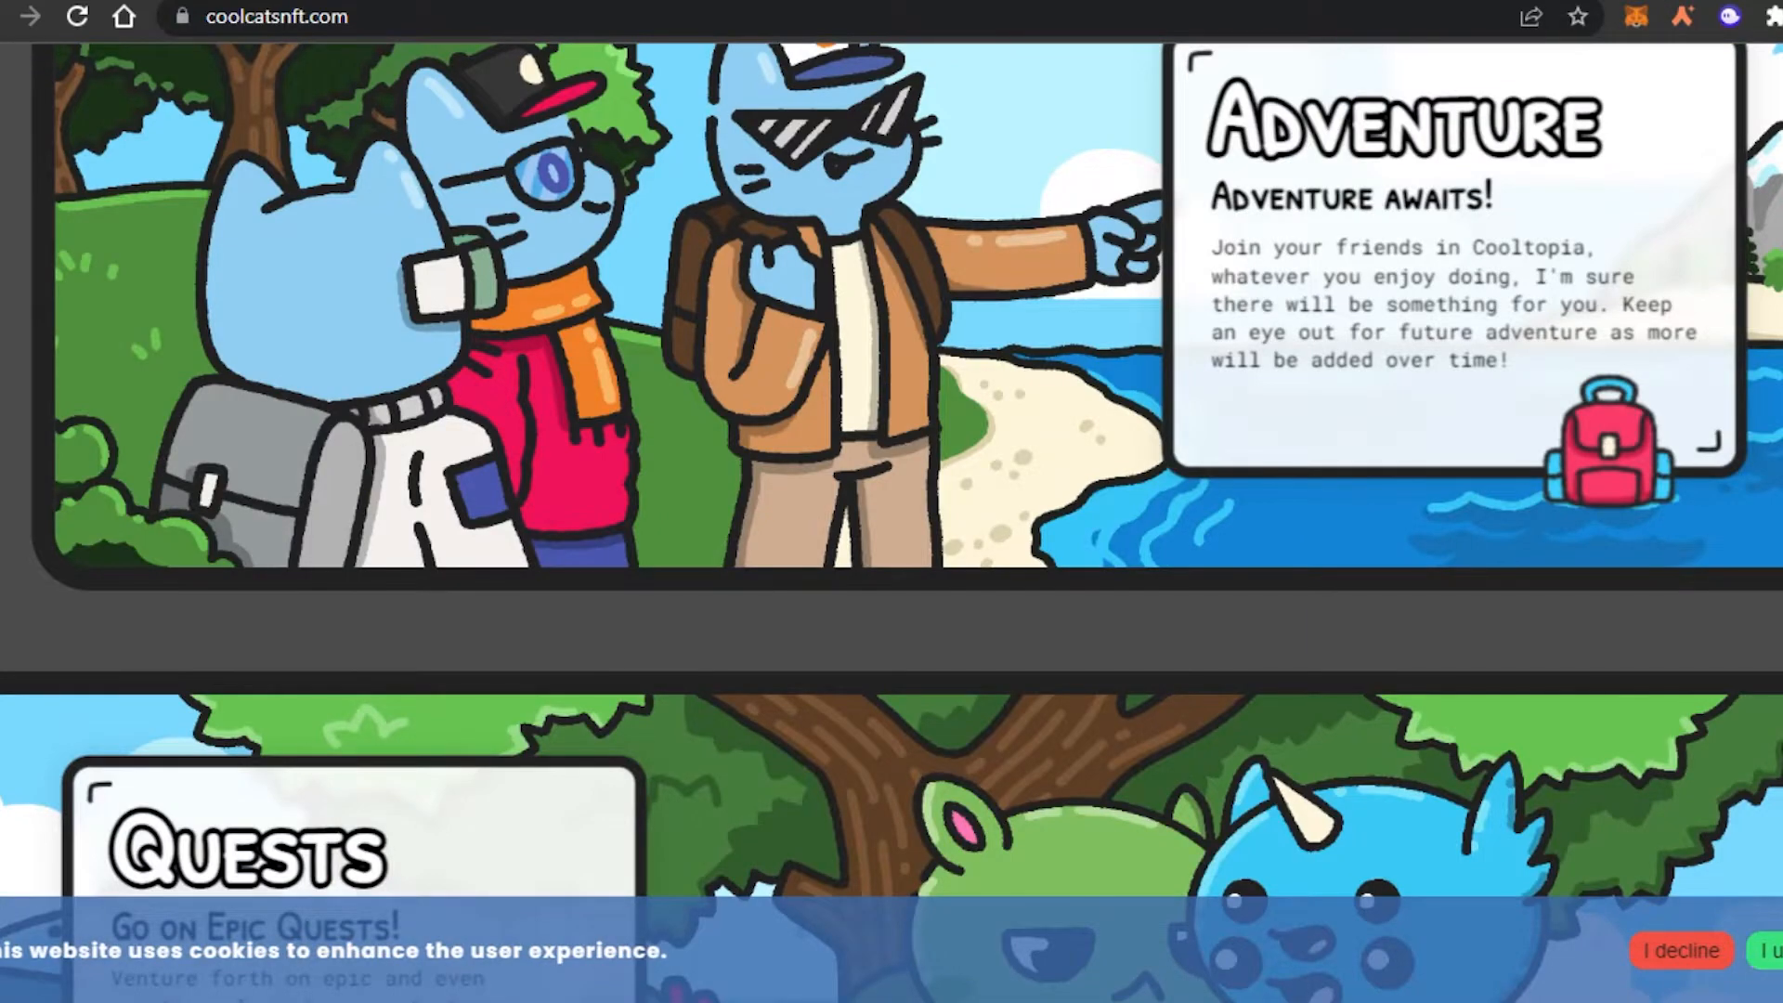
scroll(892, 520, "down", 15)
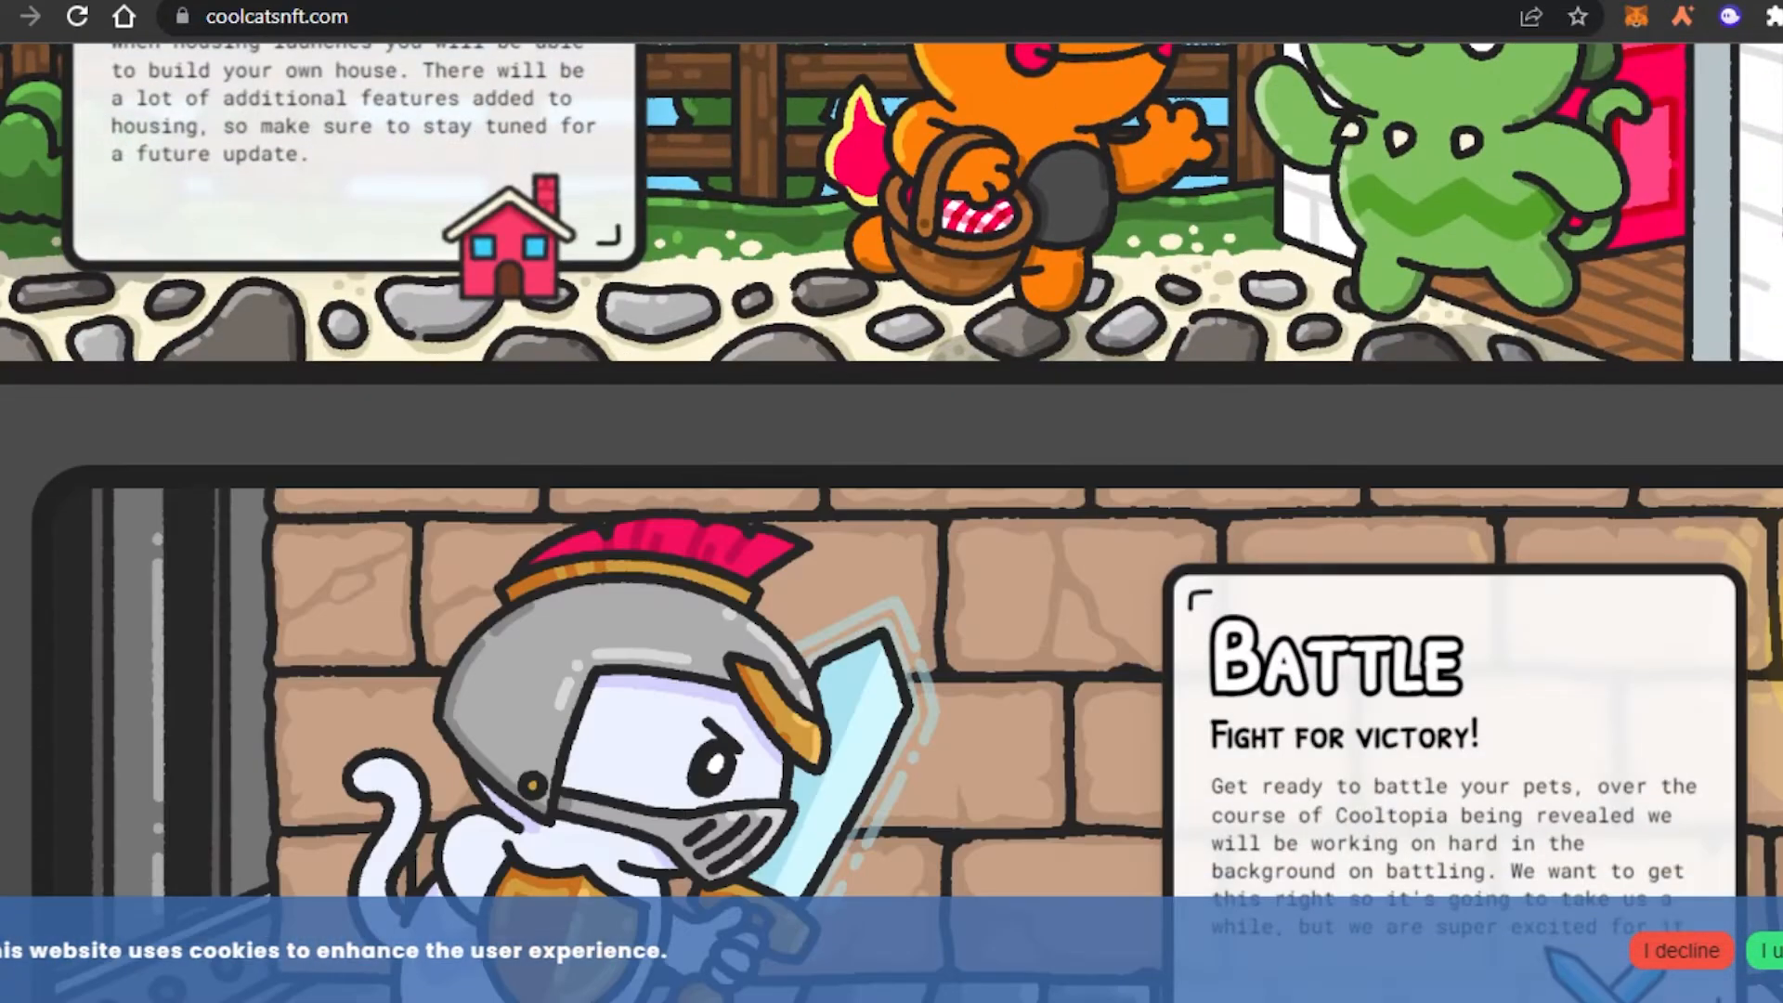
scroll(892, 520, "down", 5)
scroll(892, 520, "up", 20)
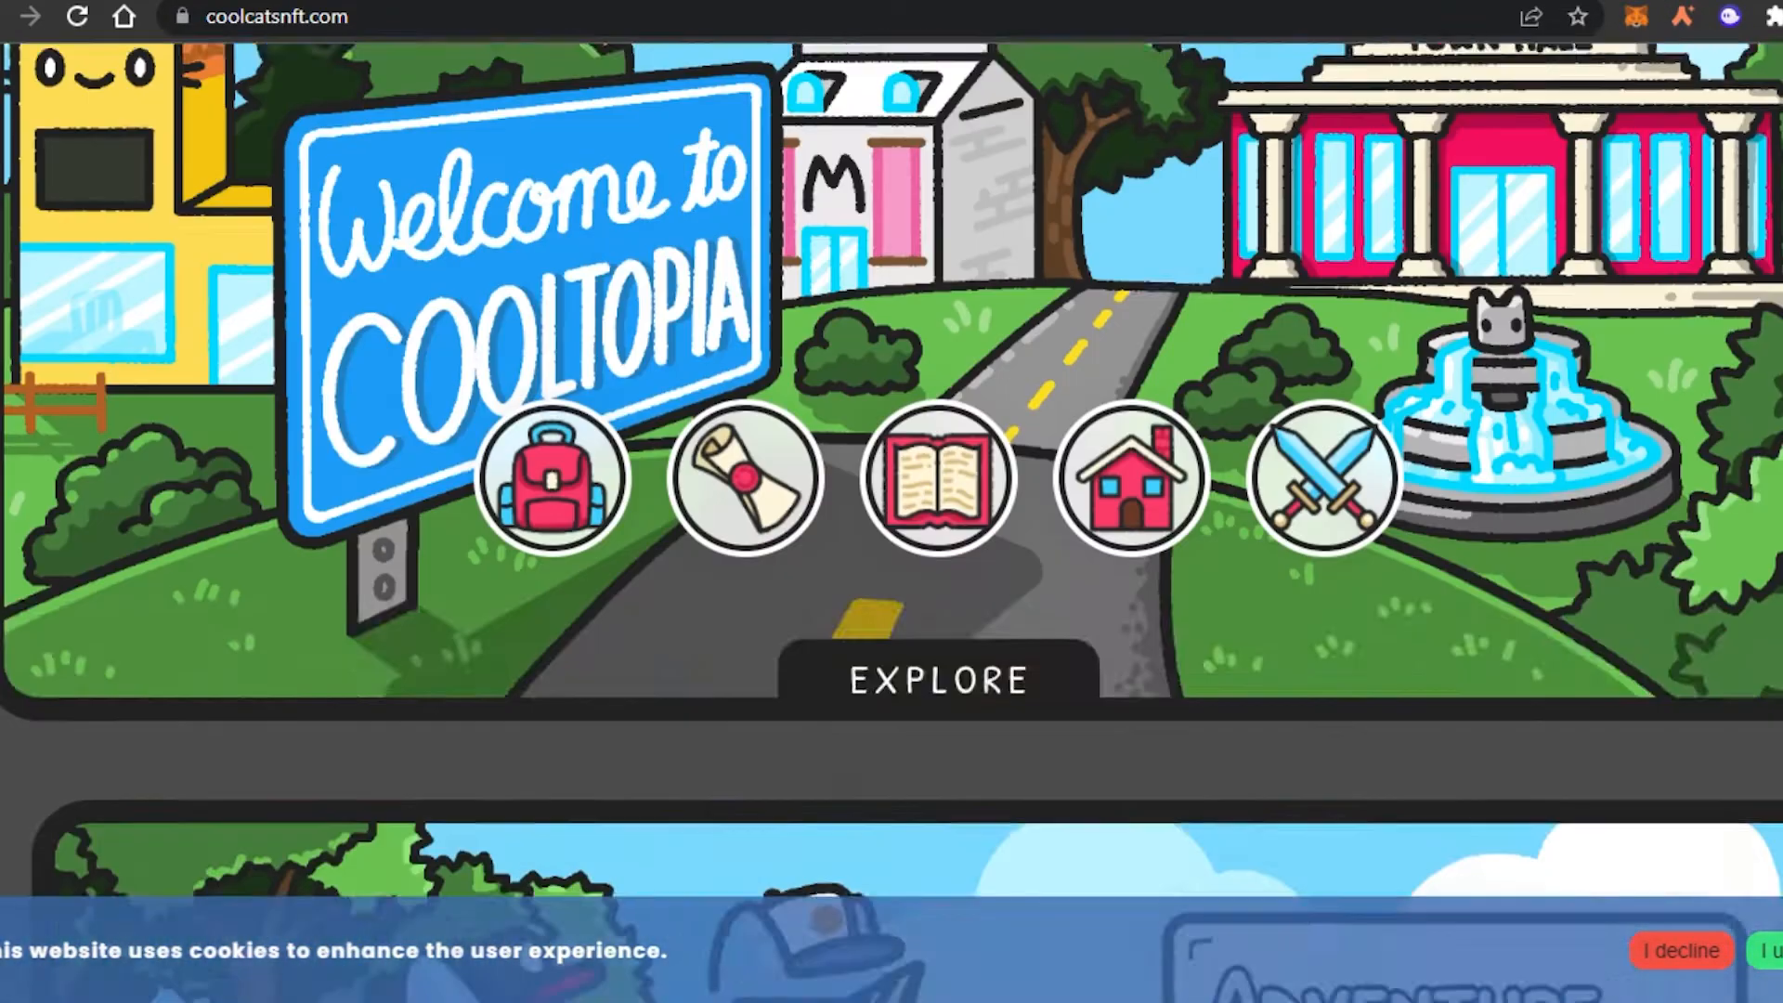
scroll(892, 521, "up", 3)
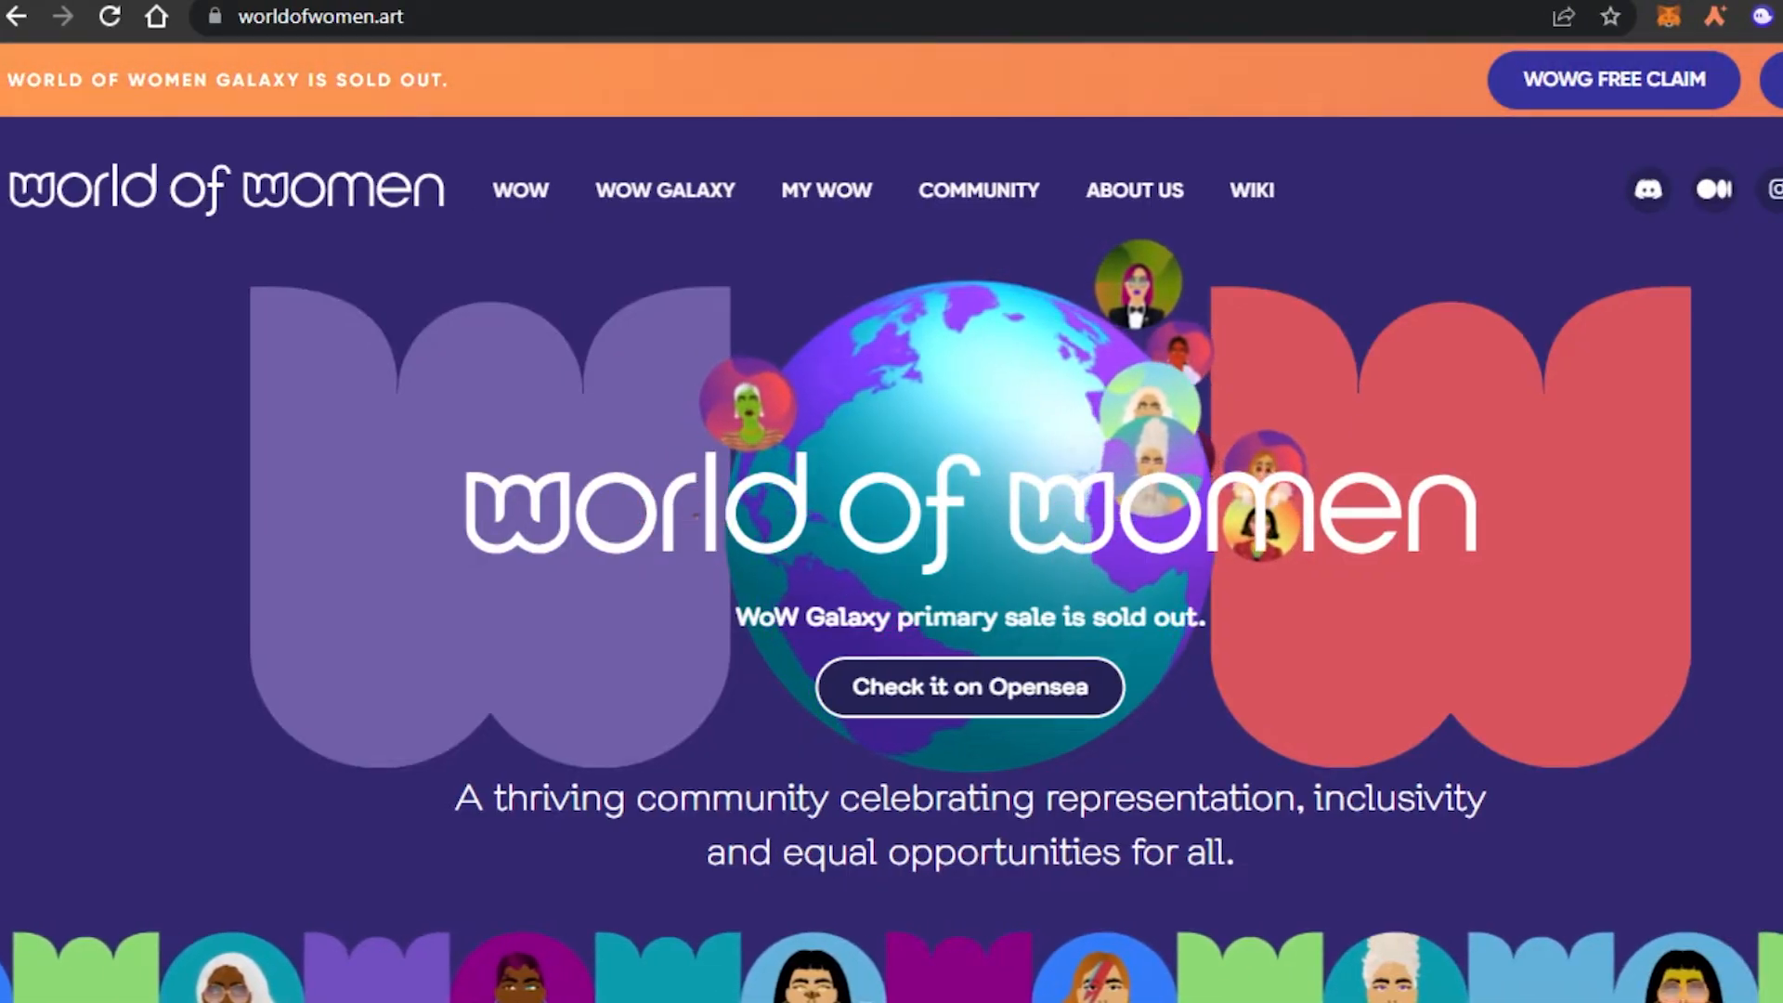
Step: Browse the World of Women home page, covering ownership benefits, collection figures, recently sold pieces and the community section
scroll(891, 520, "down", 10)
scroll(892, 520, "down", 10)
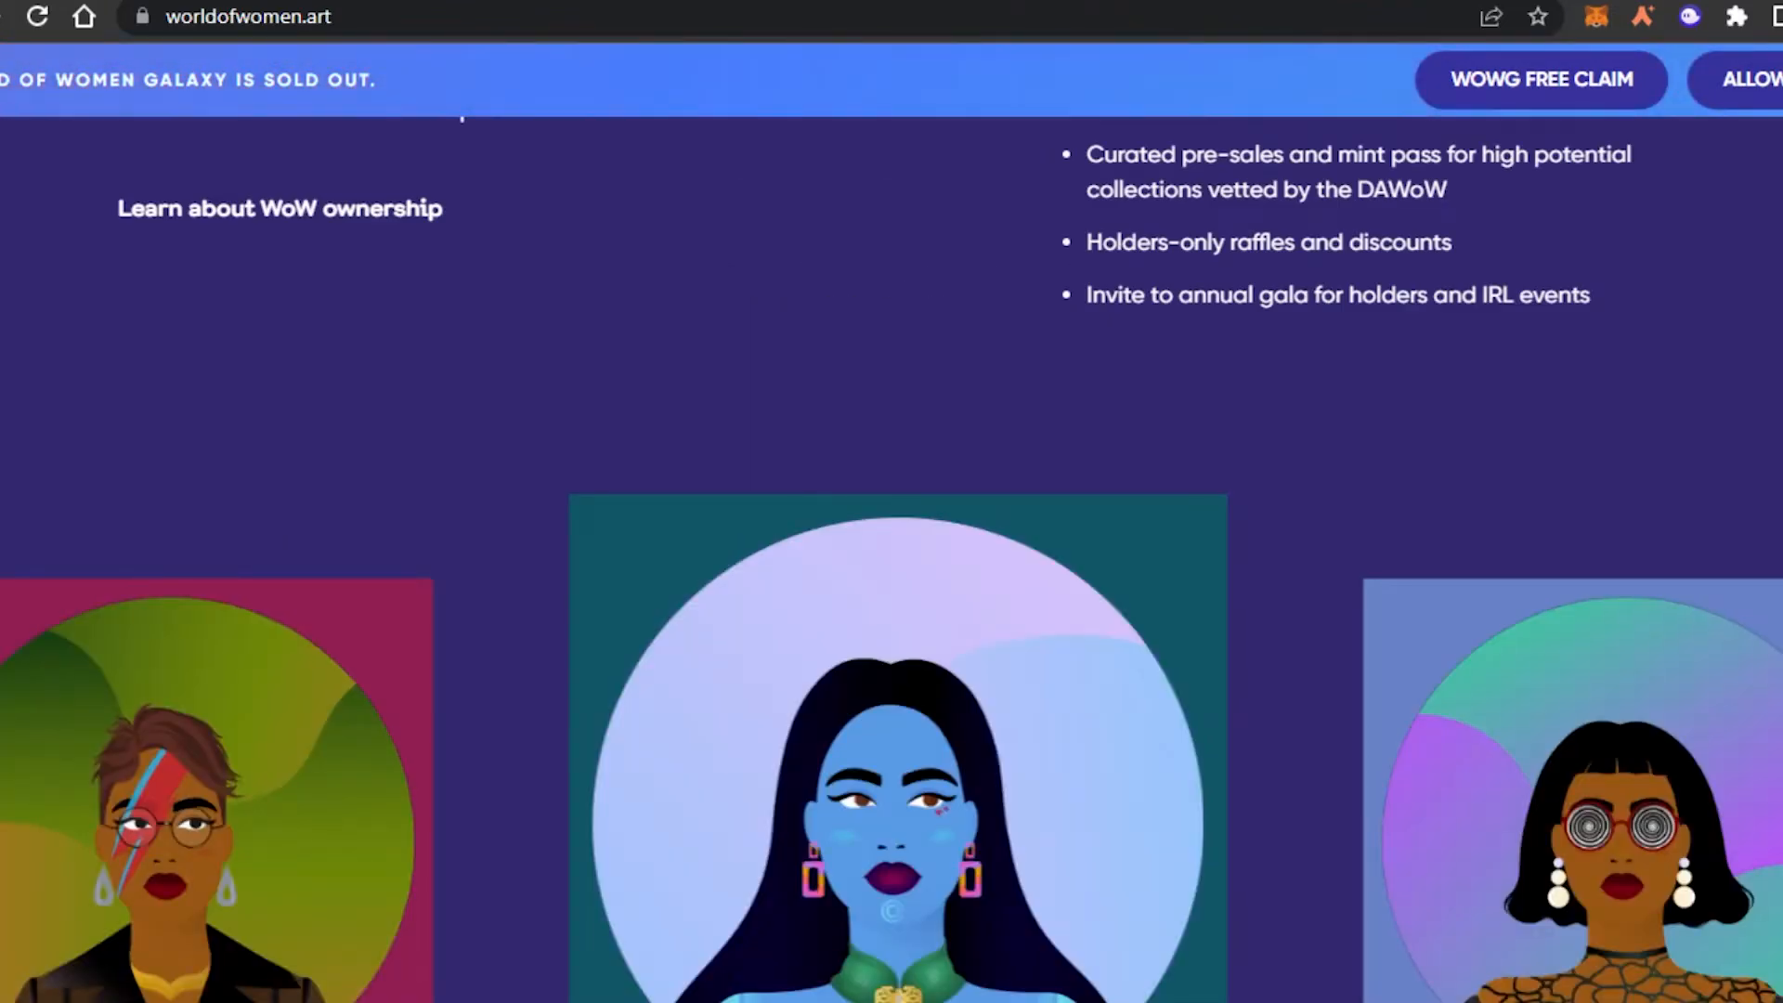
scroll(892, 520, "down", 7)
scroll(891, 557, "down", 15)
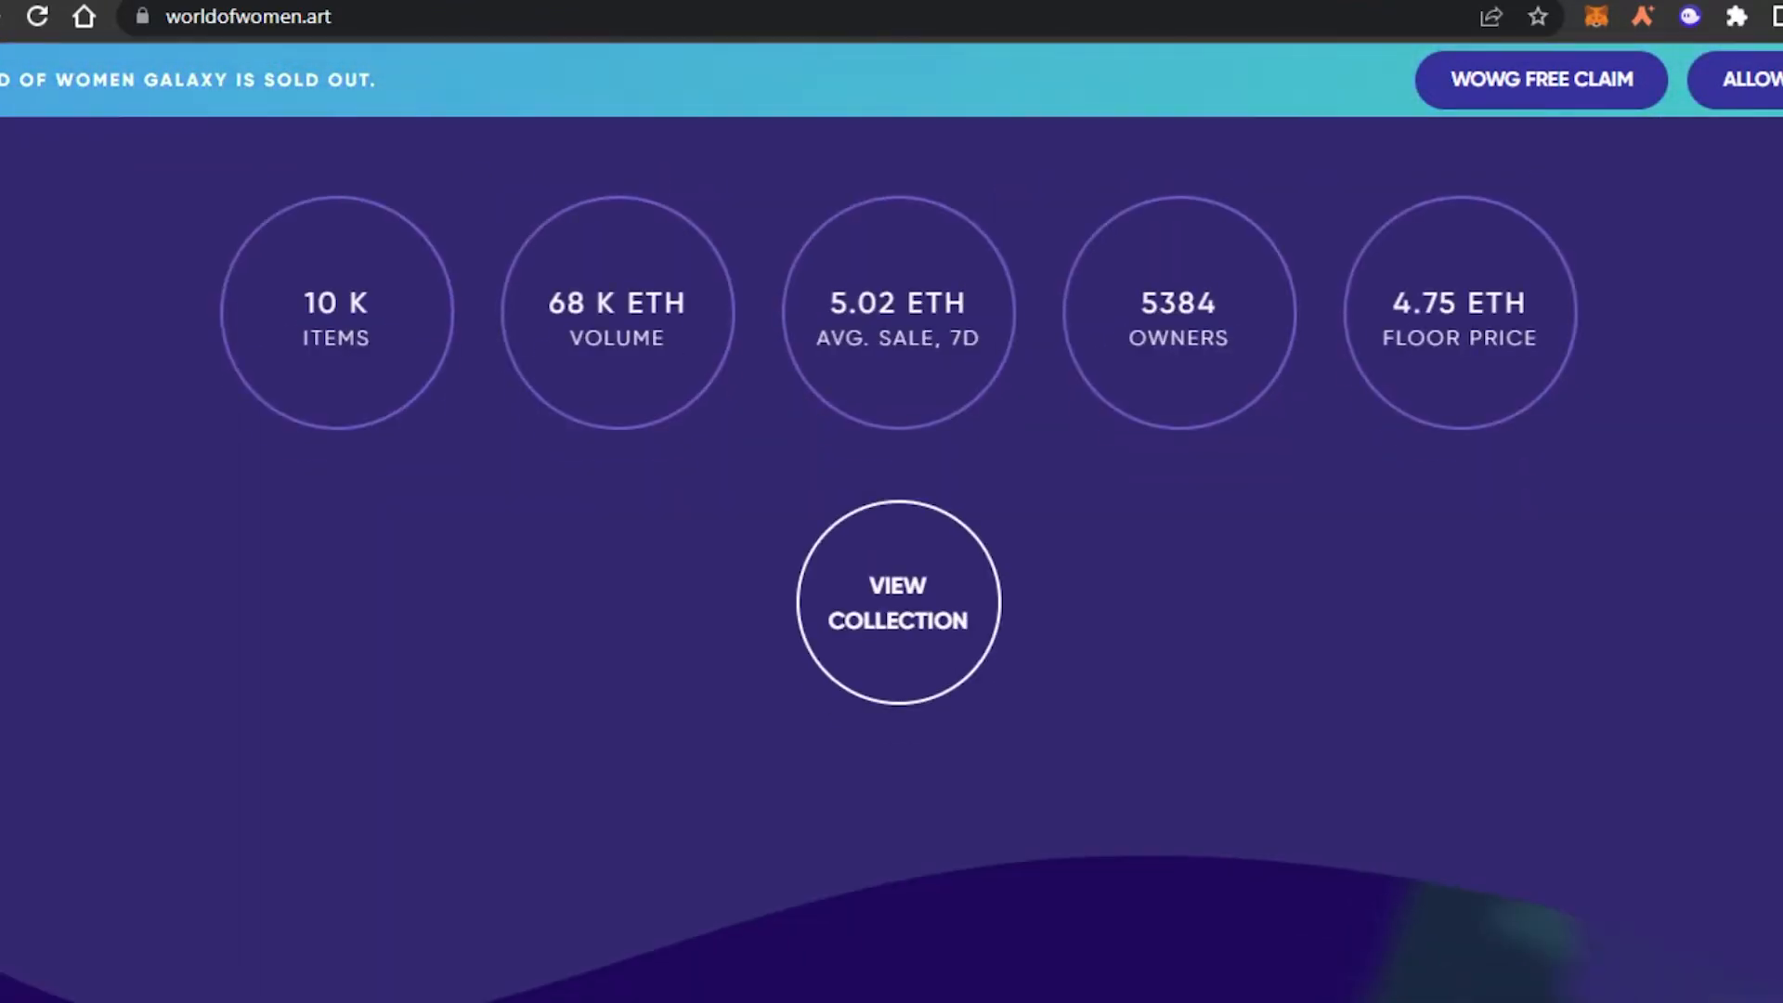
scroll(891, 558, "down", 13)
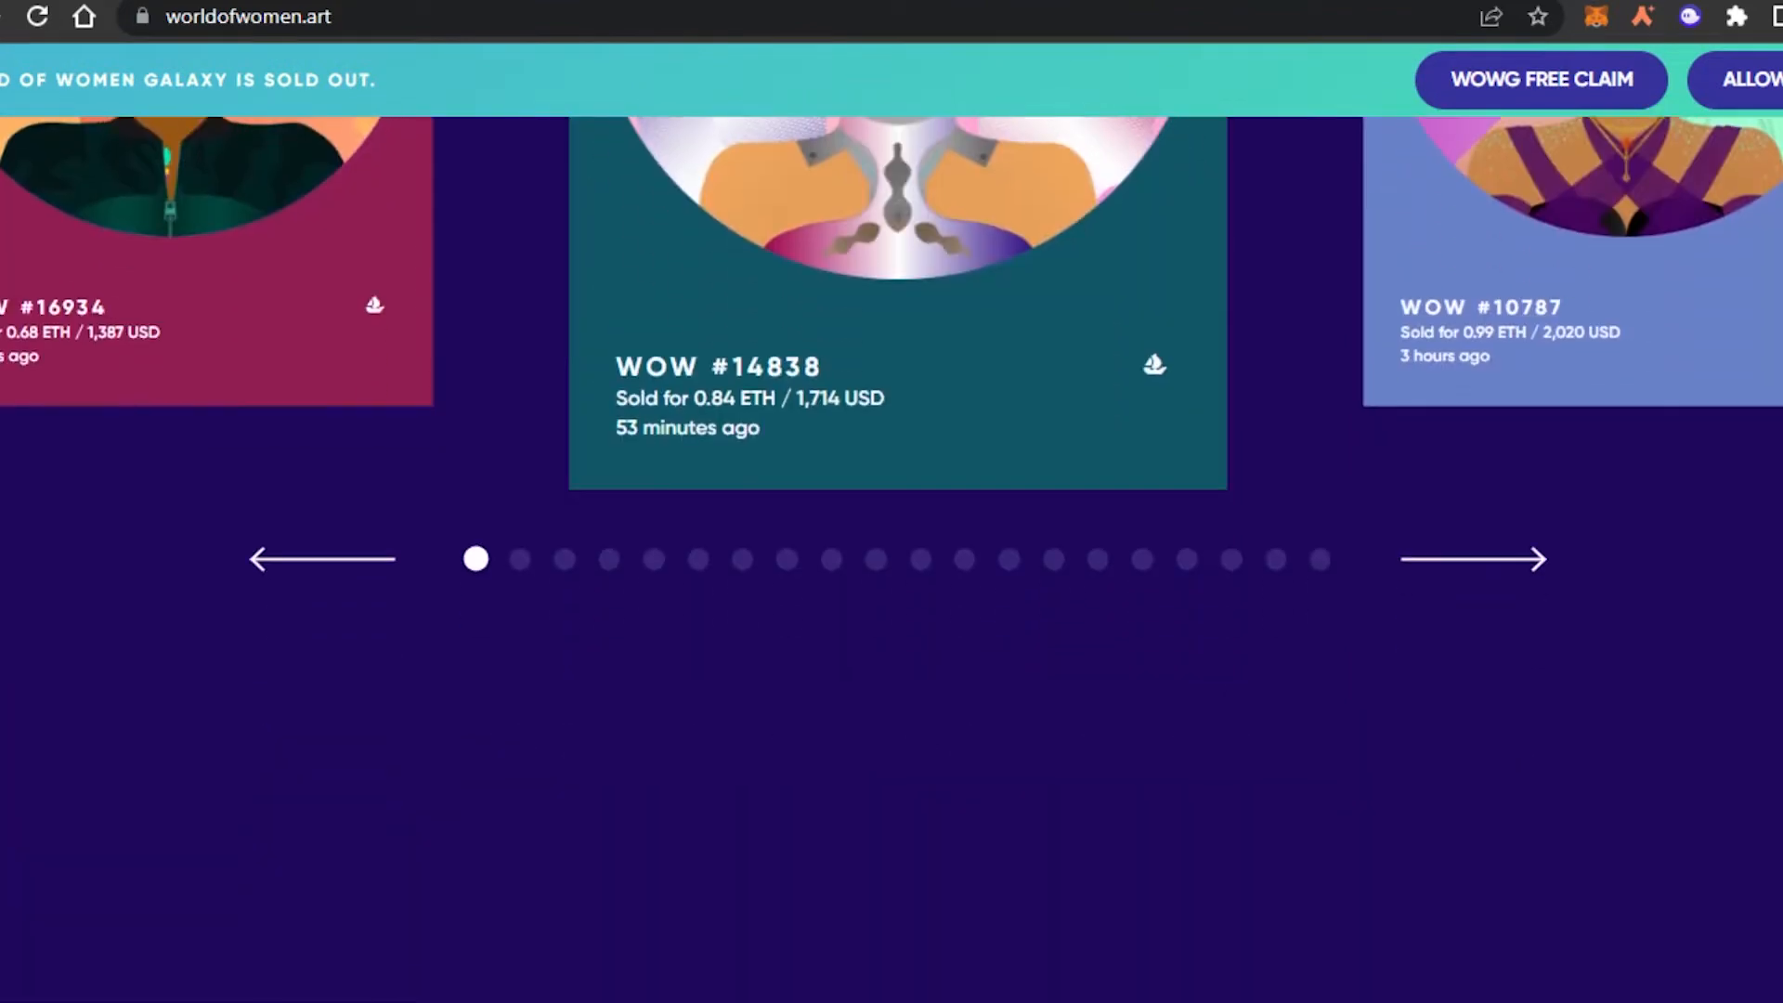
scroll(892, 557, "down", 15)
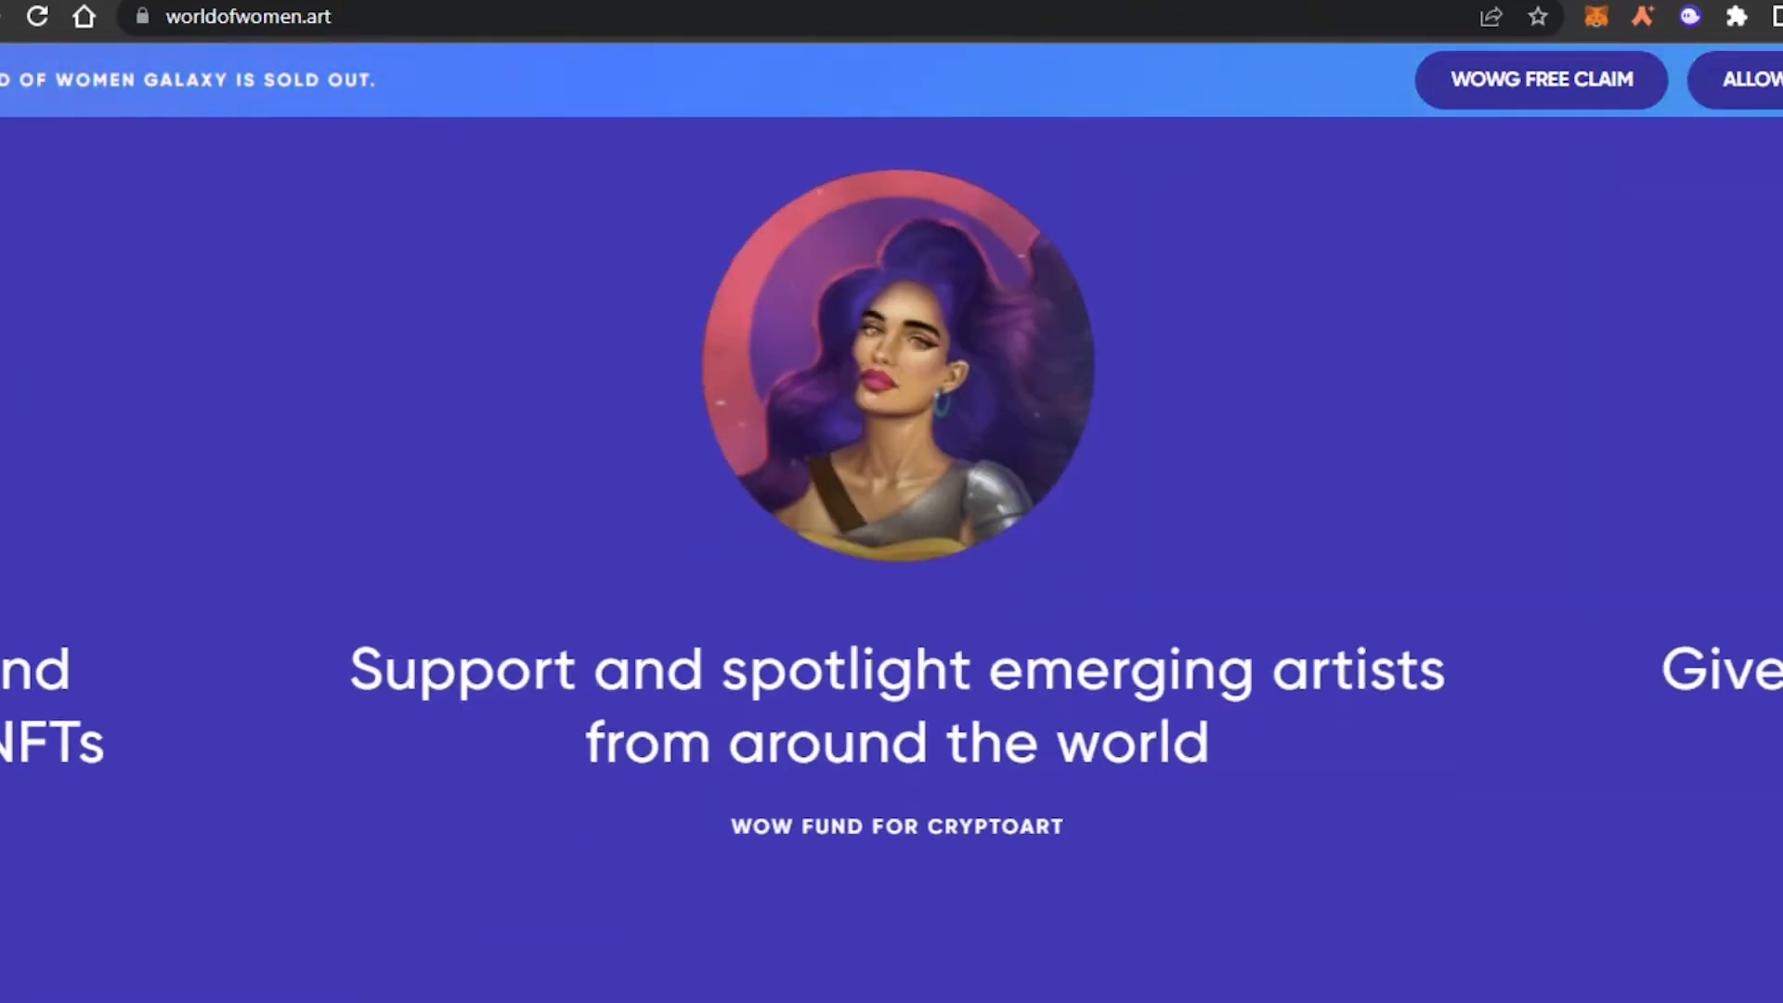
scroll(1154, 185, "down", 12)
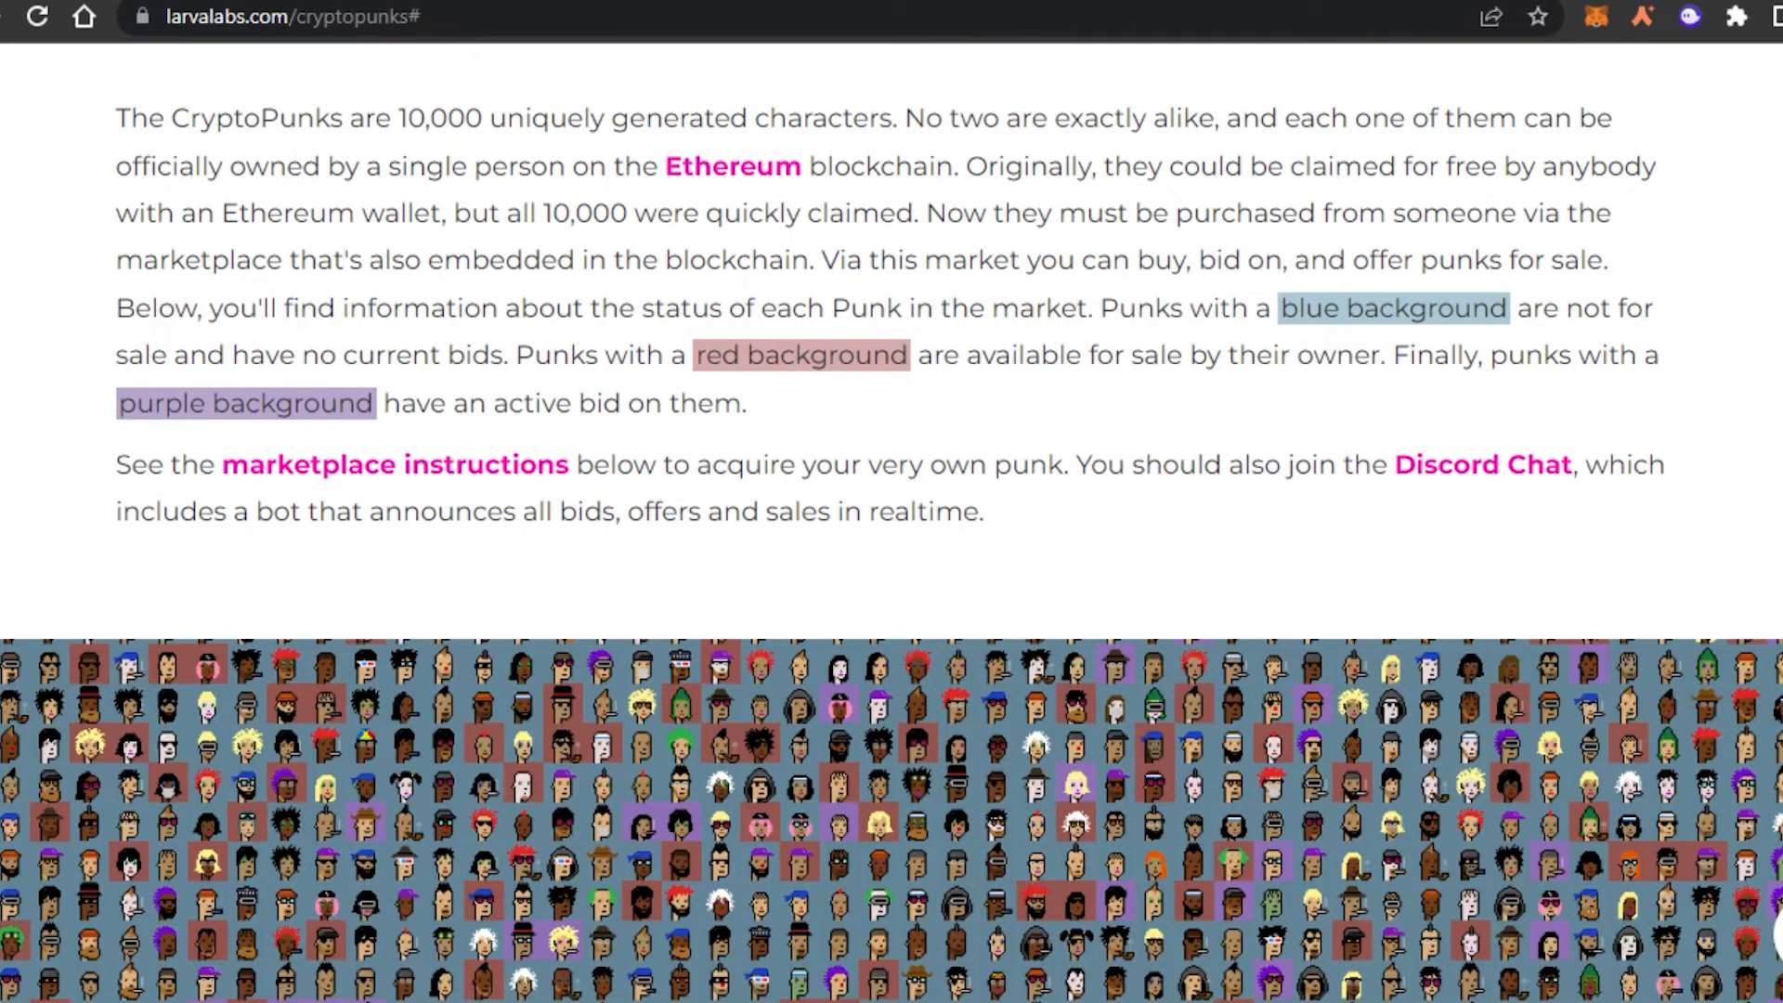
Step: Review the CryptoPunks introduction, the meaning of the background colours and the full grid of punks
scroll(891, 520, "up", 10)
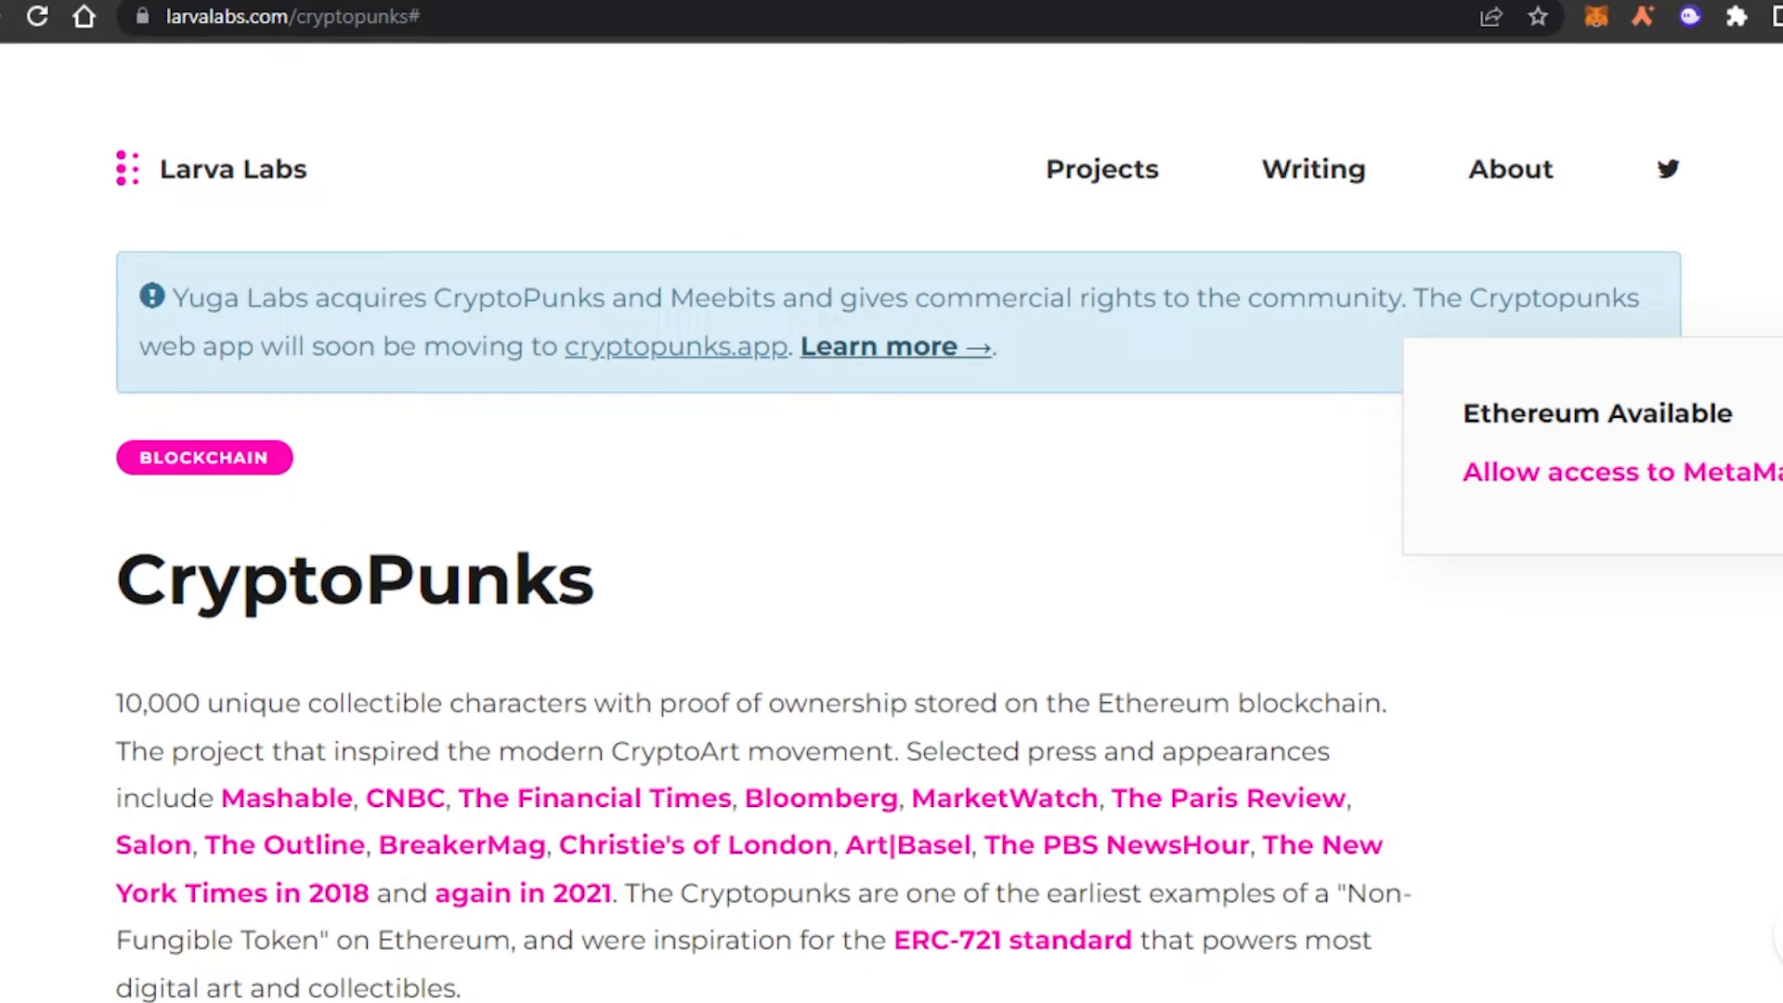
scroll(892, 520, "down", 5)
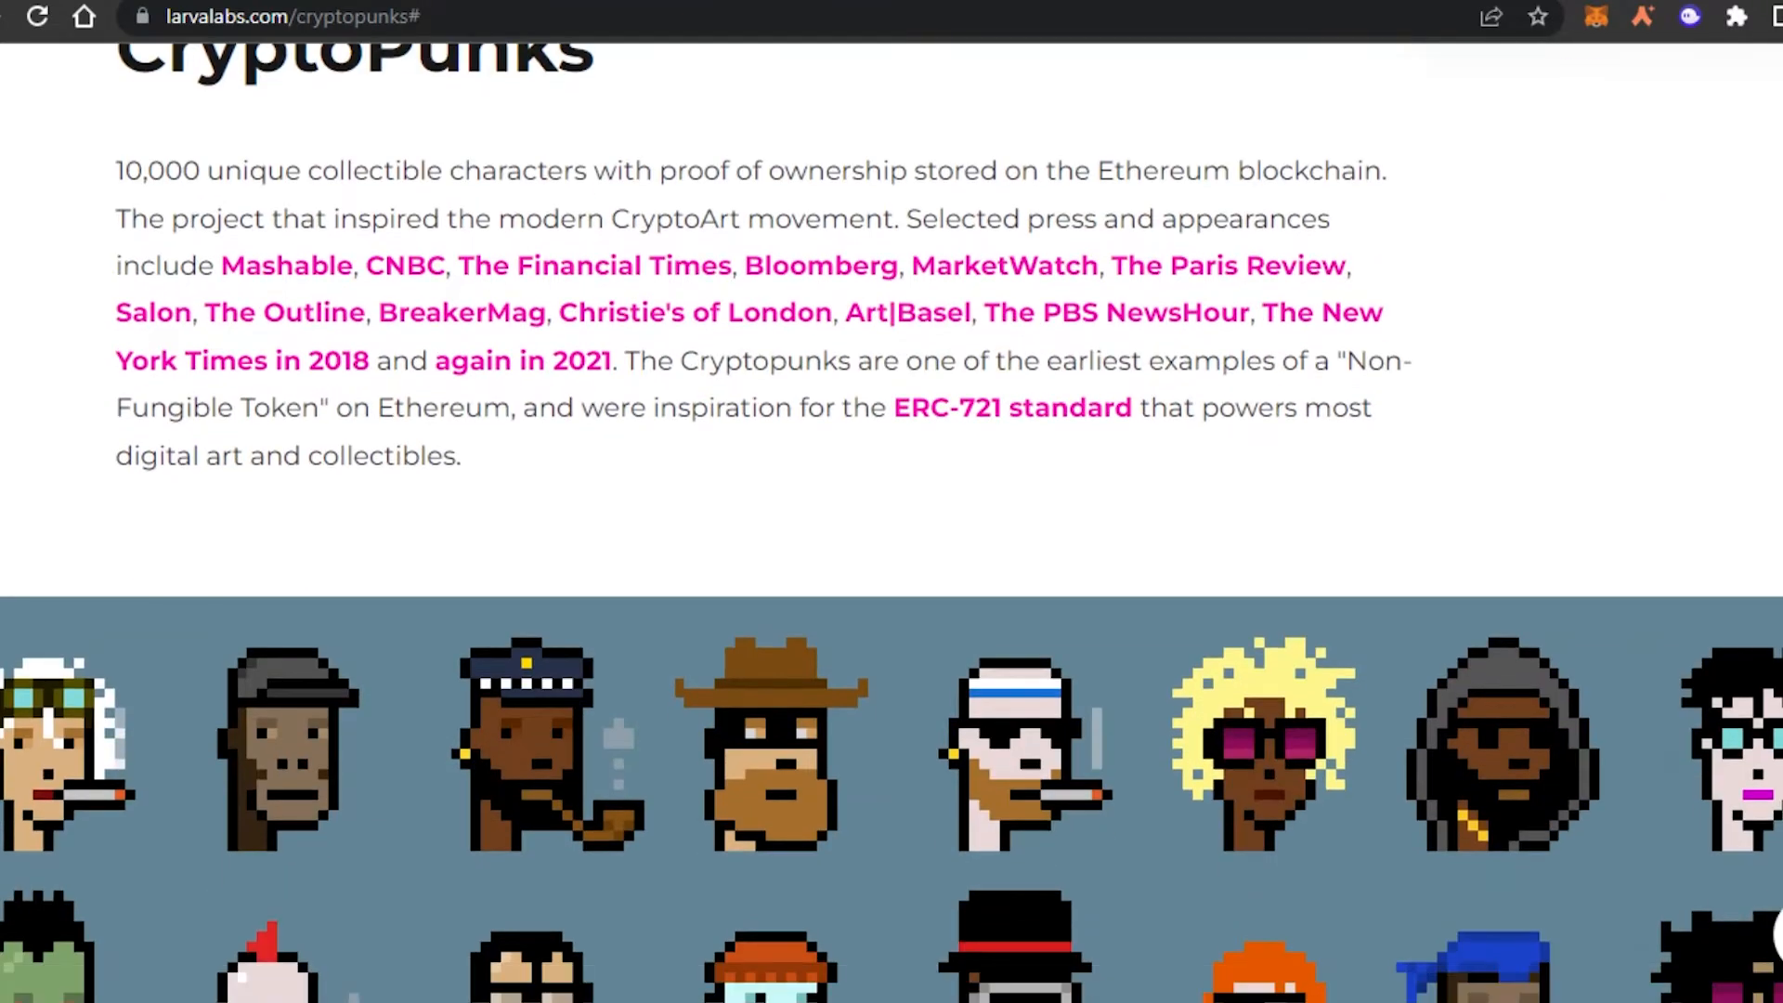
scroll(892, 520, "down", 14)
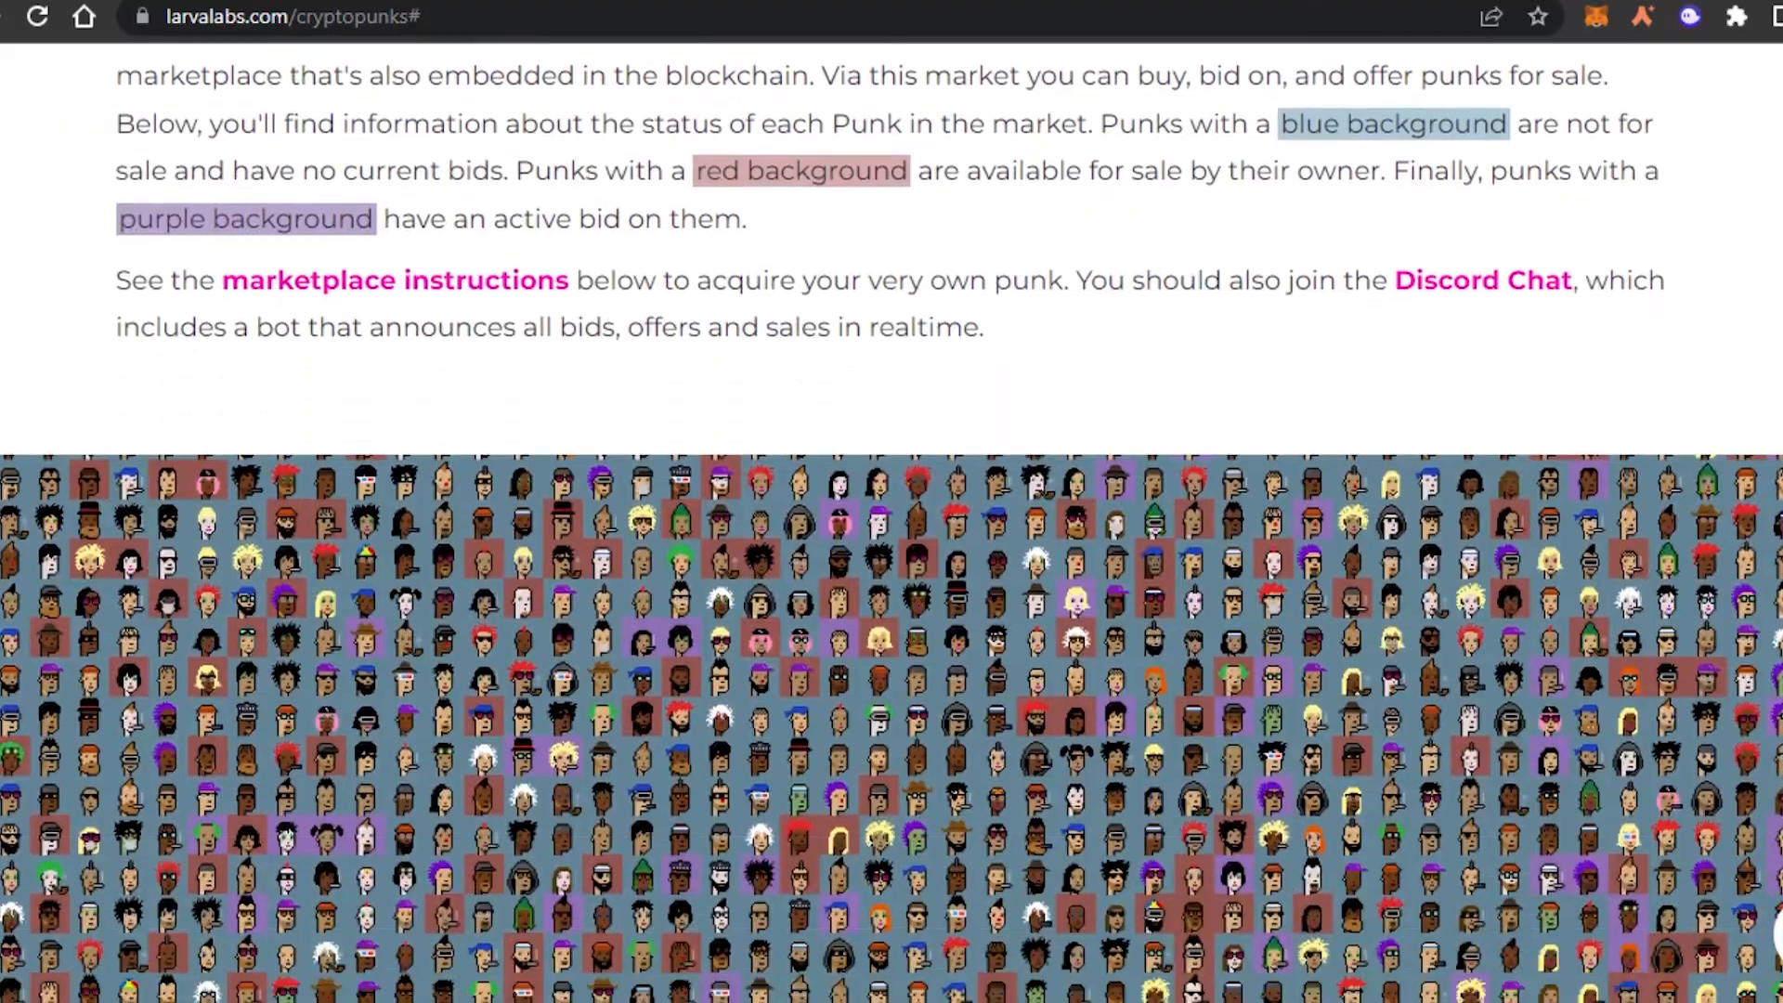
scroll(892, 520, "down", 10)
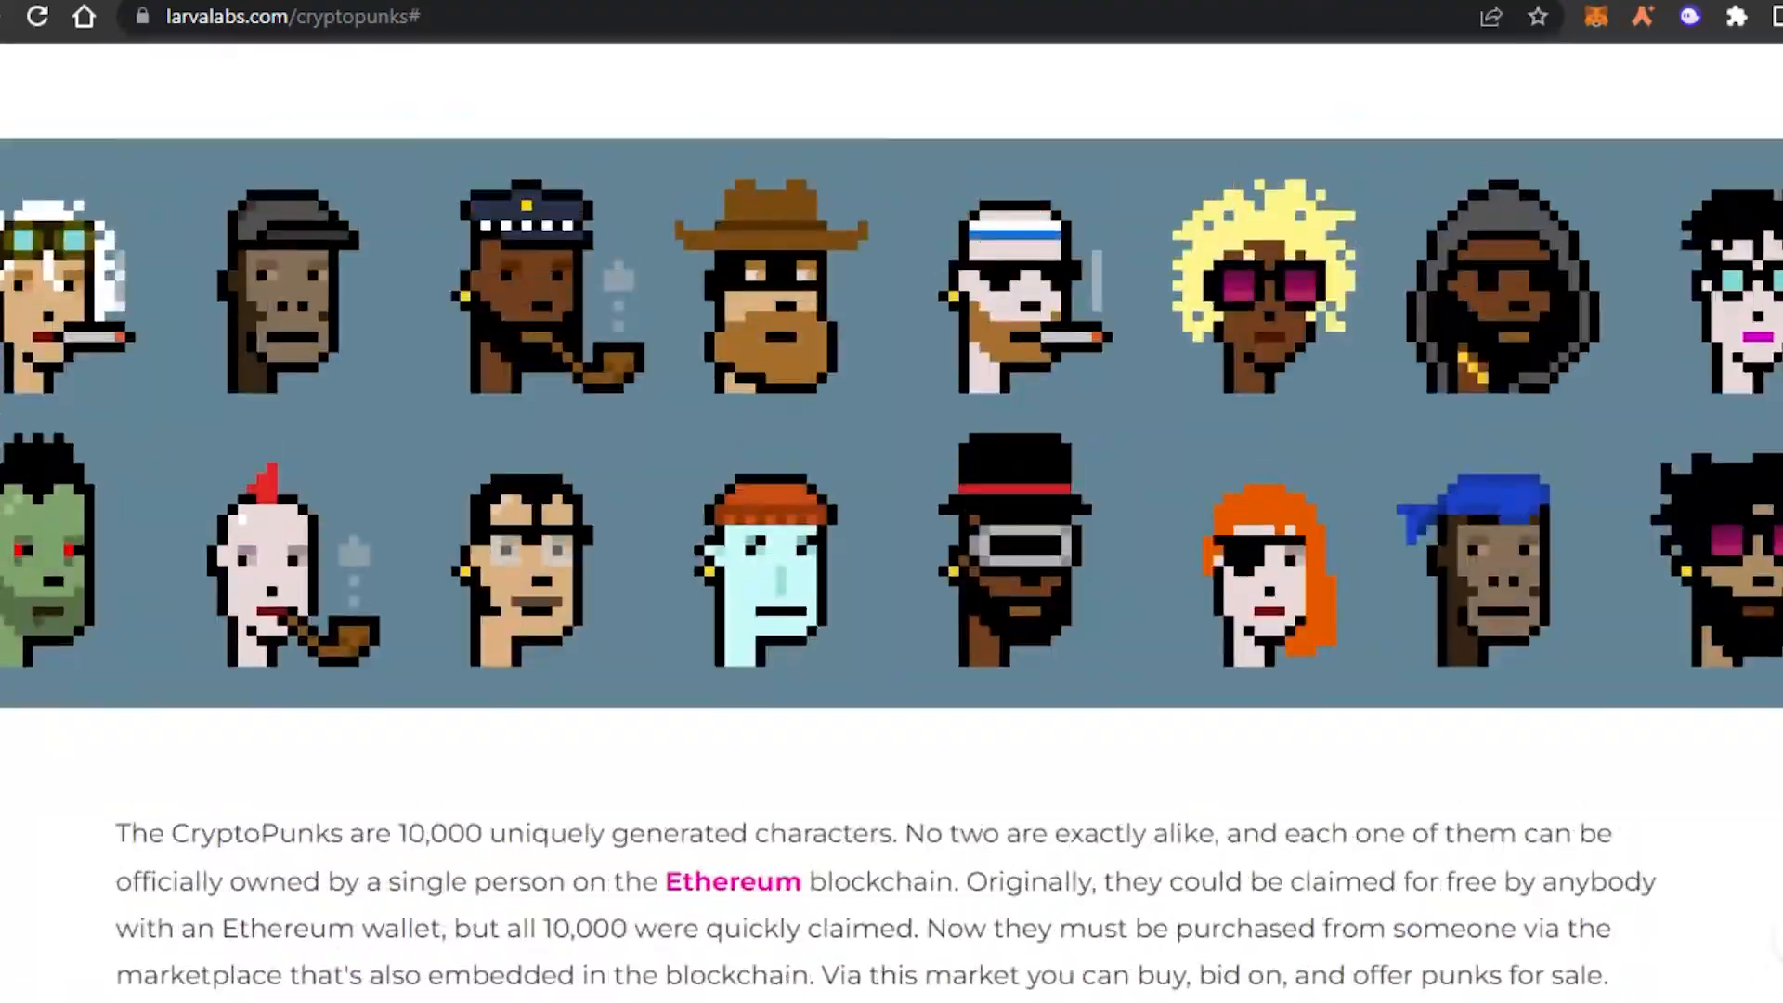
scroll(892, 520, "down", 6)
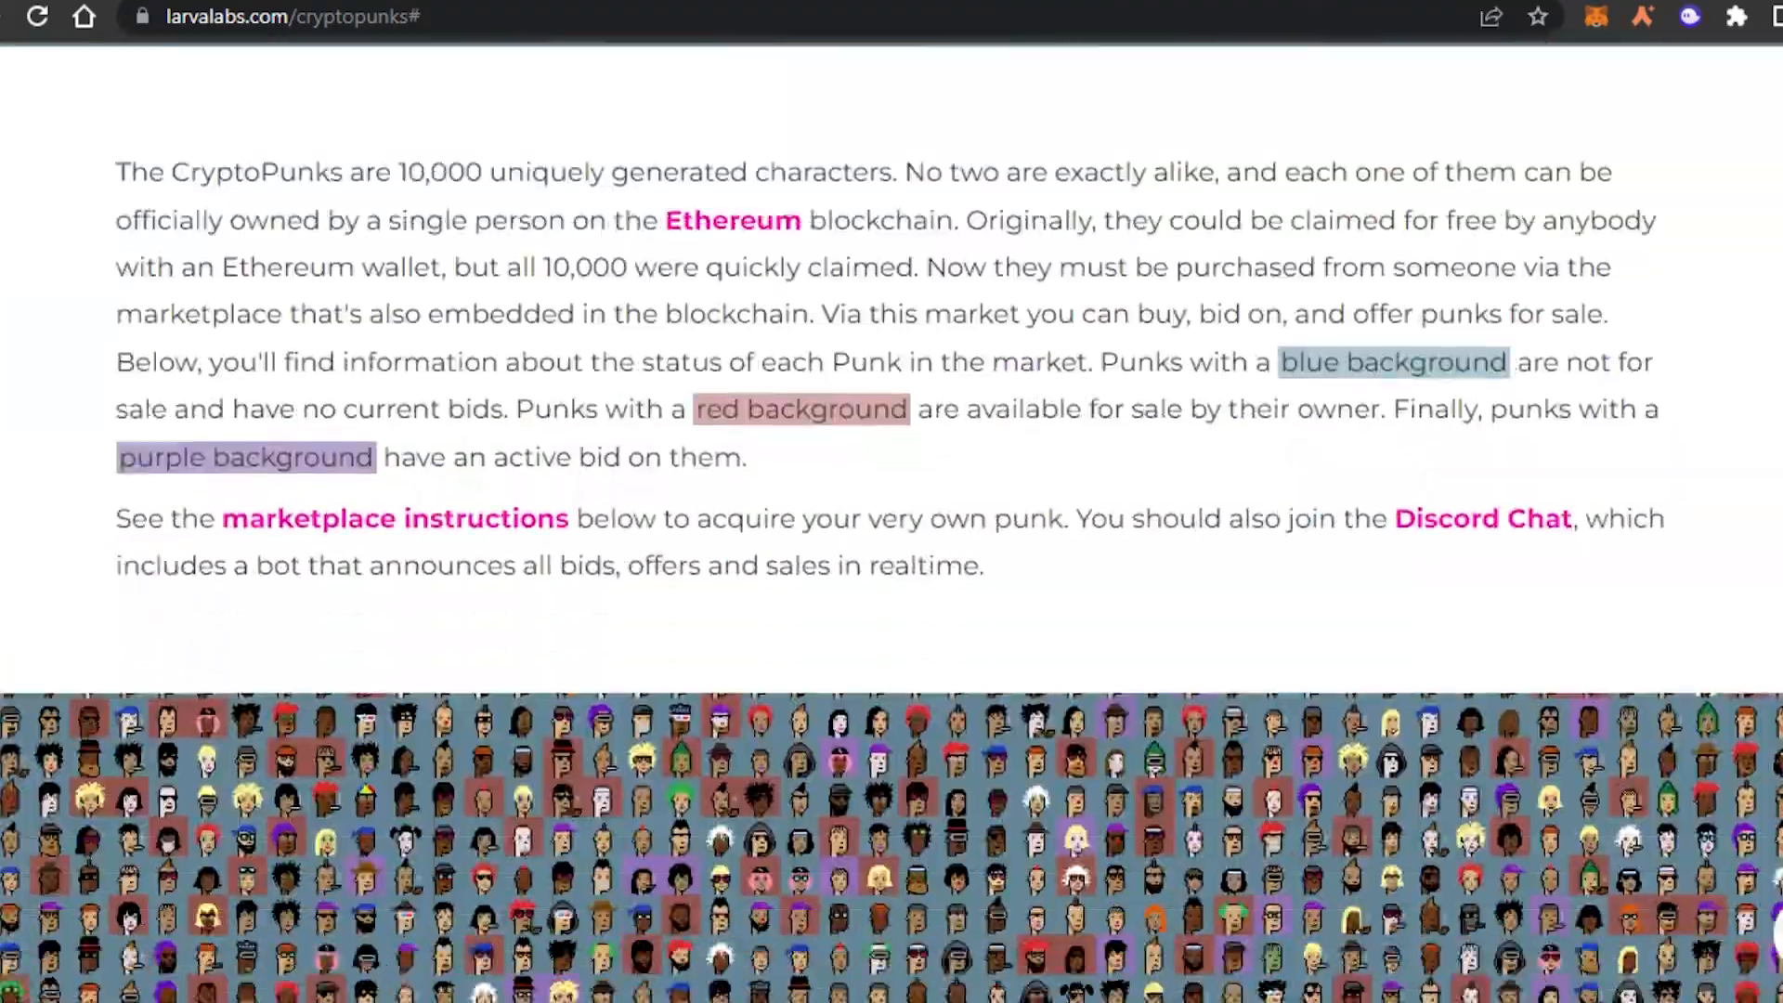
scroll(892, 520, "down", 7)
scroll(891, 520, "down", 9)
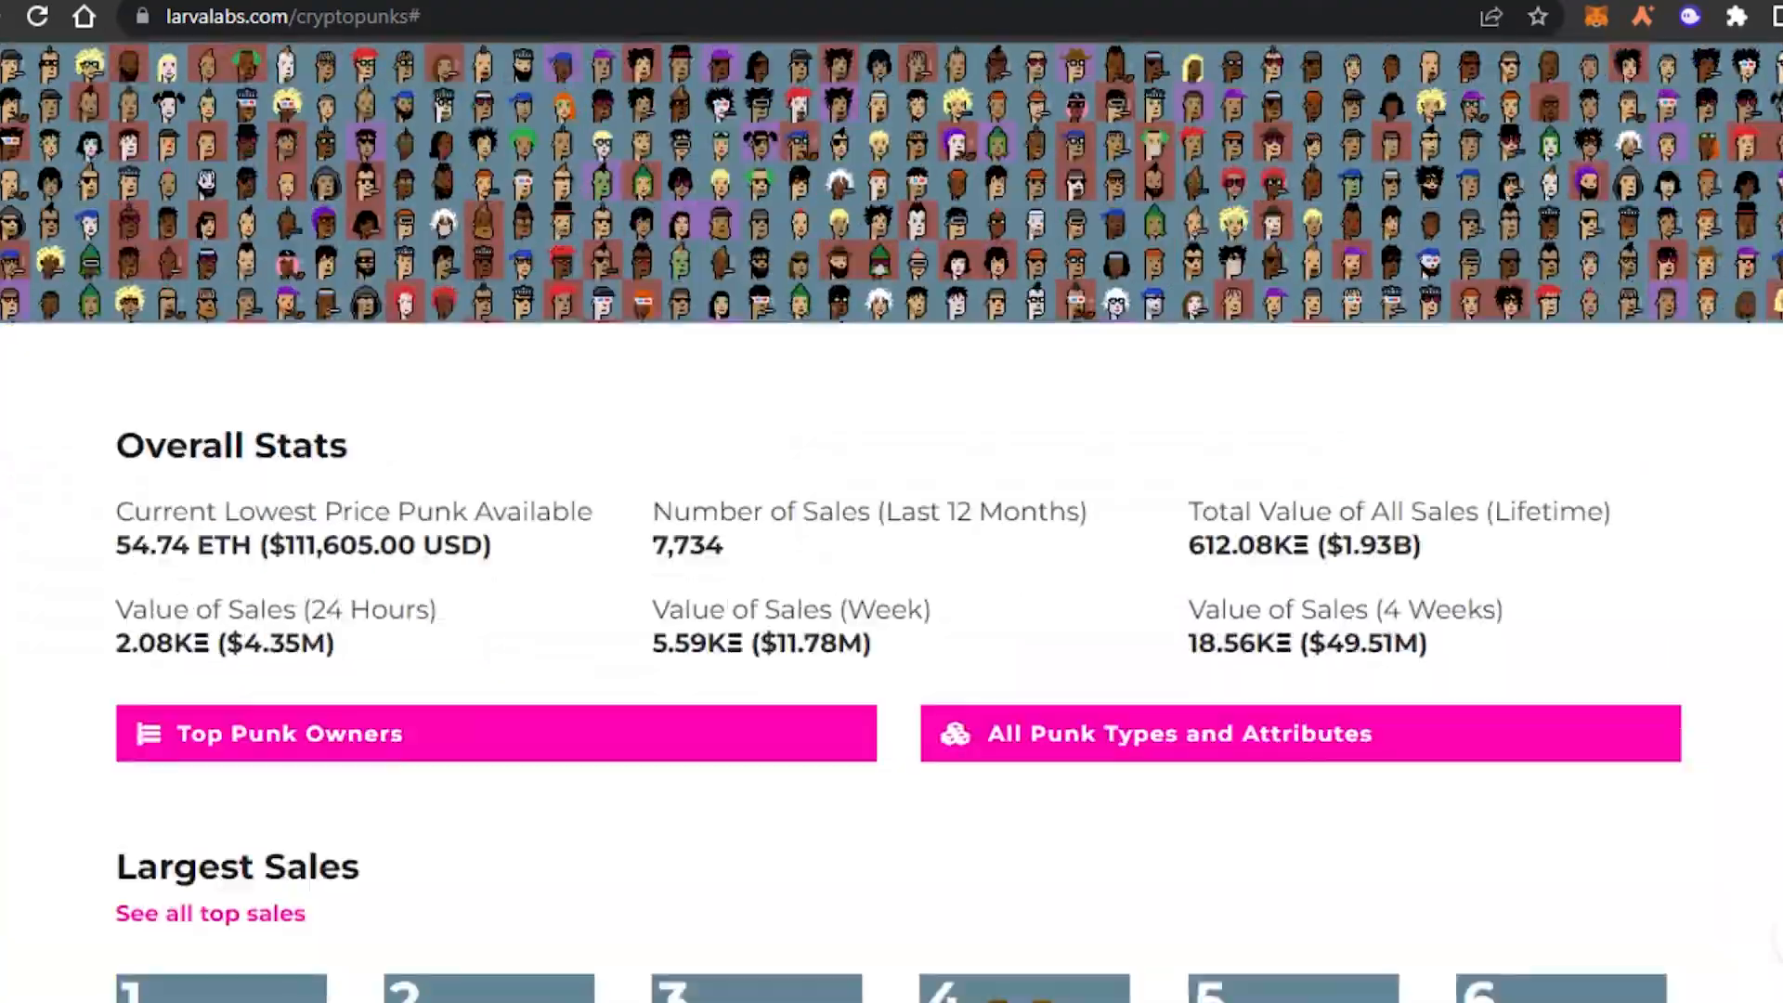
Step: Examine the CryptoPunks overall stats, transactions, sales and wrapped listings, and the explanatory sections down to Search Punks
scroll(892, 520, "down", 20)
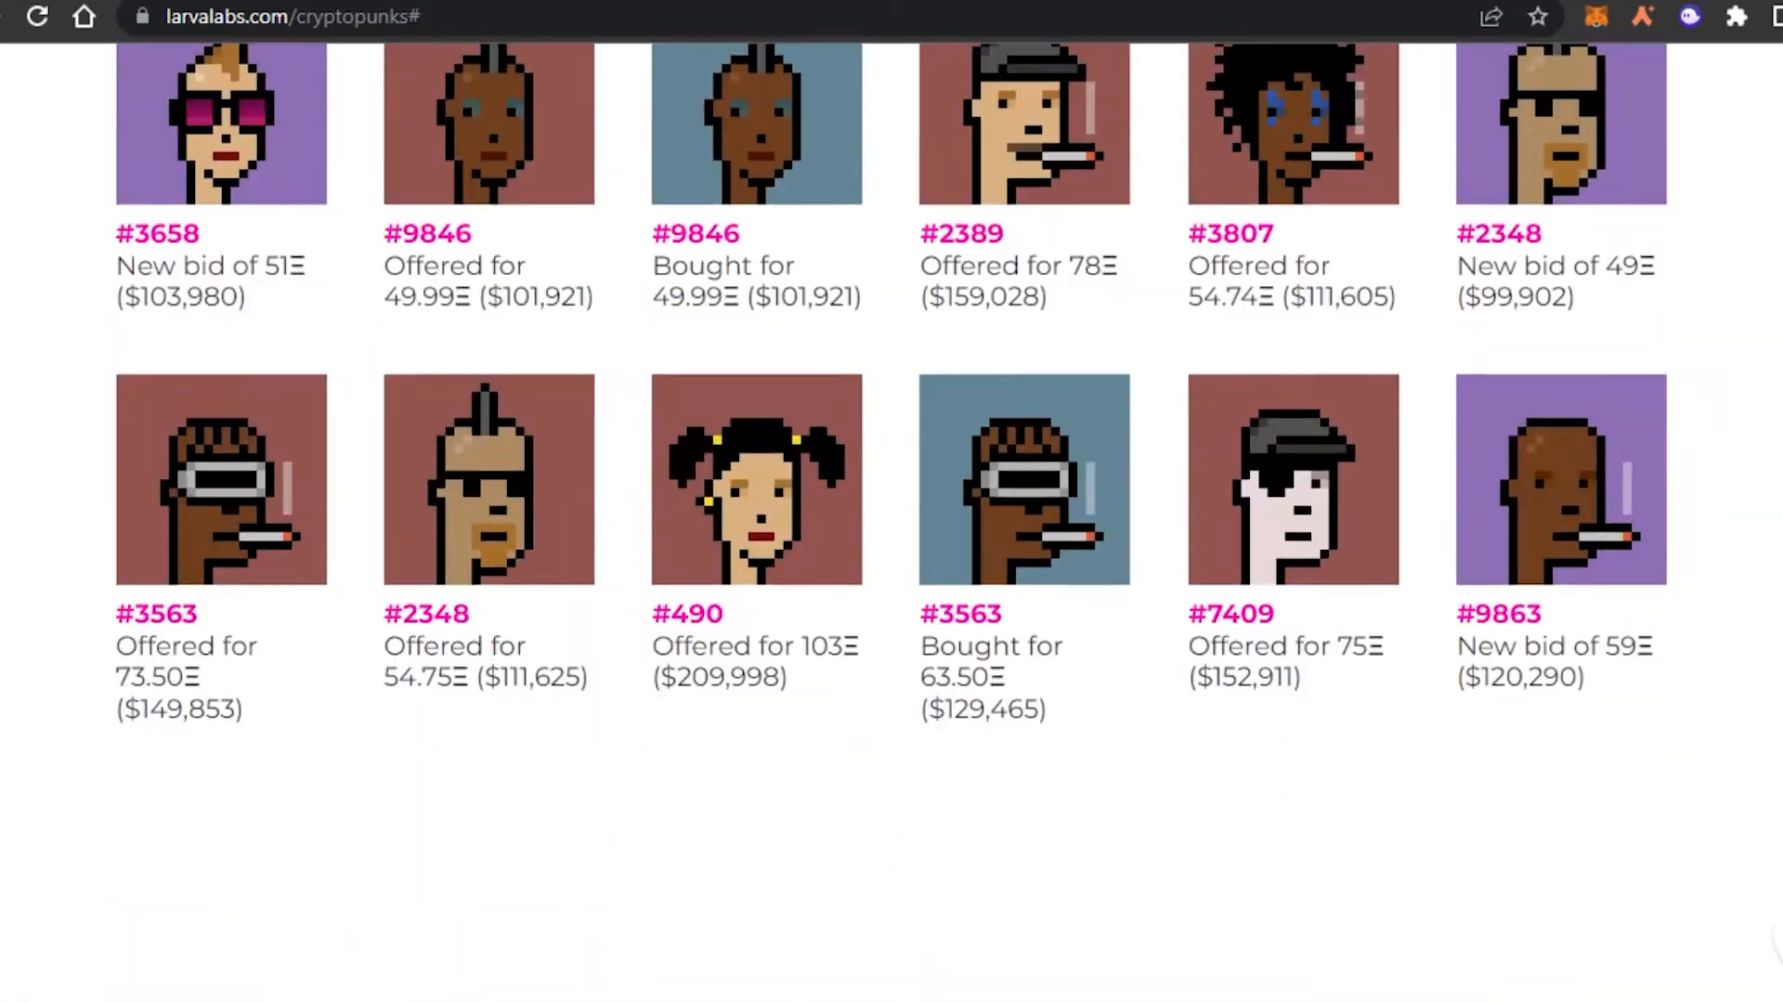
scroll(892, 521, "down", 18)
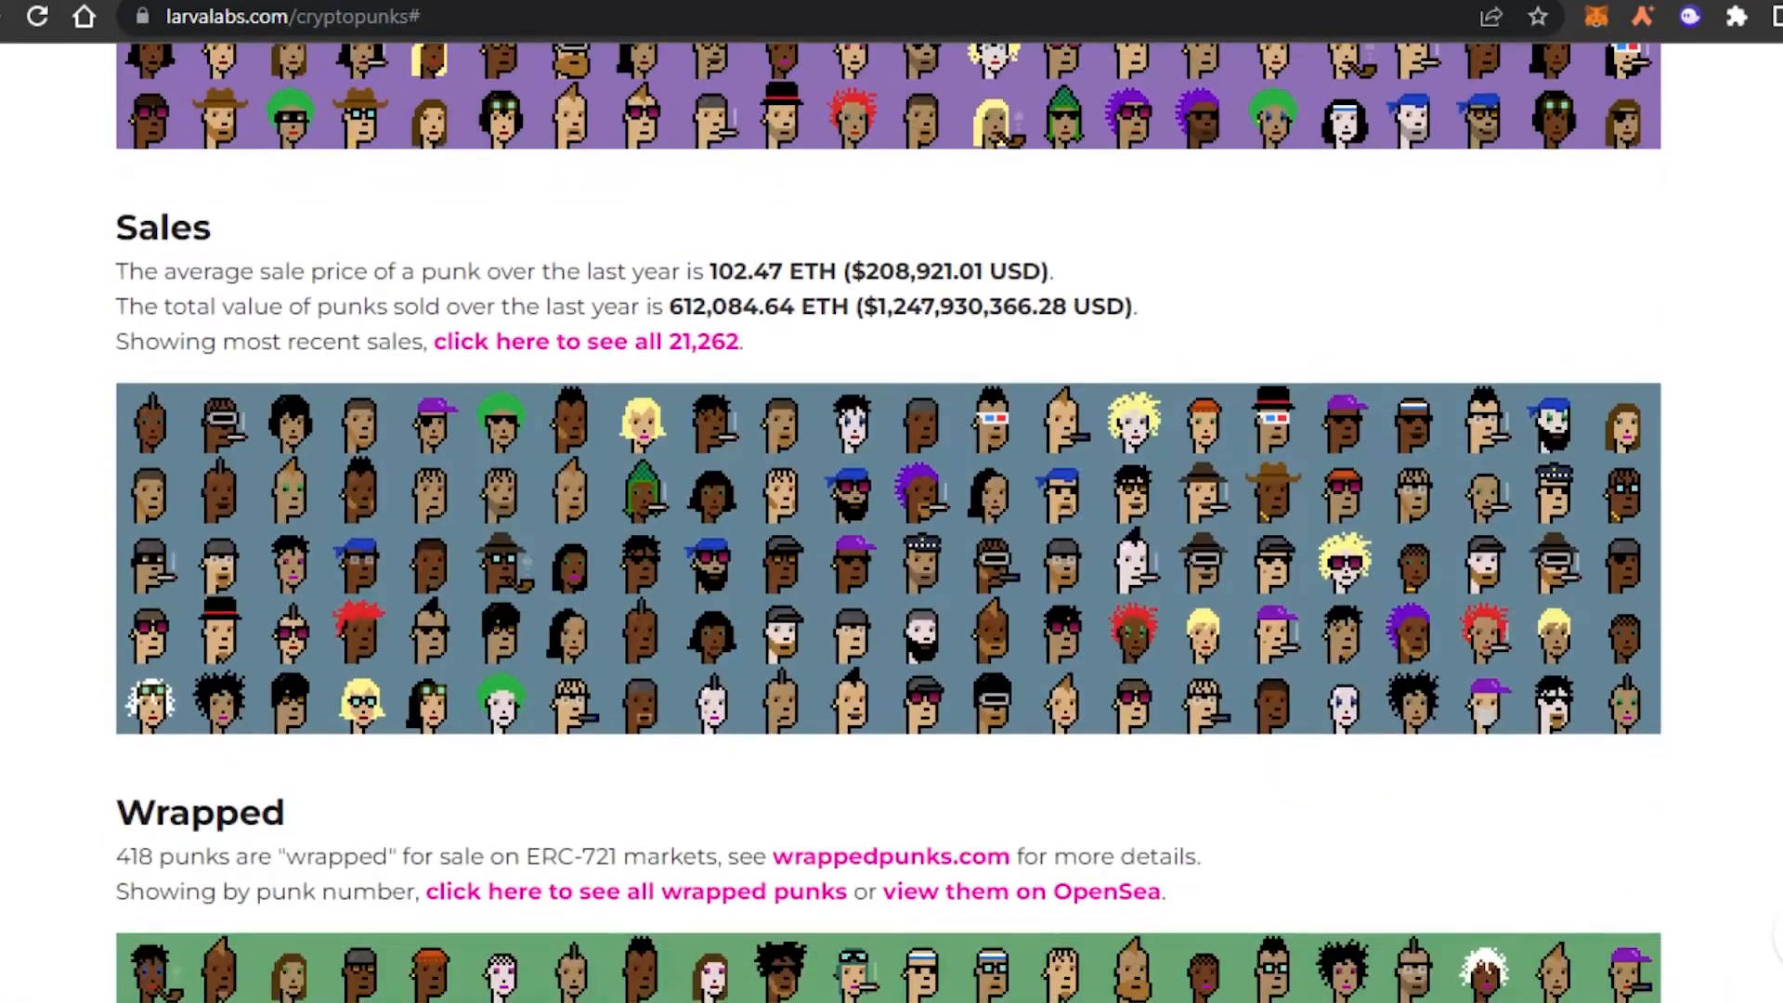
scroll(892, 520, "down", 14)
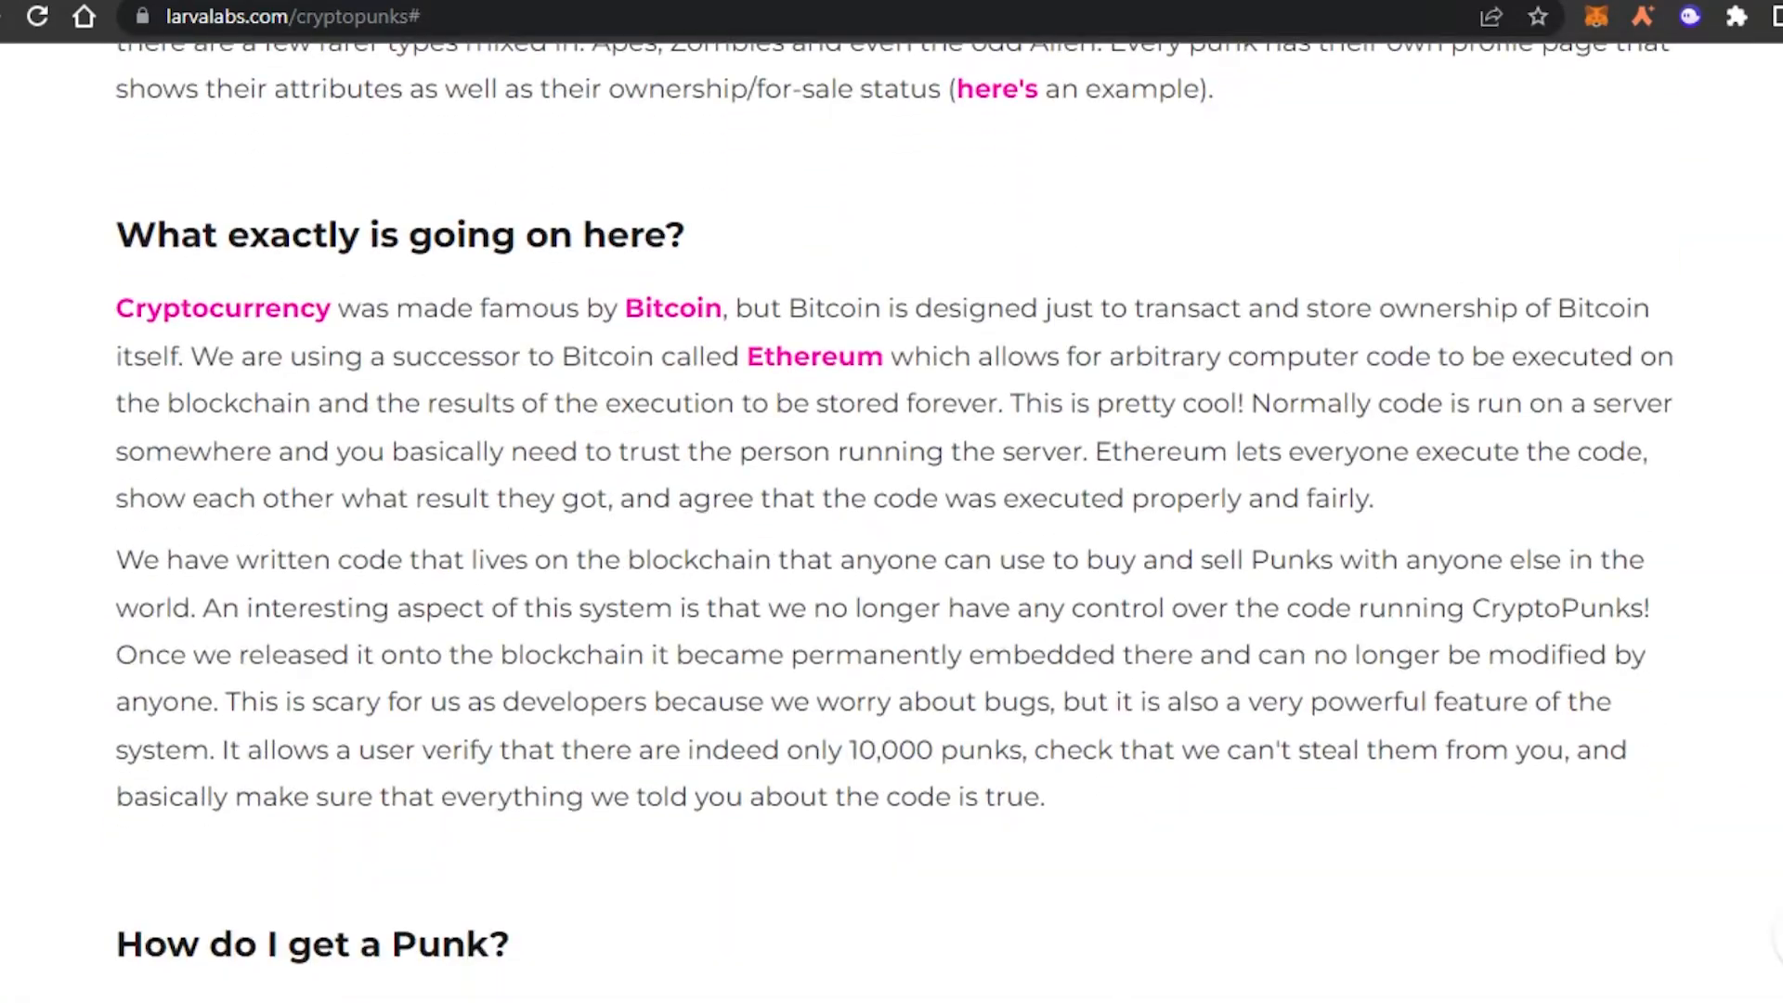
scroll(892, 520, "down", 10)
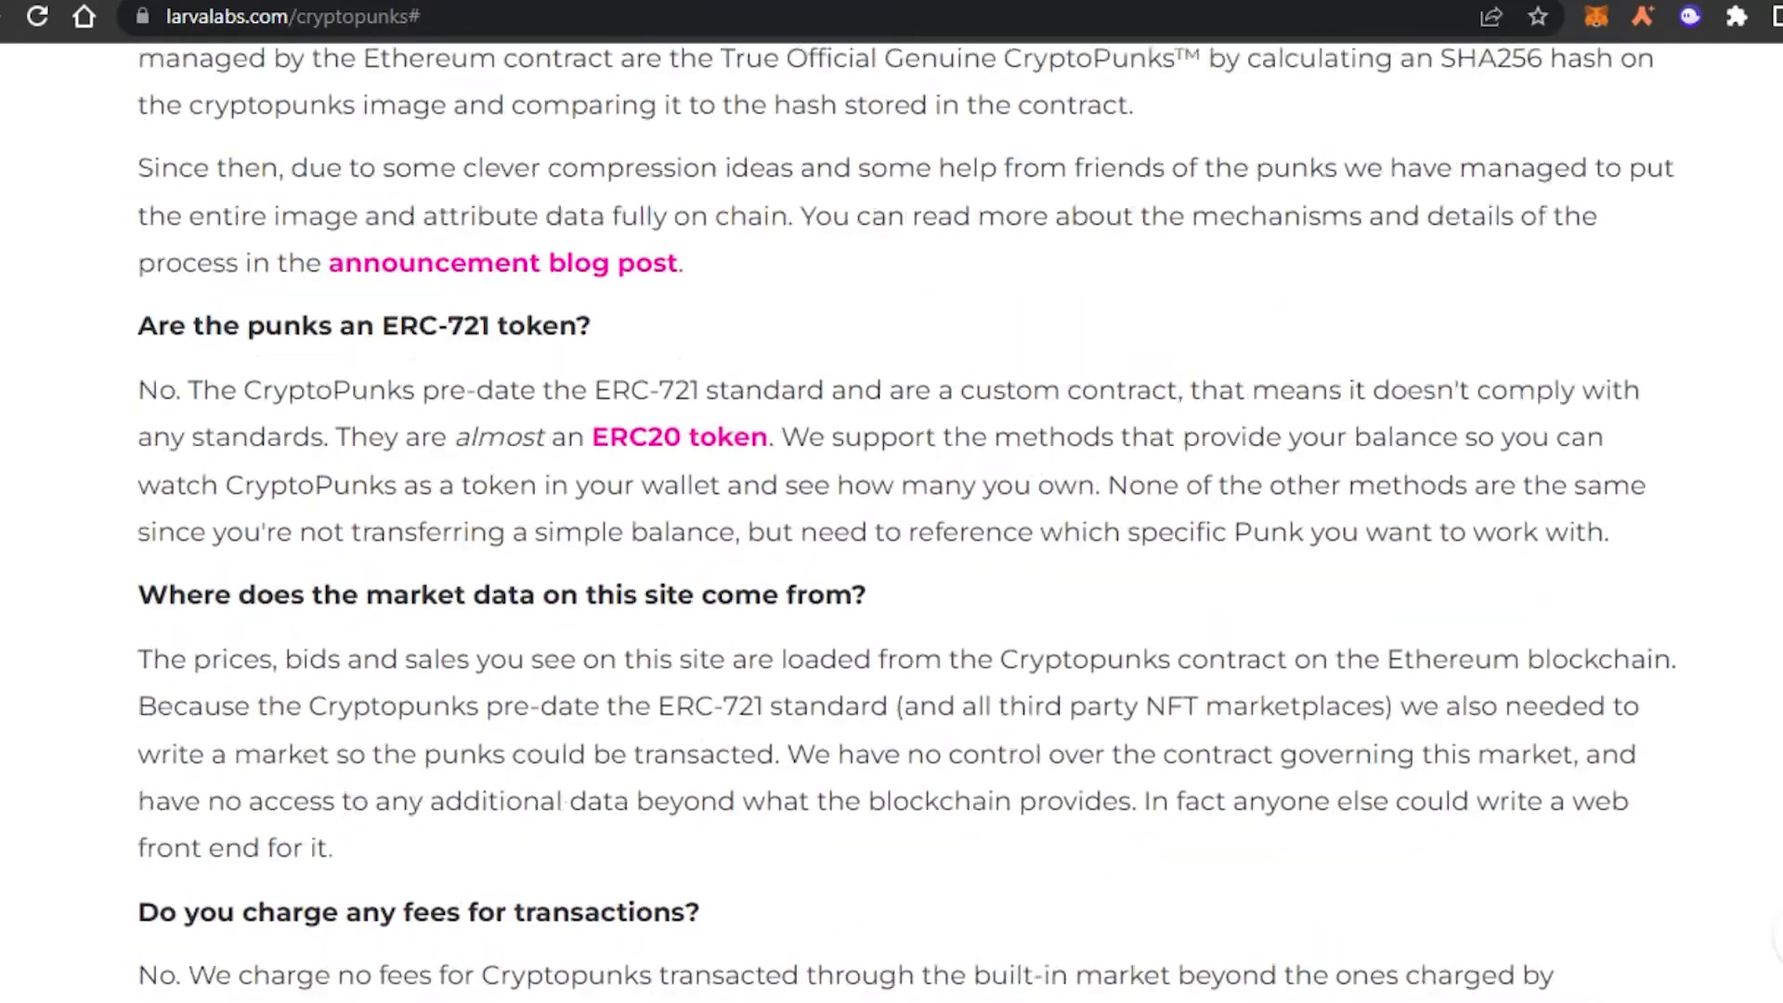
scroll(892, 521, "up", 8)
scroll(891, 520, "down", 8)
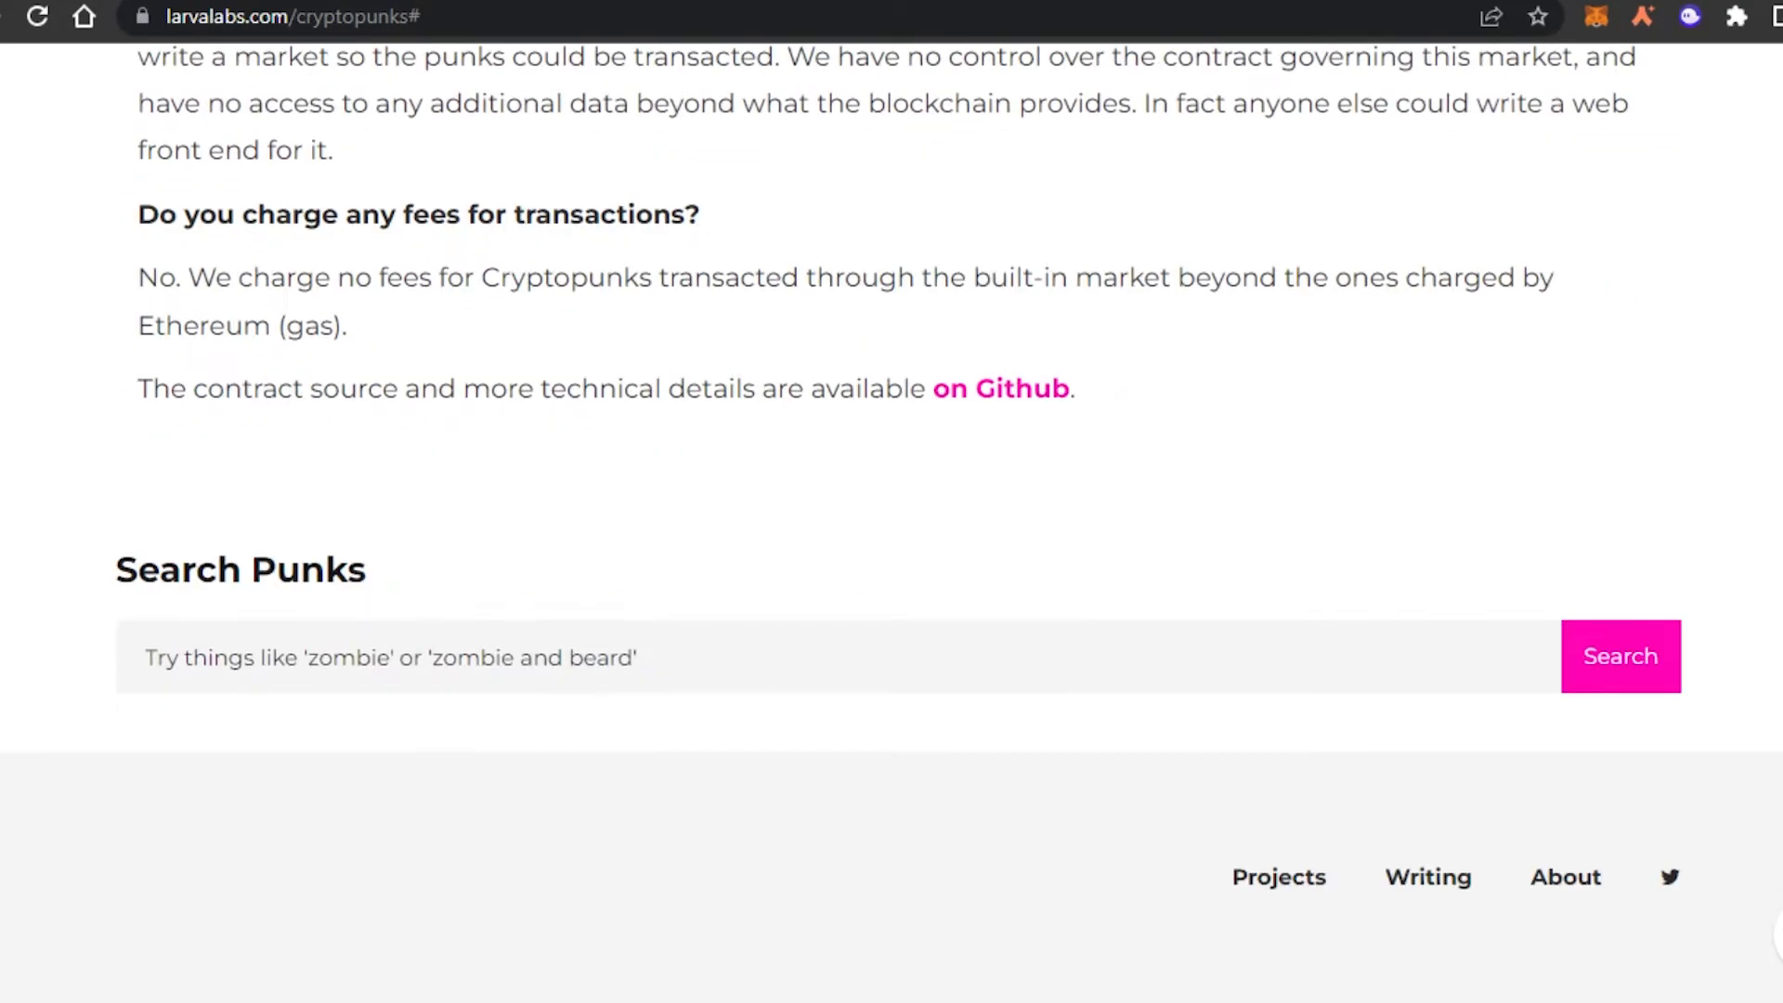
scroll(1305, 85, "up", 15)
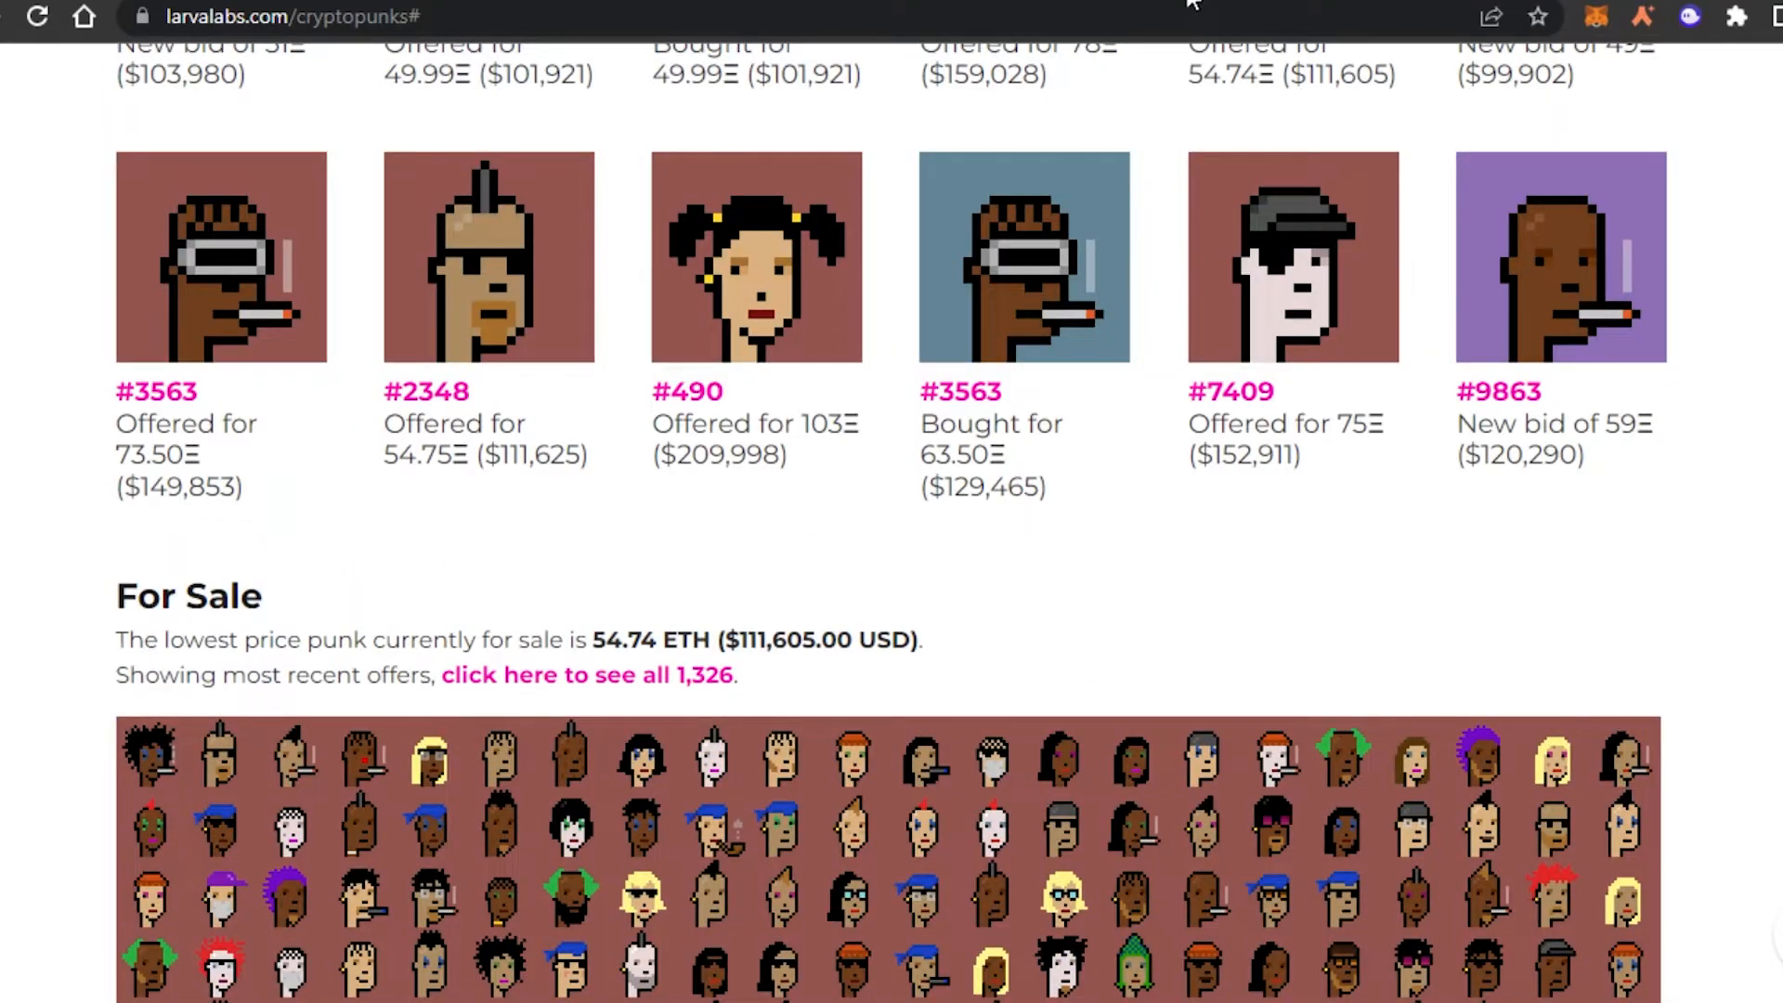
Step: Revisit the open Cool Cats and World of Women sites, view the latter's top banner, and return to the CryptoPunks page
left_click(1192, 1)
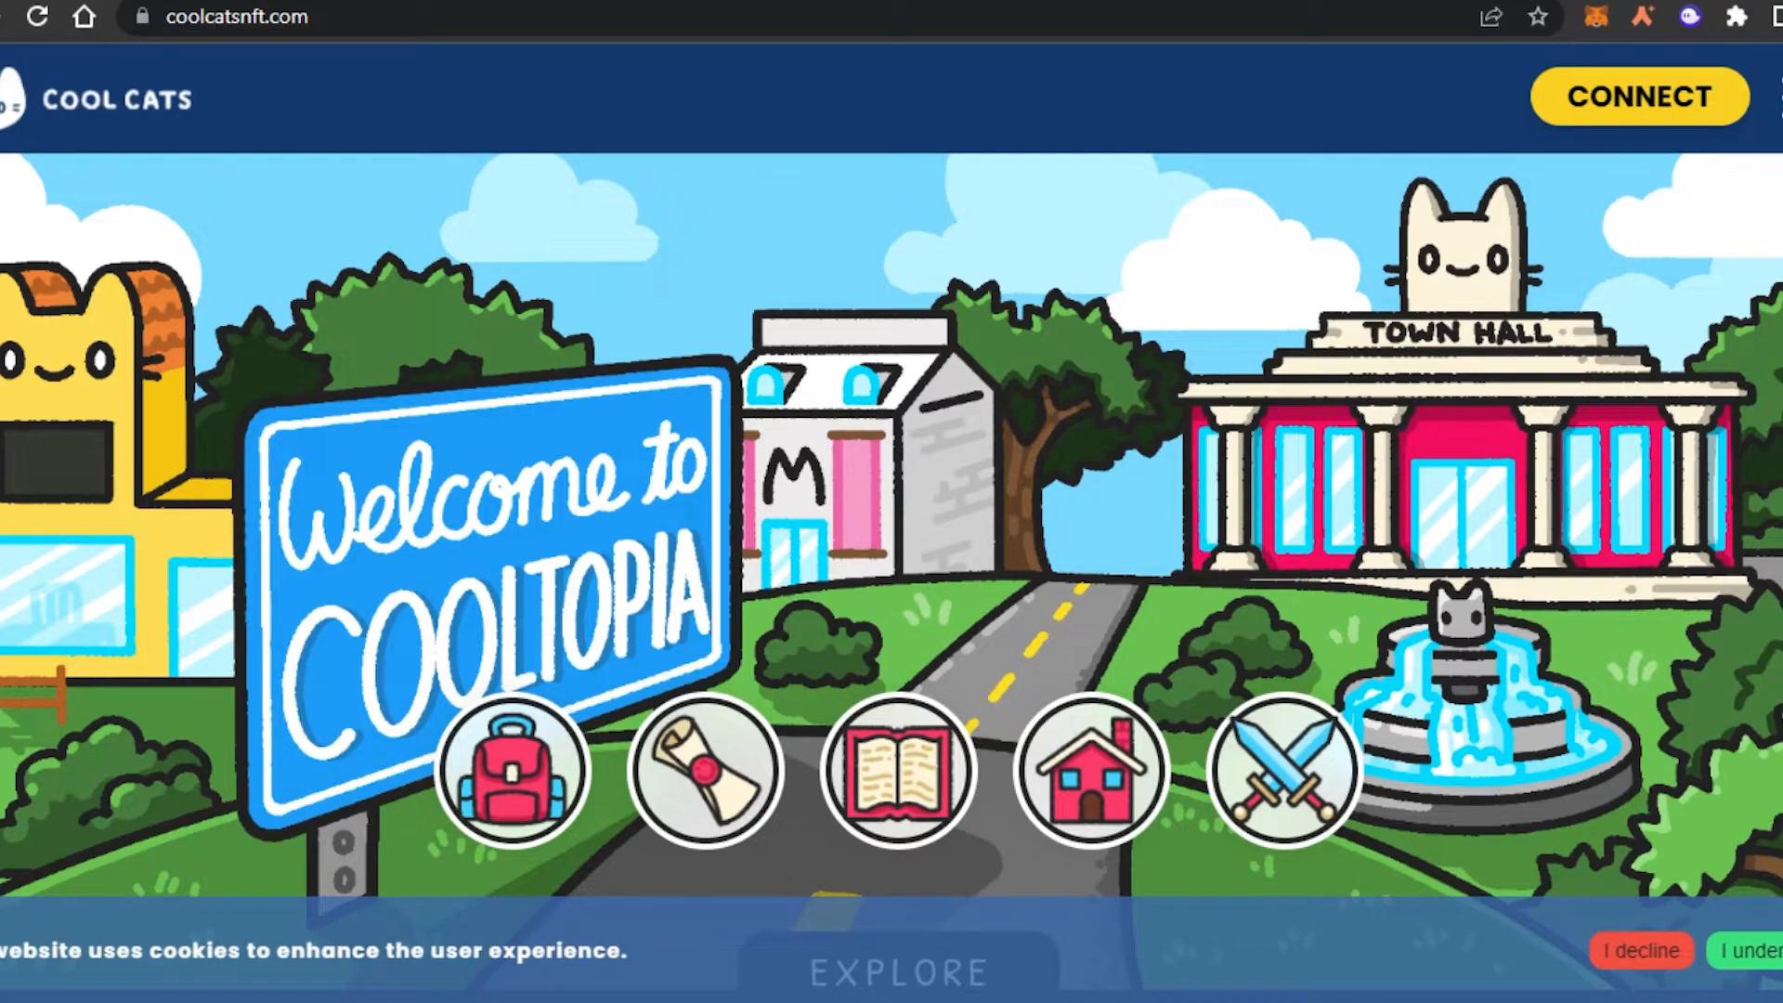
key("ctrl+Tab")
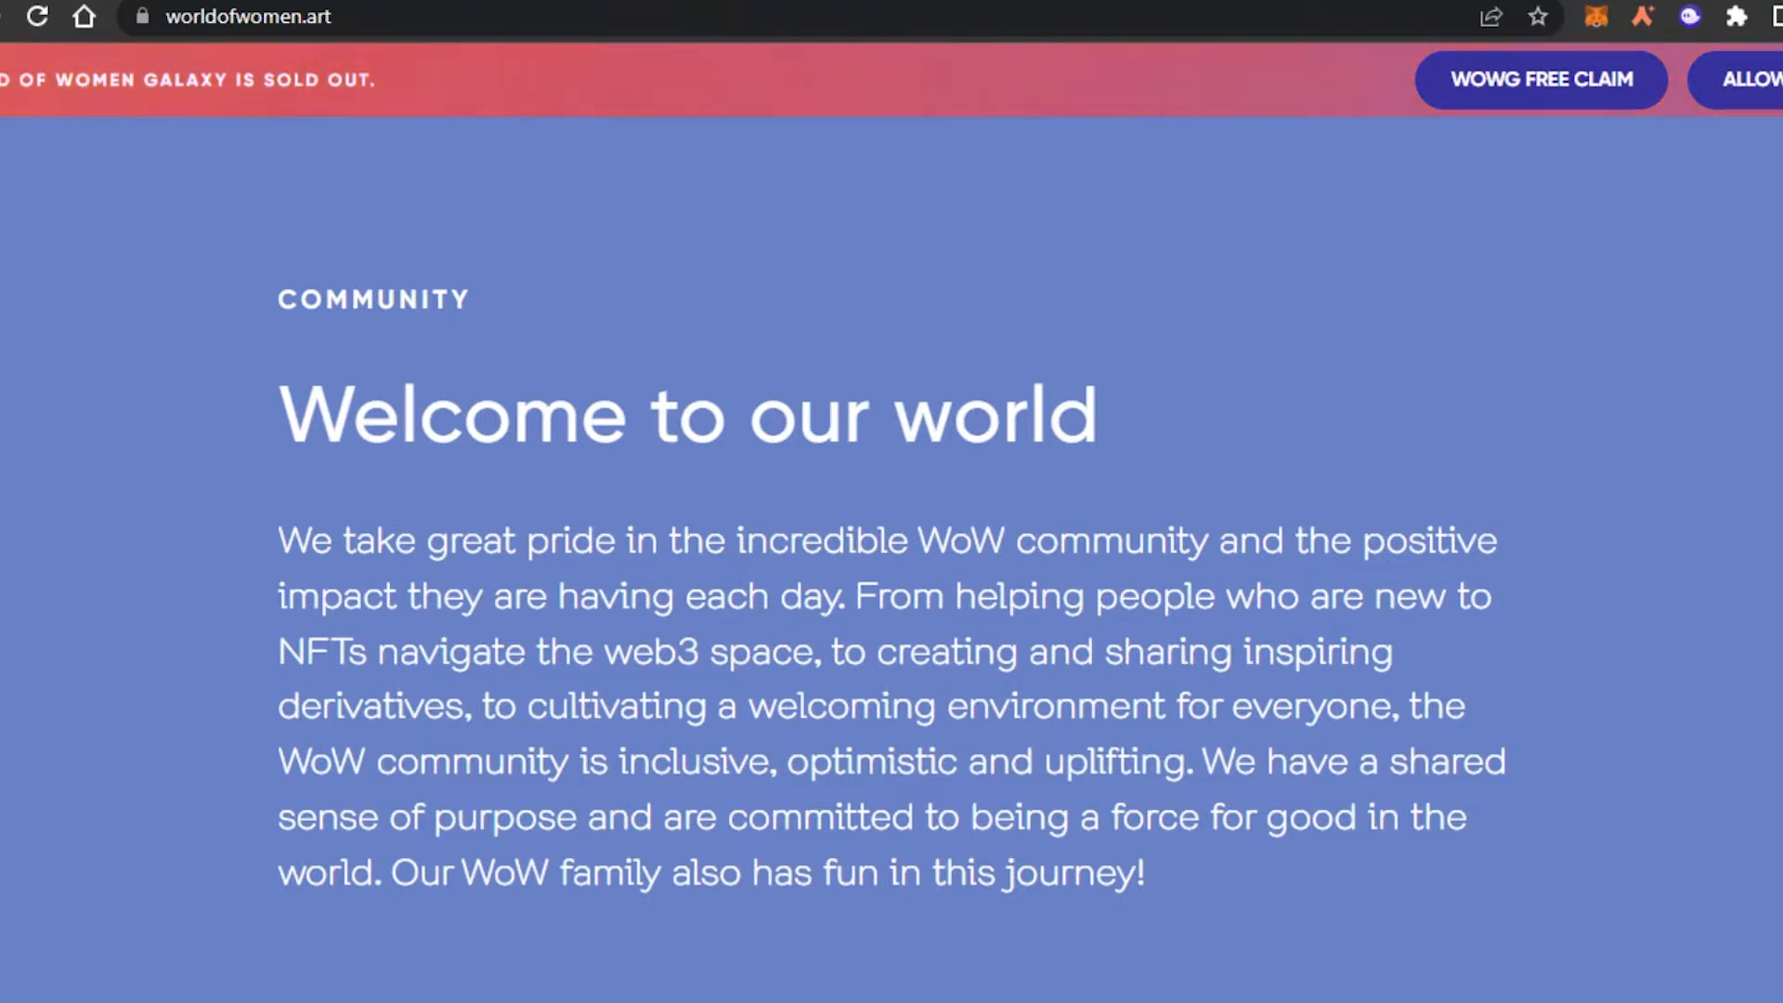
scroll(892, 560, "up", 15)
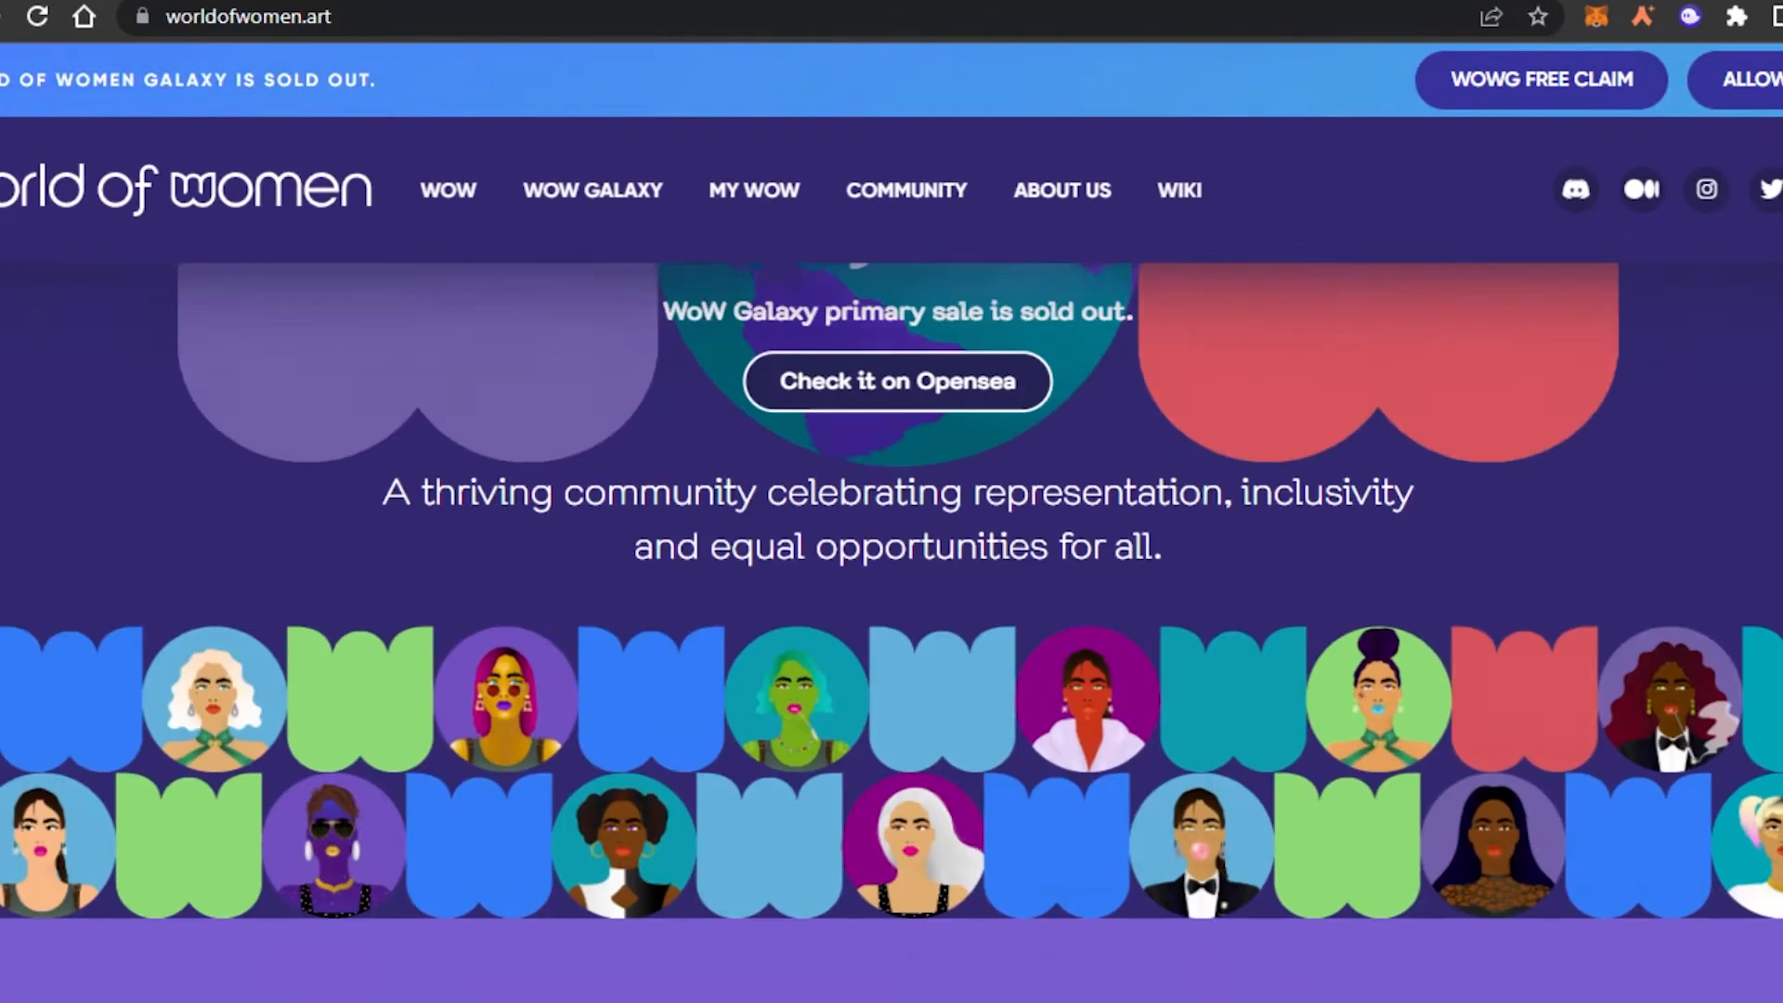
scroll(892, 560, "up", 3)
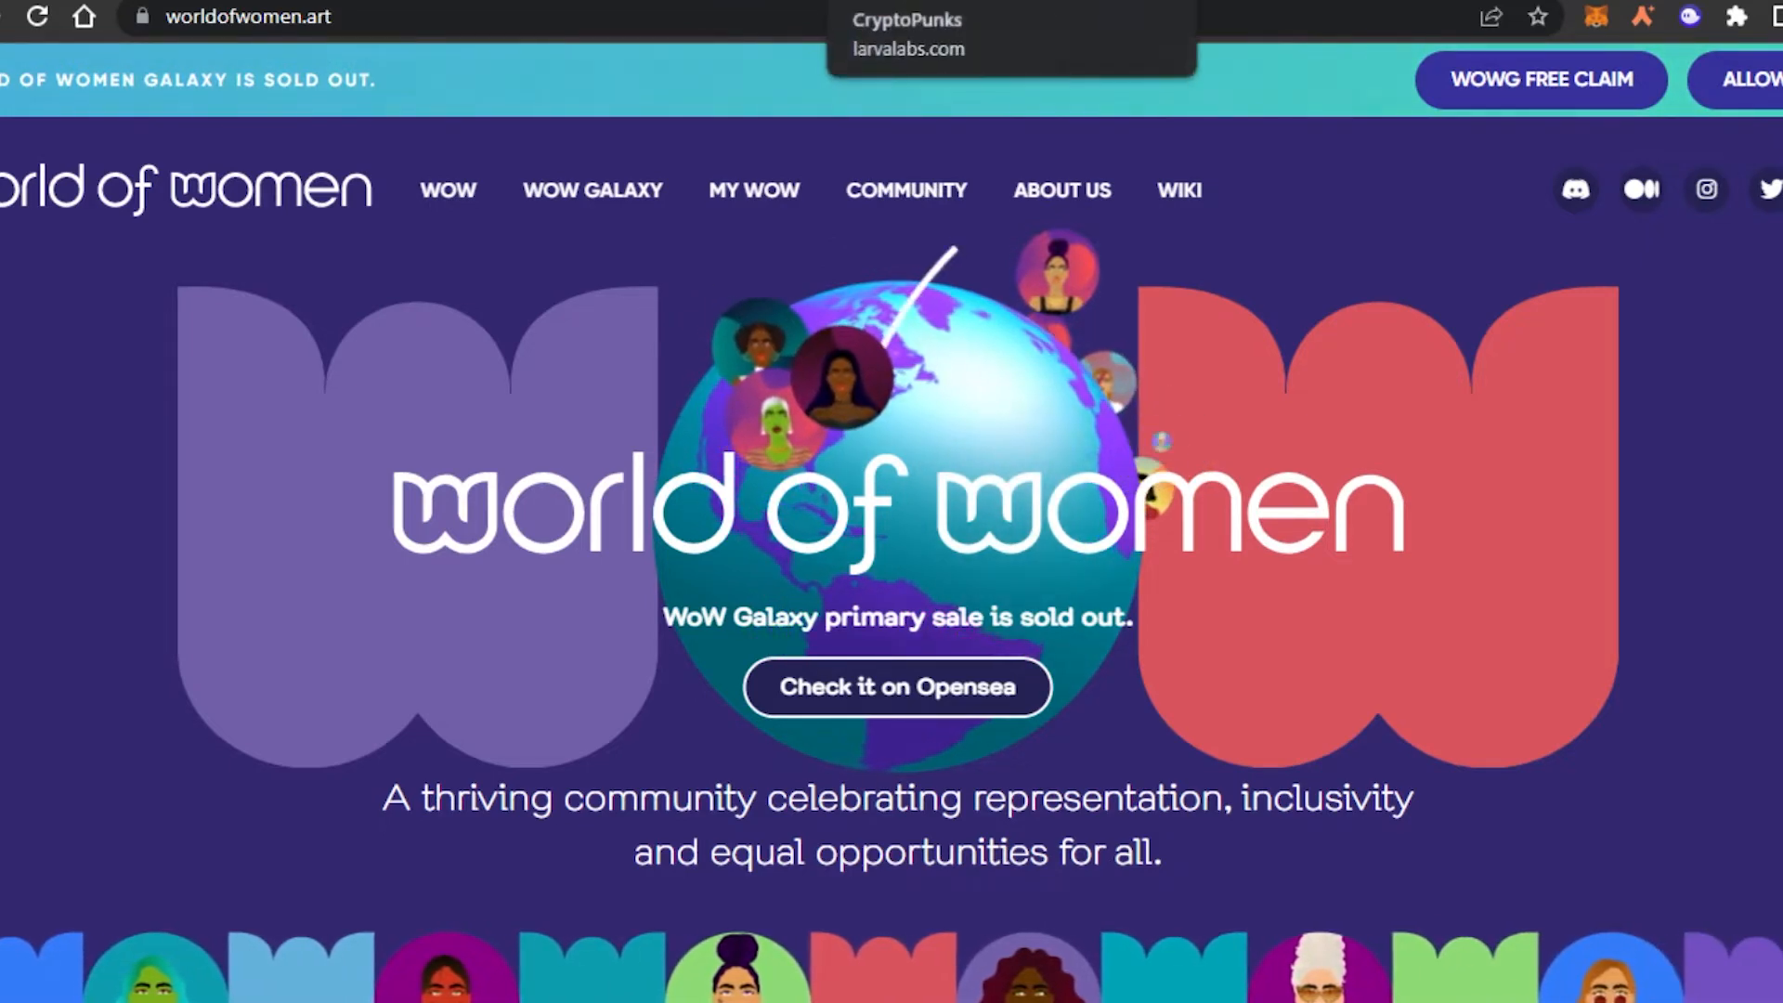
left_click(929, 1)
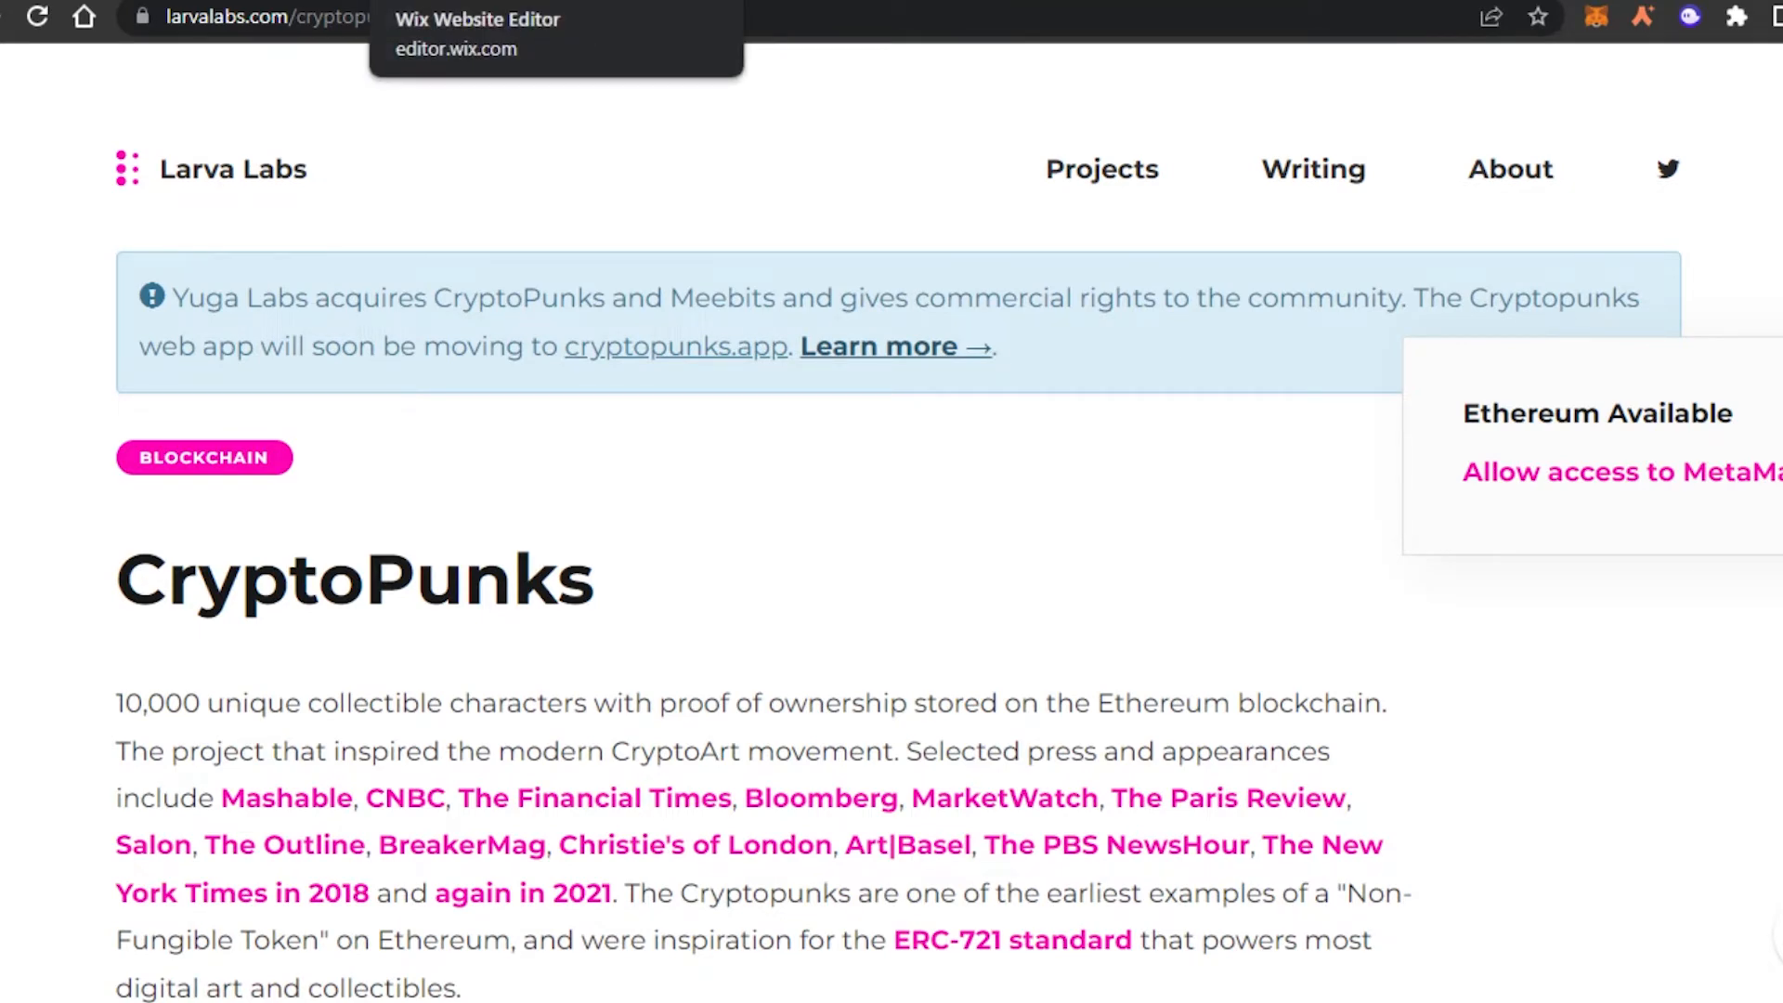
Step: Switch to Wix and look over the My Sites list and the YouTuber site open in the website editor
left_click(256, 0)
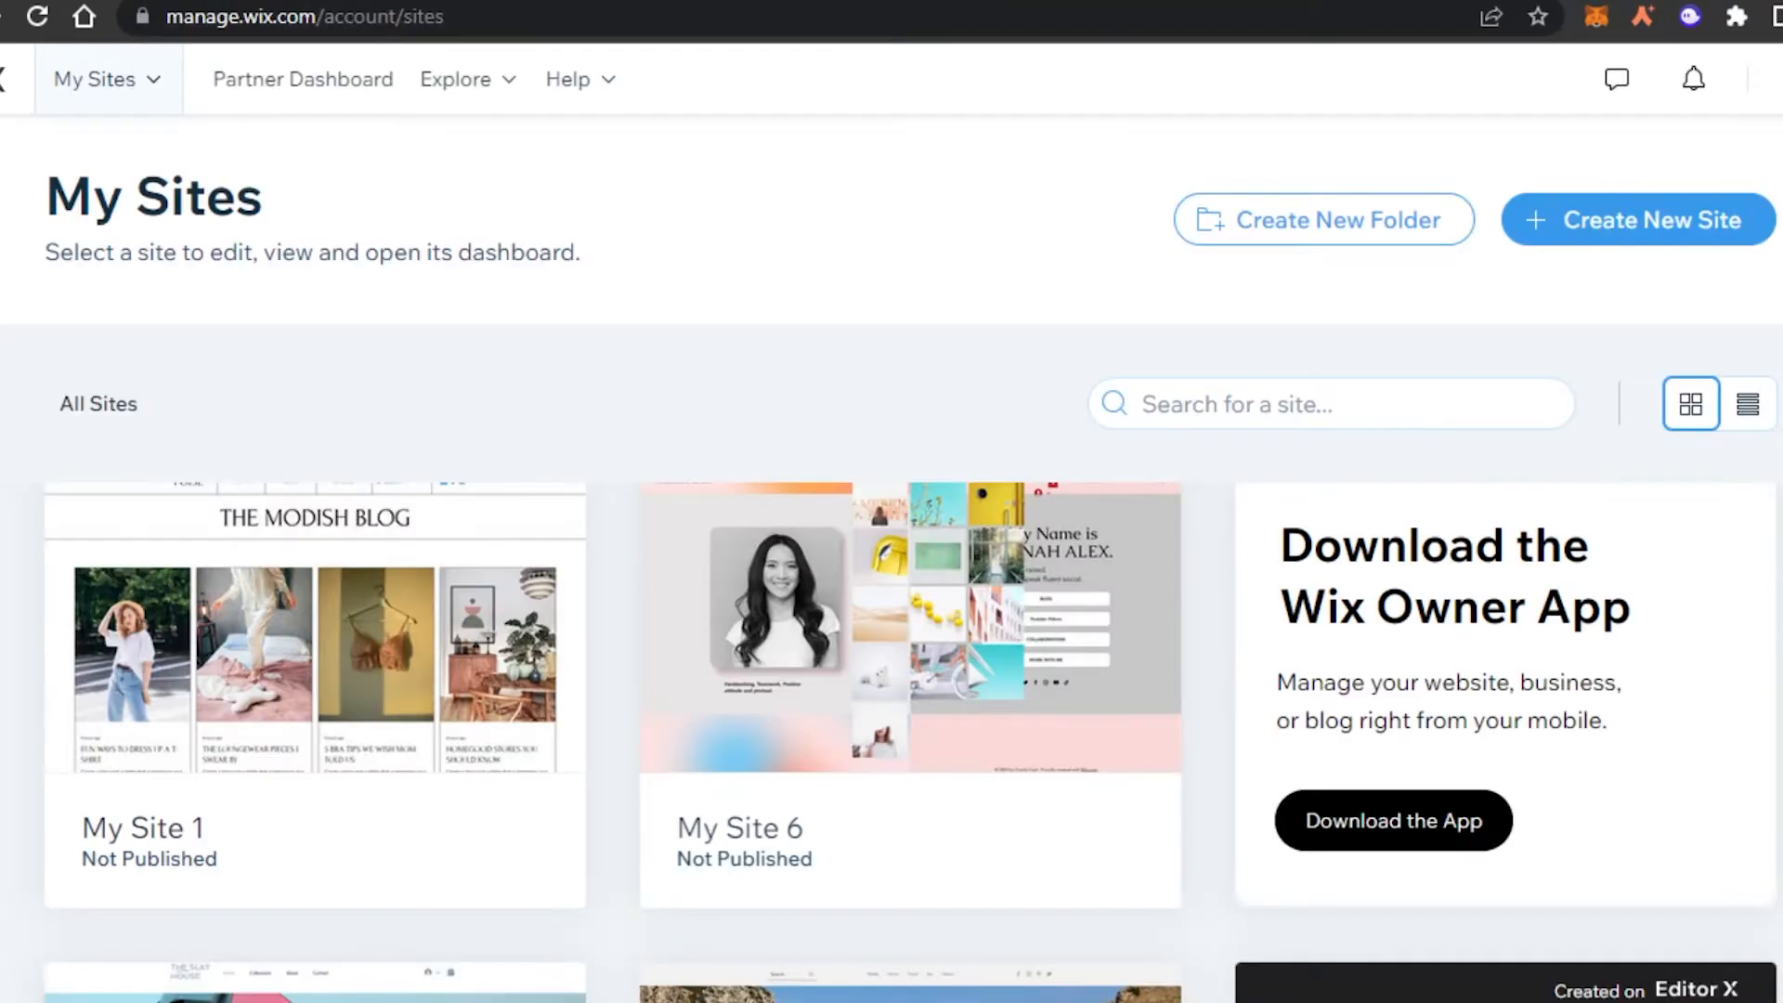
left_click(494, 0)
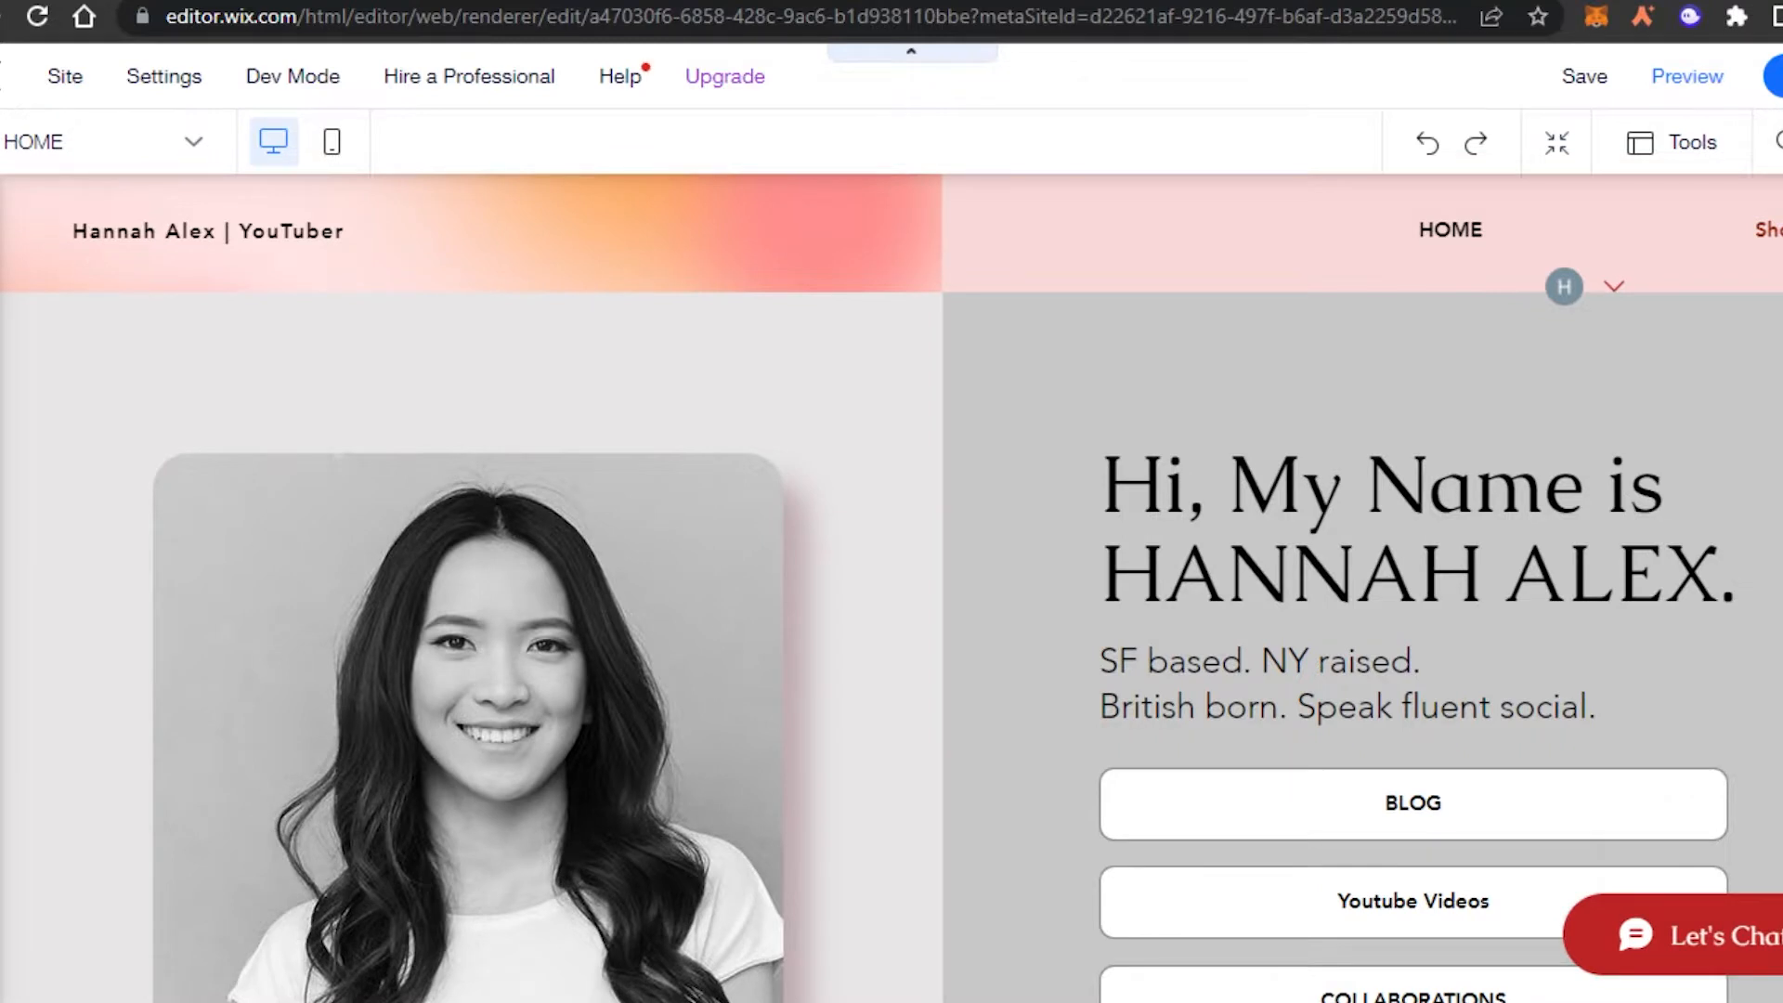
left_click(256, 0)
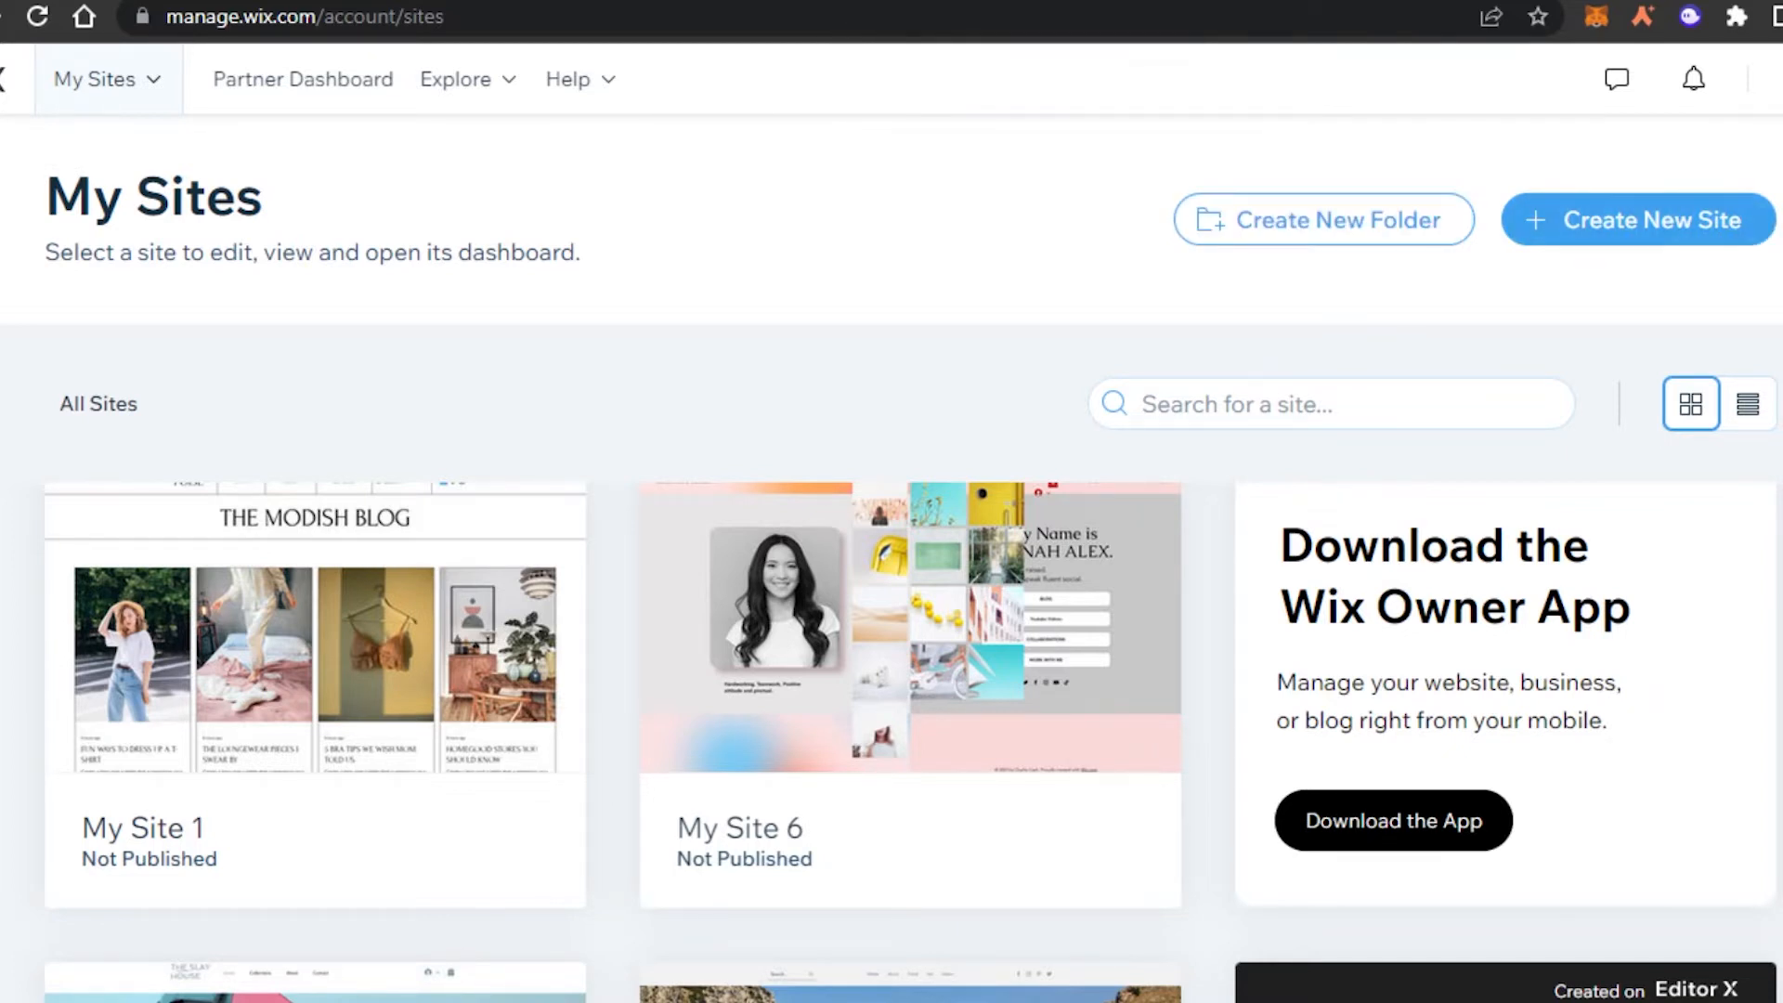
scroll(892, 651, "down", 5)
scroll(892, 650, "down", 2)
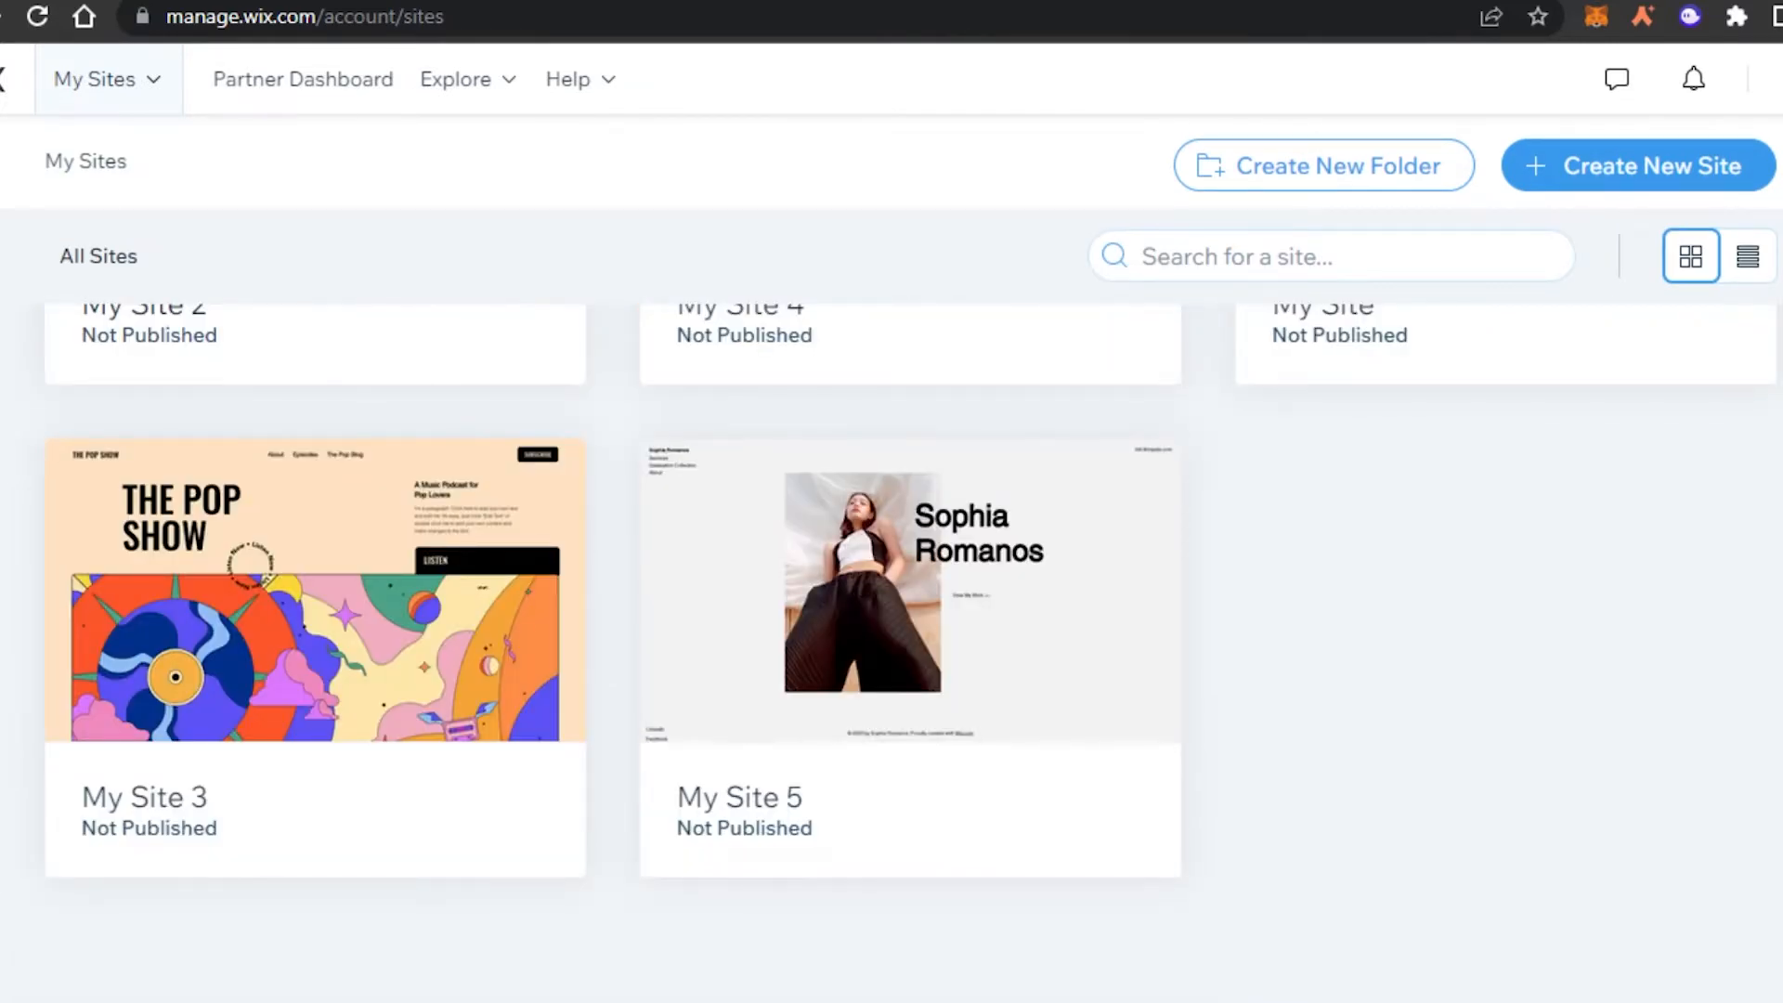
scroll(892, 650, "up", 7)
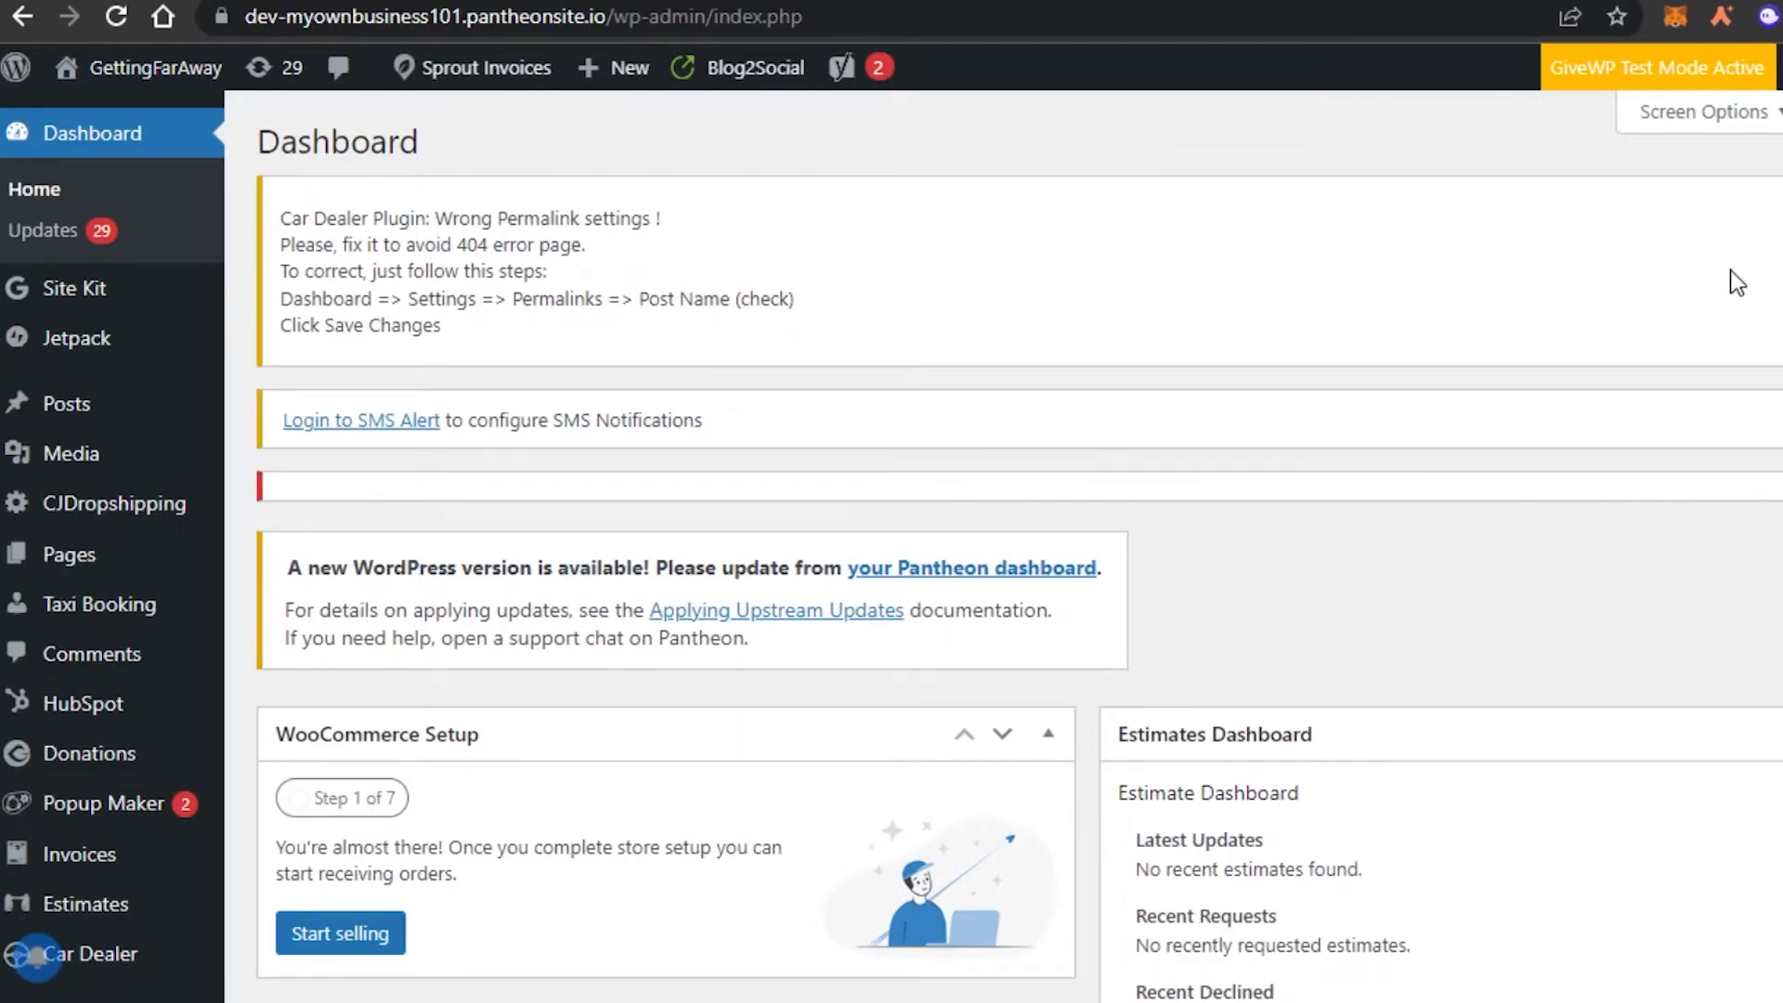
Step: Switch to the WordPress admin dashboard and look over its widgets, from WooCommerce Setup down to Site Kit Summary
scroll(35, 956, "down", 15)
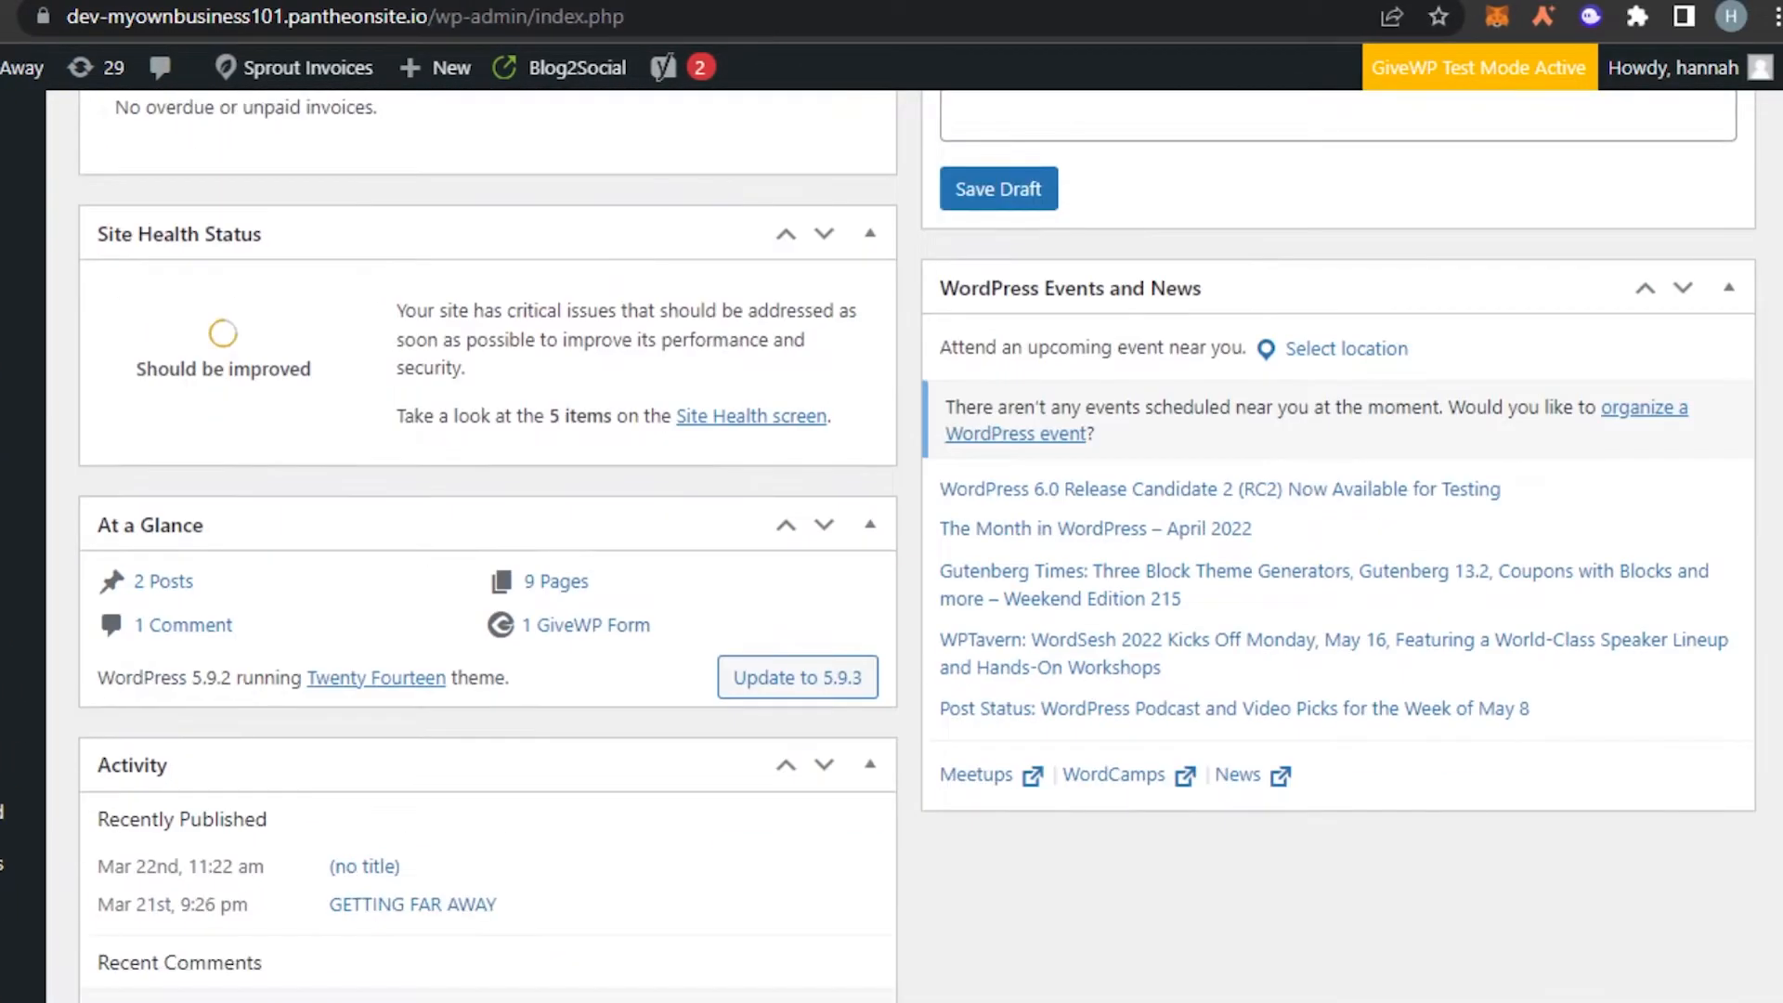
scroll(489, 546, "down", 20)
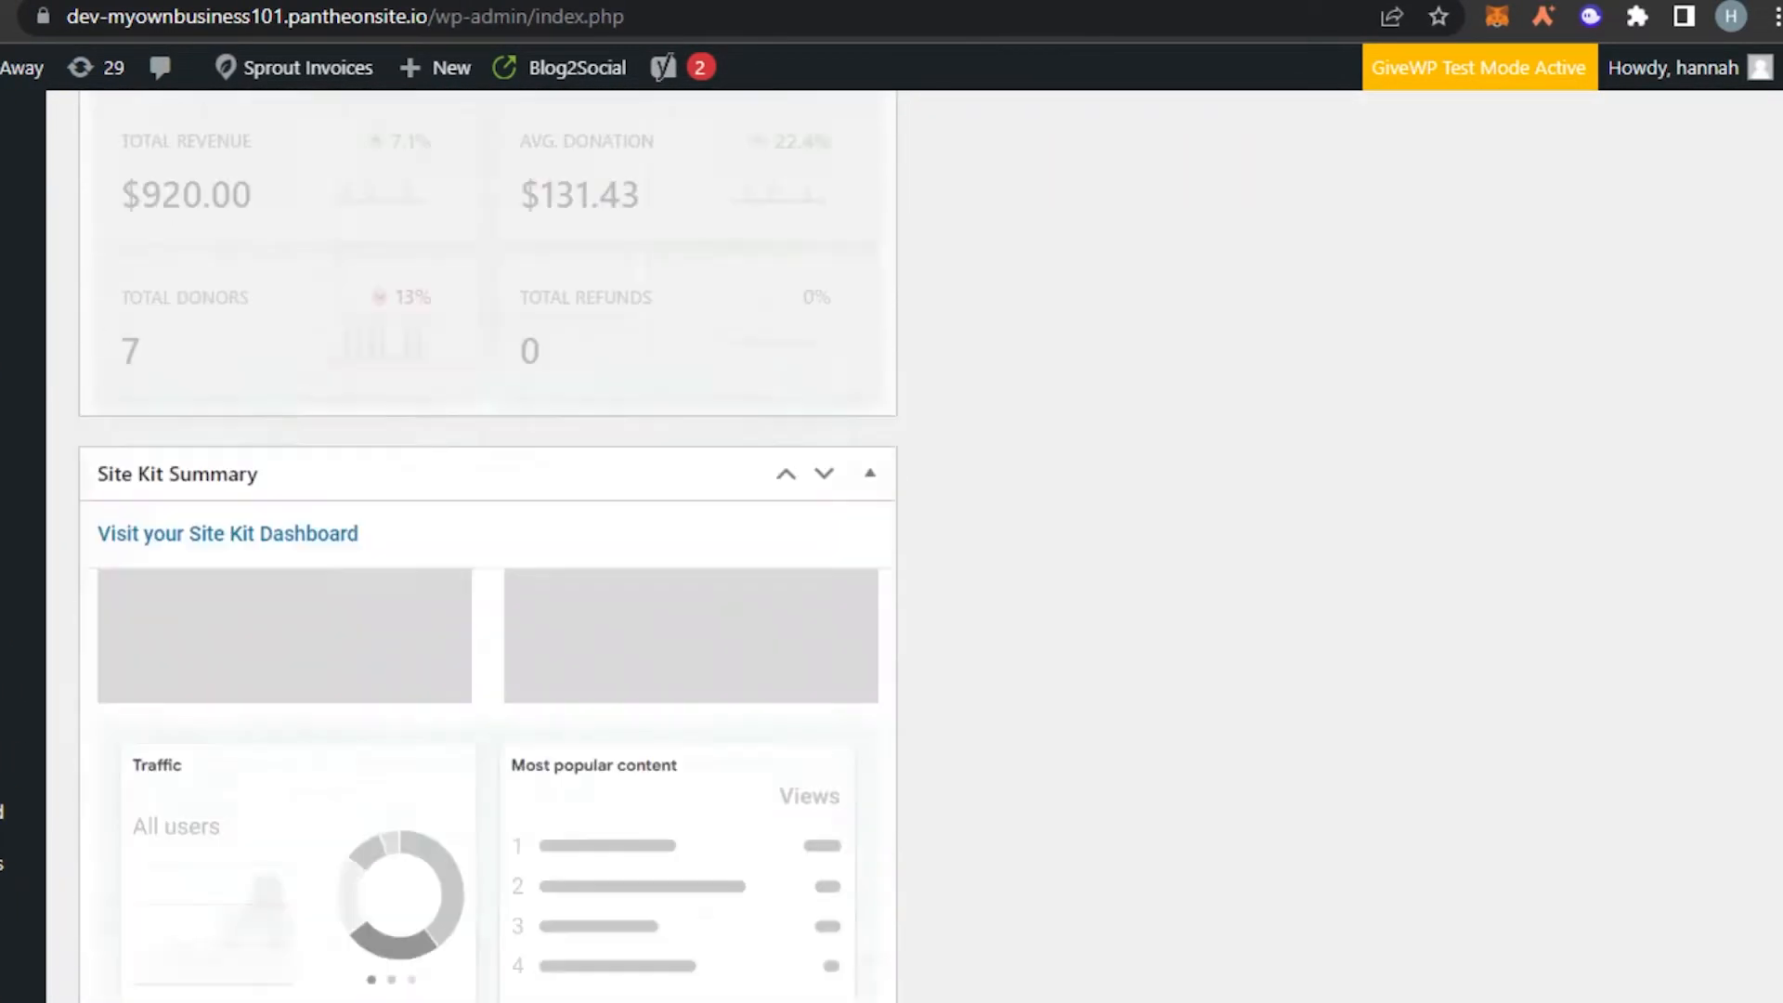
scroll(489, 546, "up", 10)
scroll(488, 546, "up", 15)
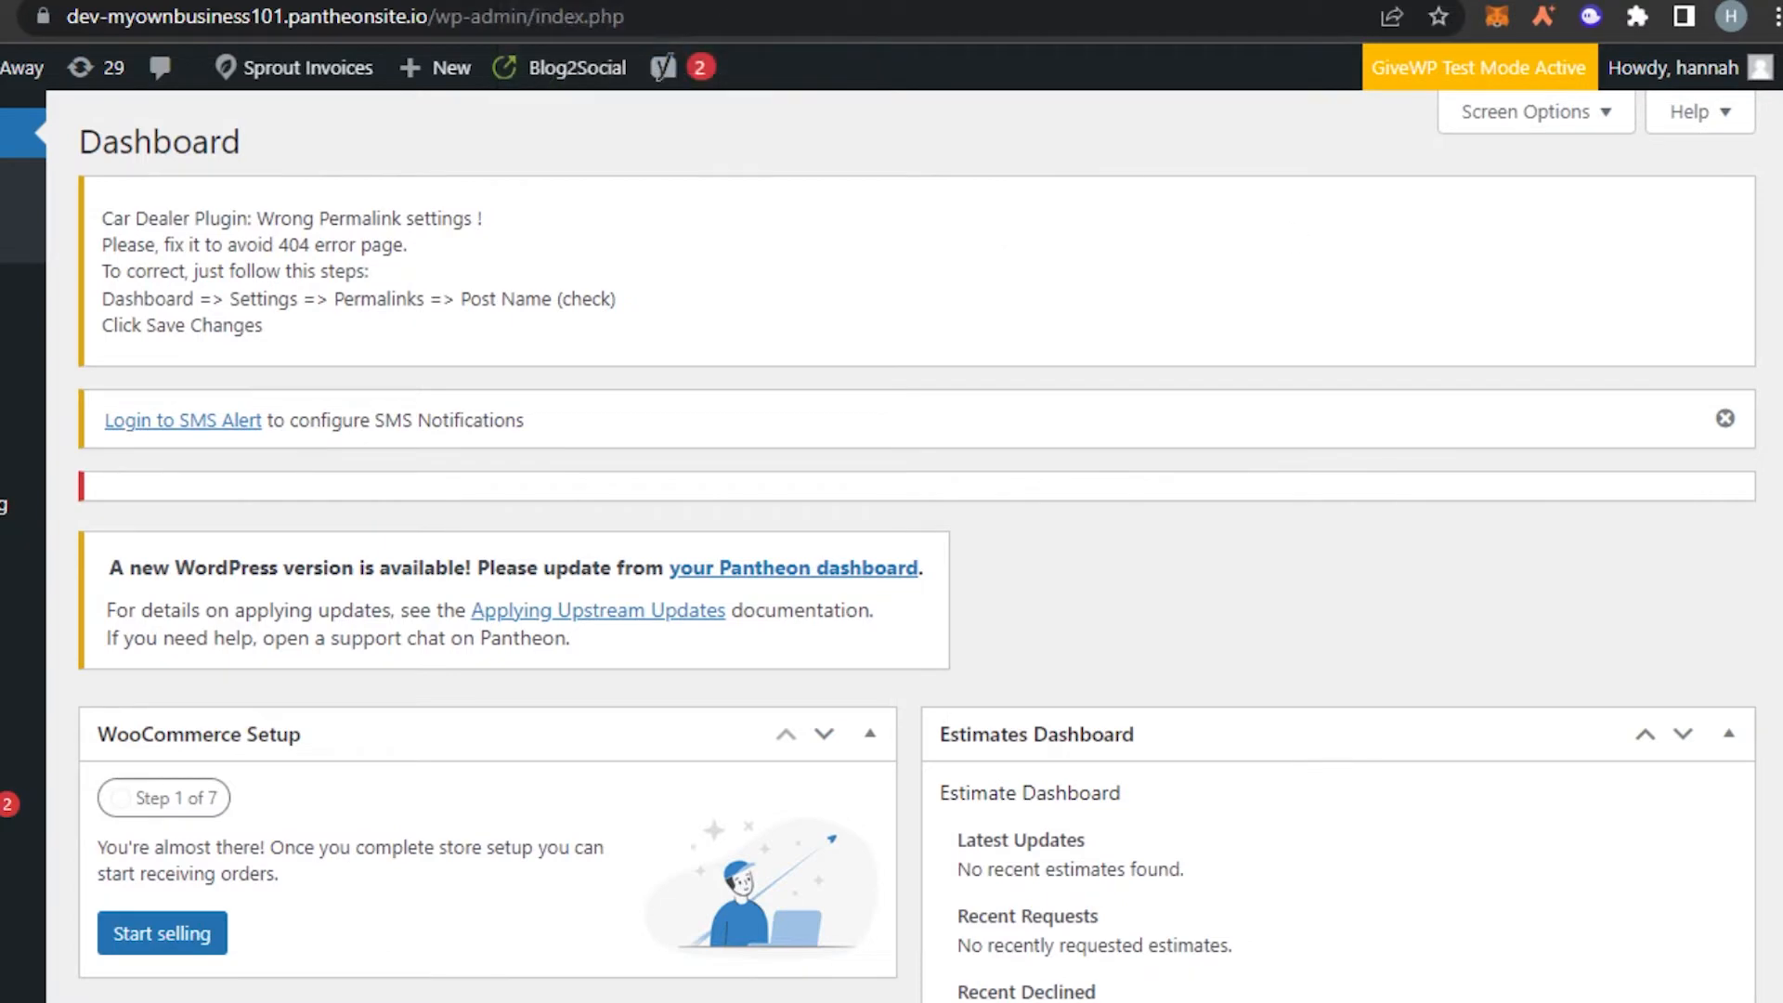
scroll(917, 546, "down", 15)
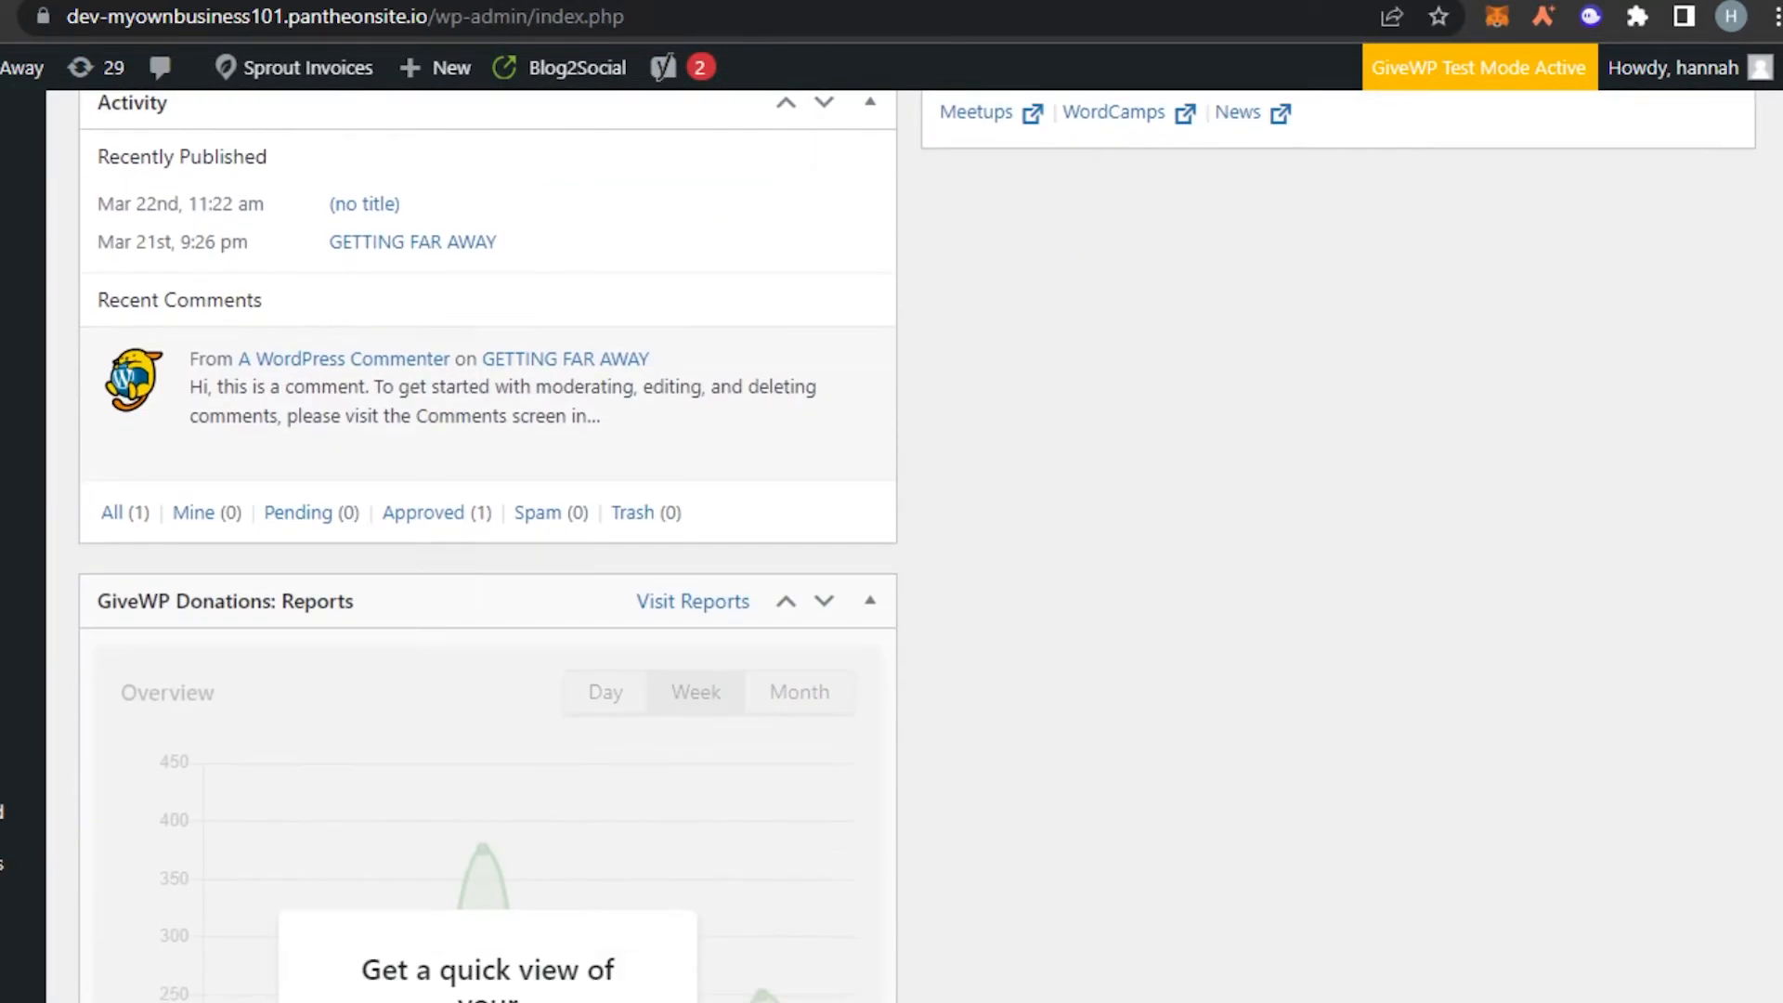
scroll(918, 546, "down", 12)
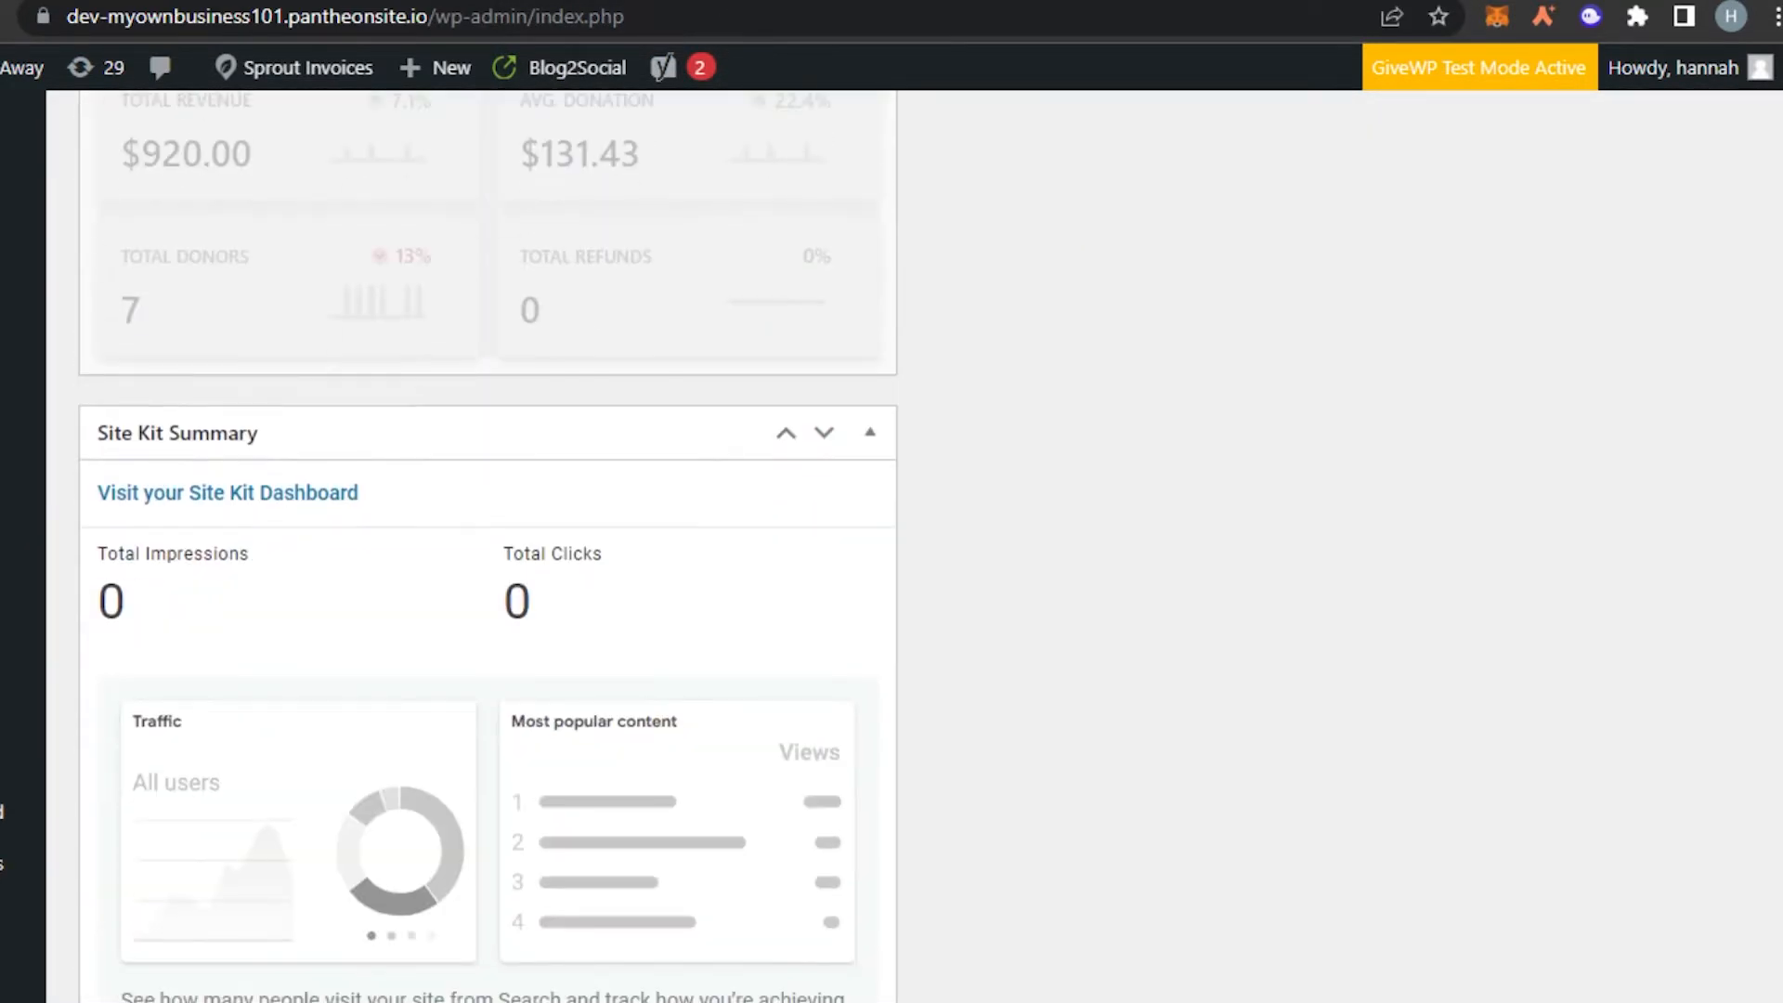
scroll(917, 546, "up", 8)
scroll(918, 546, "up", 15)
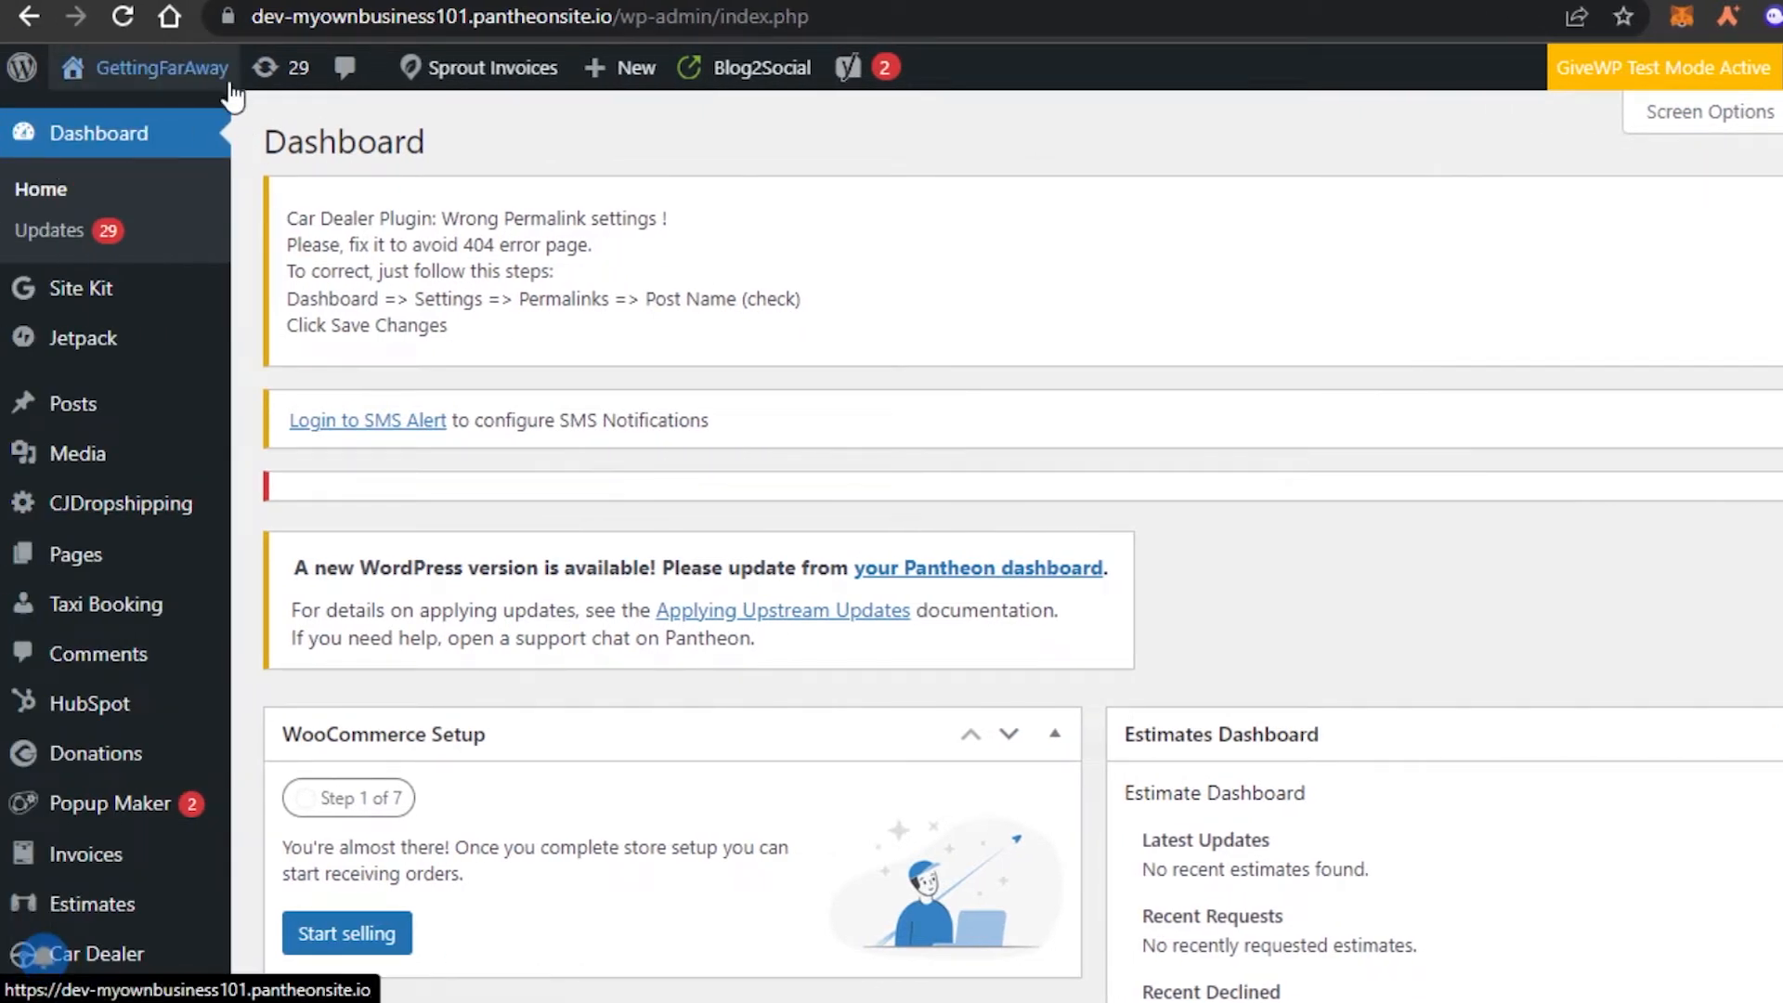
mouse_move(153, 67)
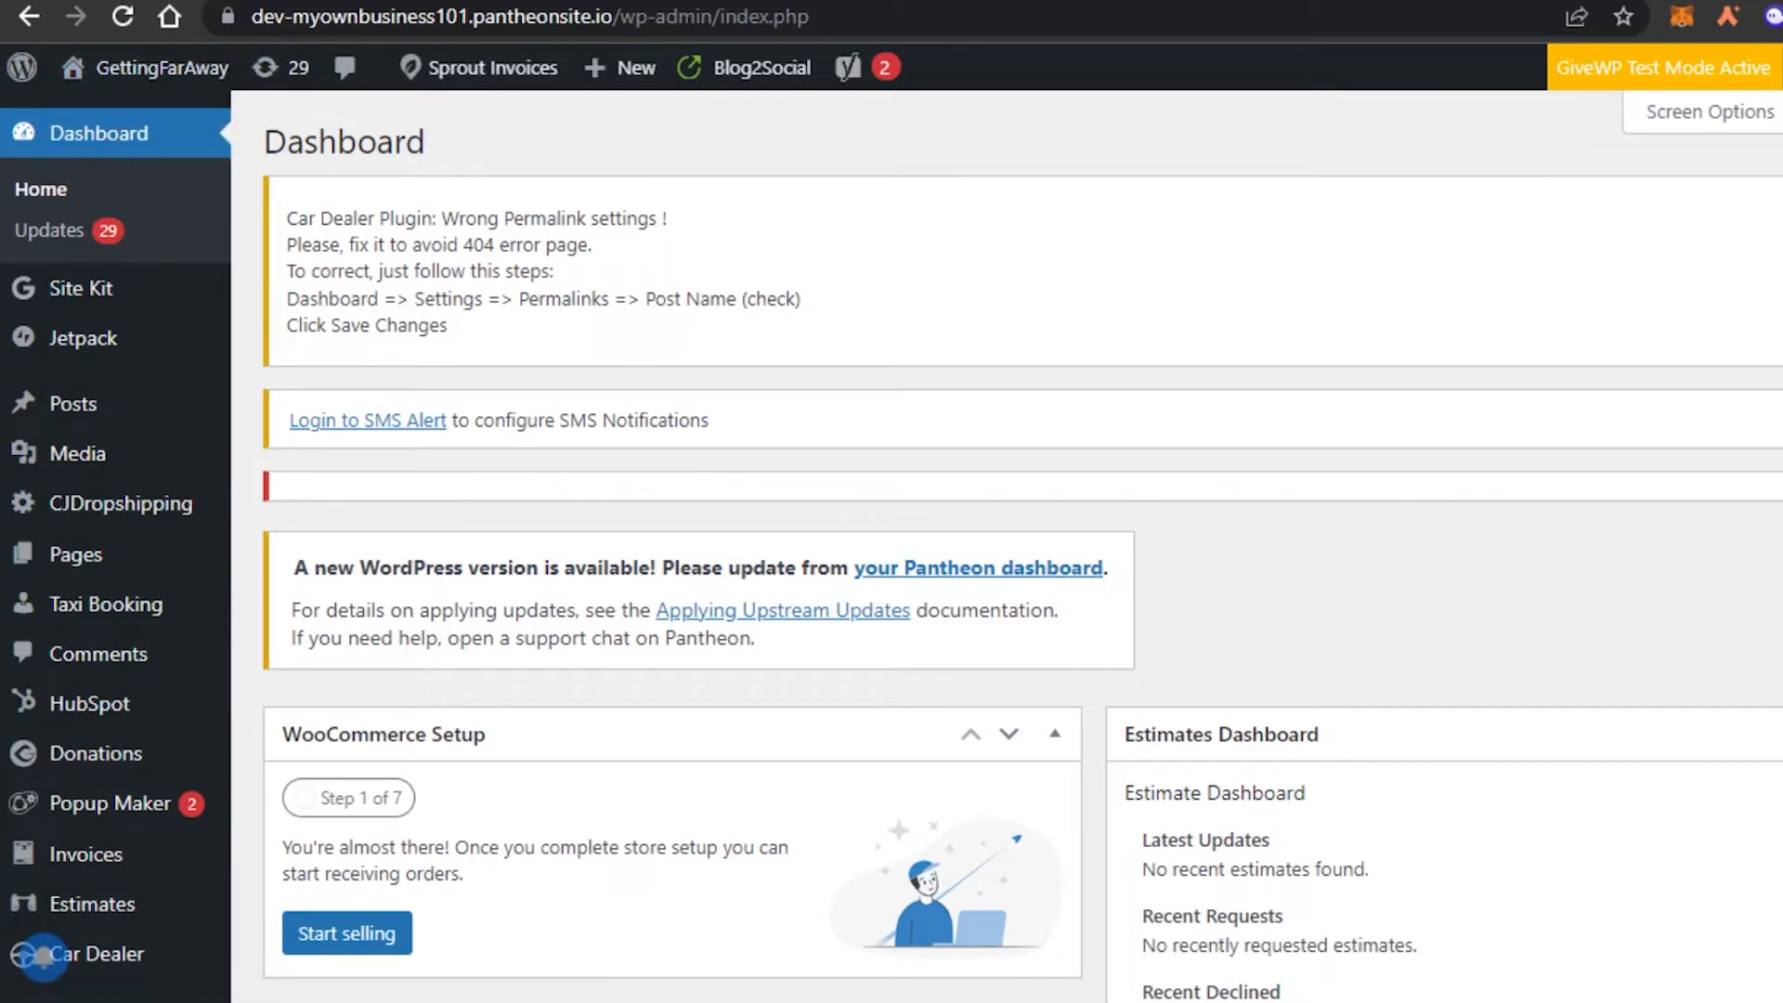
Step: Open the WordPress Themes page and look through the installed themes down to Twenty Twenty-Two
scroll(42, 957, "down", 4)
scroll(42, 957, "down", 3)
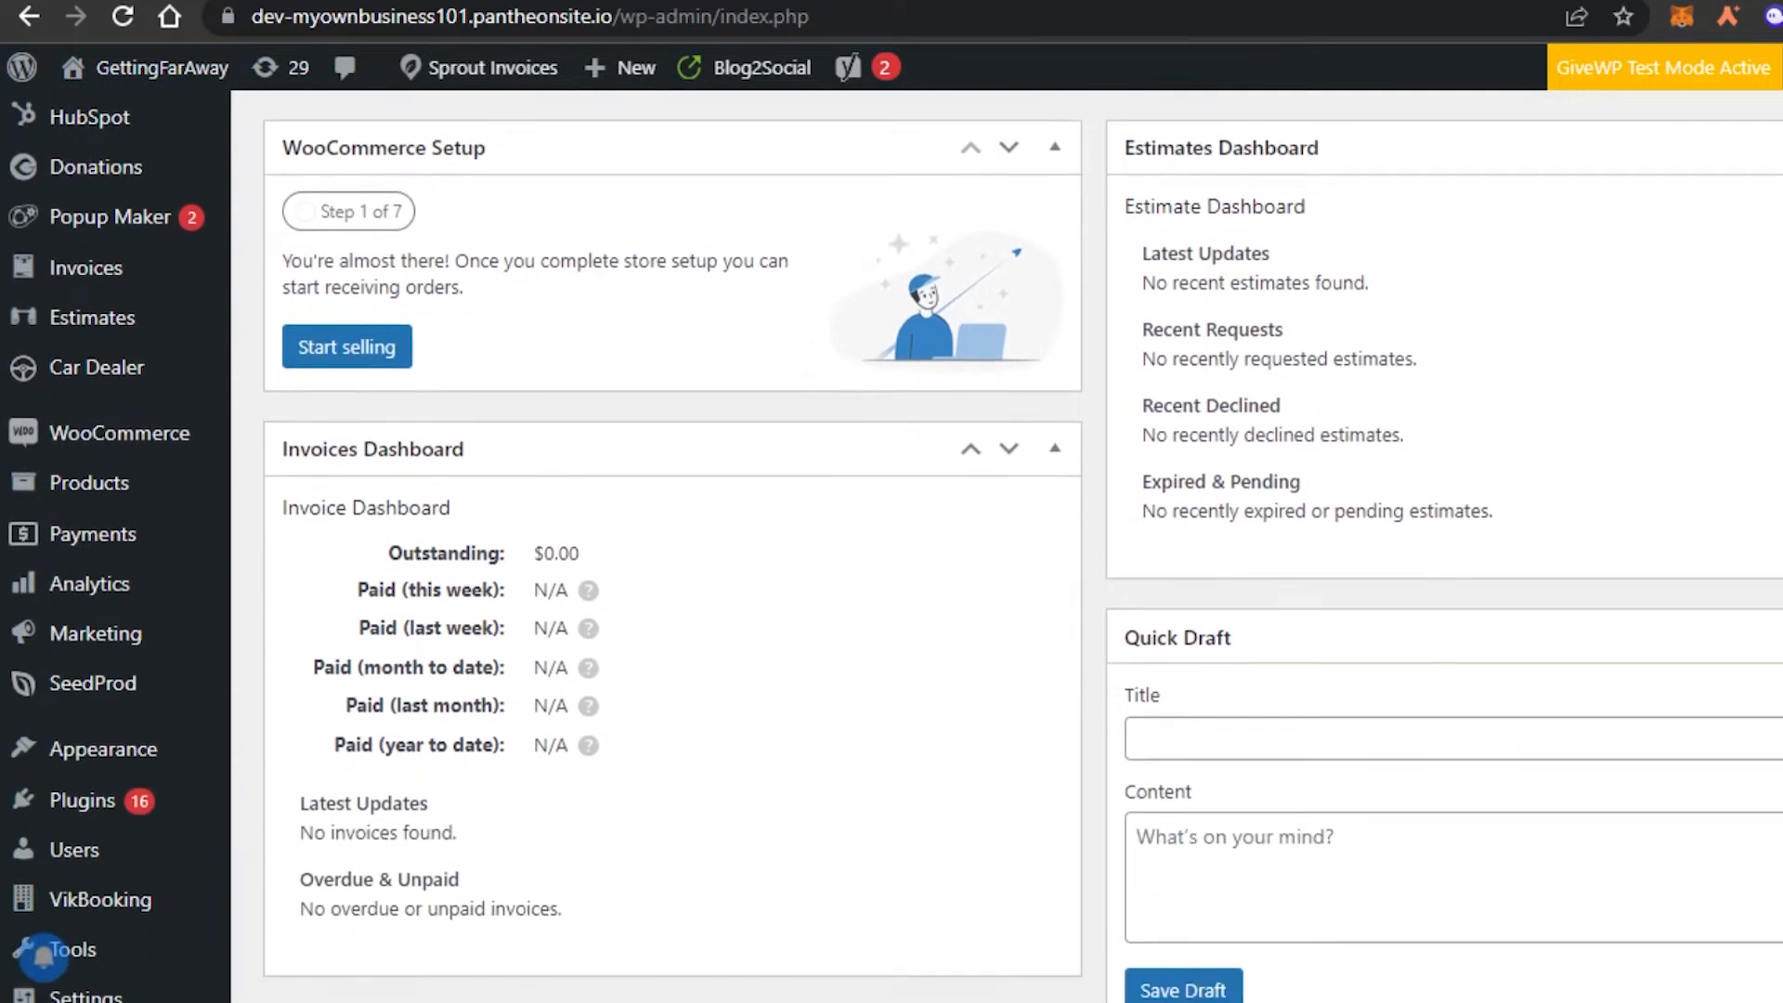
scroll(42, 956, "up", 5)
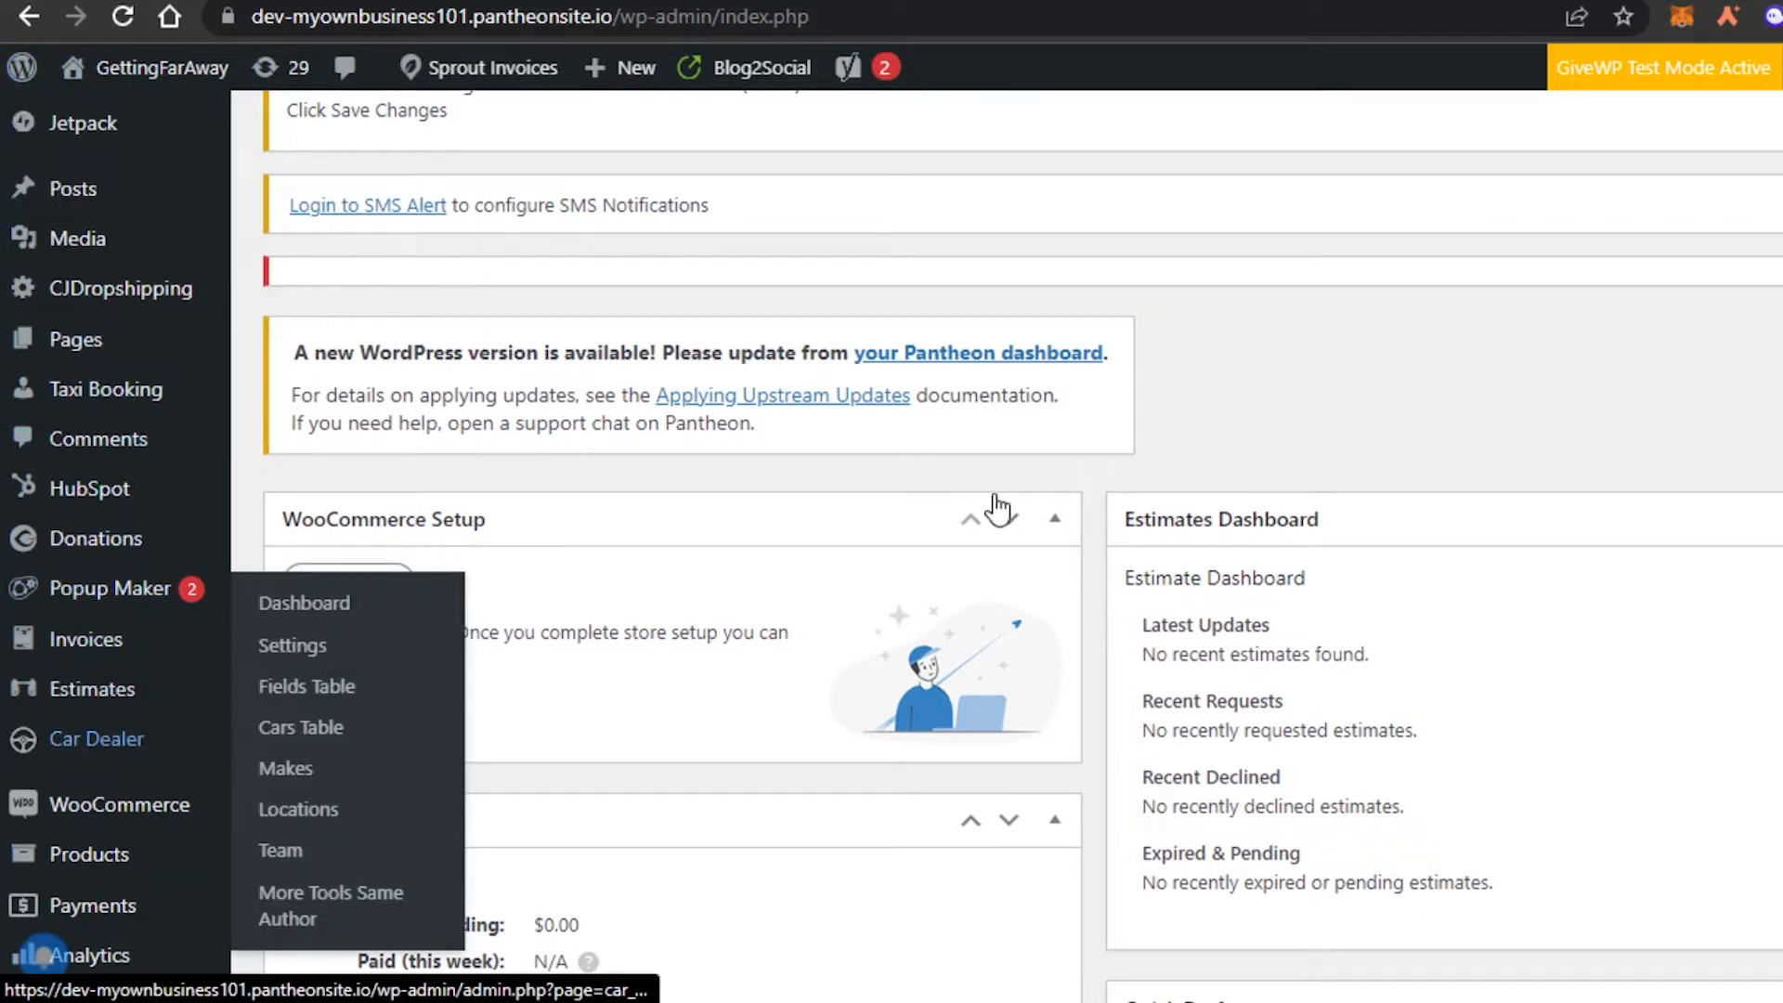
scroll(915, 548, "down", 5)
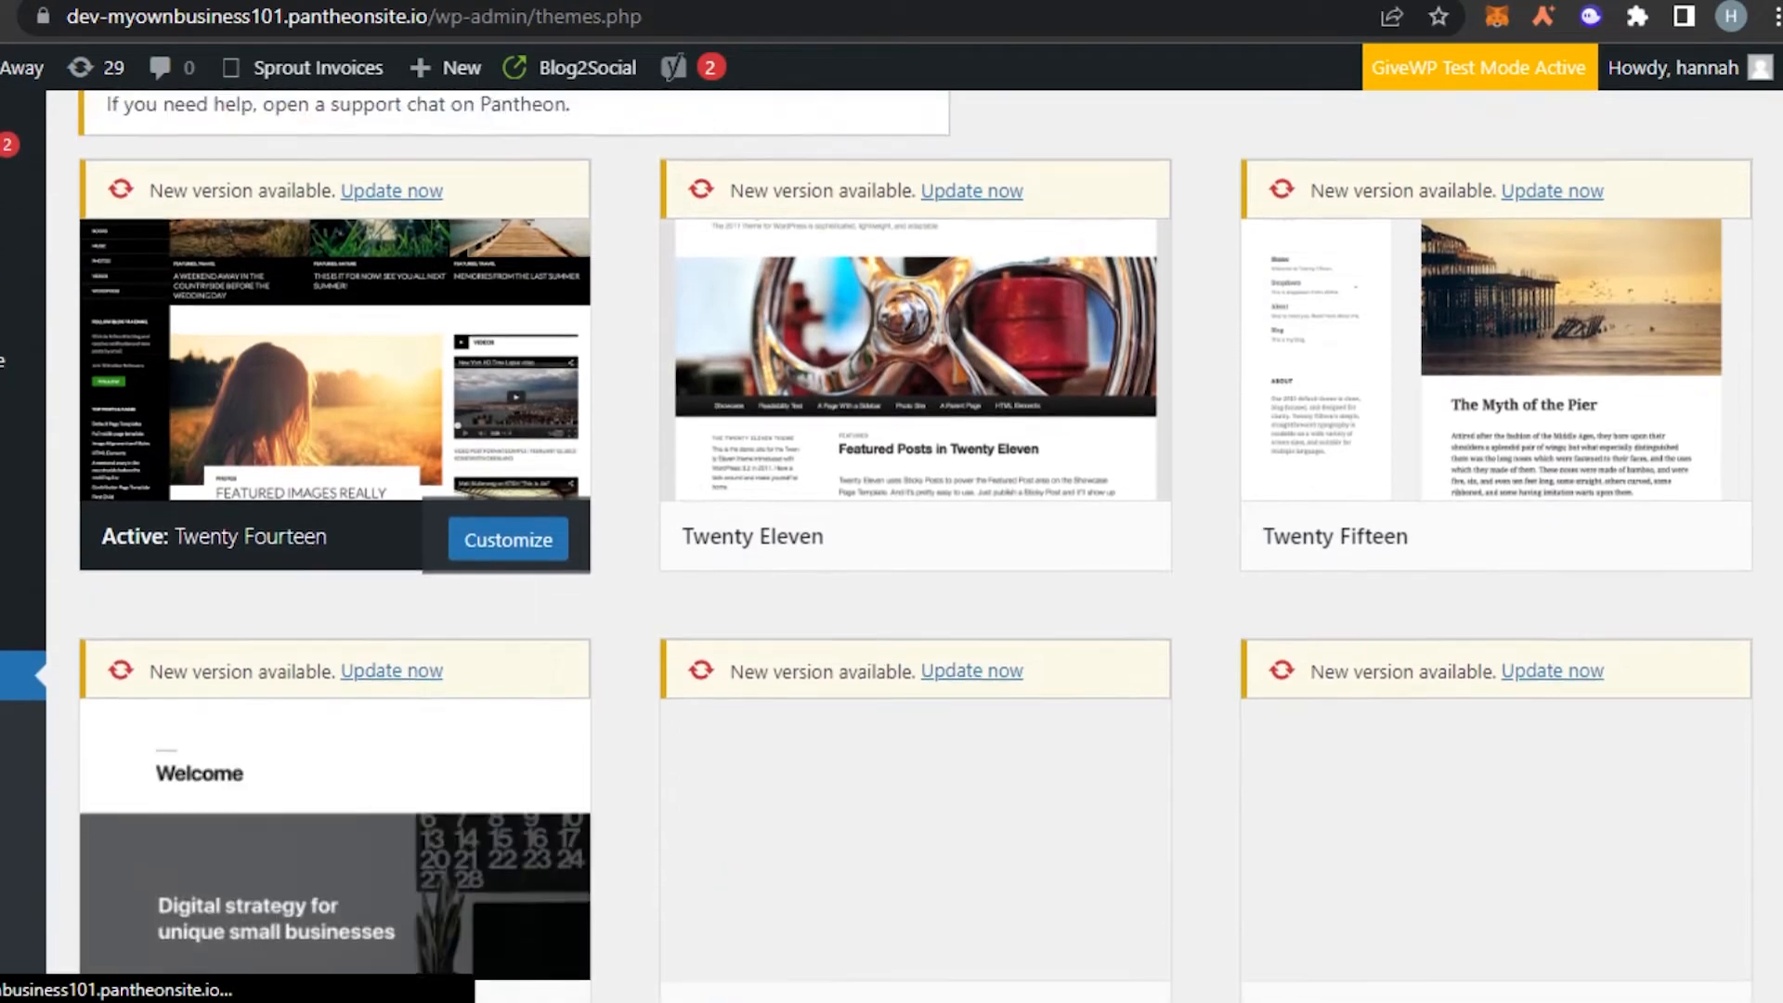
scroll(915, 548, "down", 10)
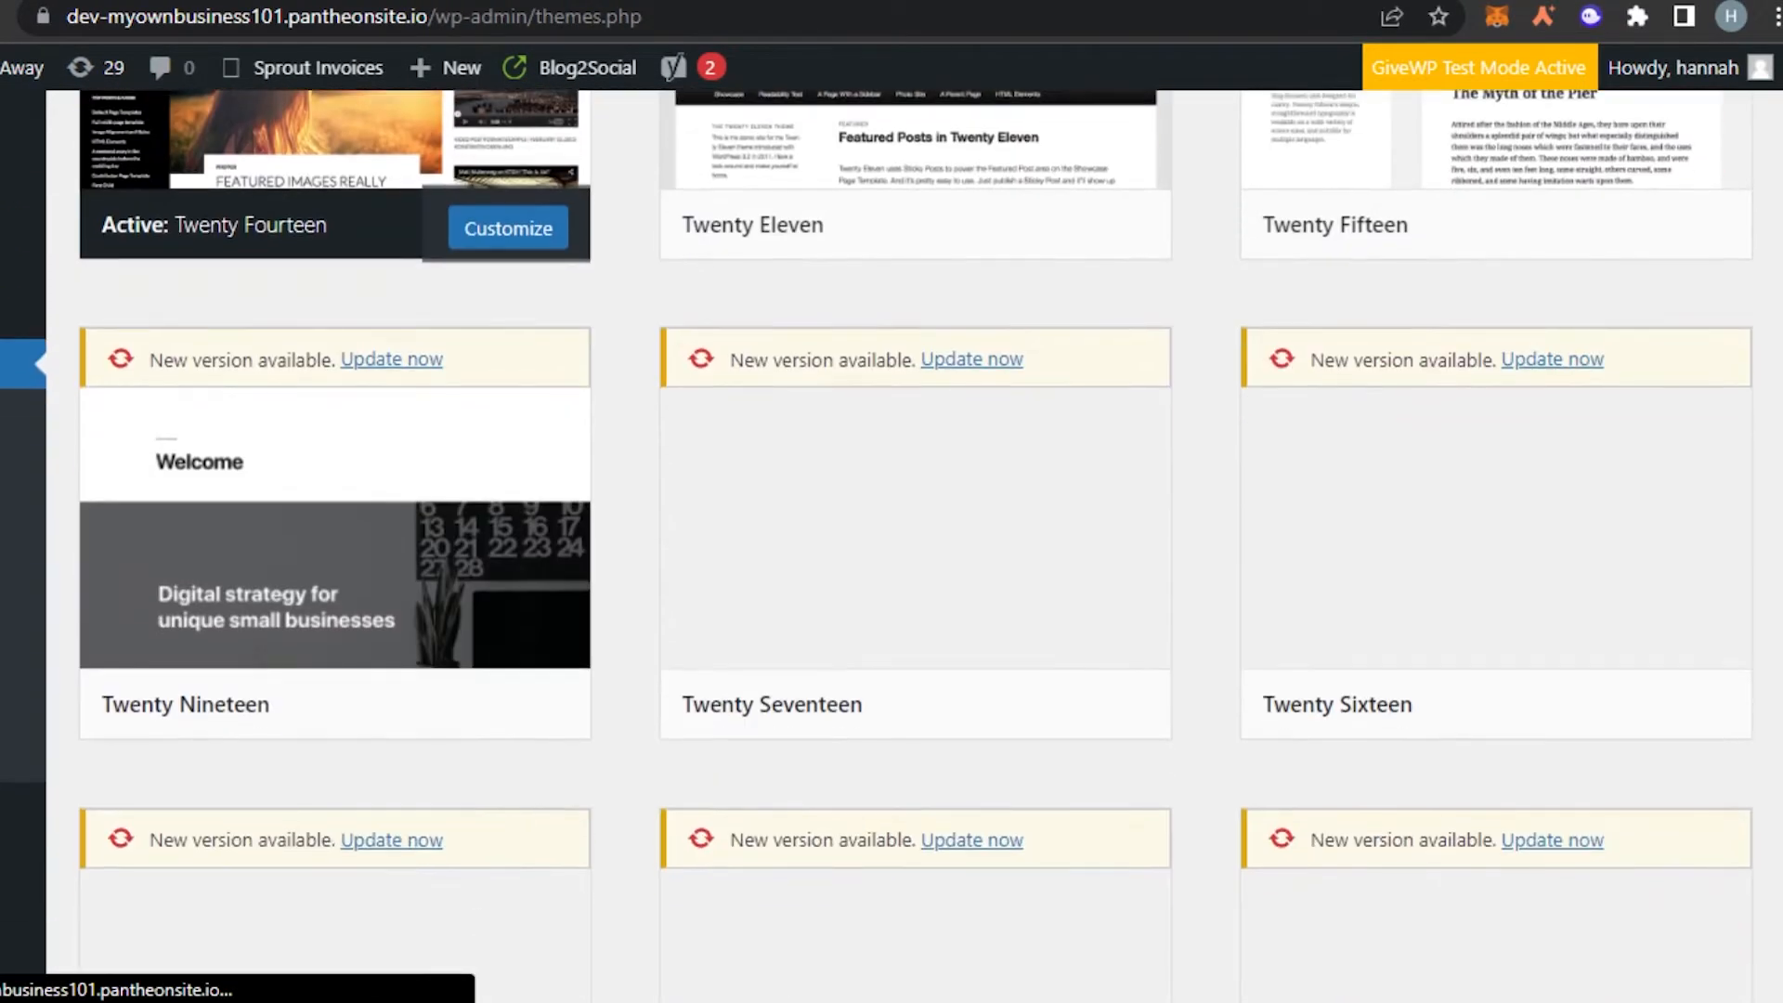
scroll(914, 548, "down", 2)
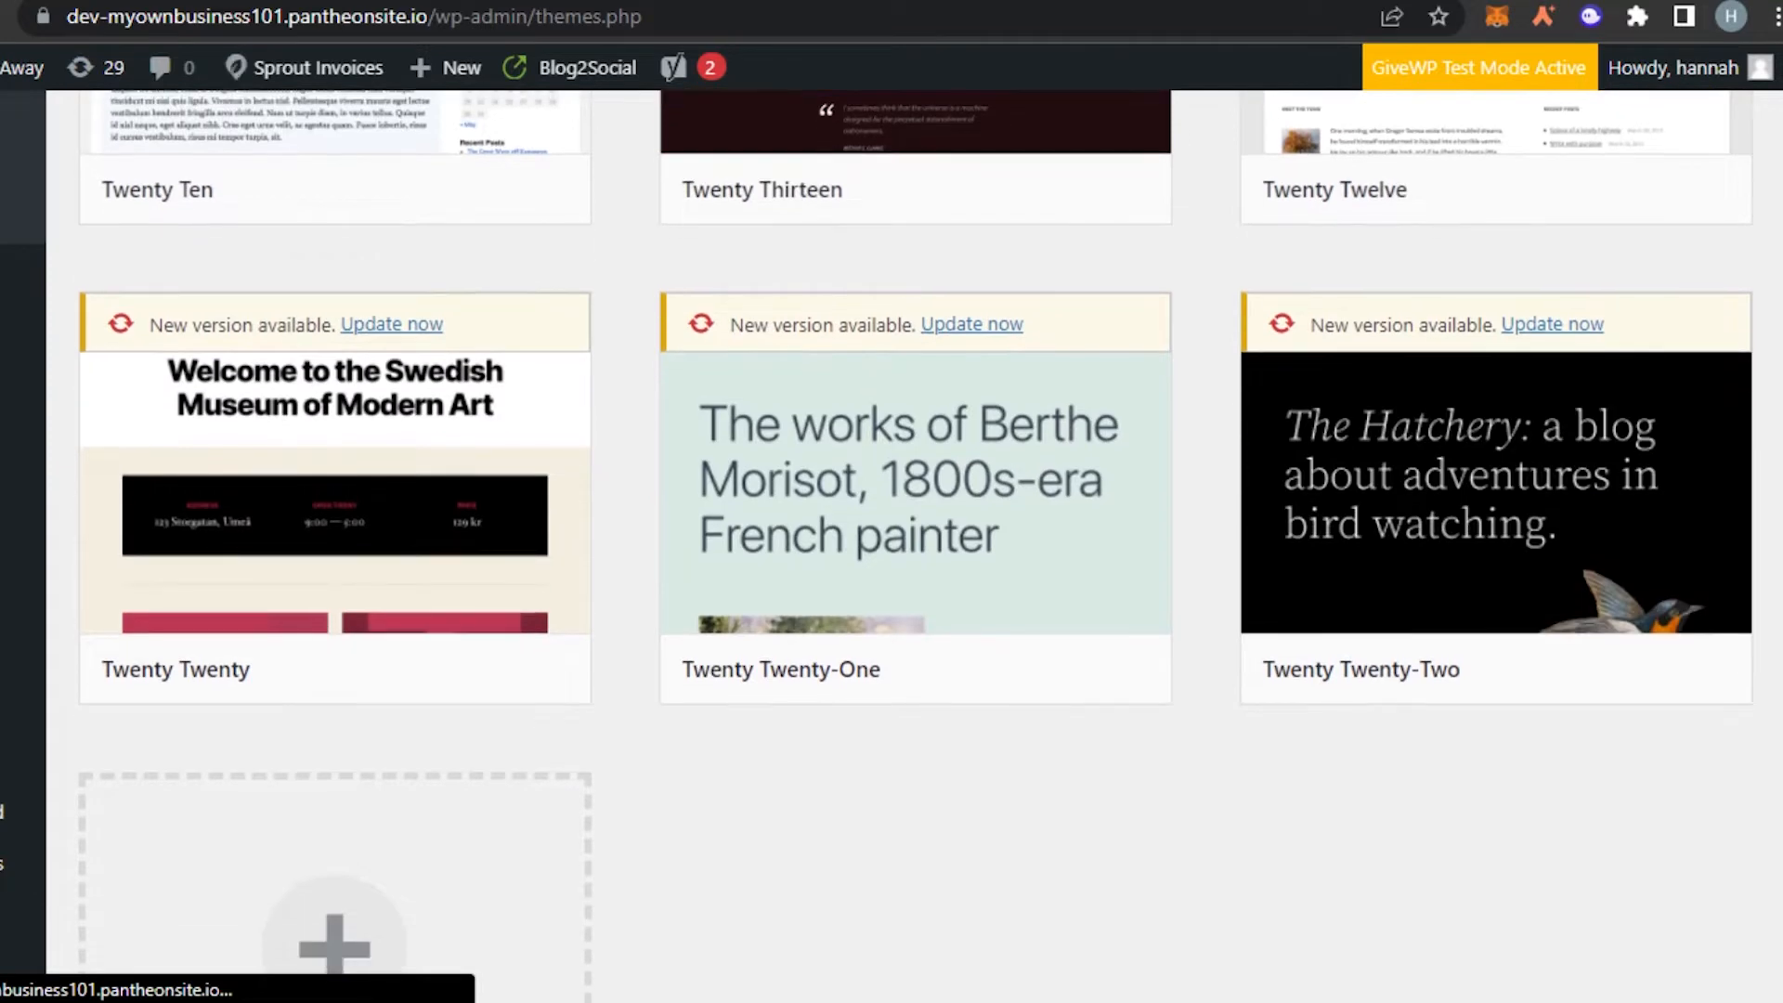
scroll(915, 548, "up", 5)
scroll(915, 548, "up", 5)
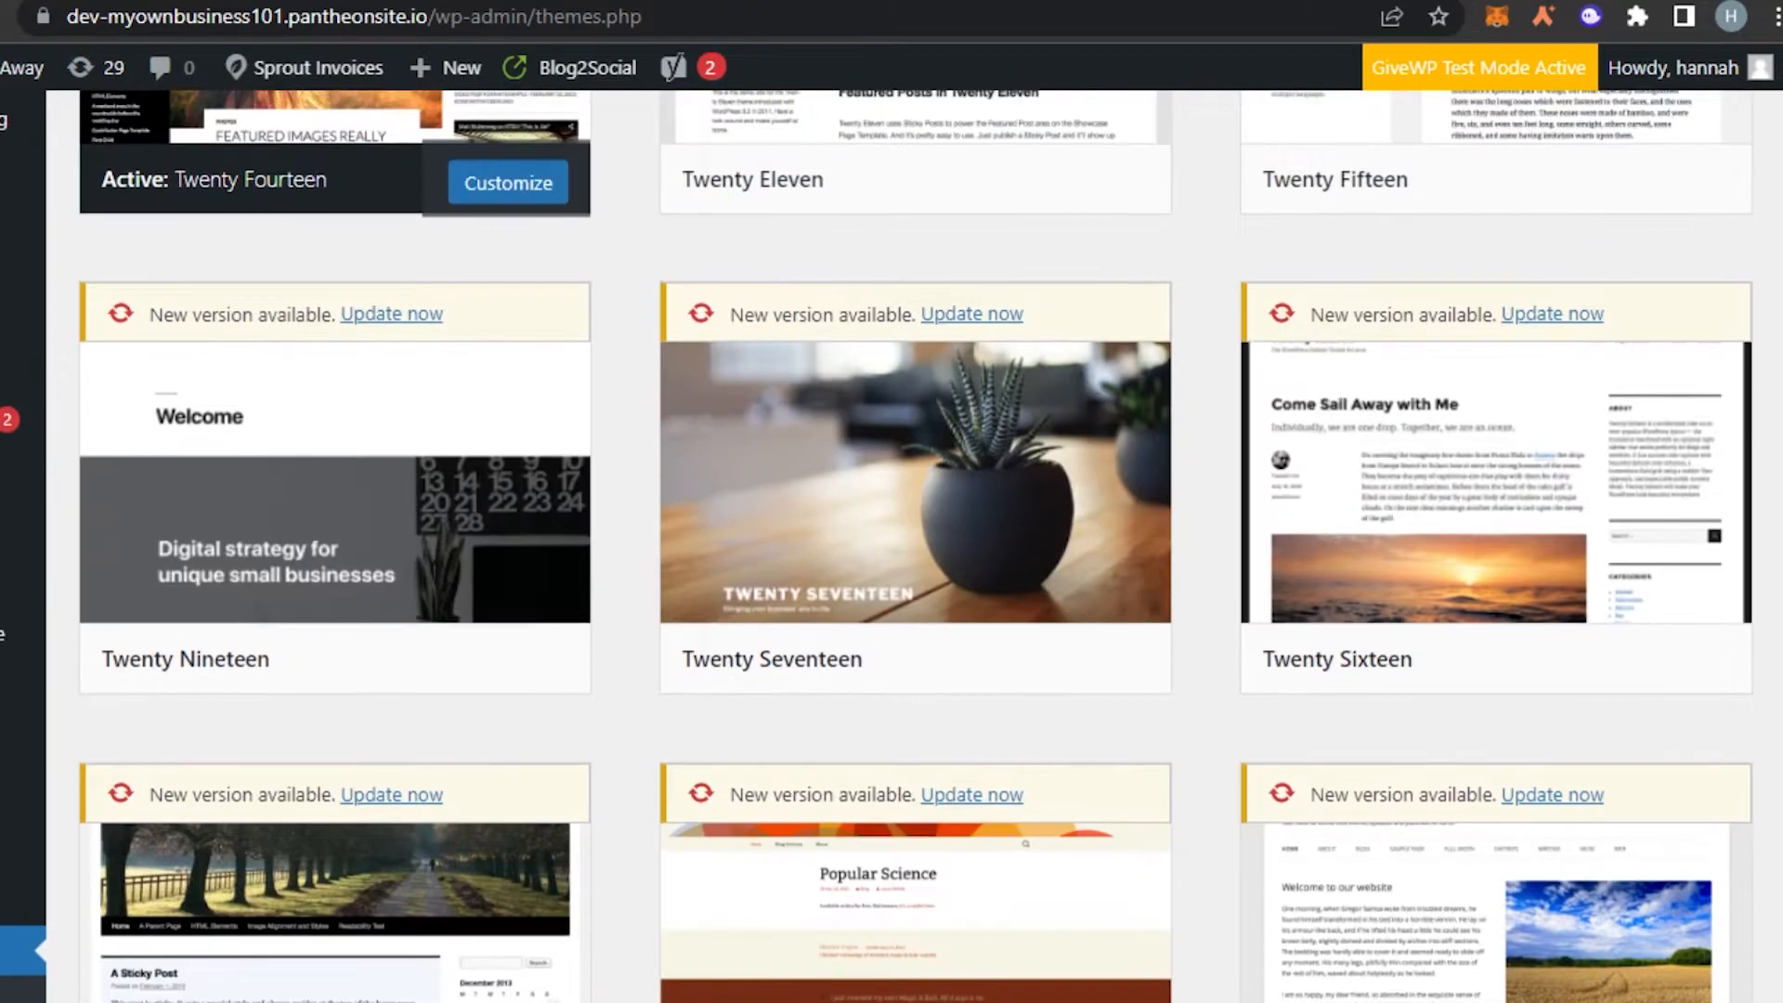
Step: Switch back to the CryptoPunks page and review its introduction, background colour explanation and punk grid
mouse_move(1421, 520)
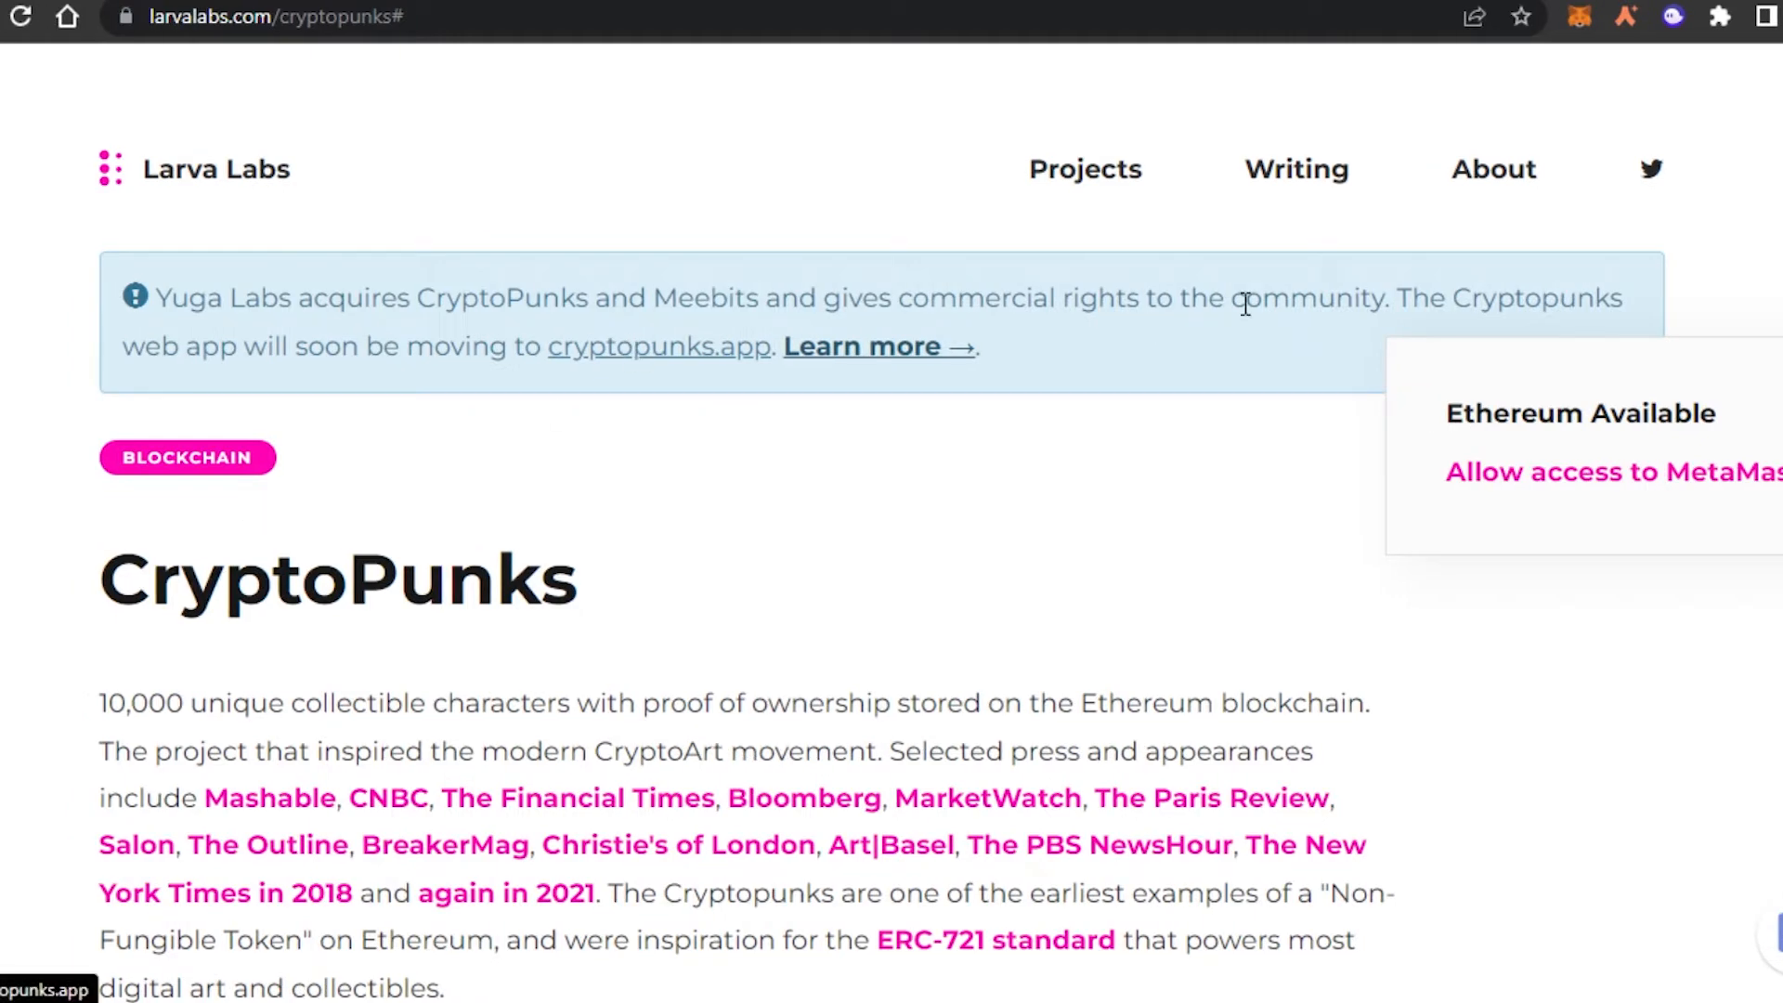
scroll(891, 520, "down", 10)
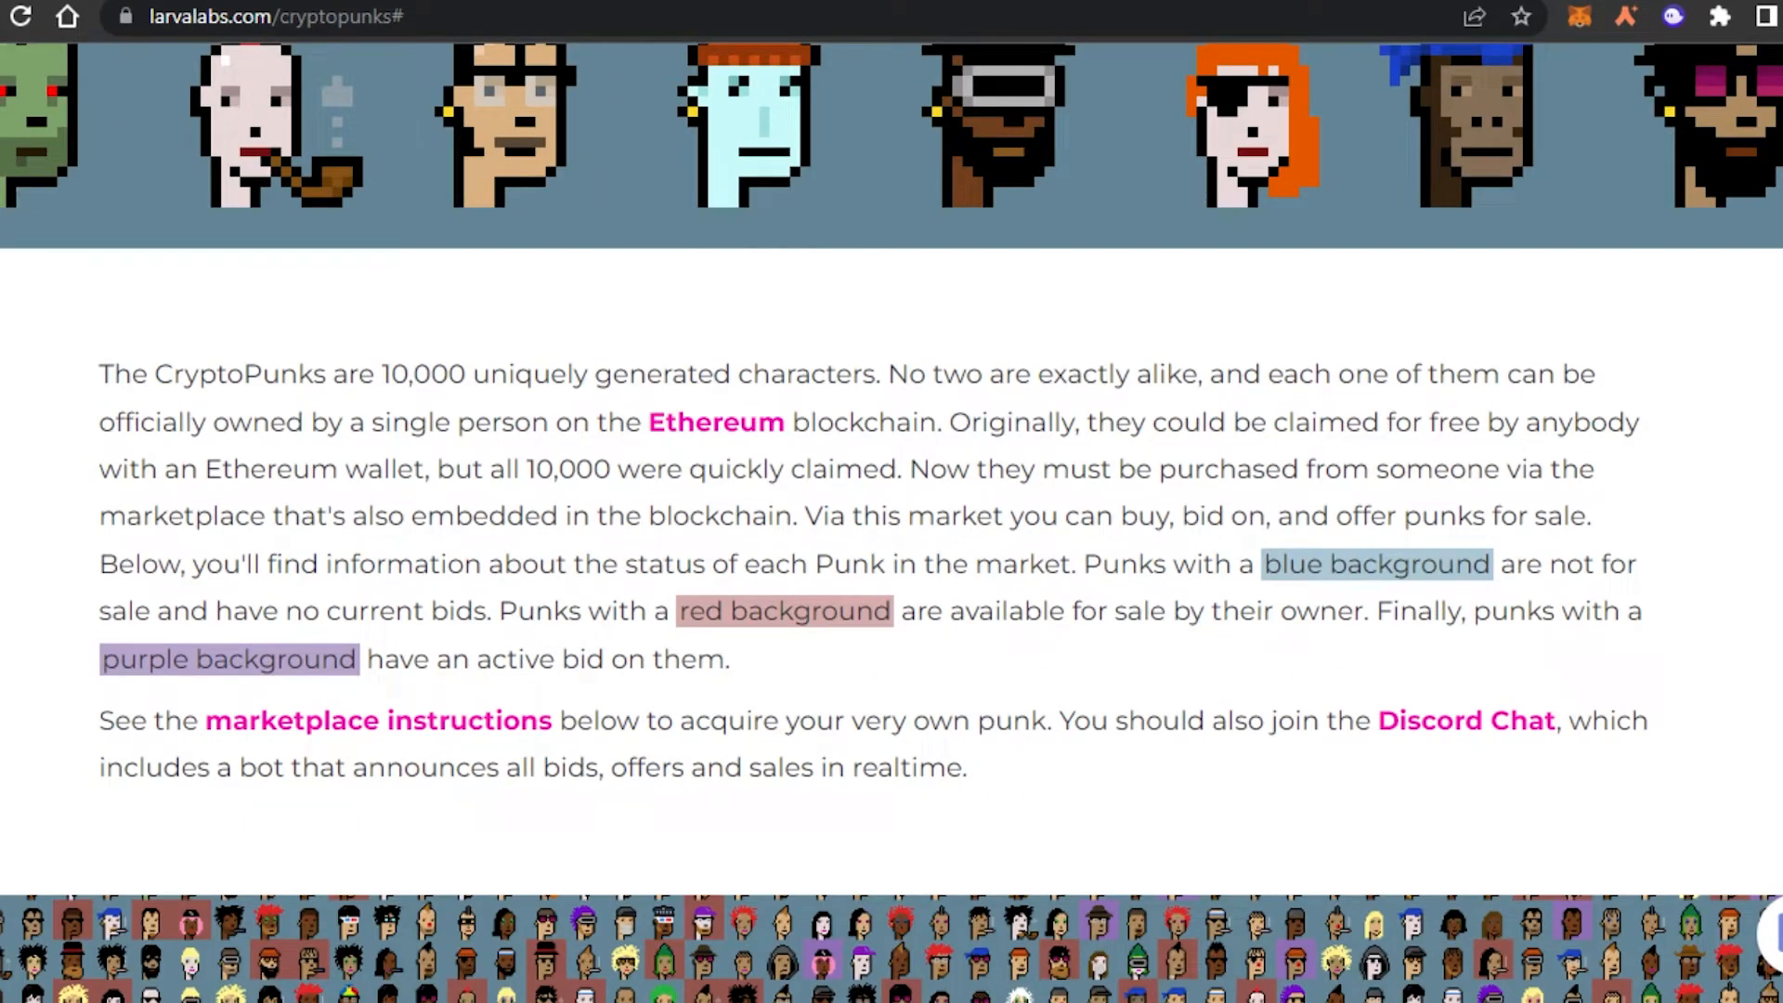
scroll(891, 520, "down", 15)
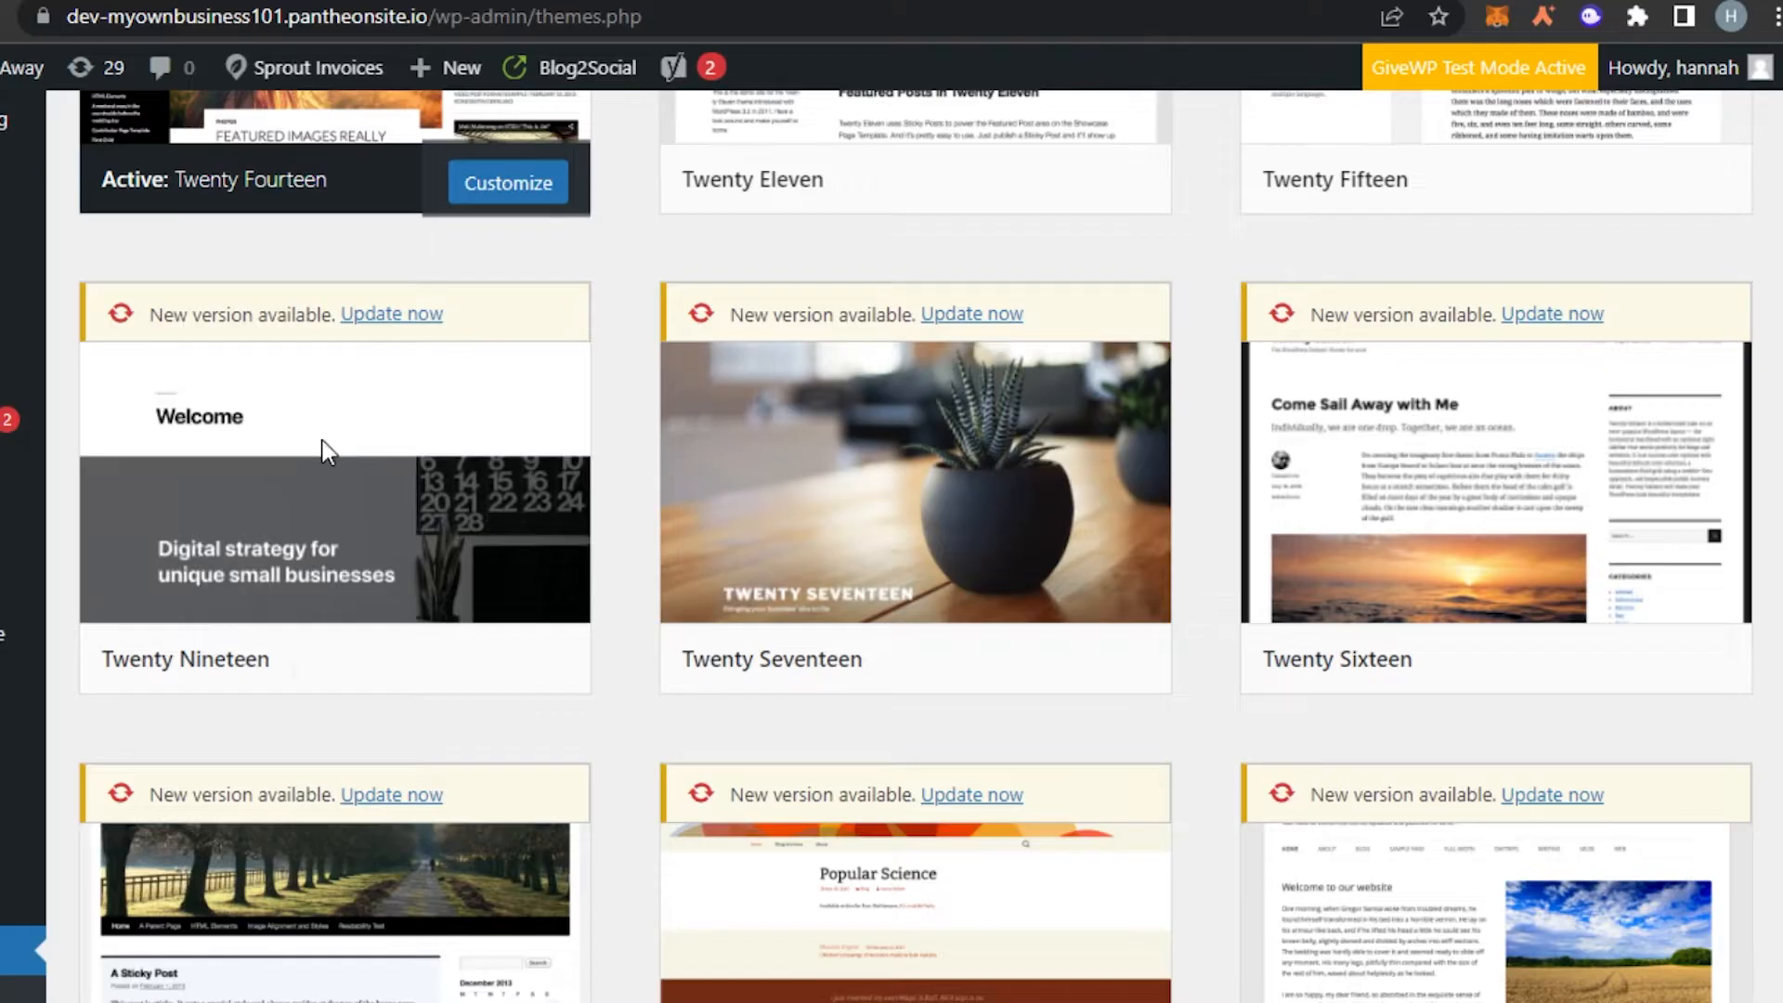
Step: Return to the WordPress Themes page and compare the installed themes, including Twenty Ten and Twenty Thirteen
scroll(724, 525, "down", 4)
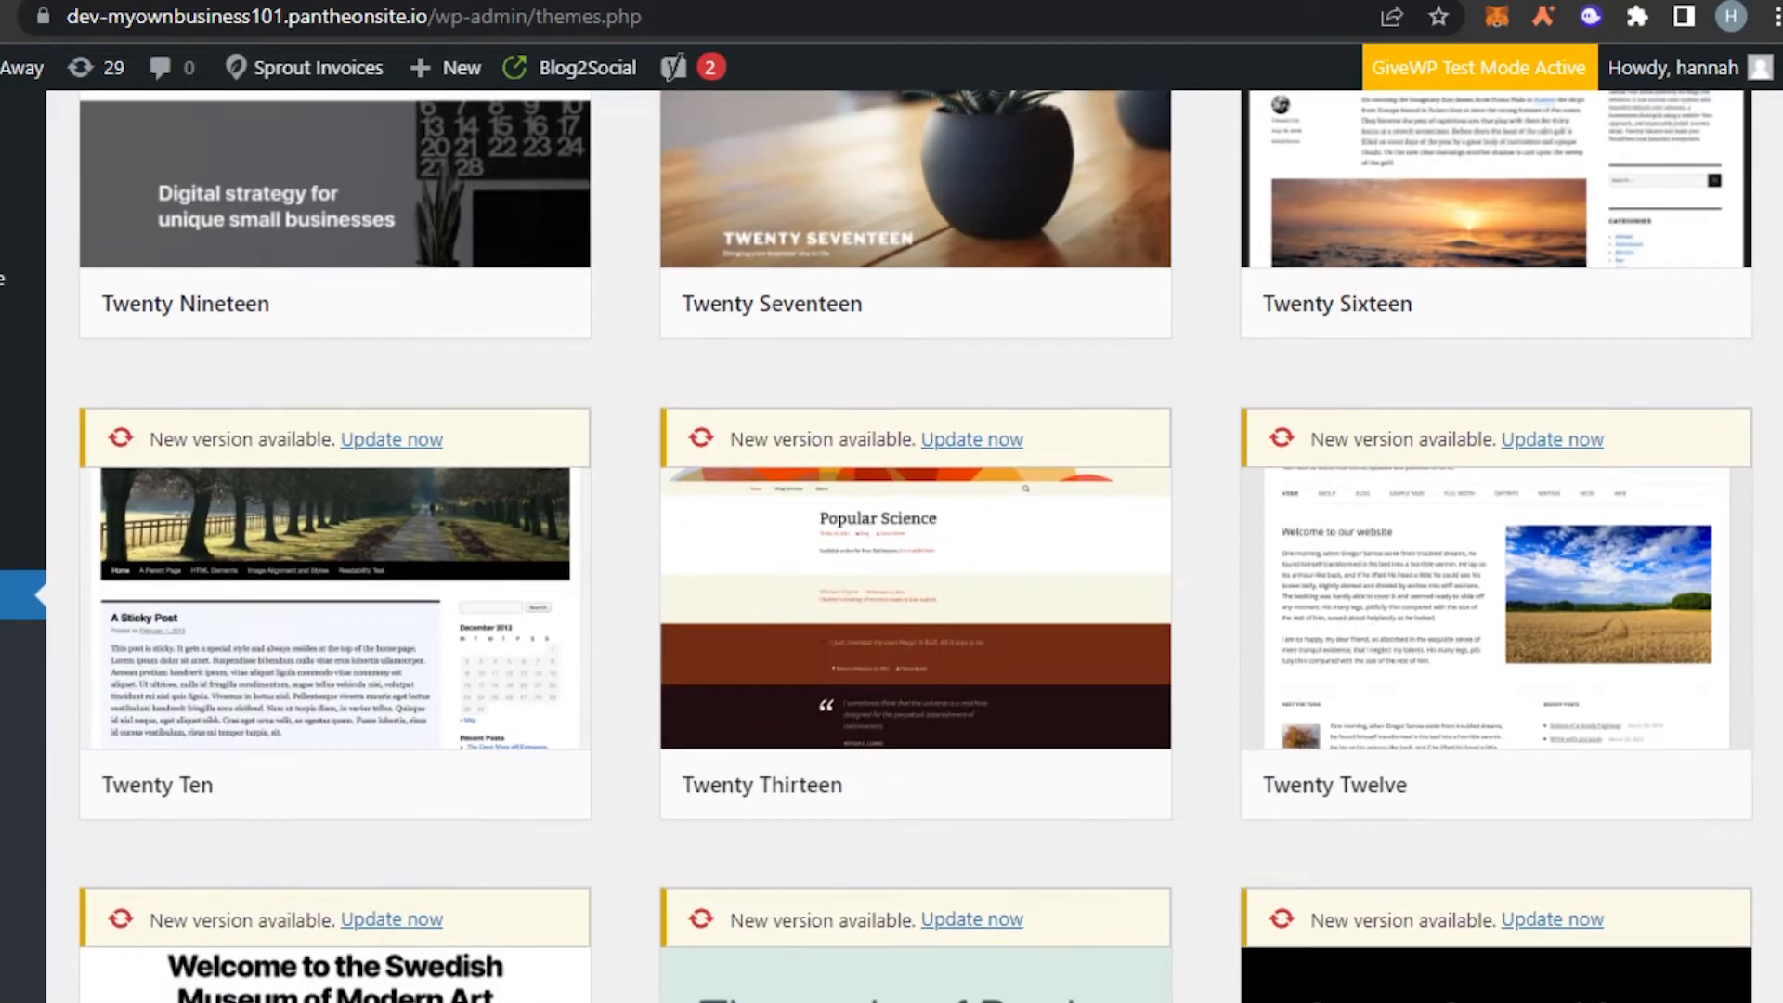
scroll(628, 371, "down", 3)
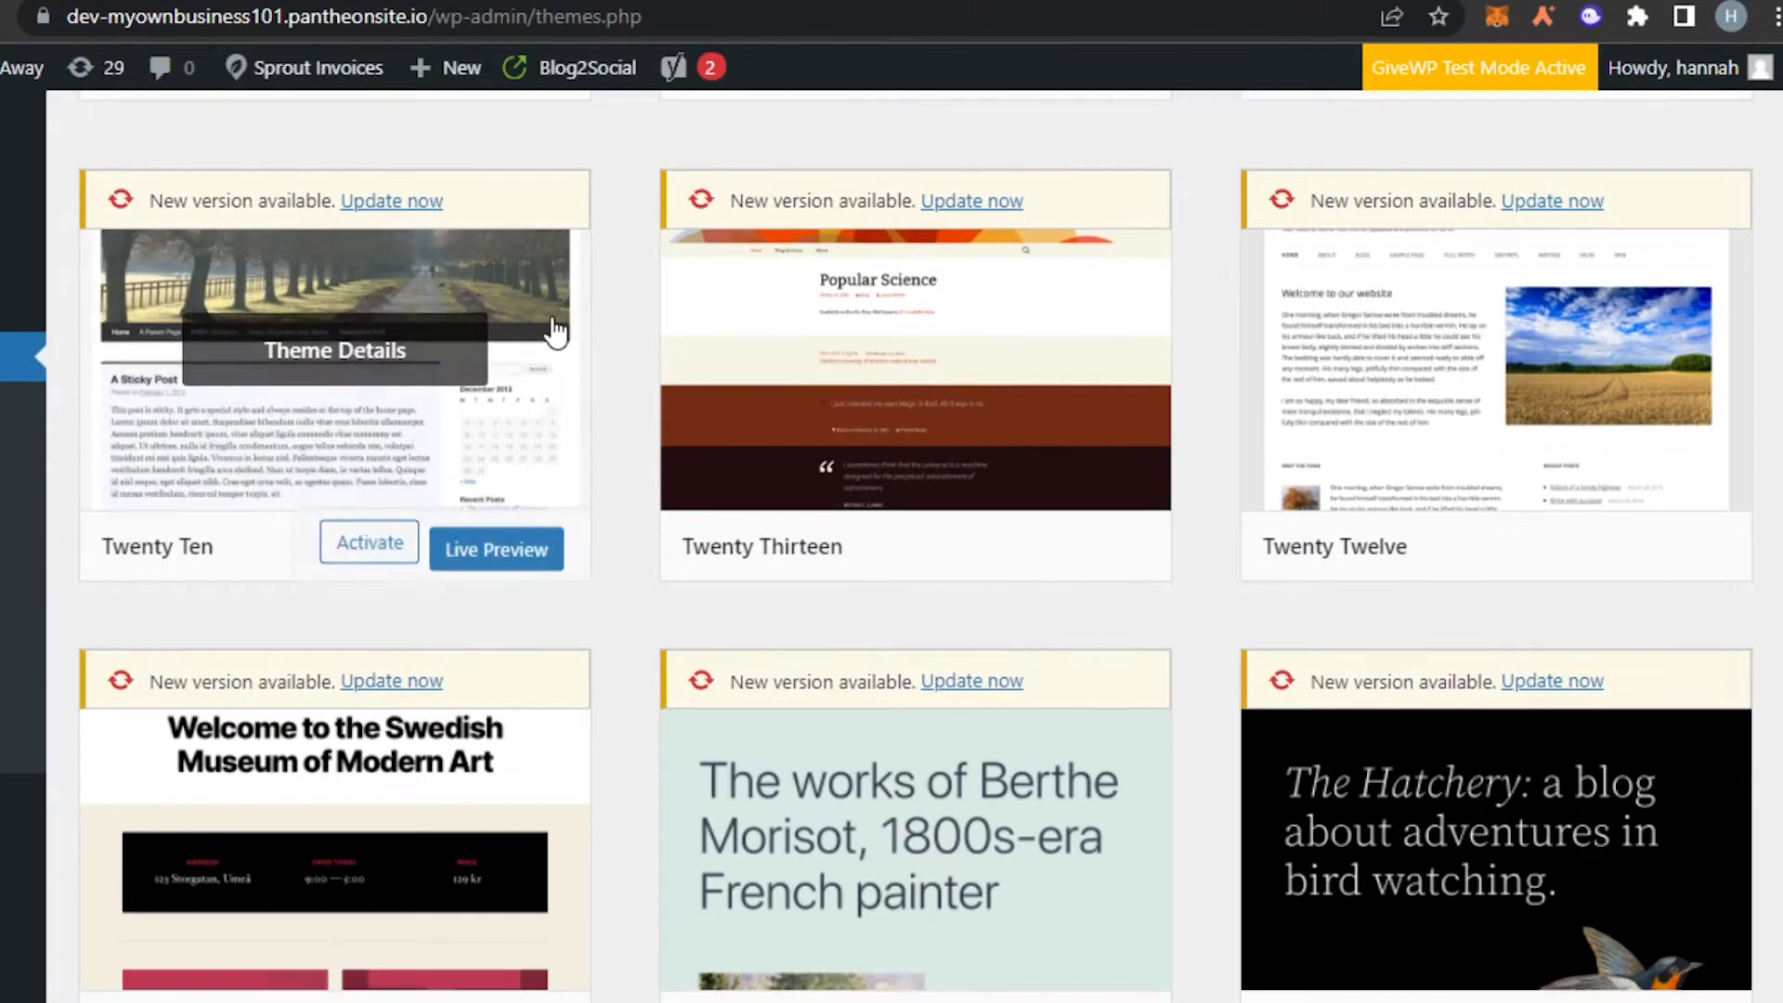
scroll(627, 523, "up", 11)
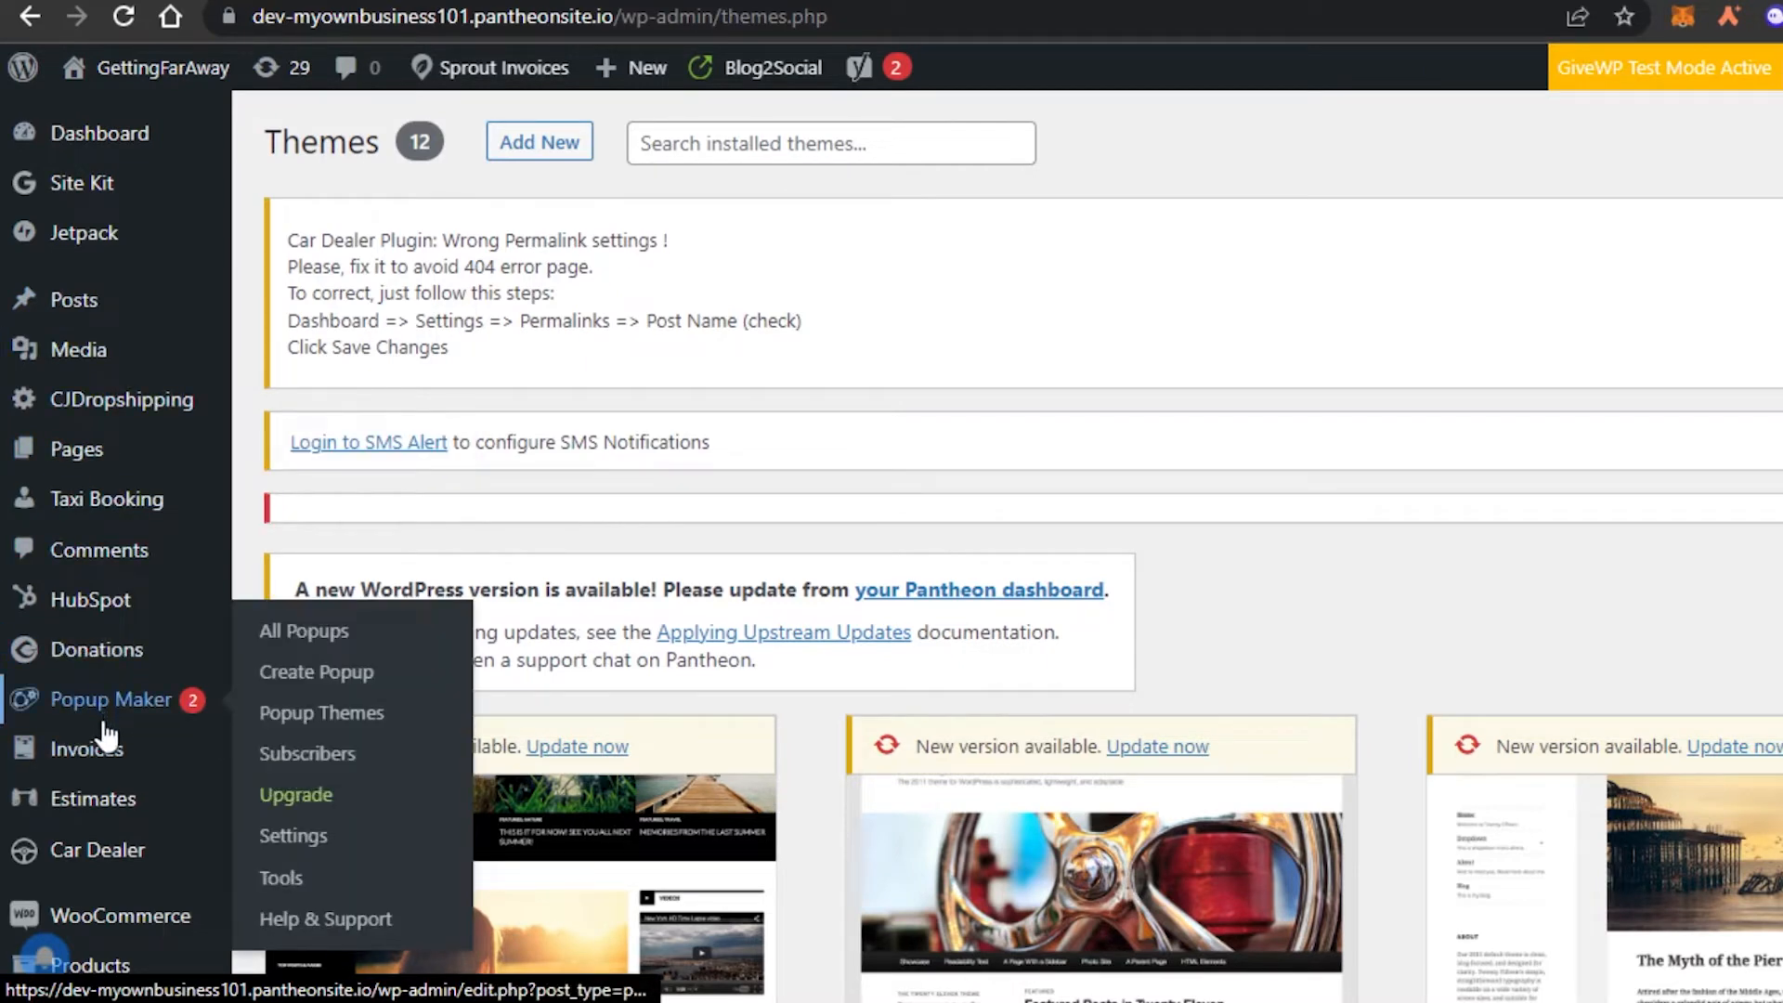
Step: Open the page for adding new WordPress plugins and search the plugin directory for "nft"
scroll(983, 372, "down", 5)
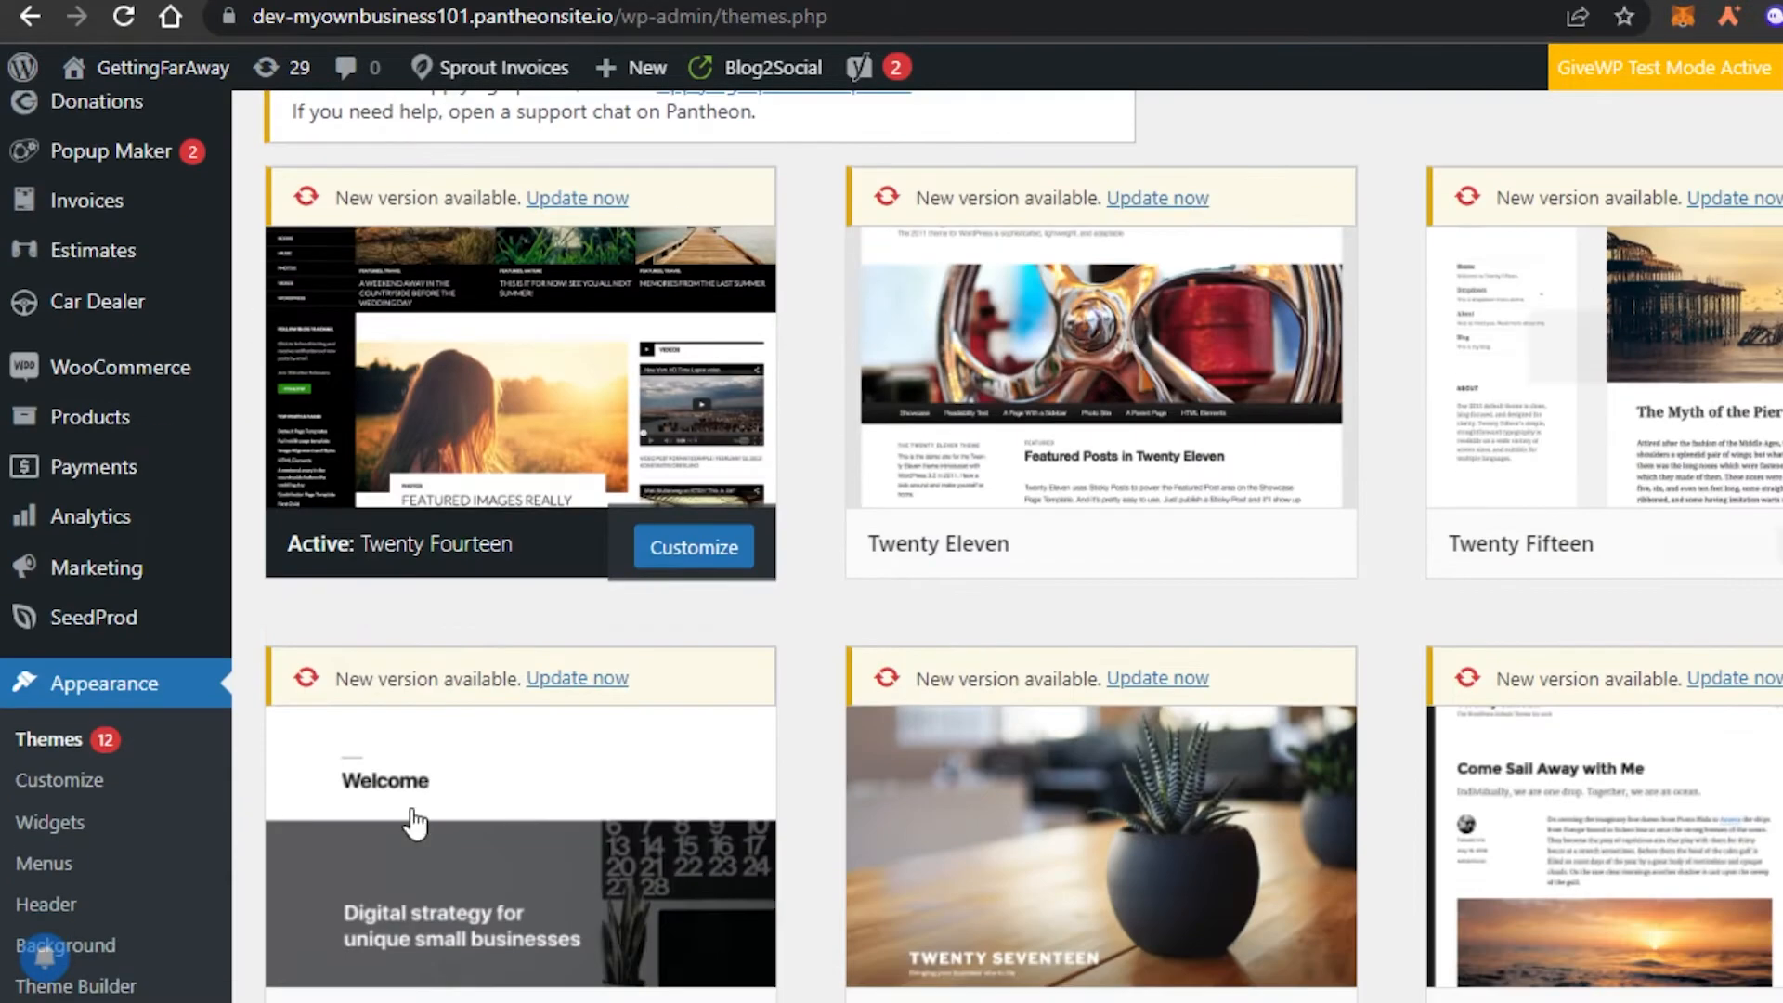
scroll(99, 286, "down", 7)
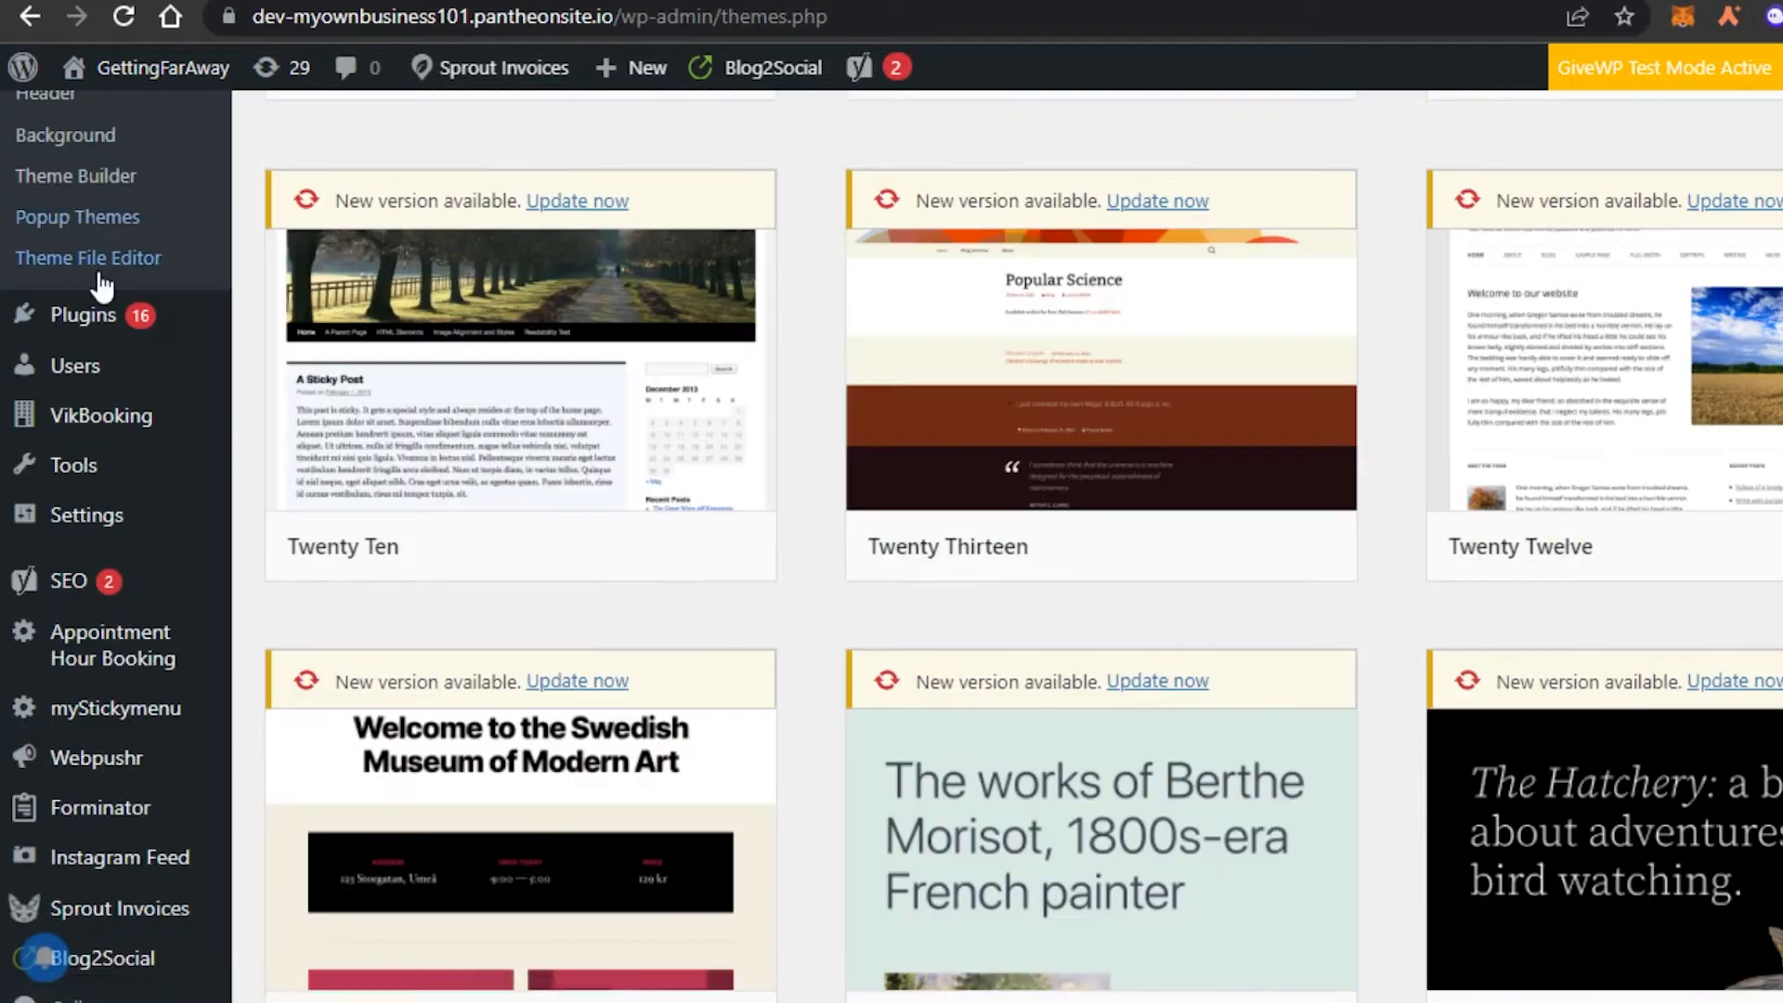
mouse_move(80, 334)
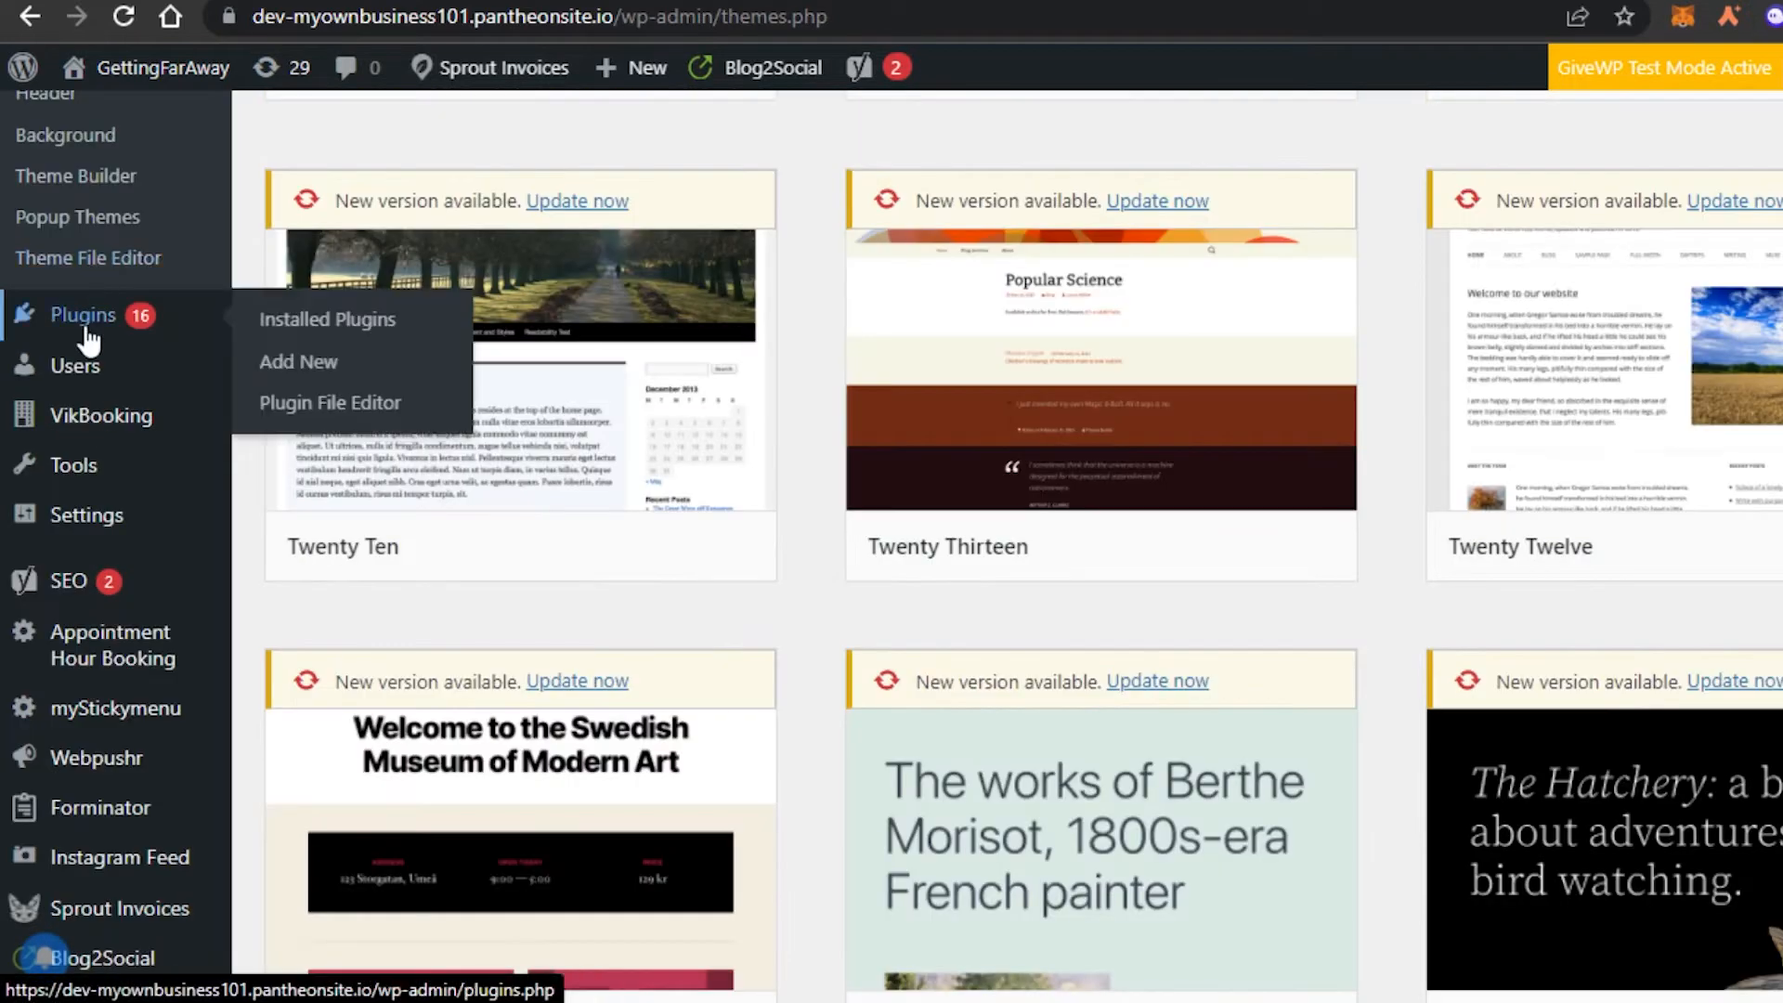
left_click(310, 360)
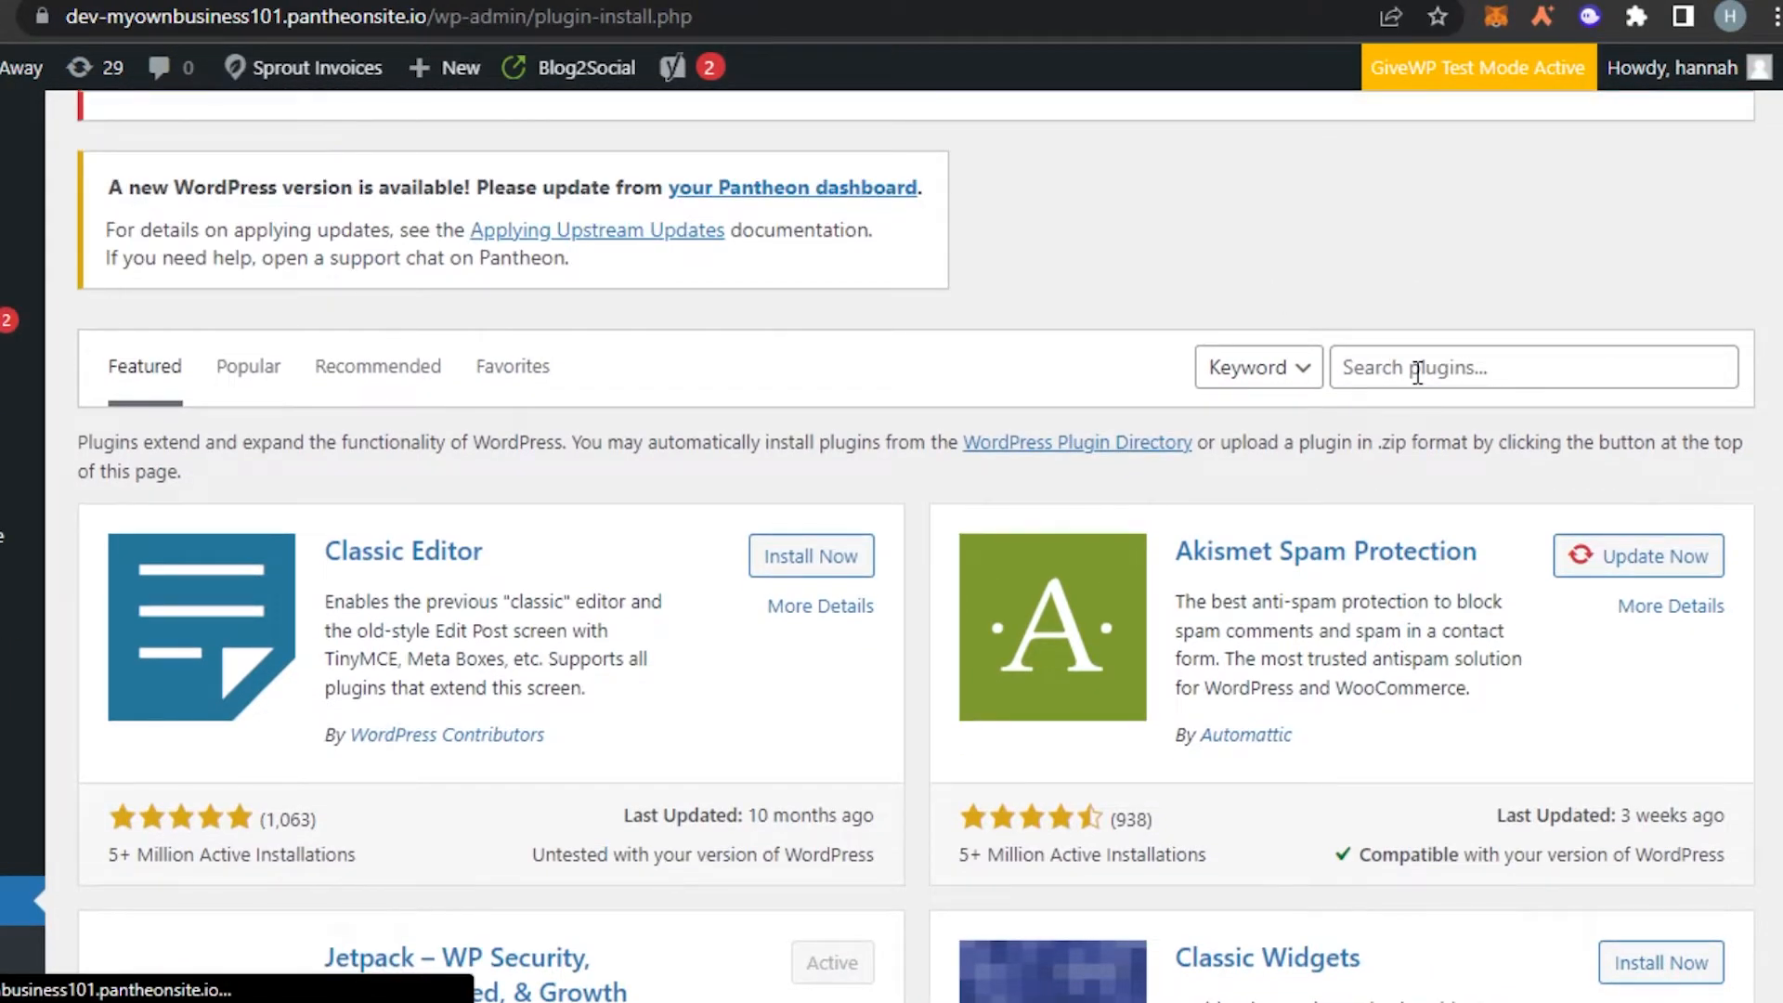
left_click(1417, 372)
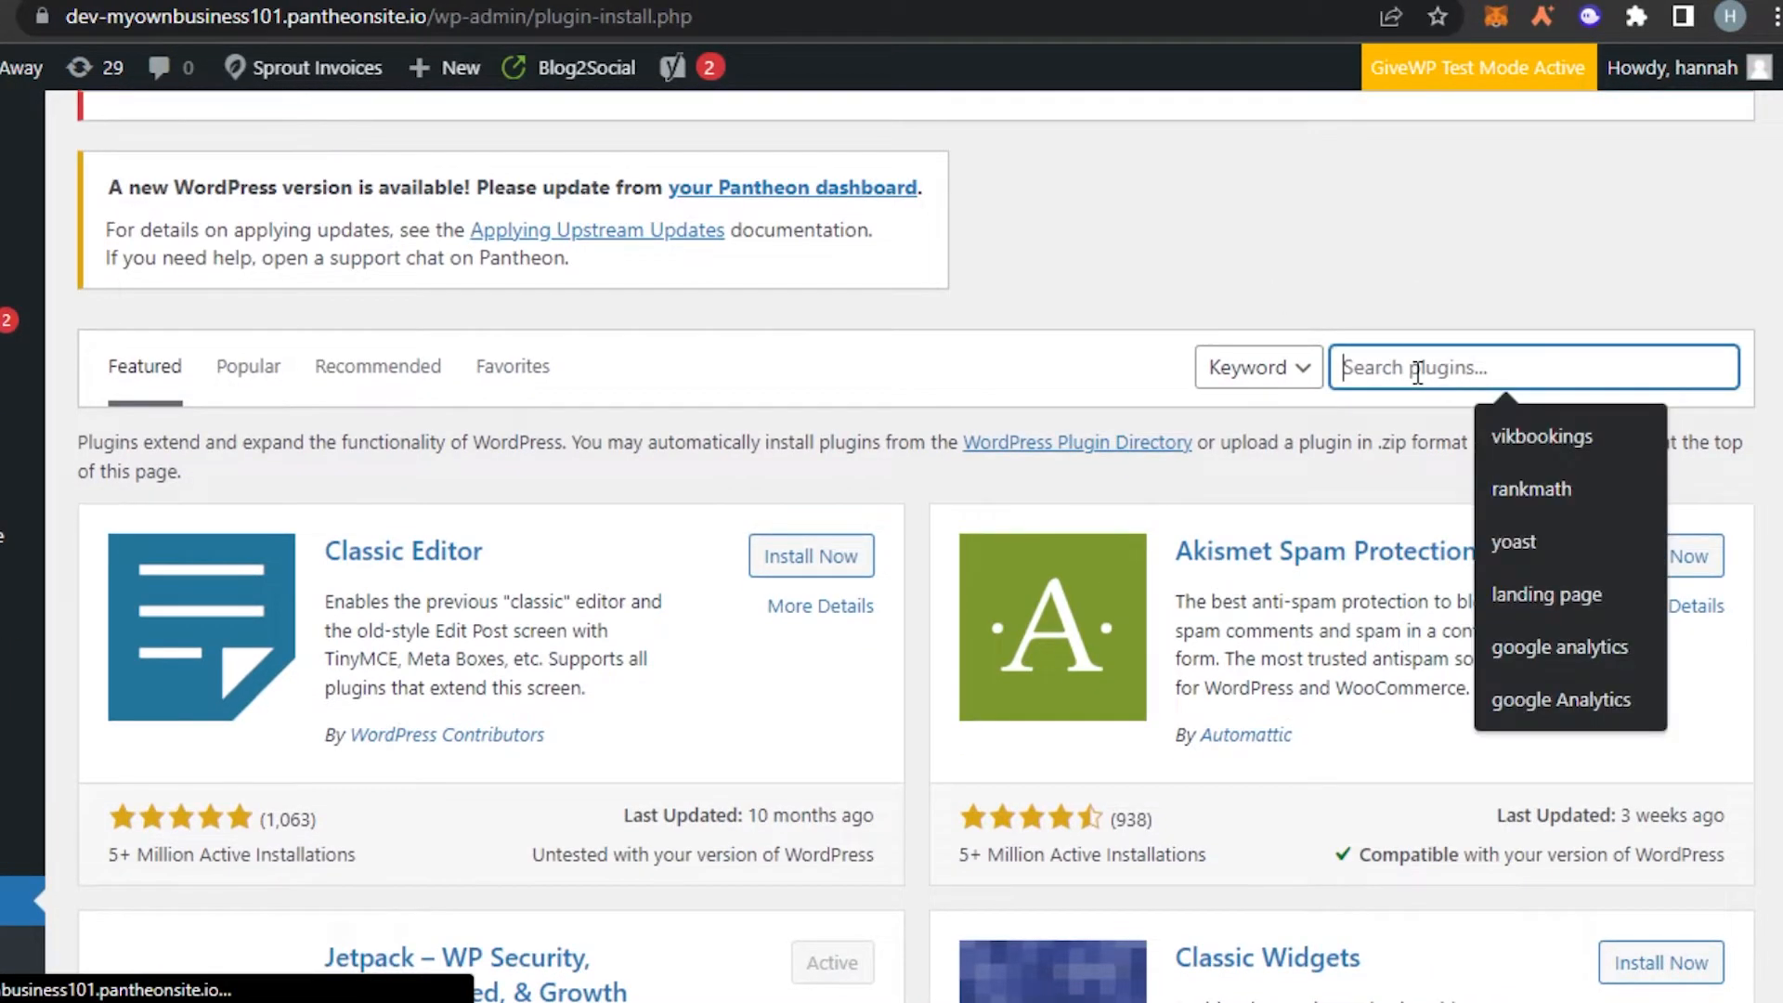
type("nft")
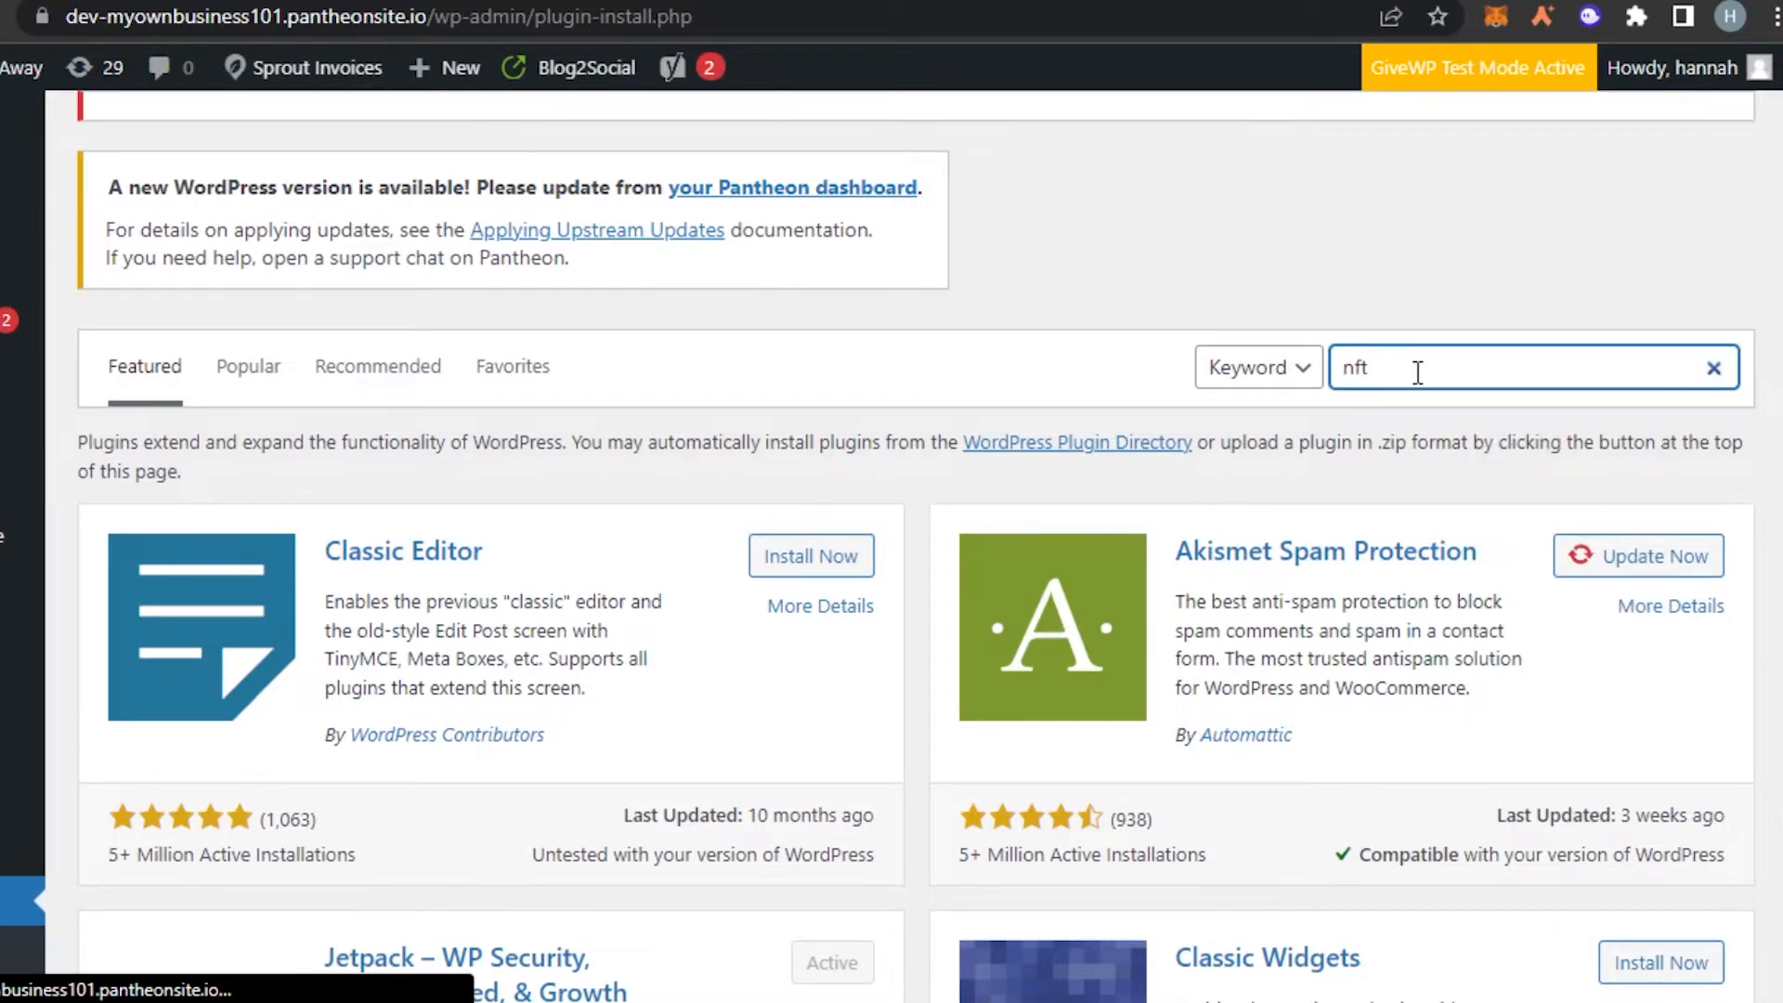
Step: Examine the NFT plugin search results, from NFT Maker and WPSmartContracts down to KoalaMint and NFTNDX.IO Embed
scroll(915, 546, "down", 17)
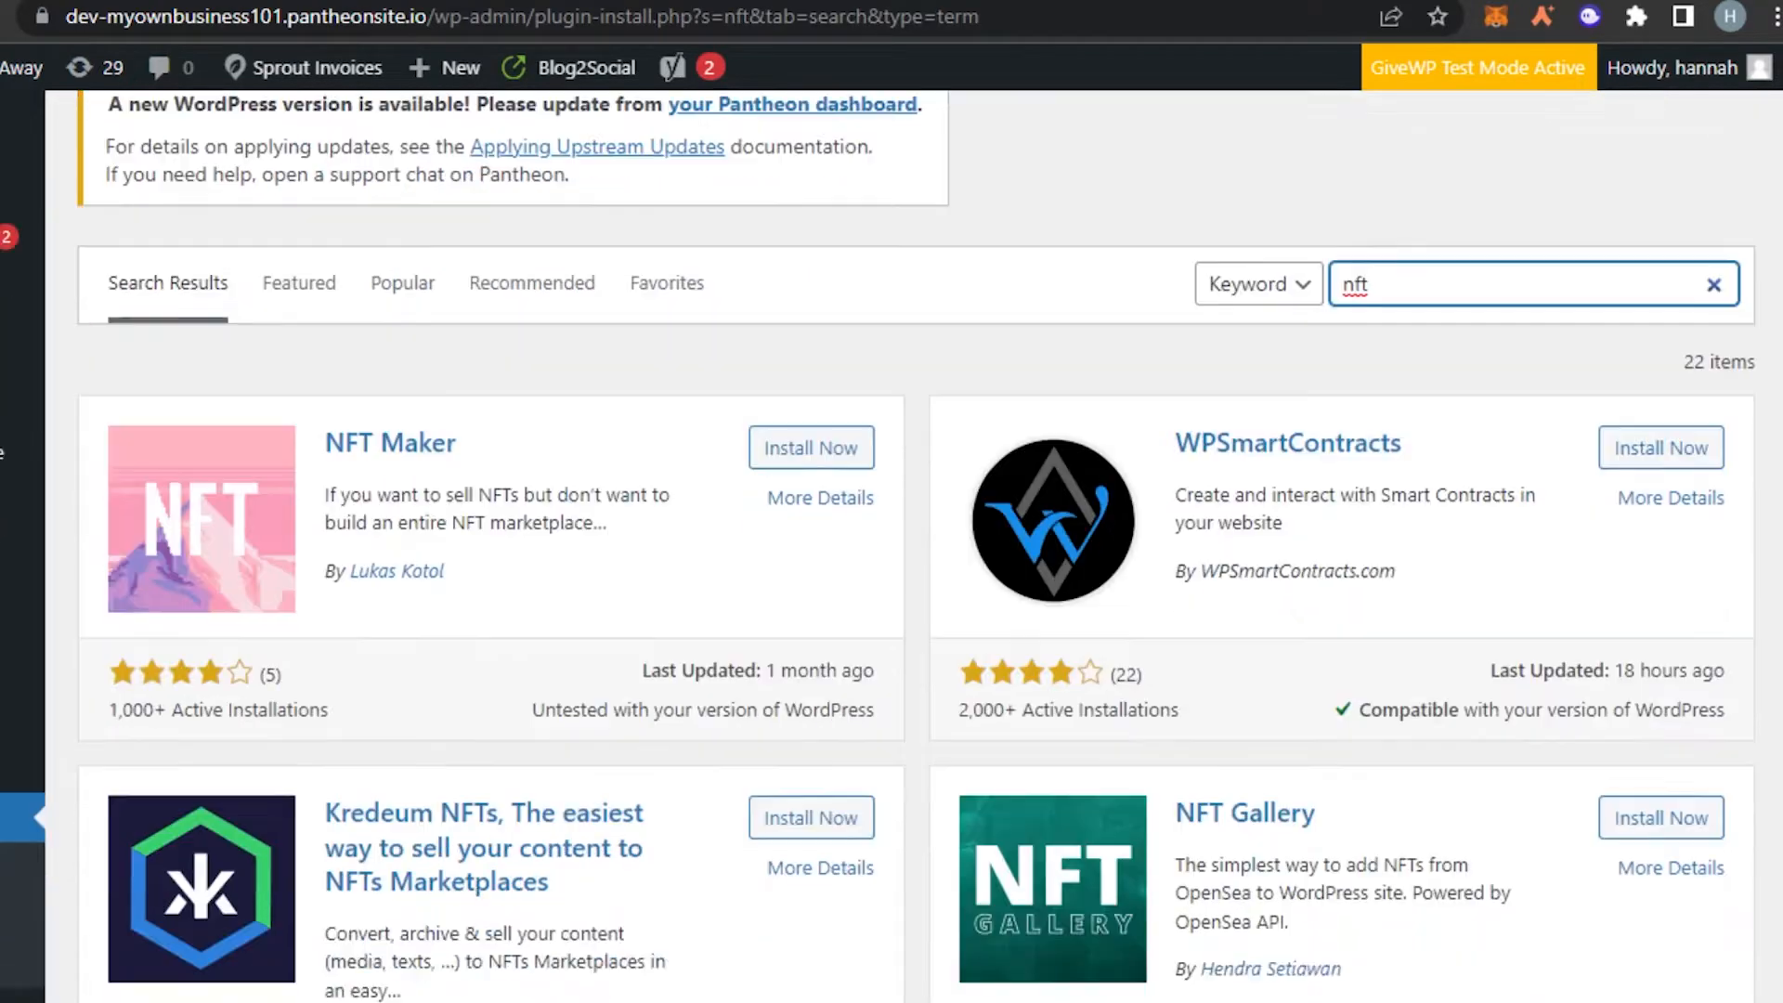
scroll(915, 546, "up", 11)
scroll(415, 389, "up", 7)
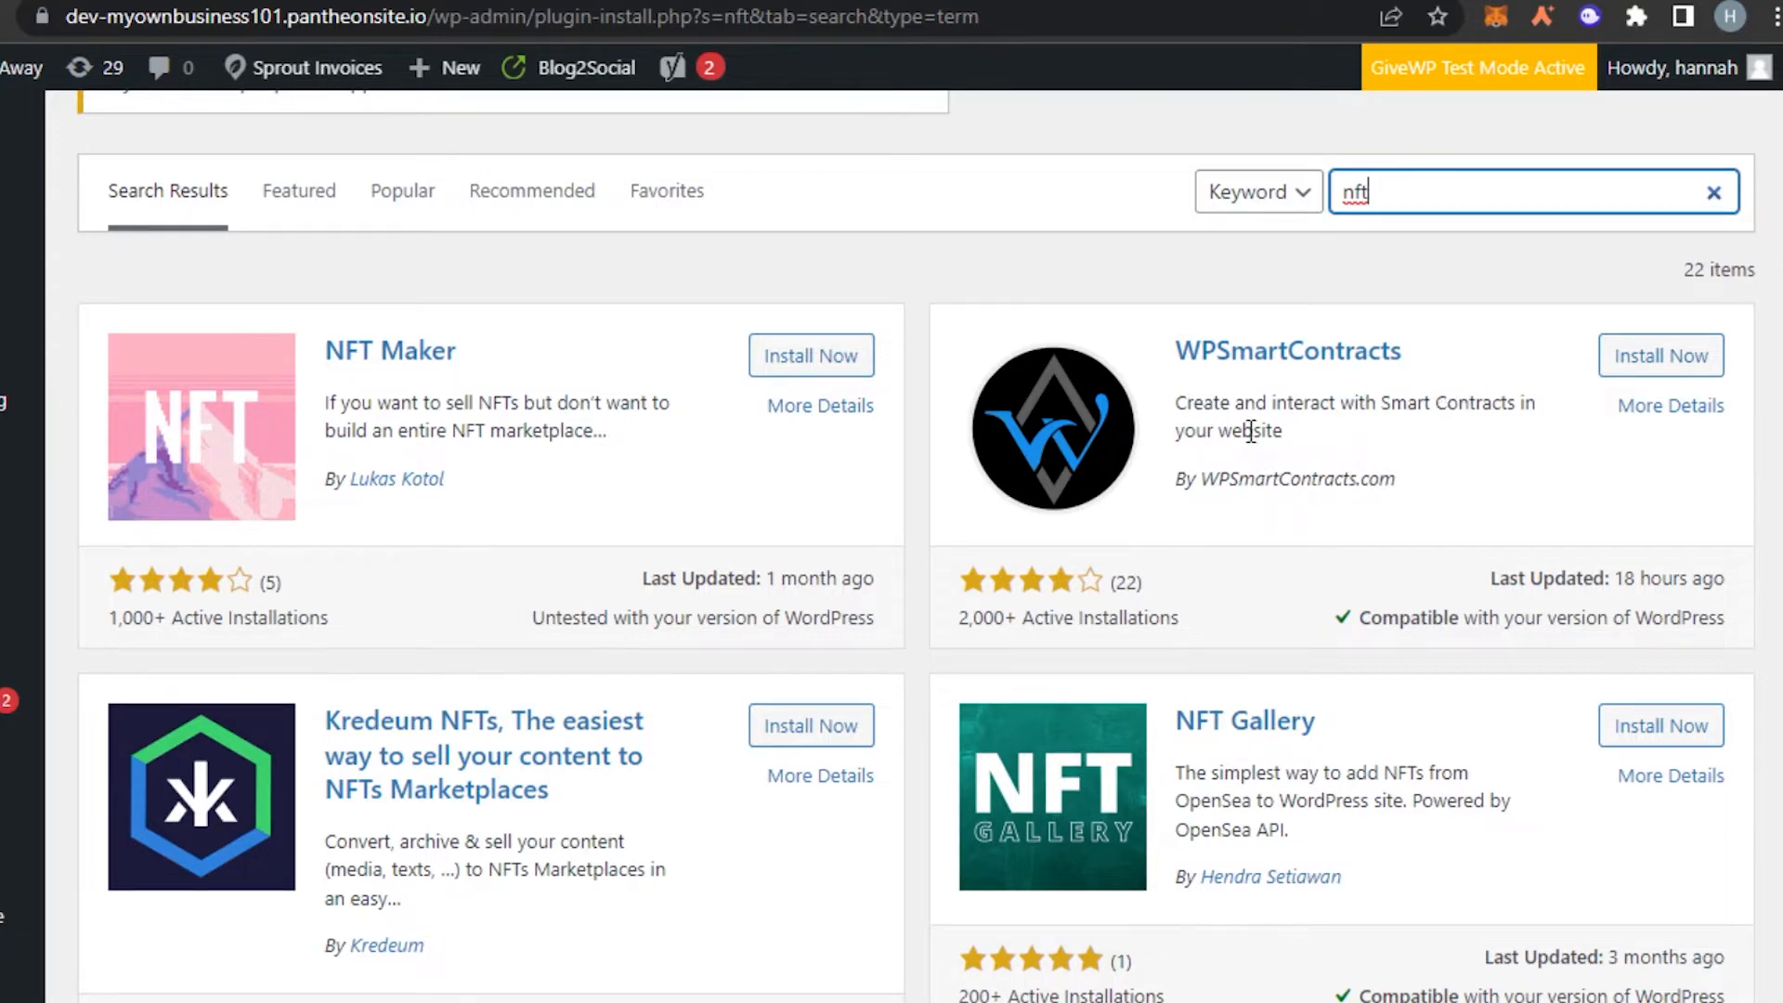
scroll(1340, 365, "down", 5)
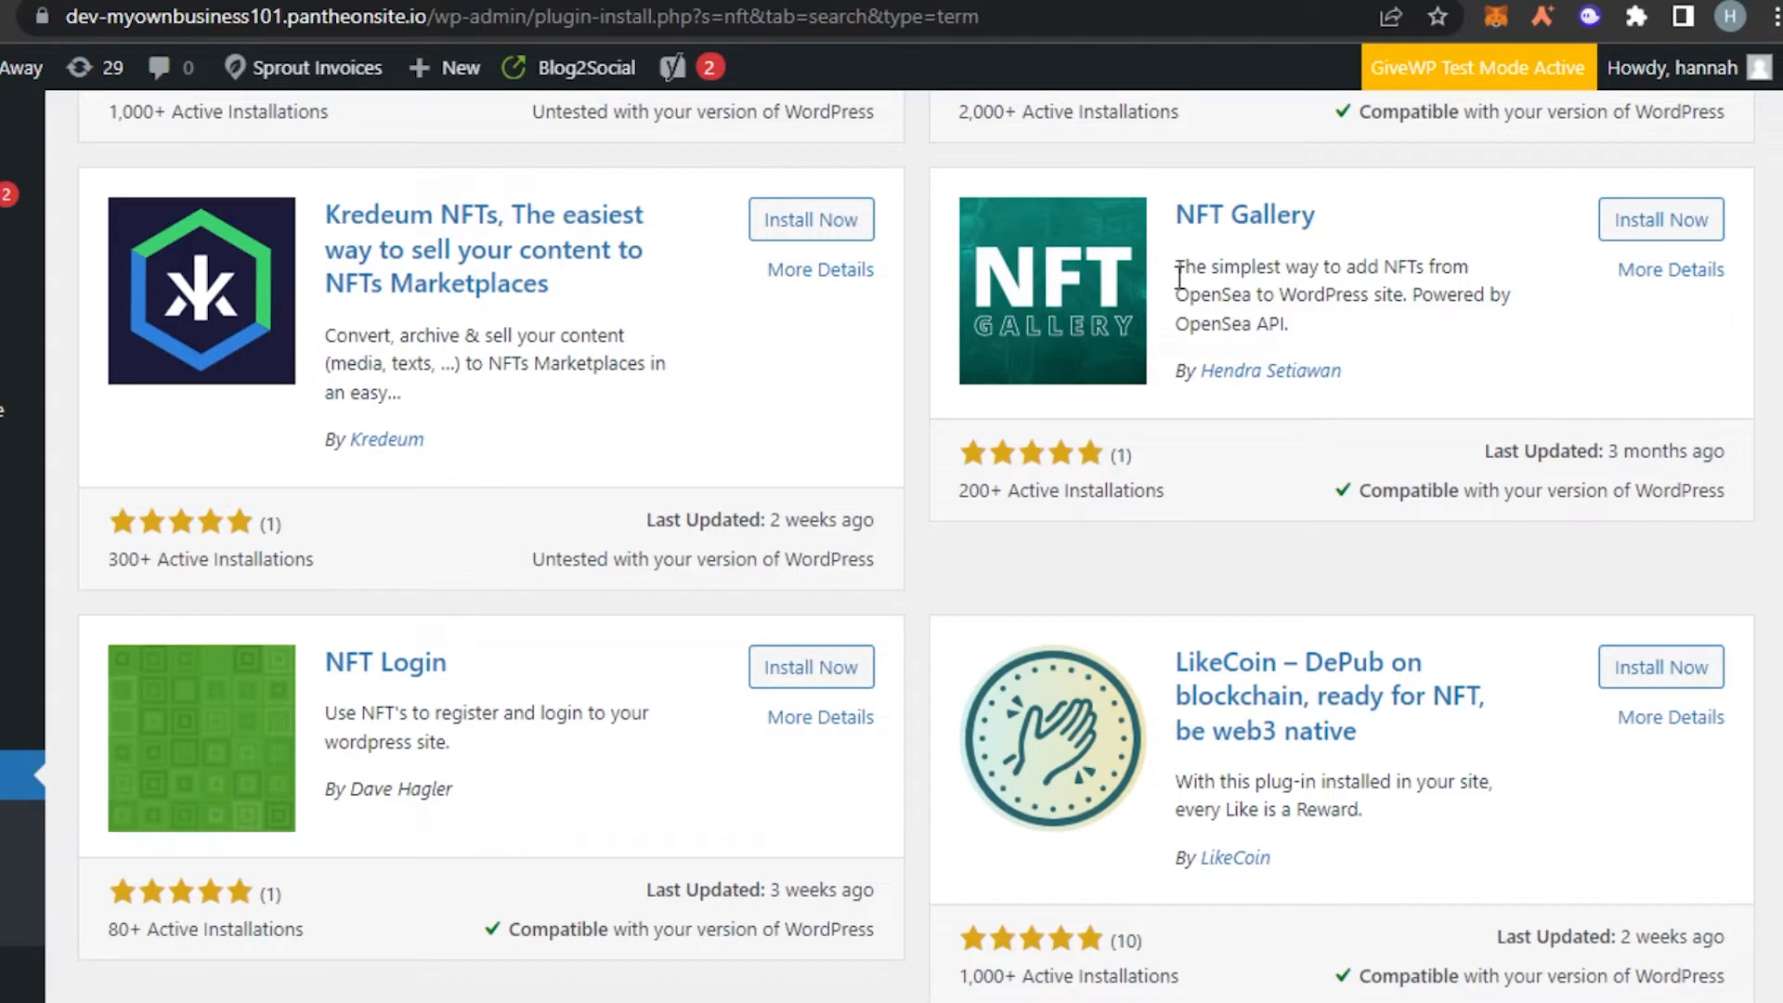
scroll(891, 548, "down", 8)
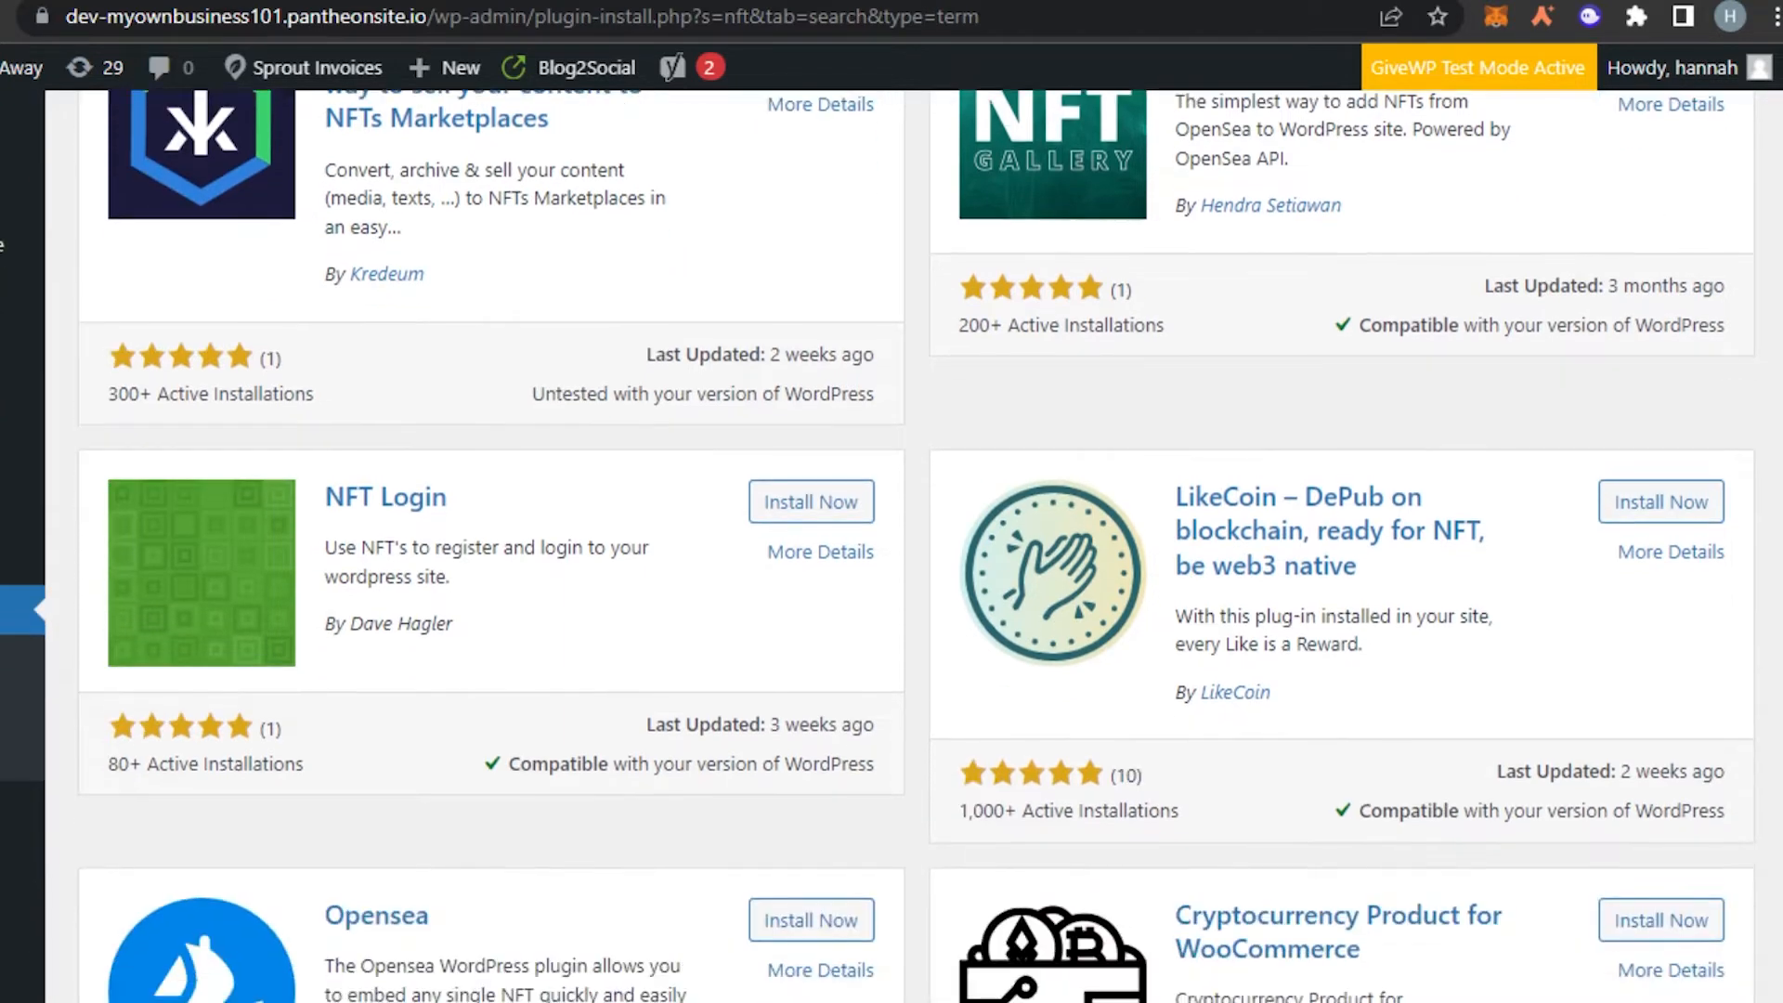
scroll(891, 548, "down", 5)
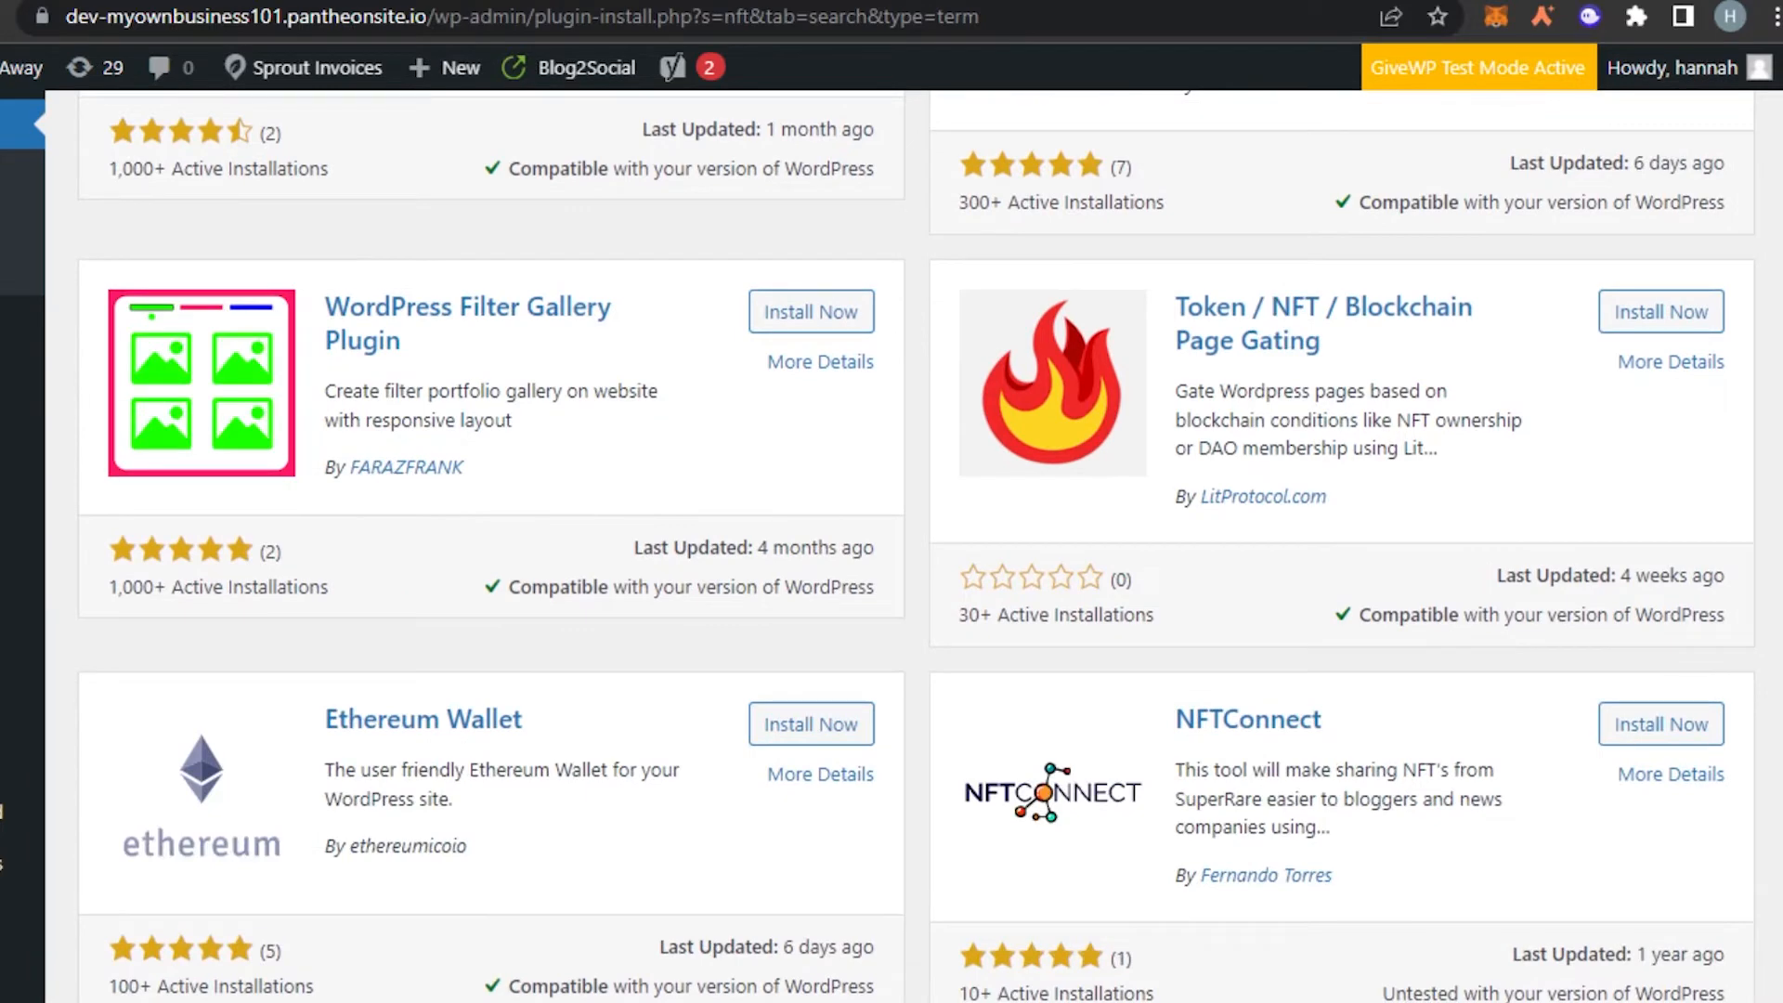
scroll(892, 548, "down", 4)
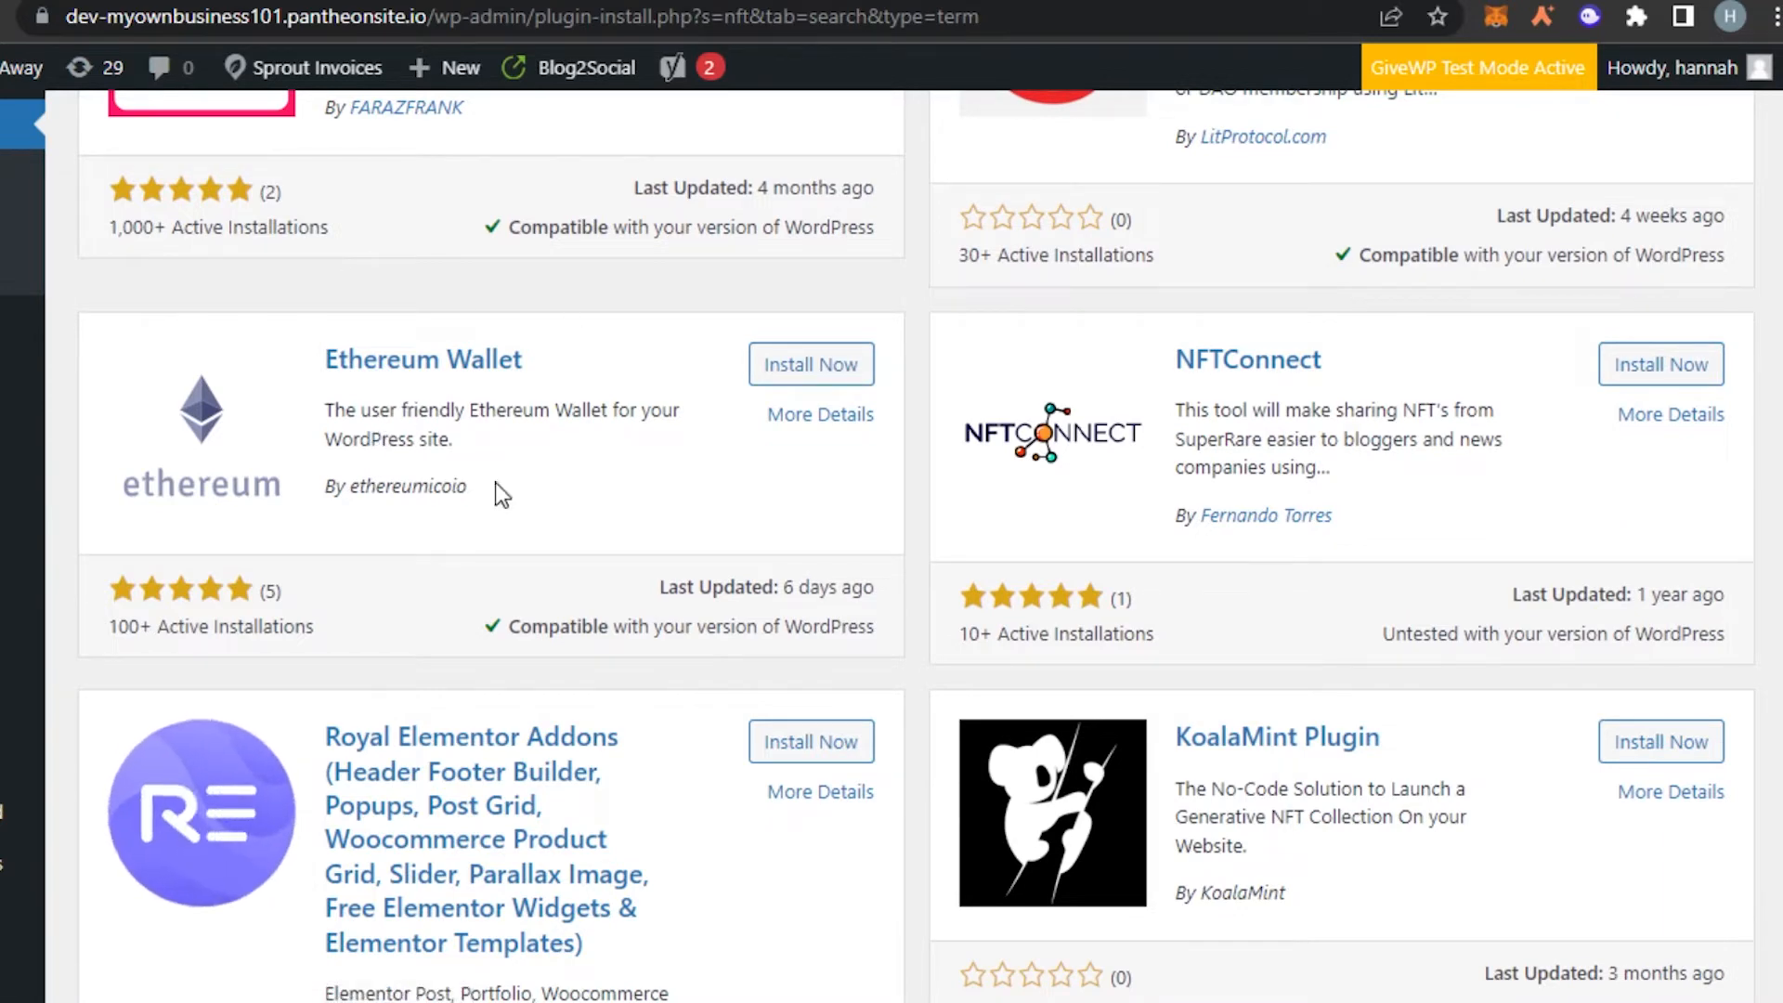
scroll(1354, 595, "down", 4)
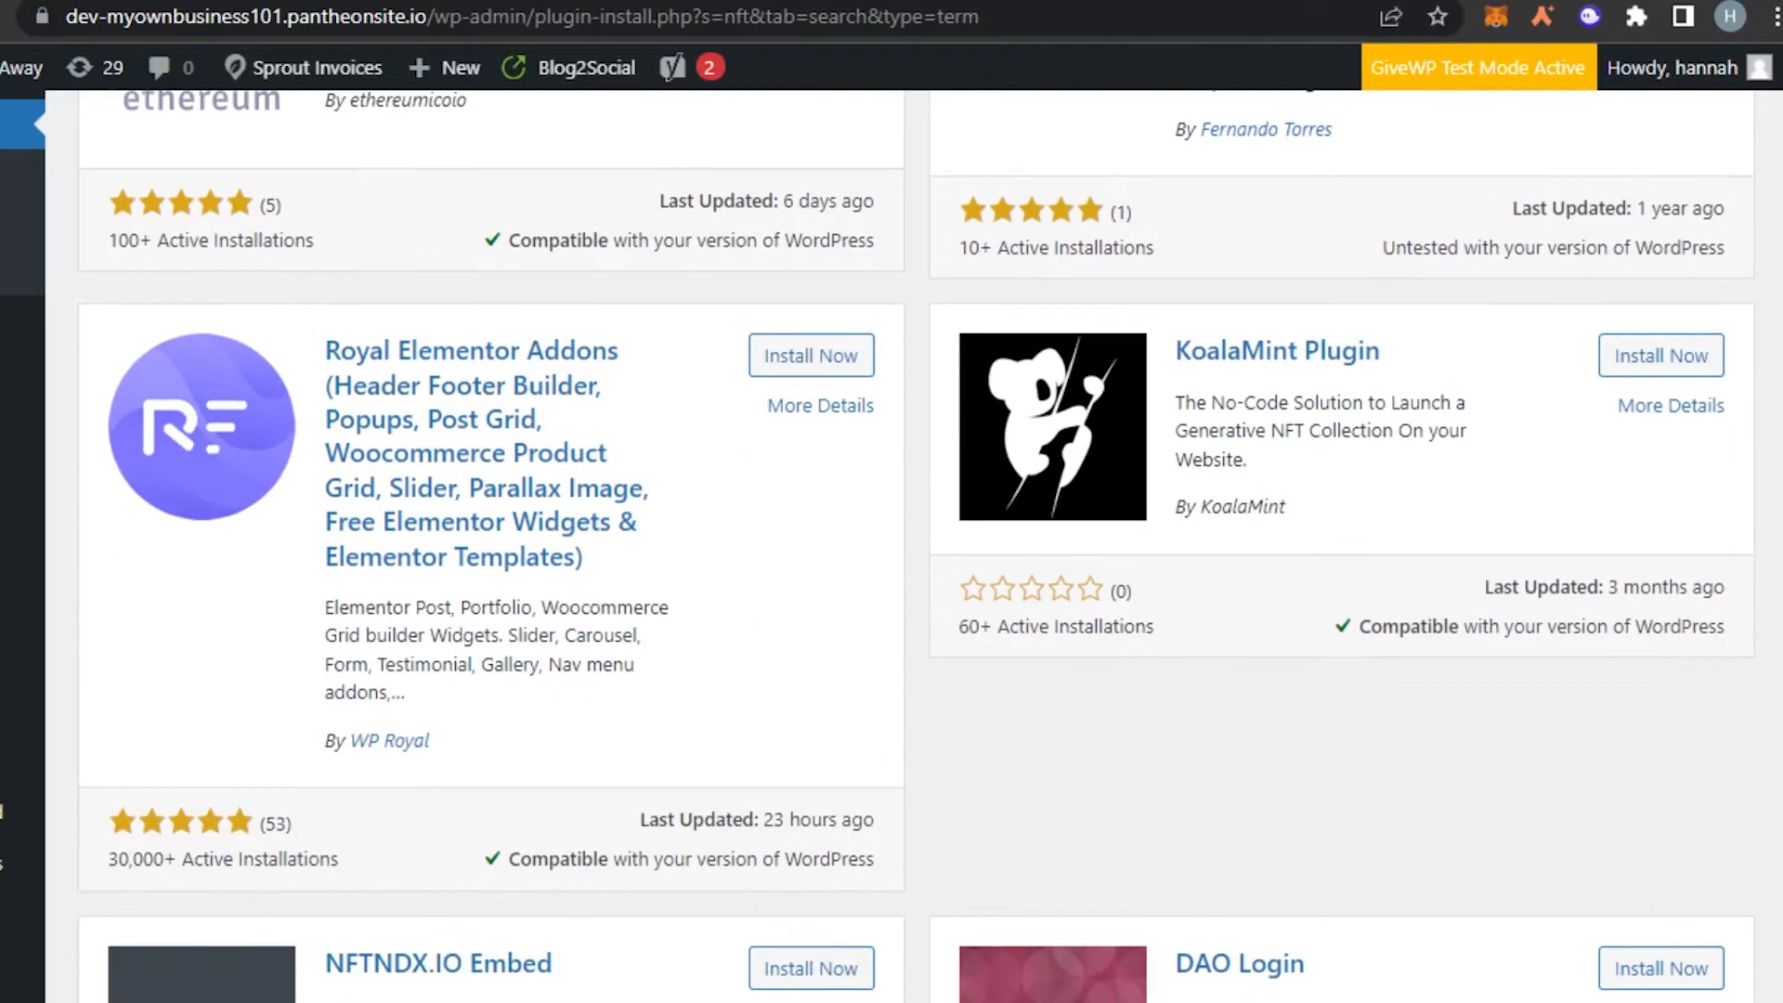
Step: Revisit the open Cool Cats, CryptoPunks and World of Women sites as NFT website examples
left_click(1218, 0)
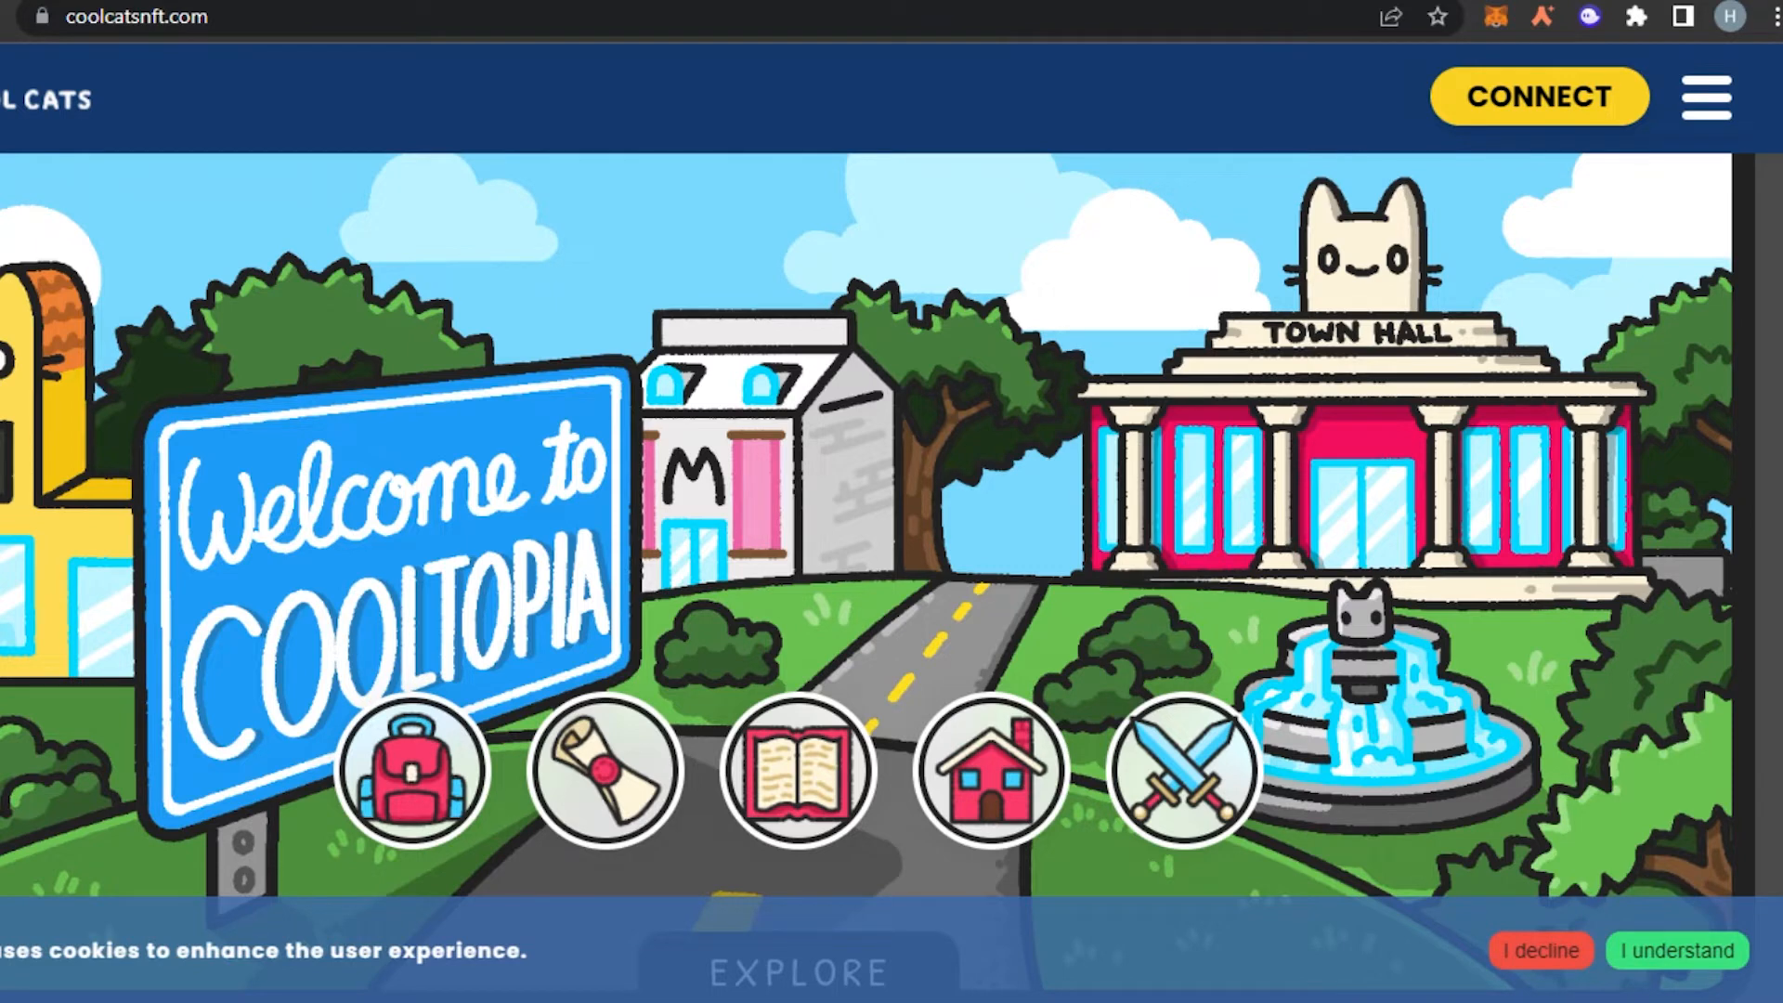
left_click(1477, 0)
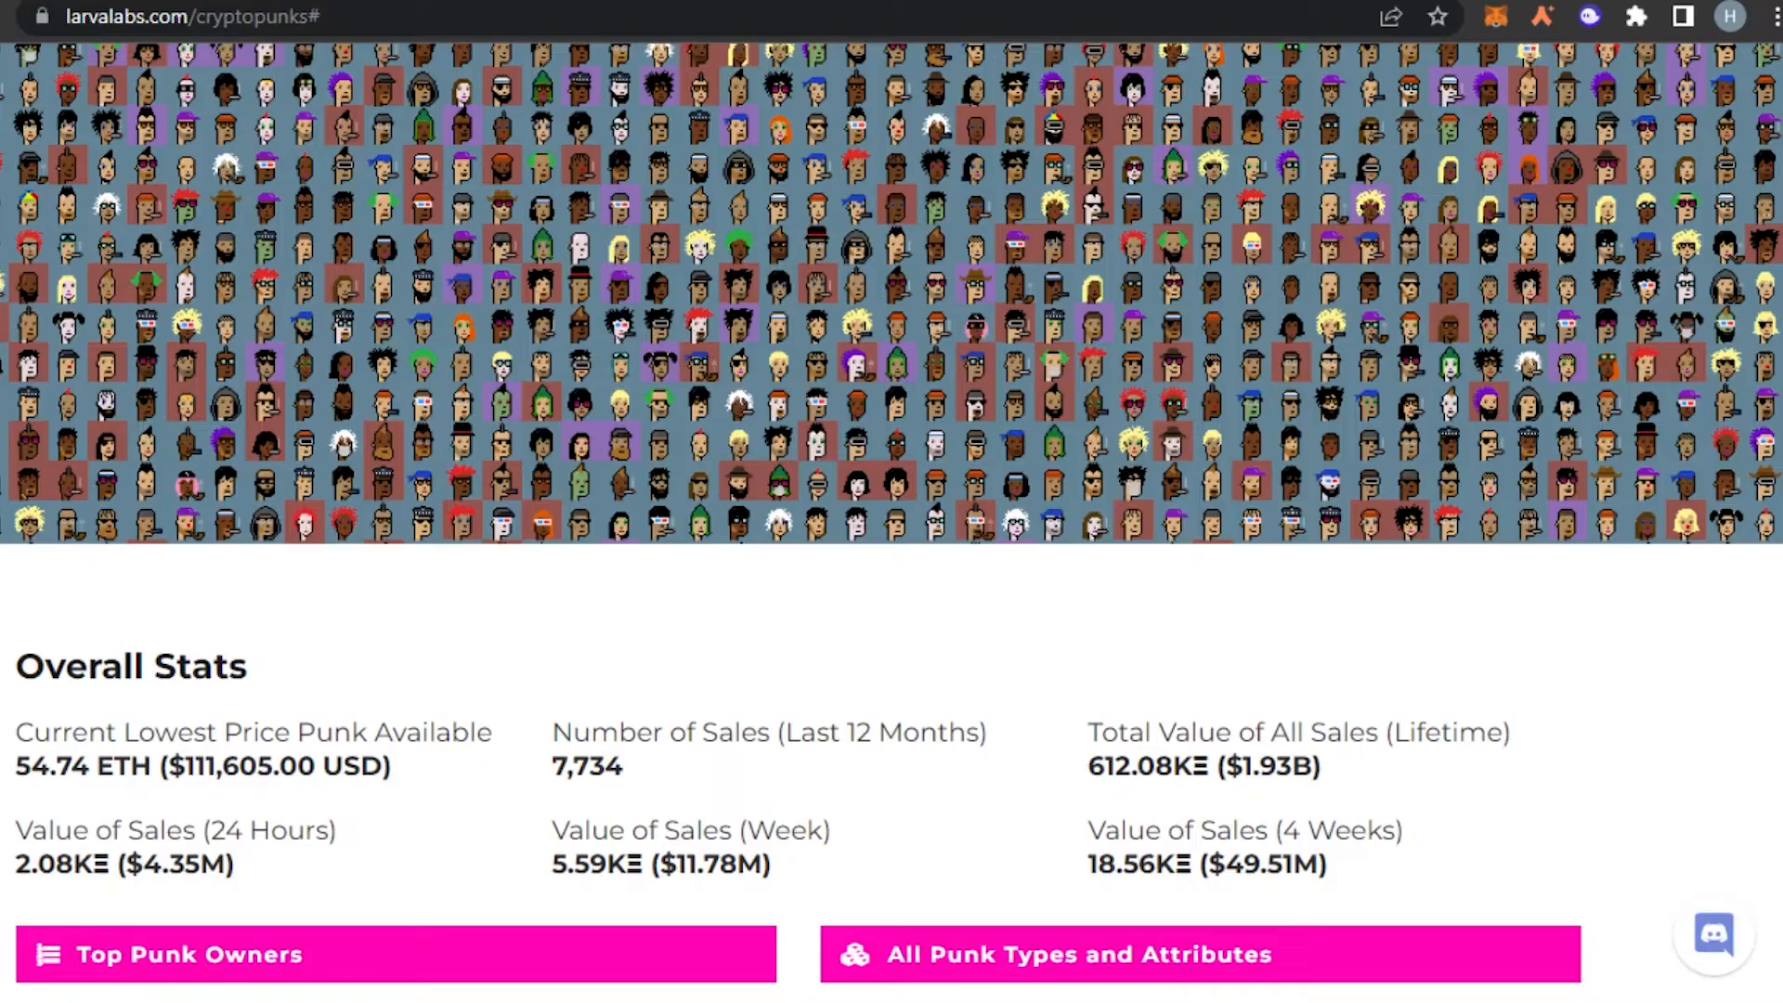
scroll(891, 520, "up", 10)
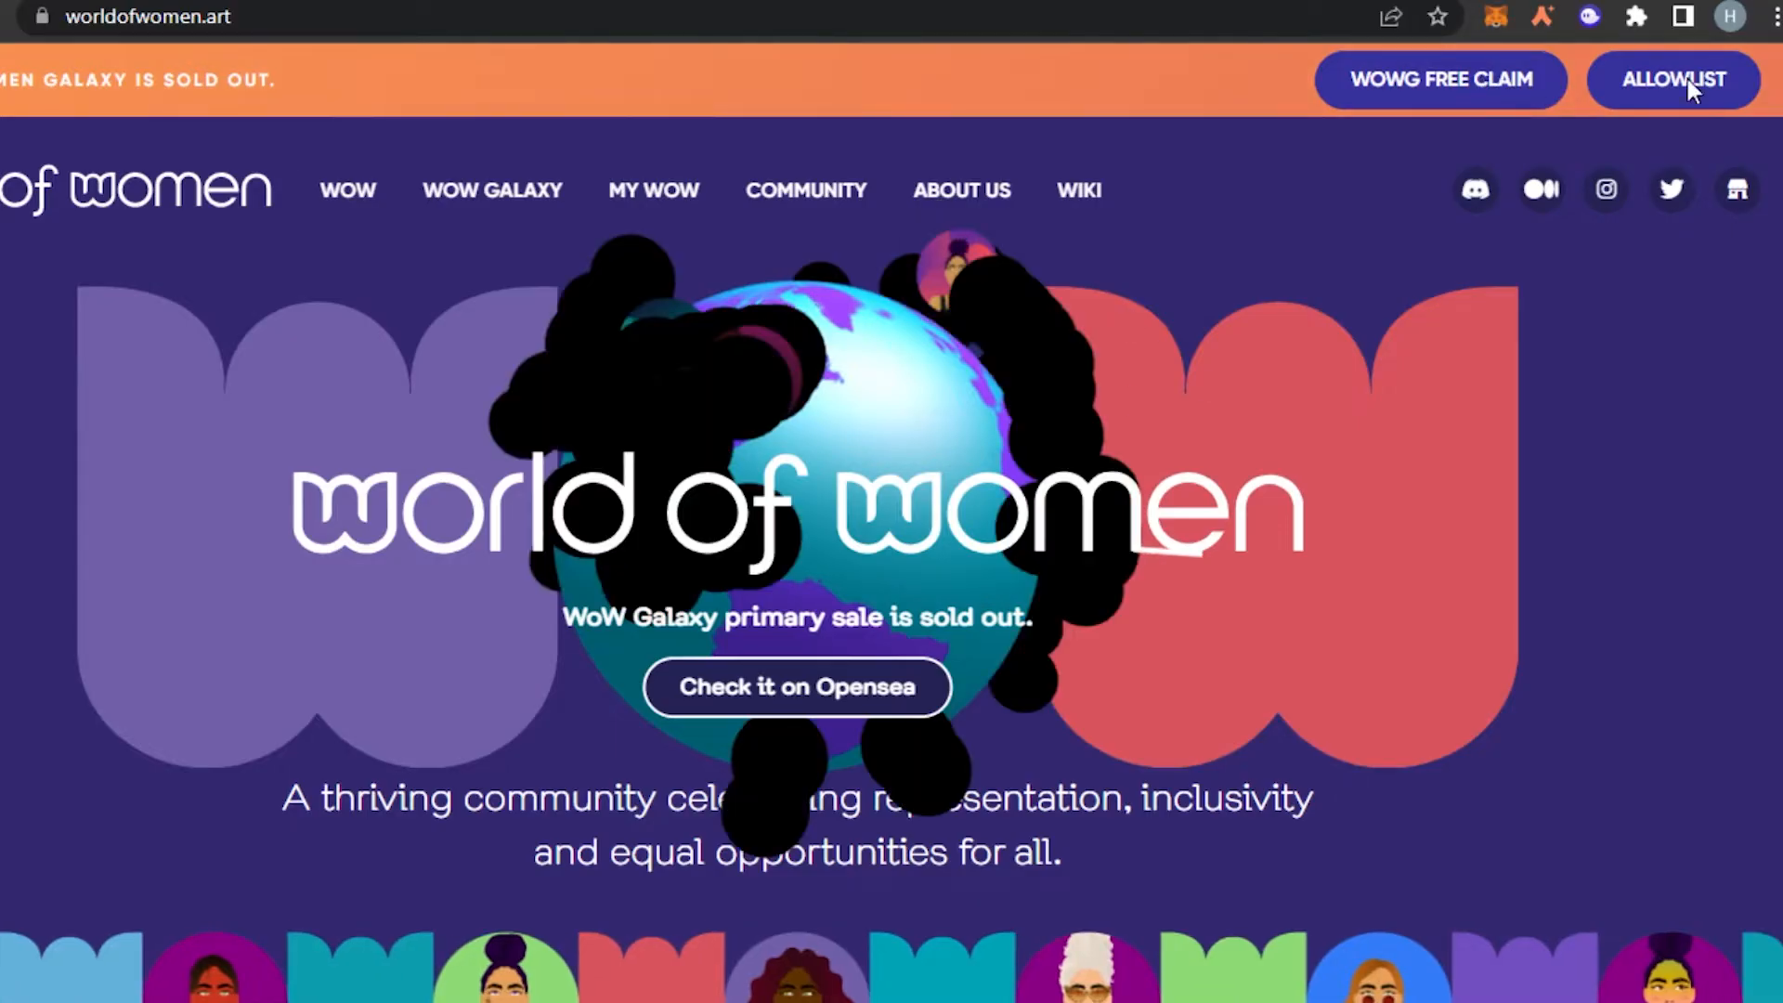
Step: Return to the WordPress plugin search results for "nft" and examine the remaining plugins down to Web3 Login and Tip My Work
scroll(645, 212, "down", 20)
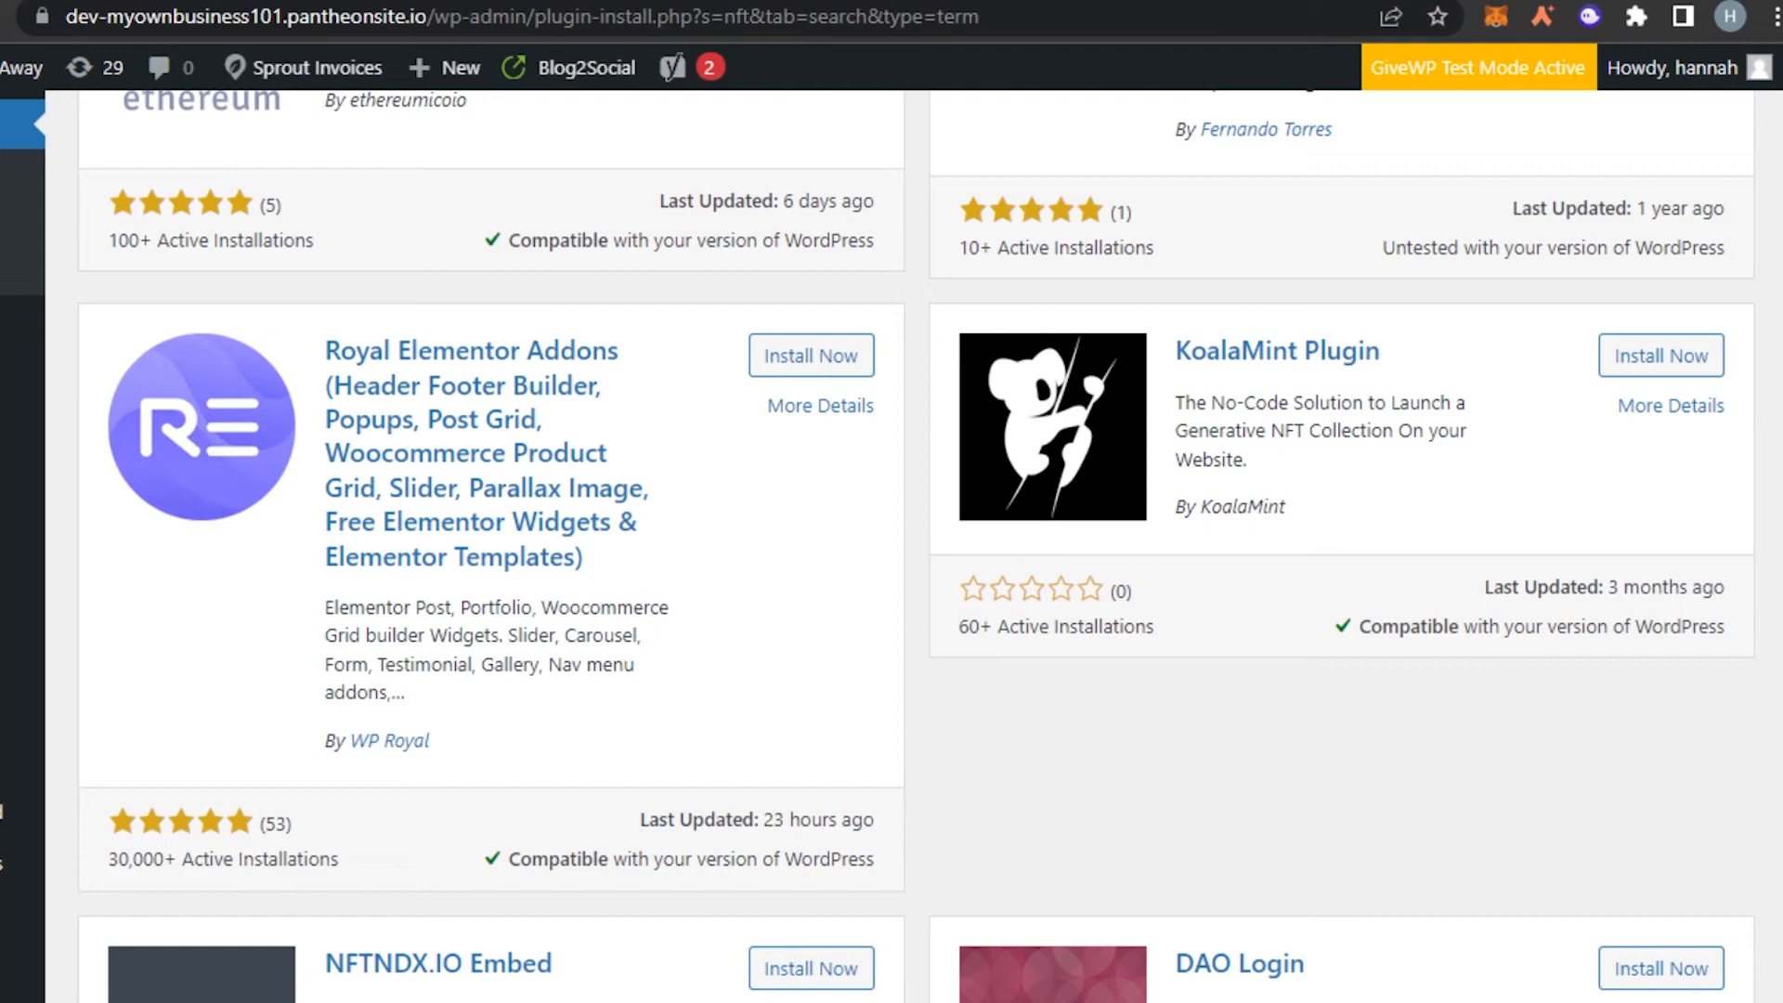
scroll(357, 697, "down", 5)
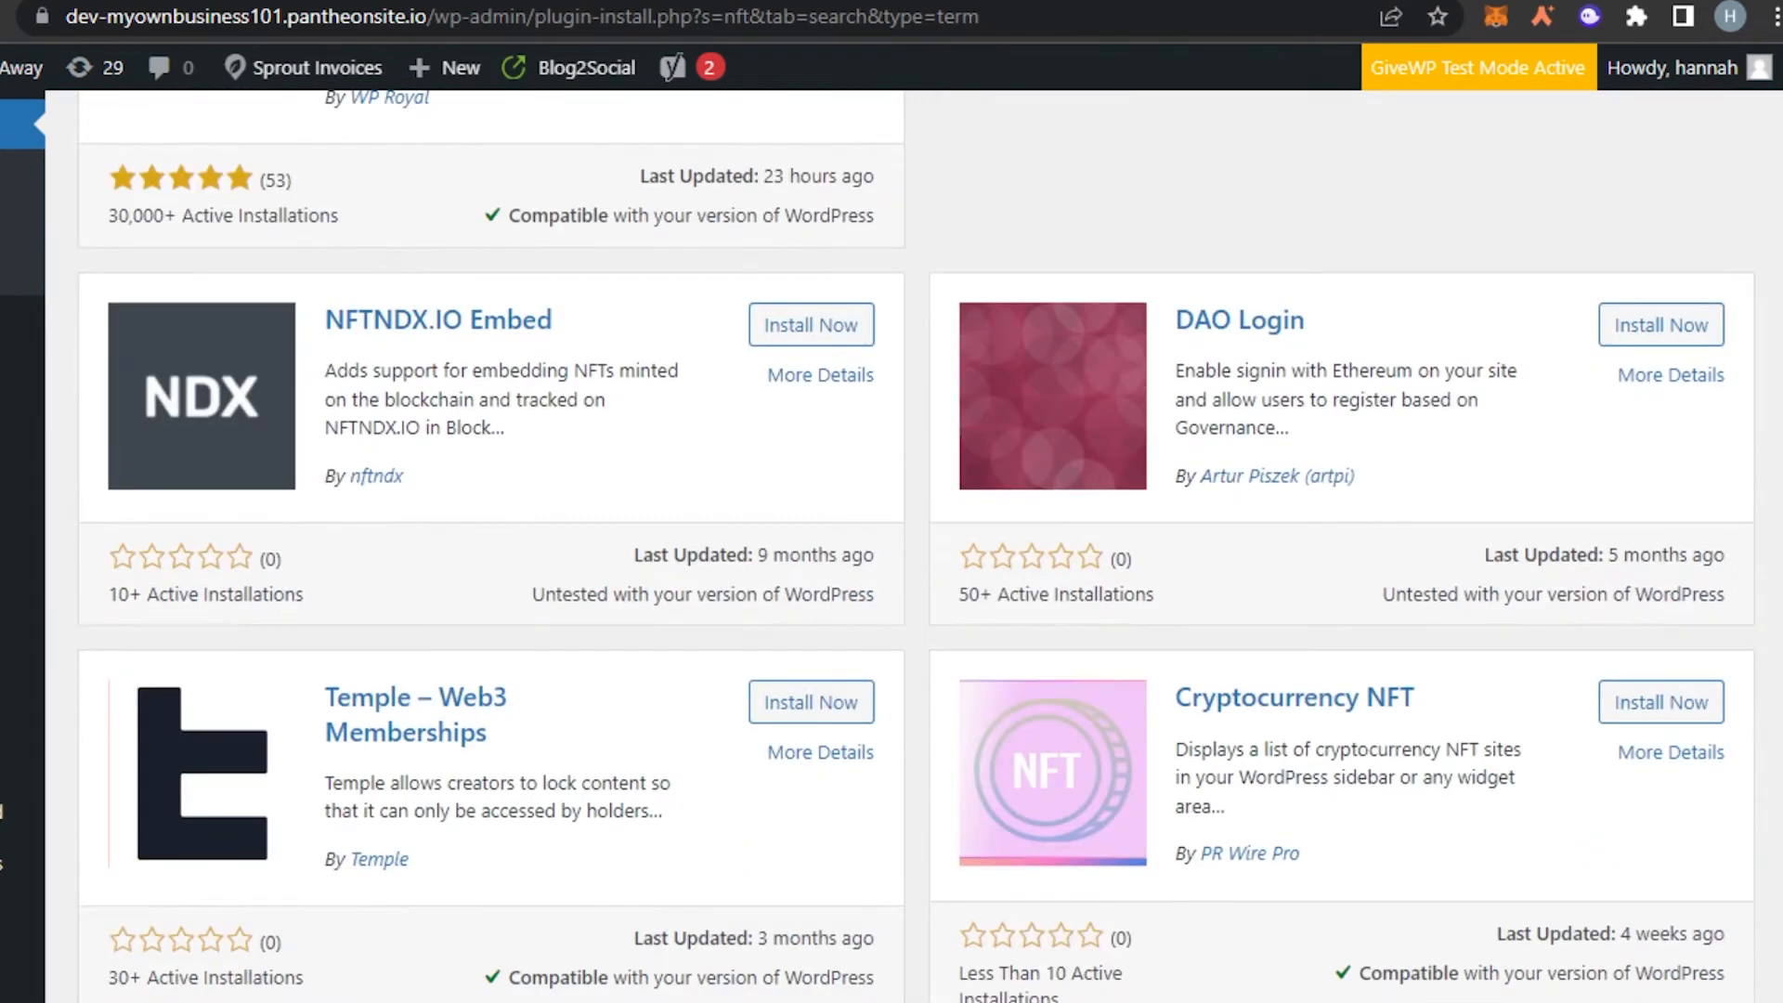
scroll(892, 548, "down", 5)
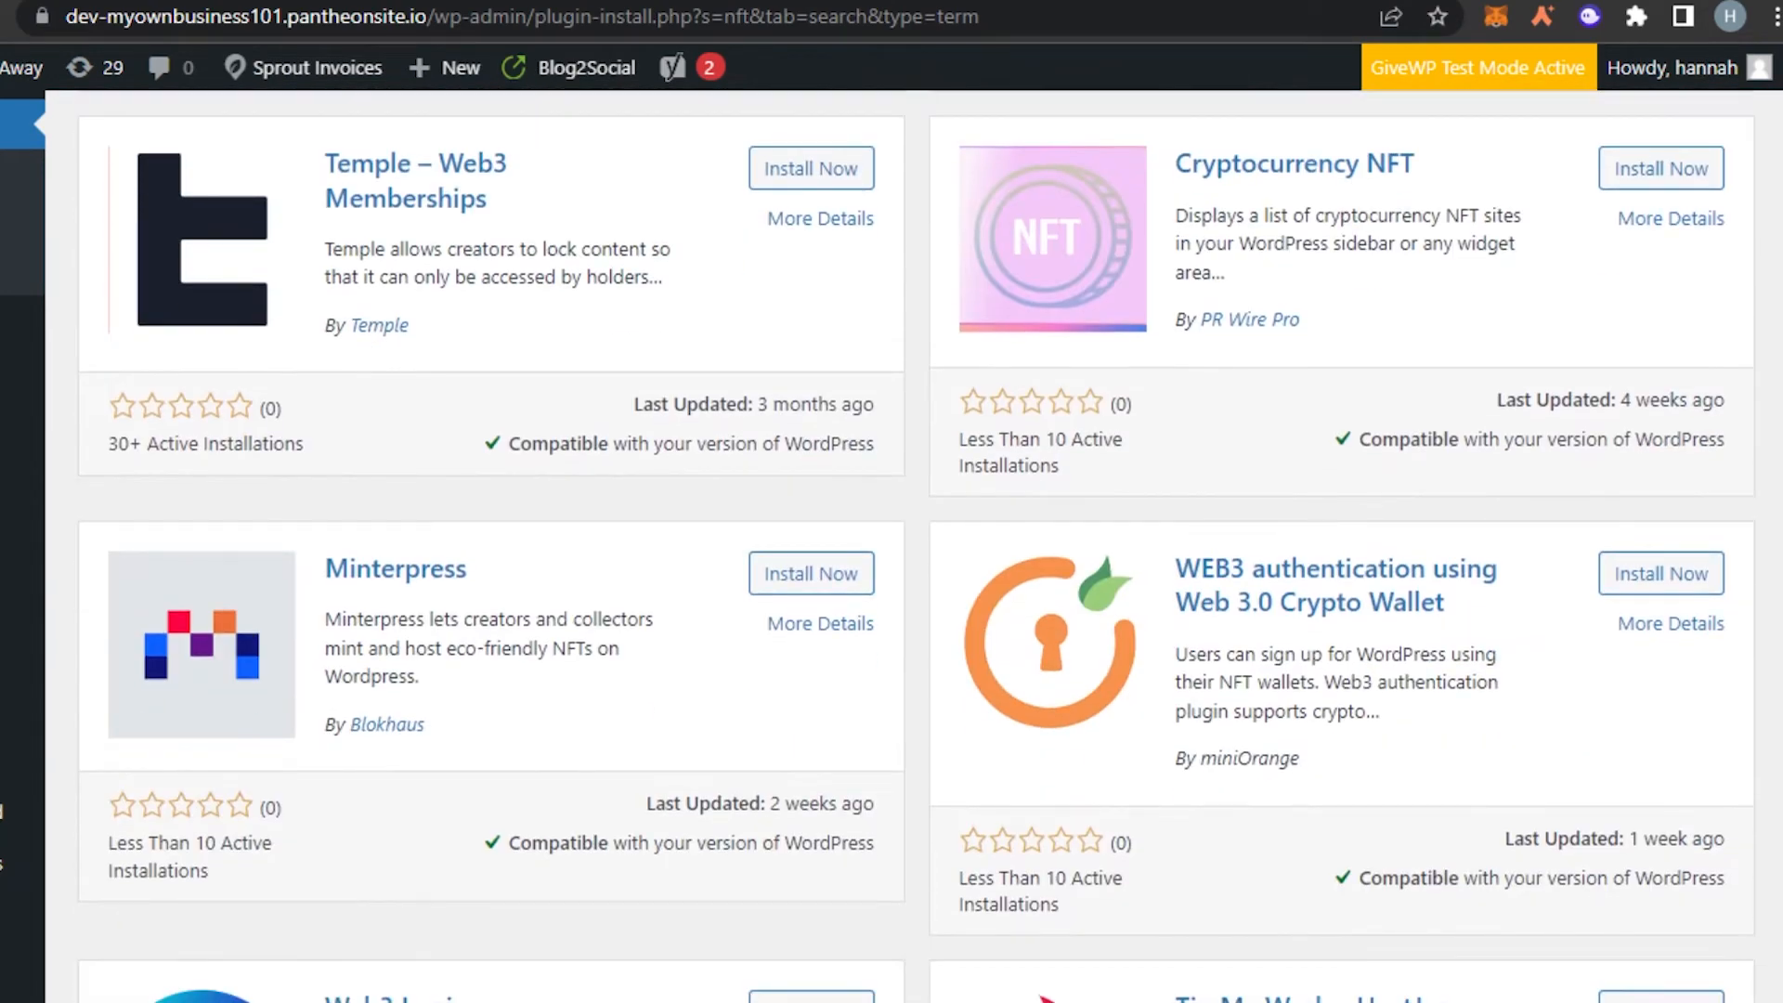
scroll(891, 548, "down", 5)
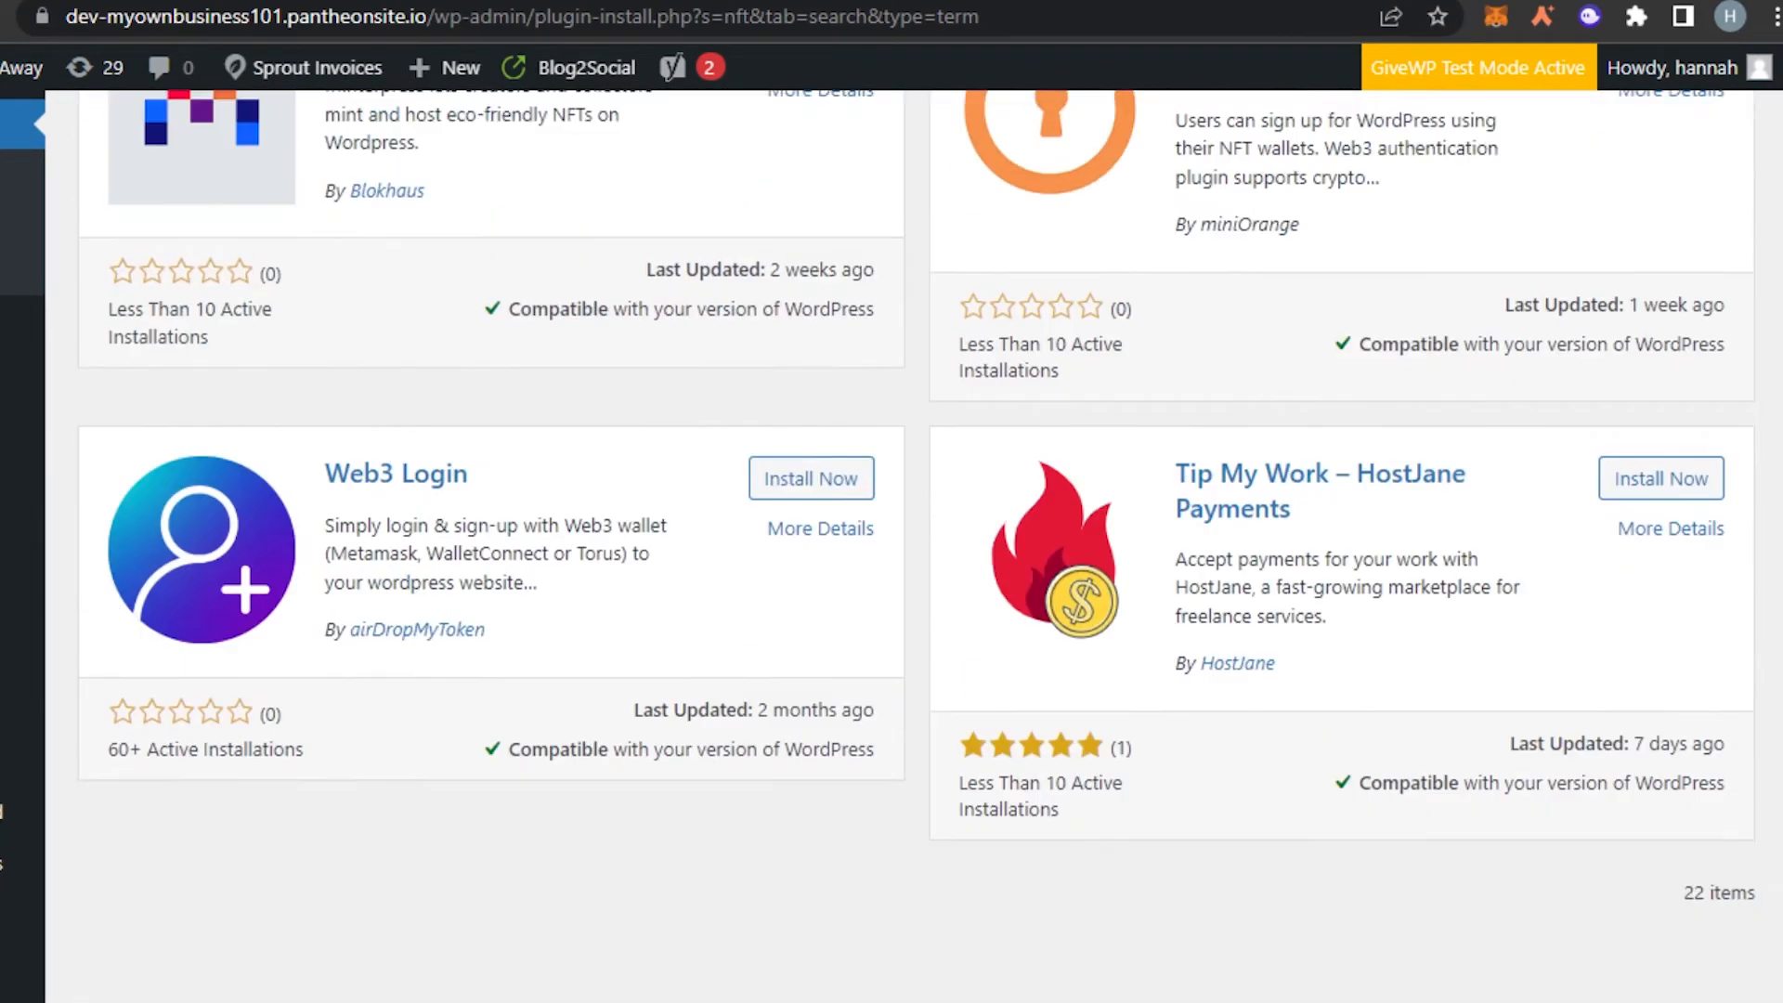
scroll(892, 548, "up", 15)
scroll(892, 548, "up", 10)
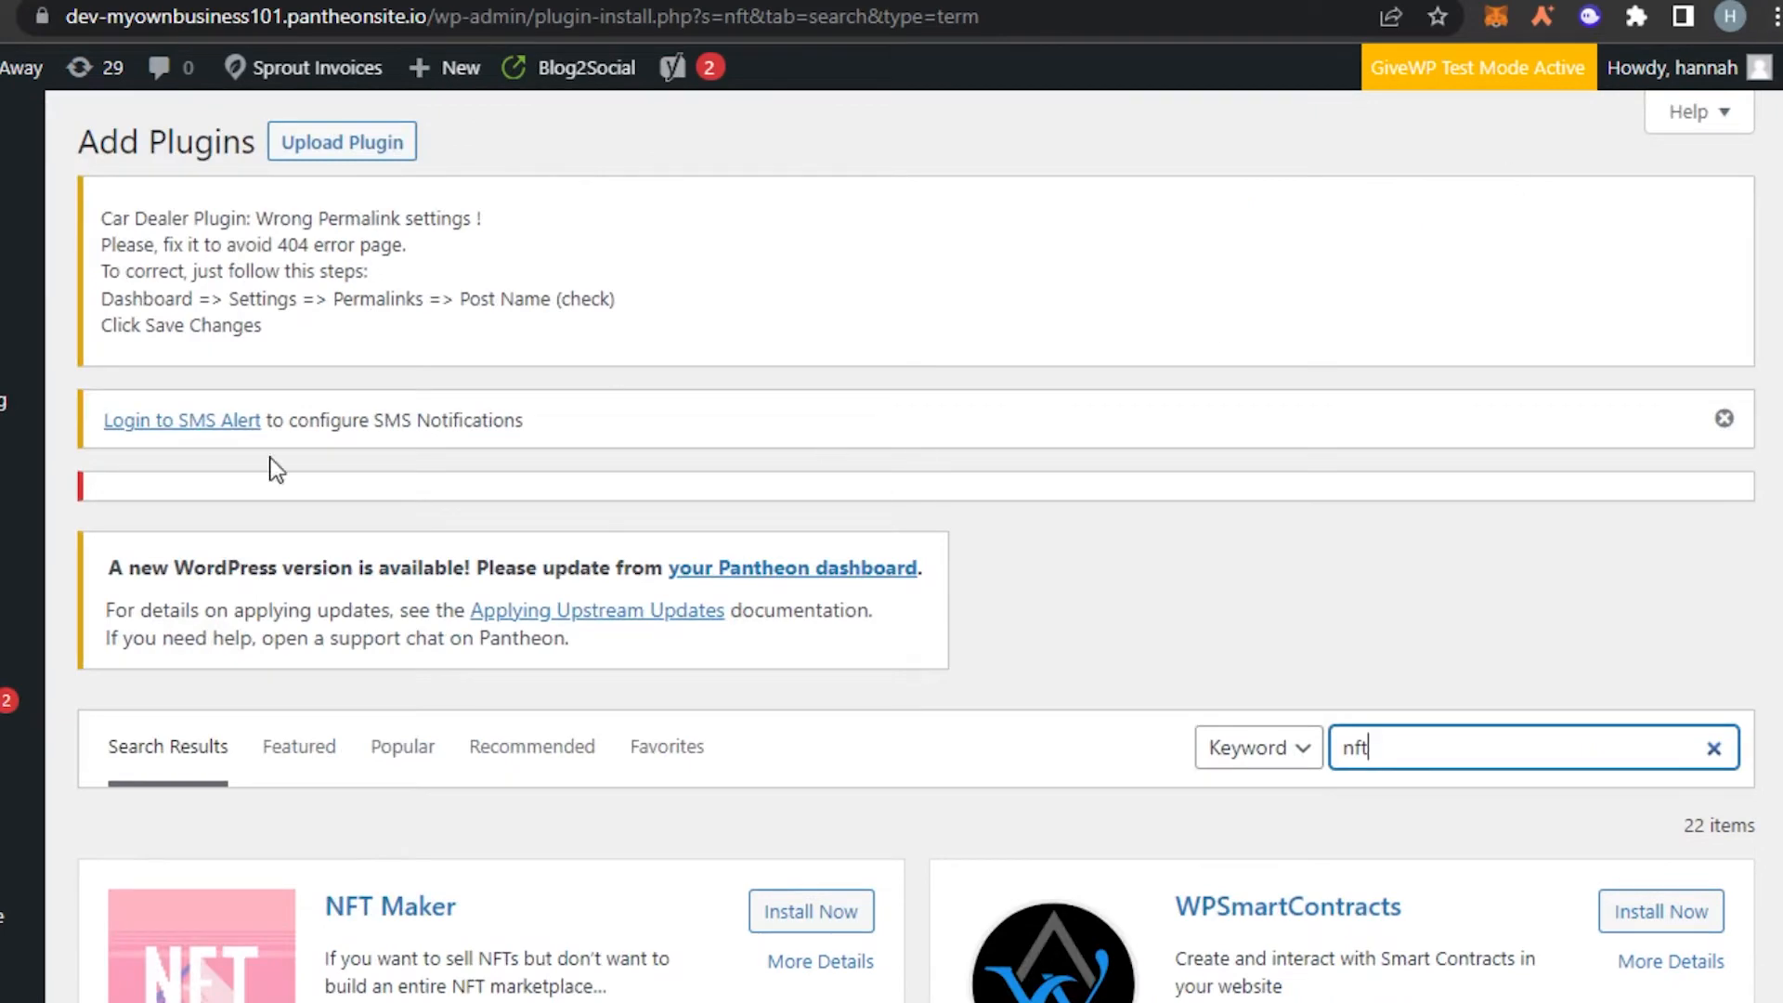
Step: Install and activate the NFT Gallery plugin from the WordPress plugin search results
scroll(1774, 181, "down", 10)
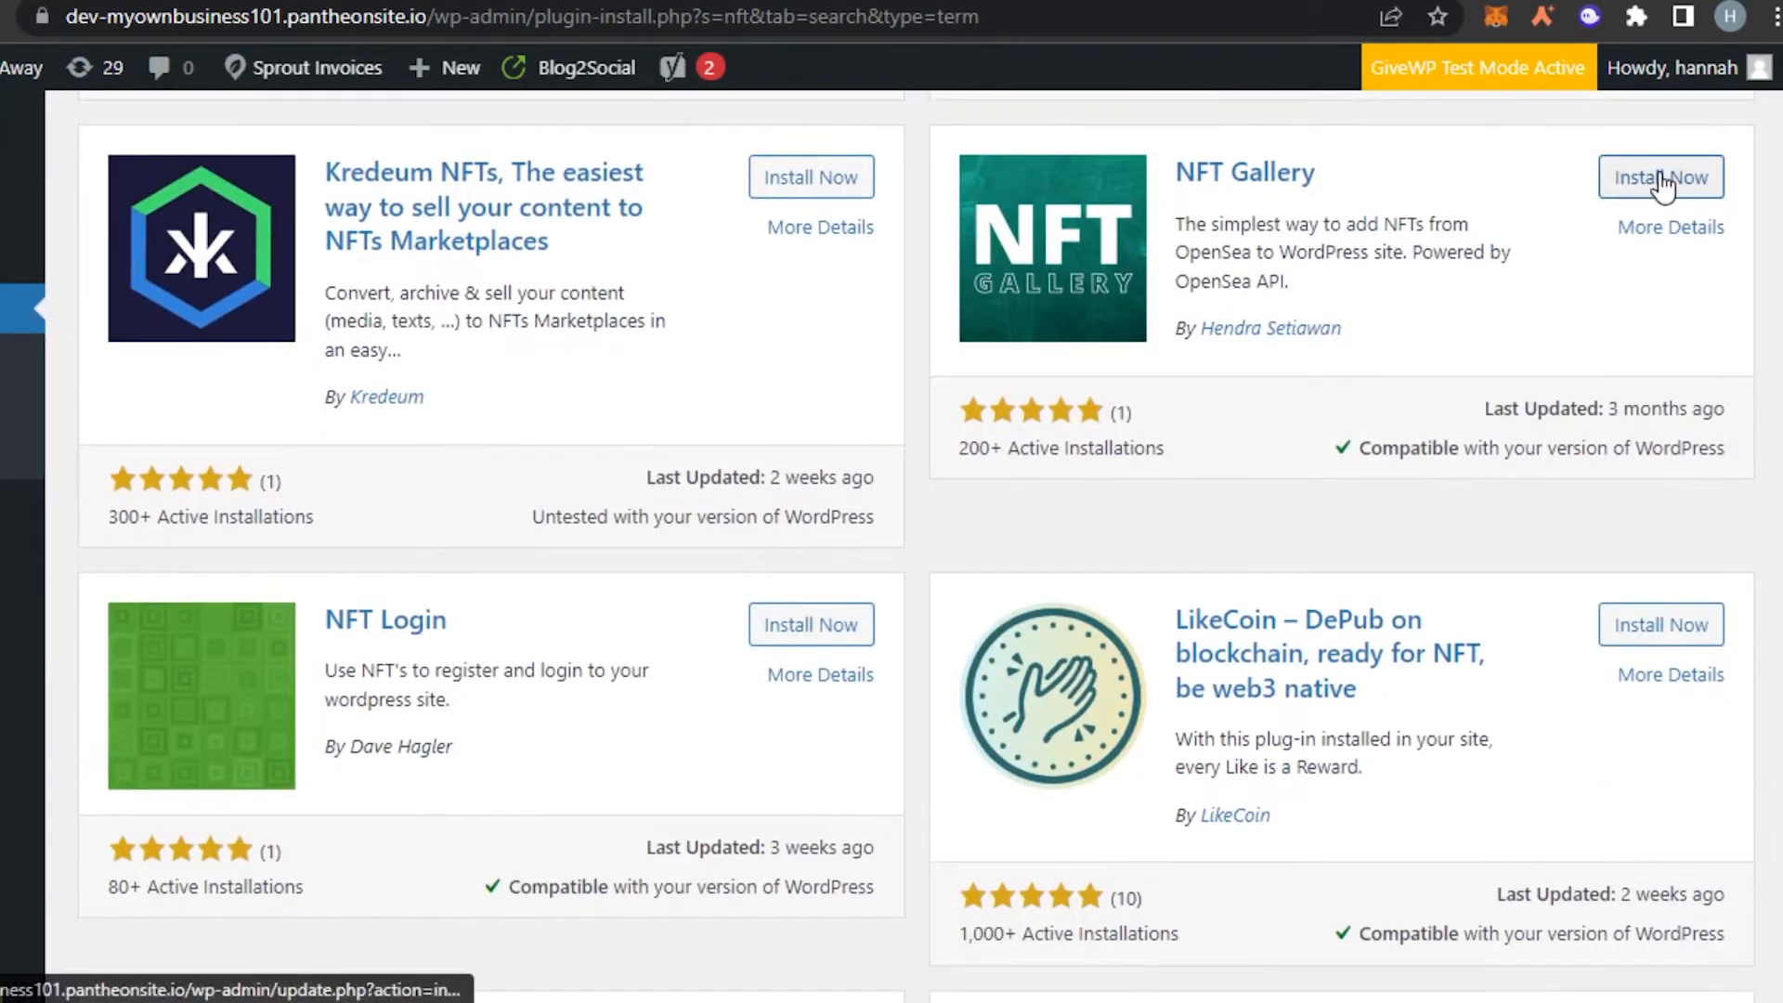
left_click(1661, 181)
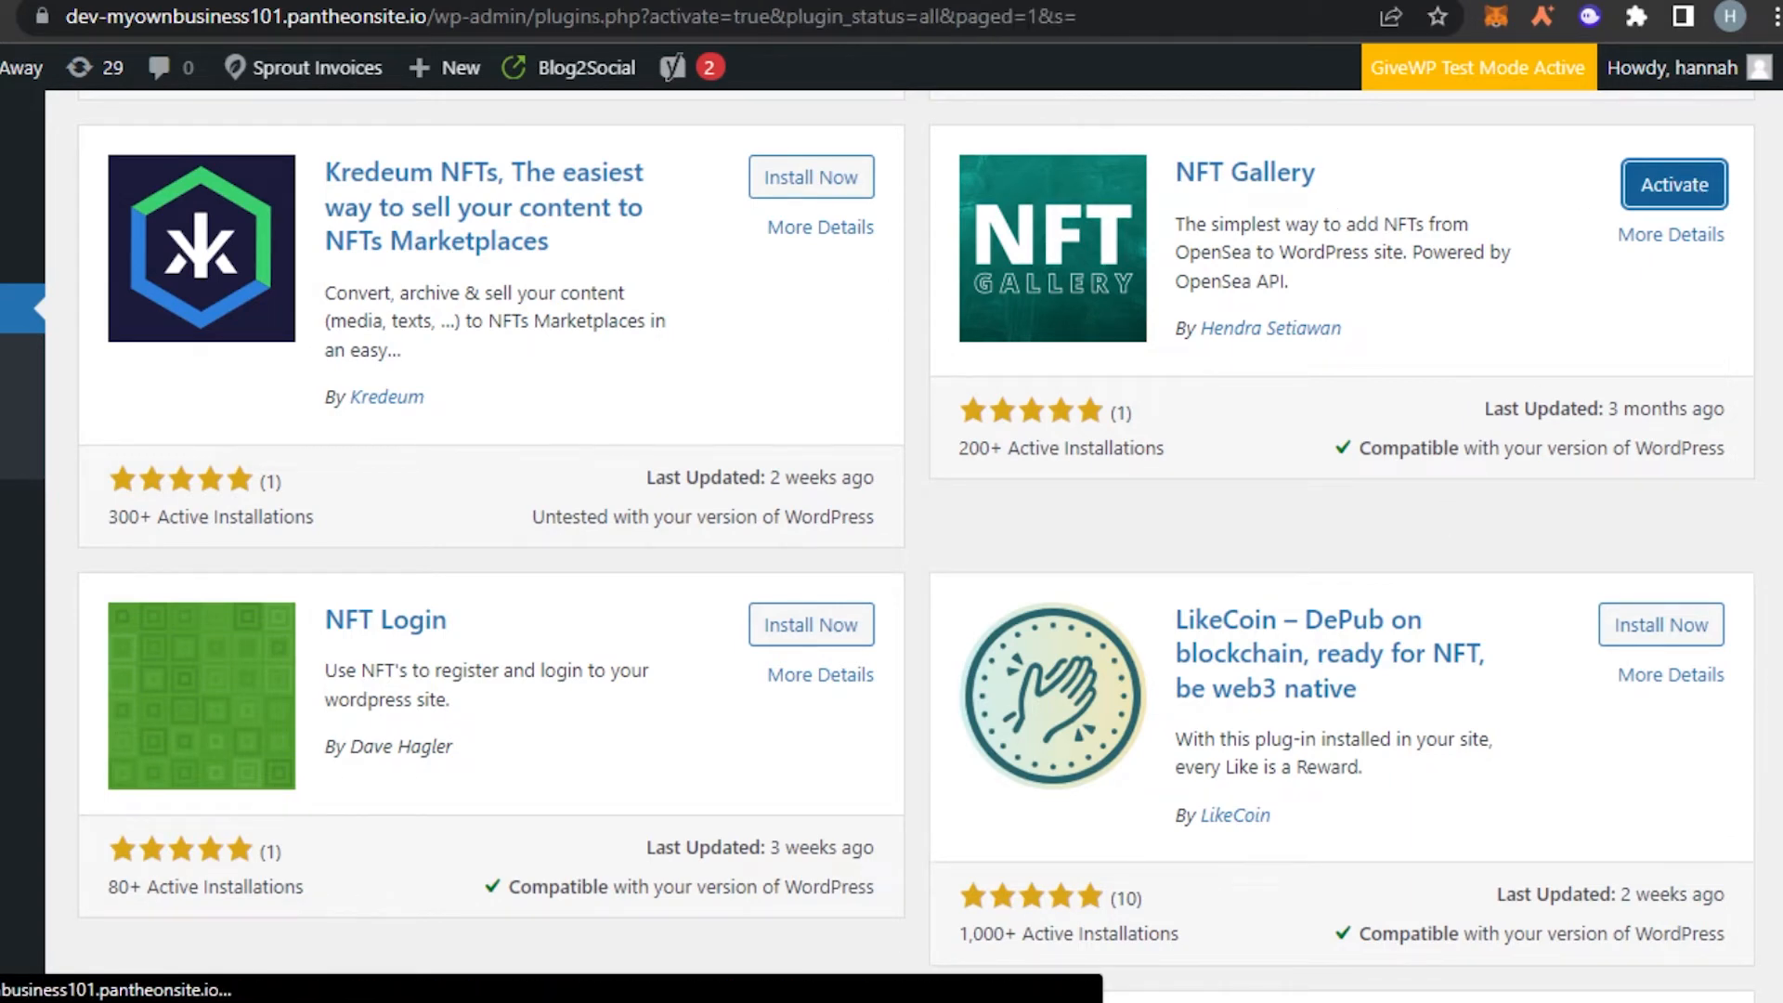
Step: Look through the installed plugins list, from Akismet down to Yoast SEO, and locate the NFT Gallery entry
scroll(939, 265, "down", 5)
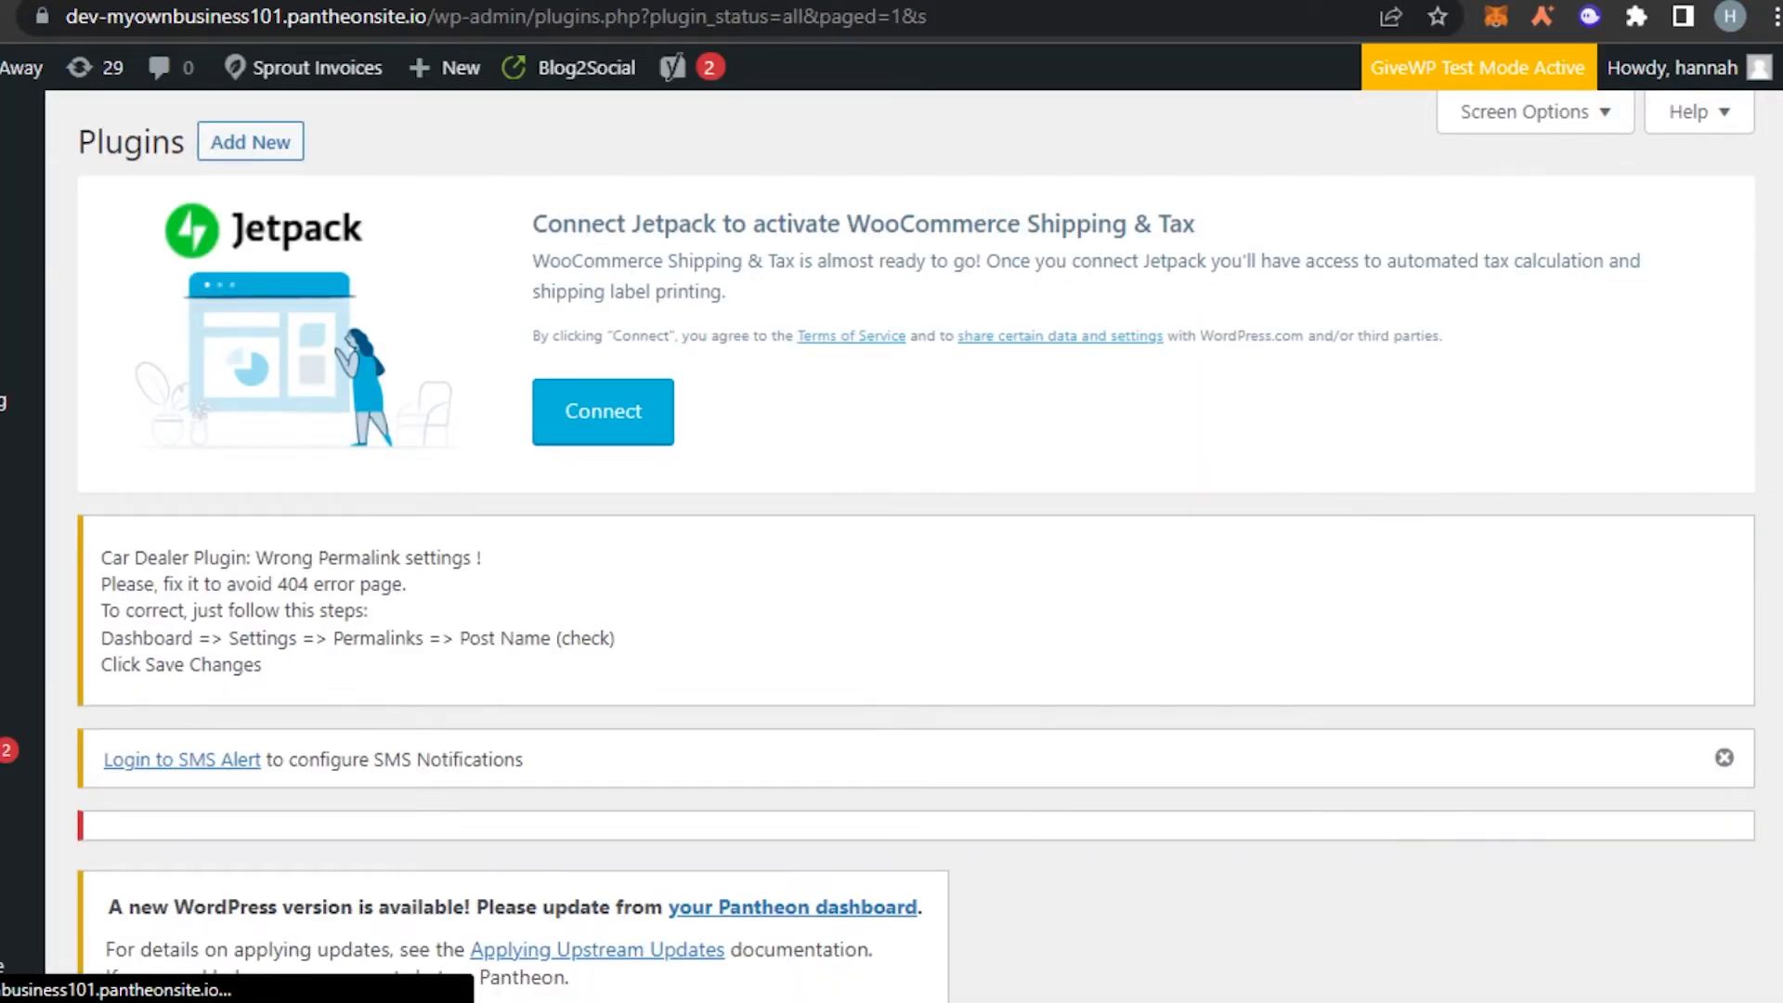
scroll(914, 548, "down", 10)
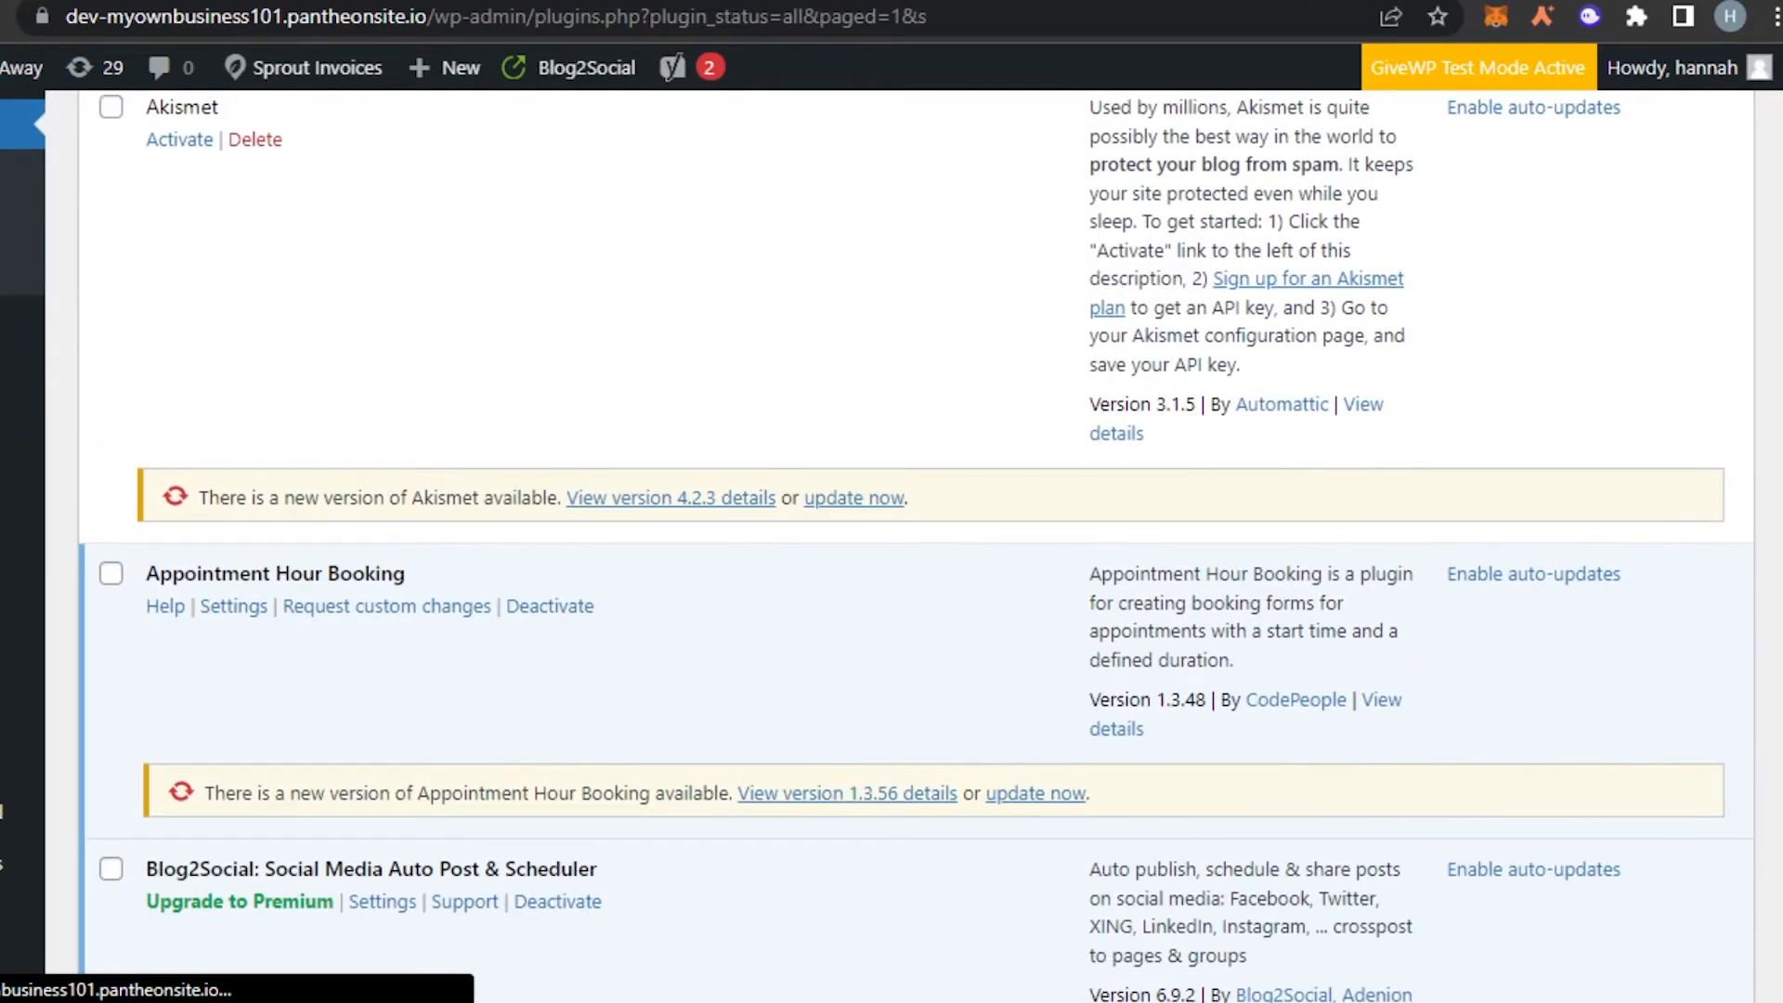
scroll(915, 548, "up", 3)
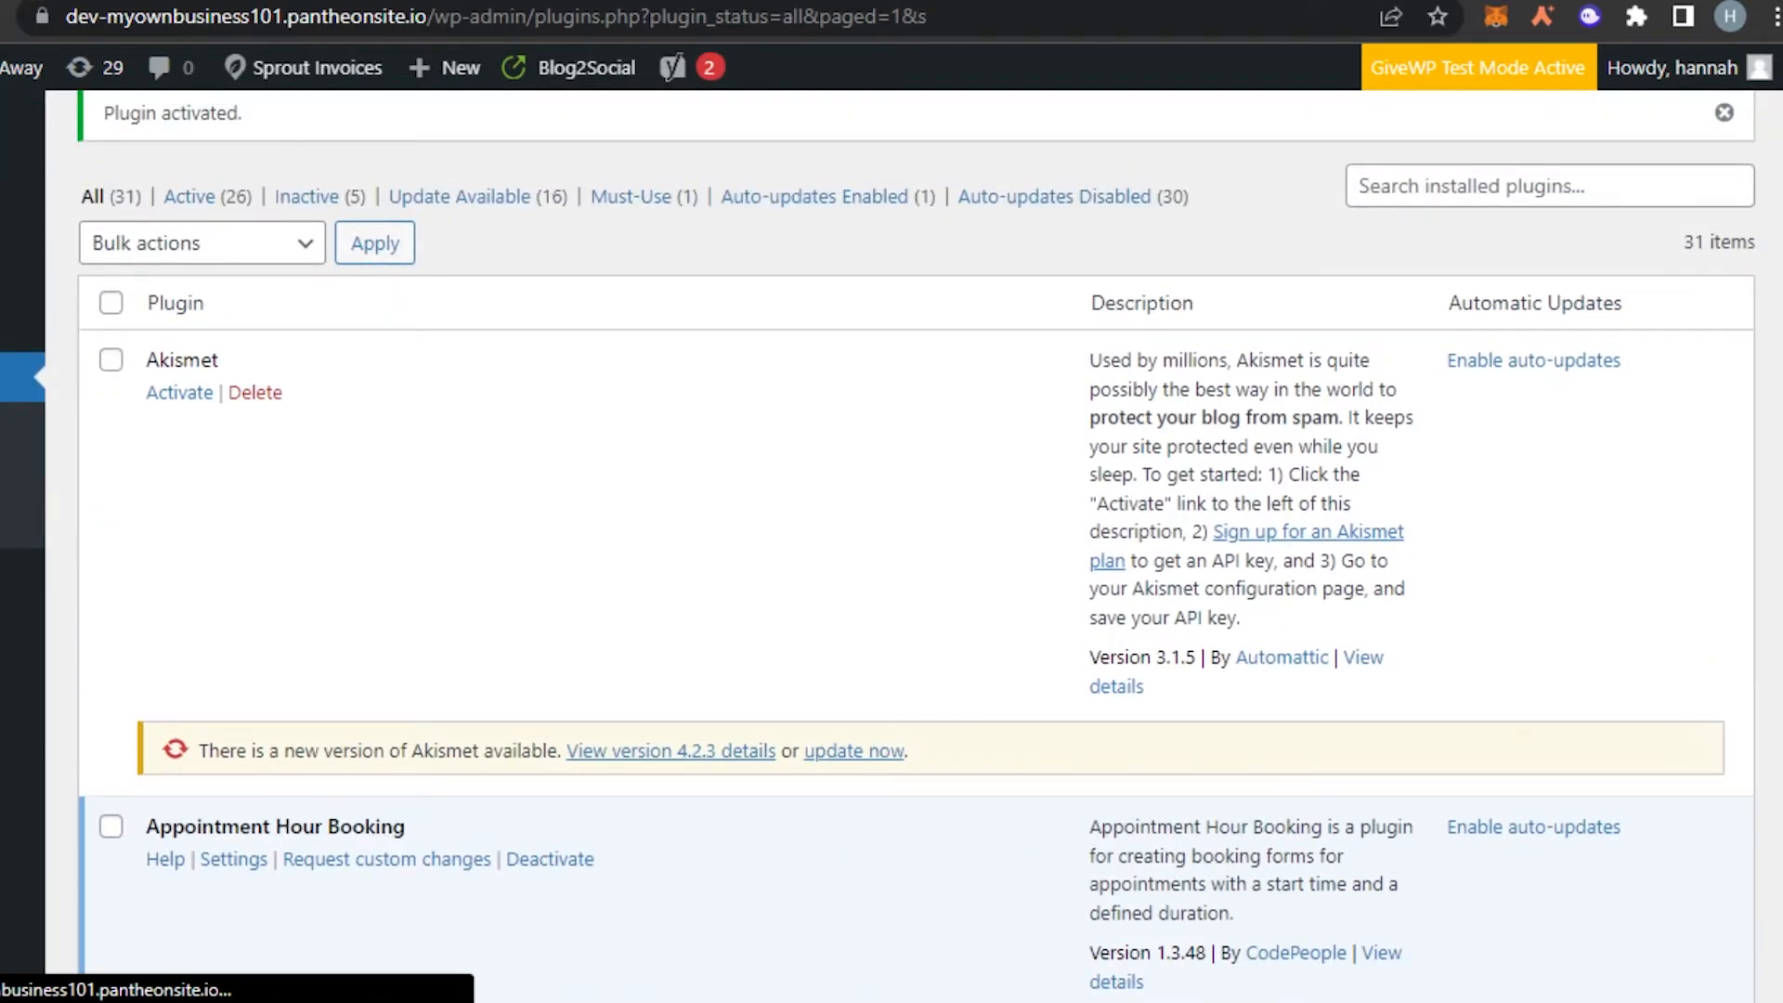
scroll(915, 548, "down", 15)
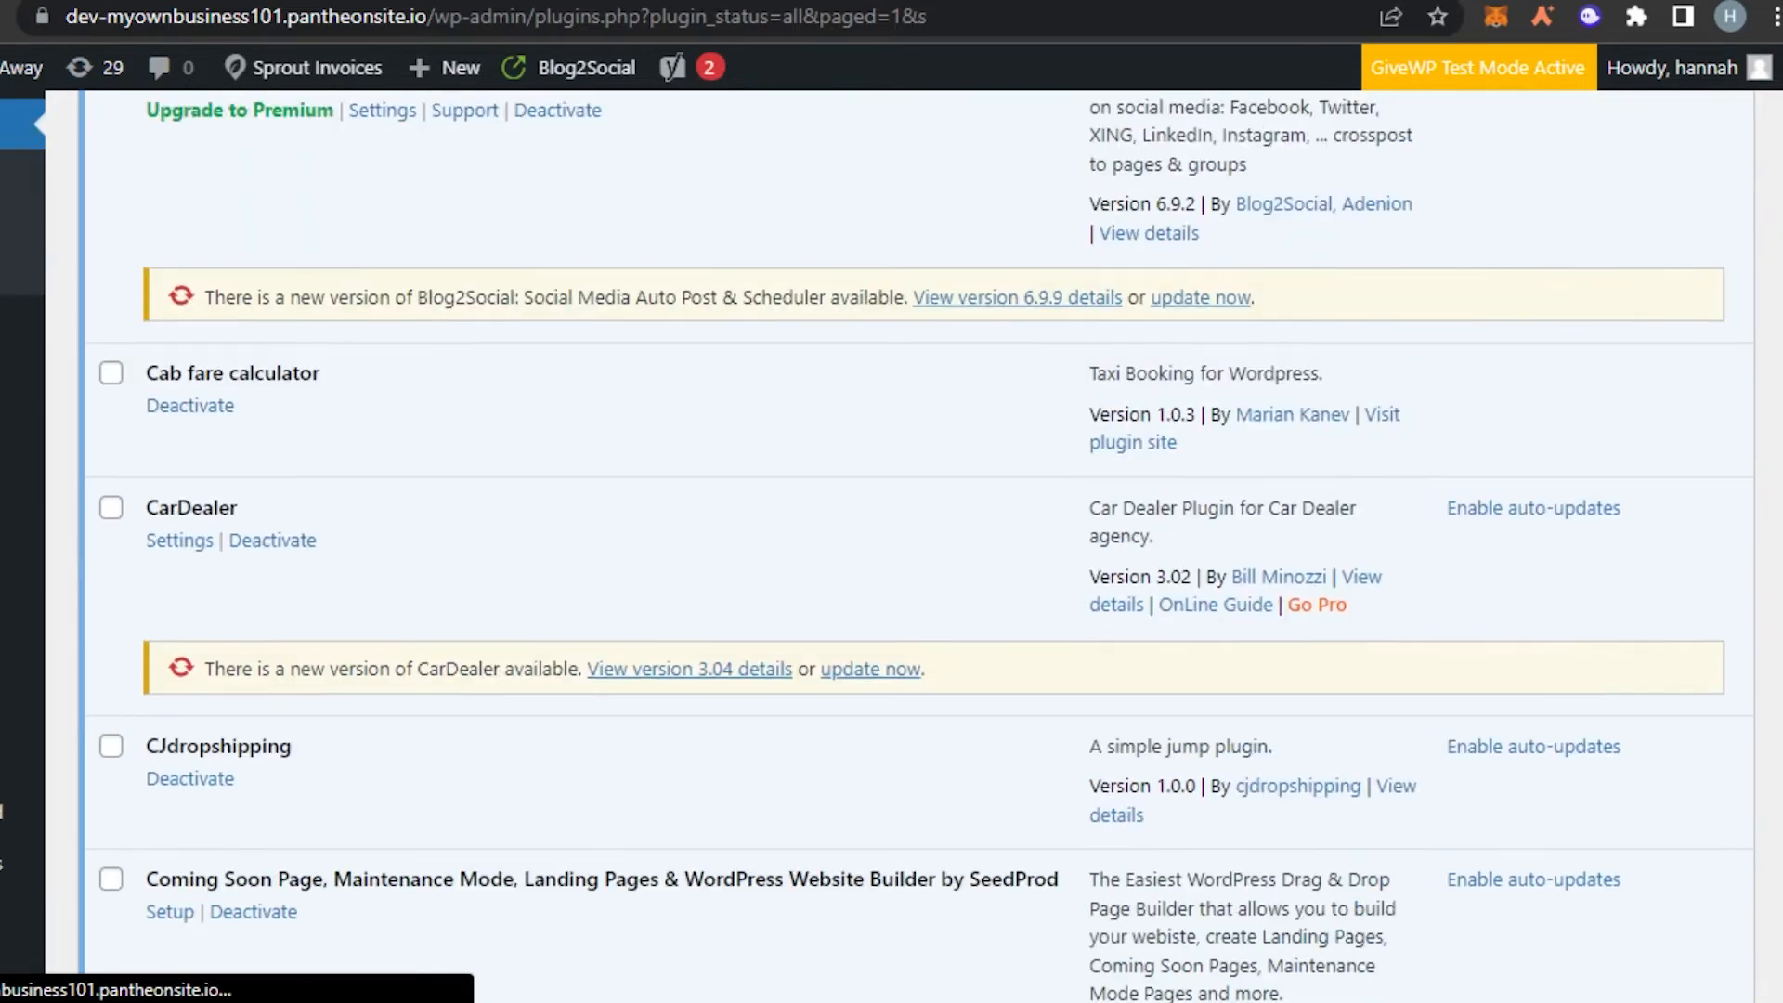
scroll(915, 548, "down", 15)
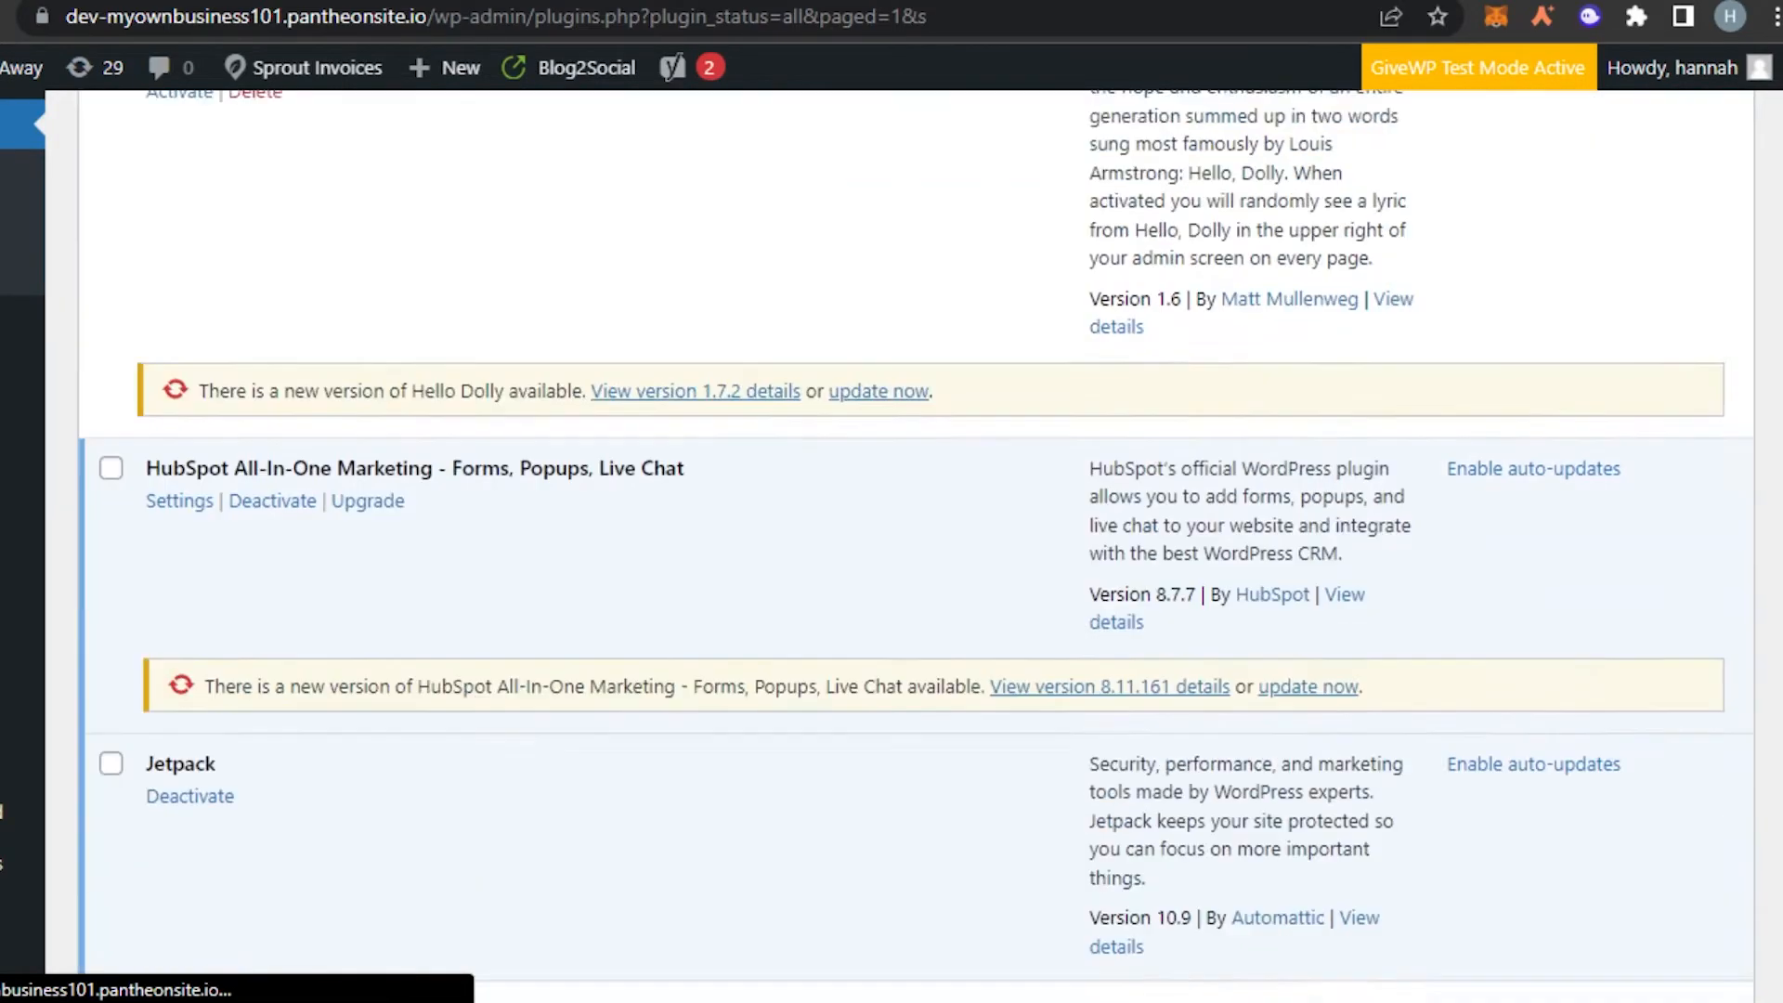
scroll(915, 548, "down", 15)
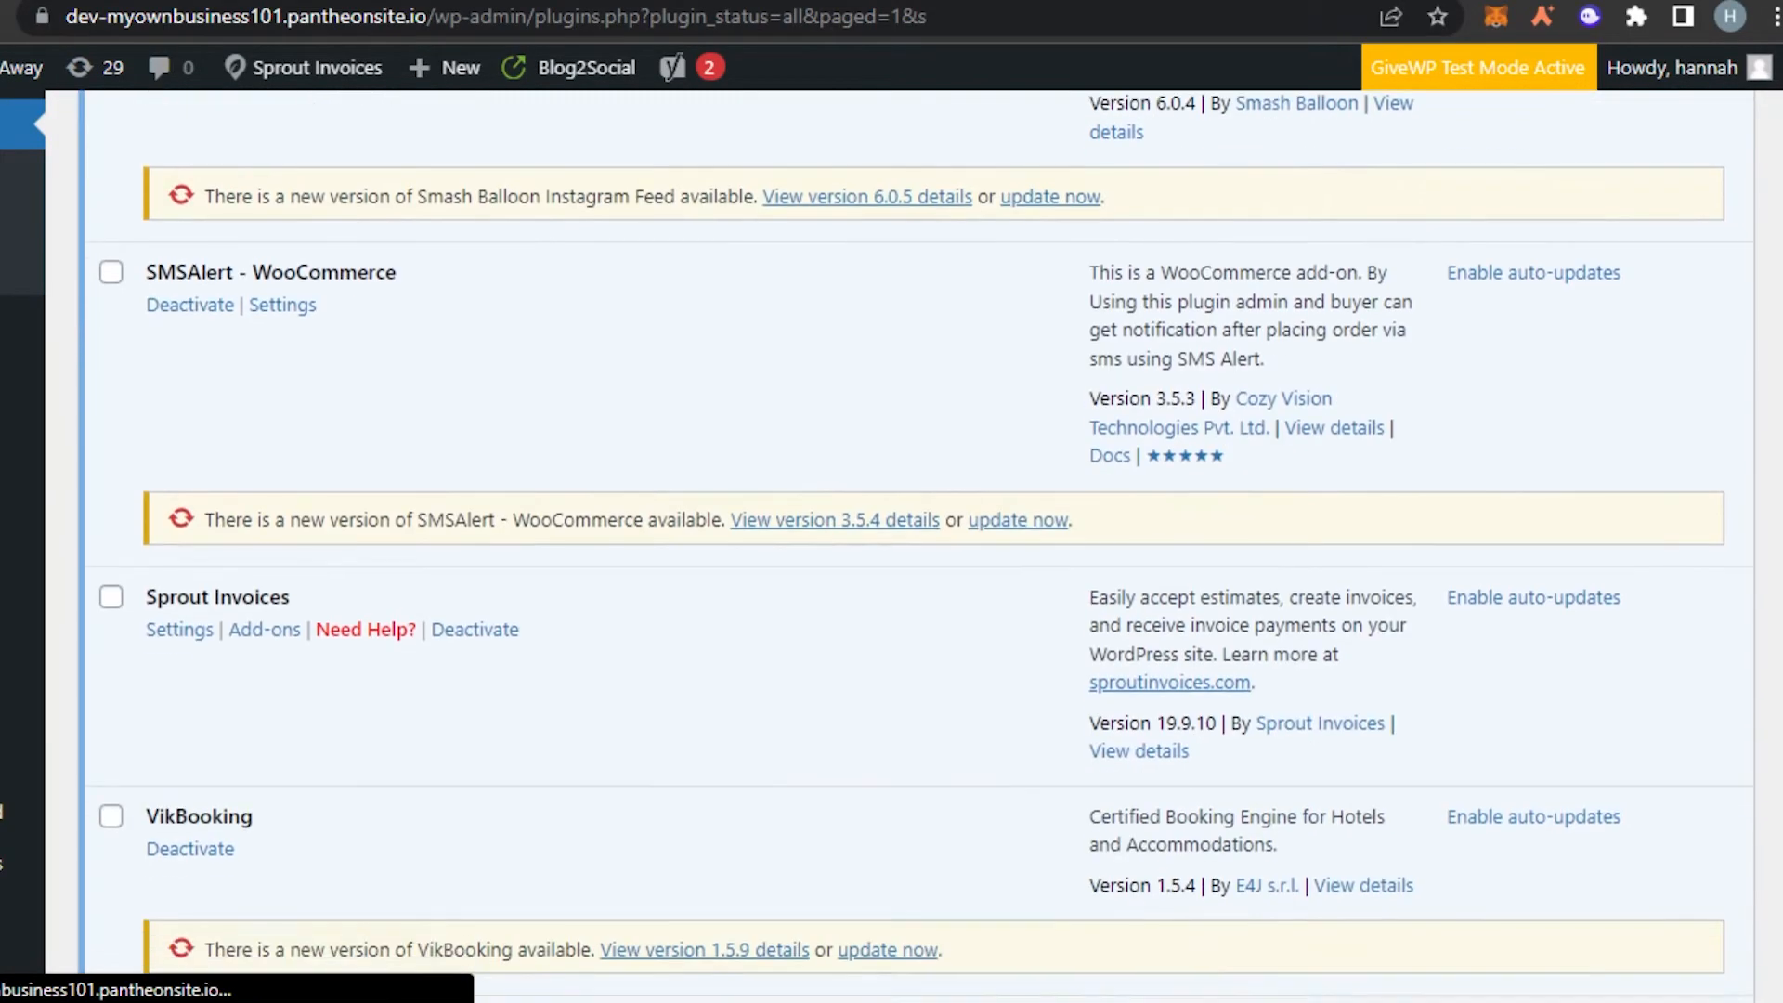
scroll(915, 548, "down", 7)
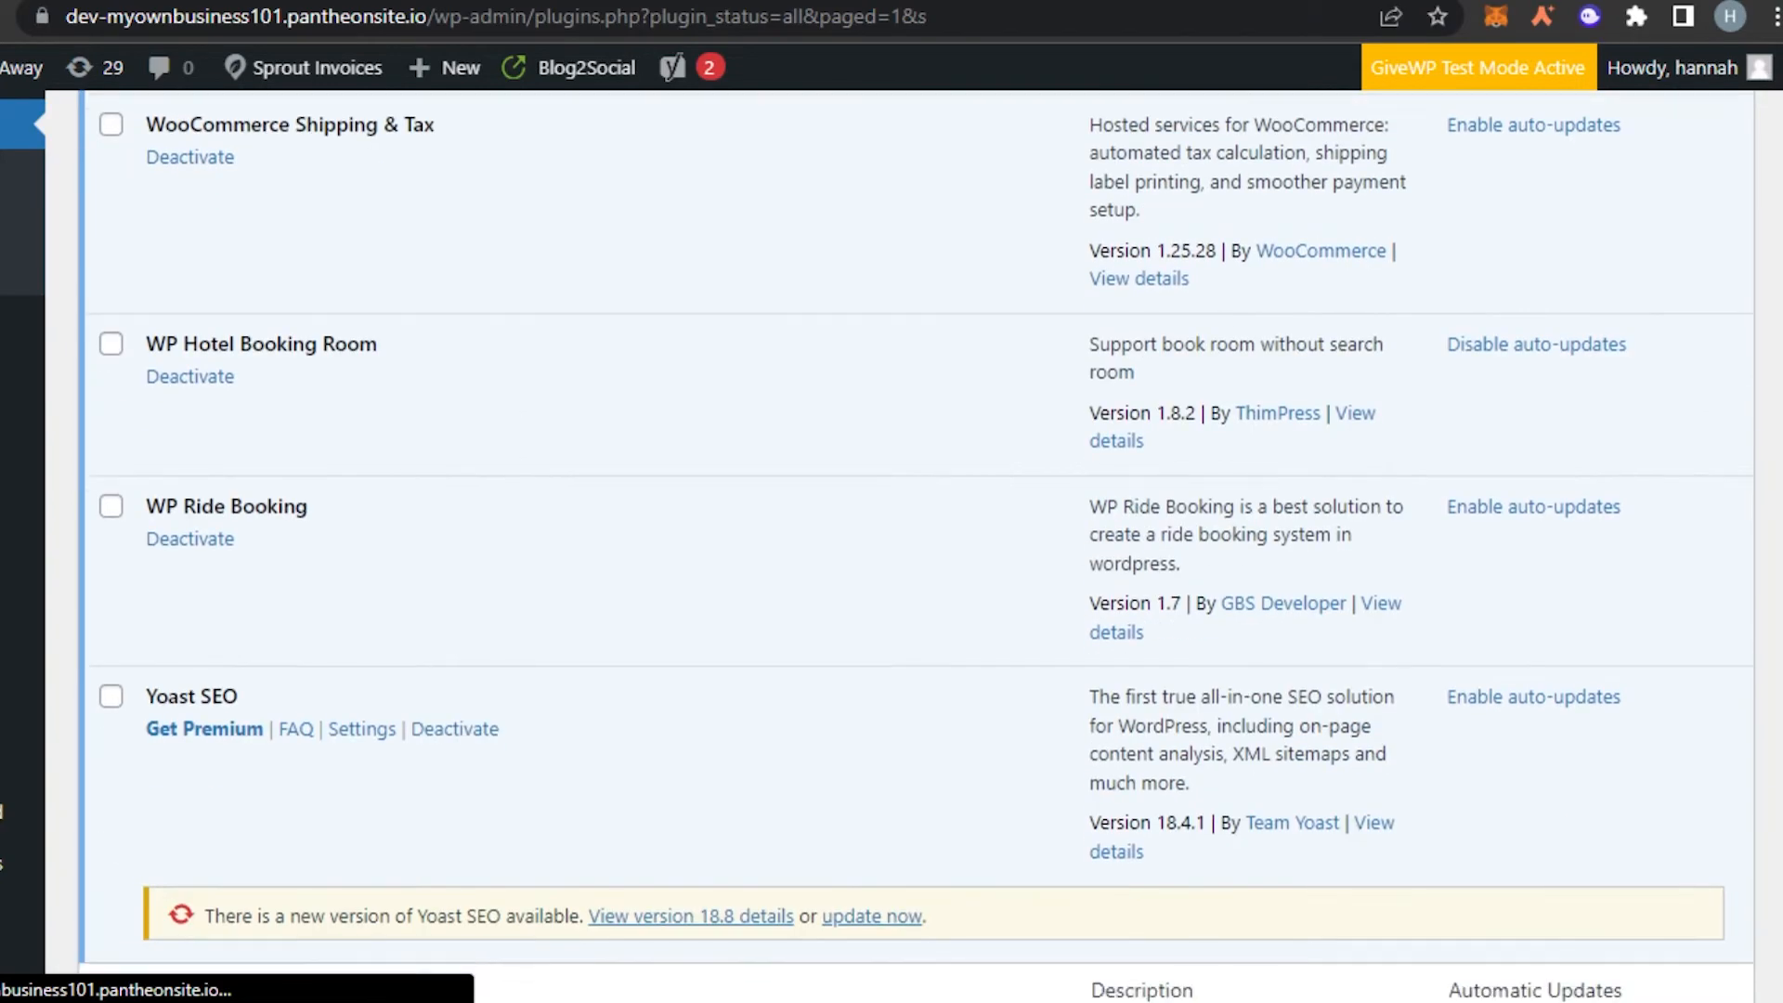
scroll(915, 548, "up", 3)
scroll(915, 548, "up", 15)
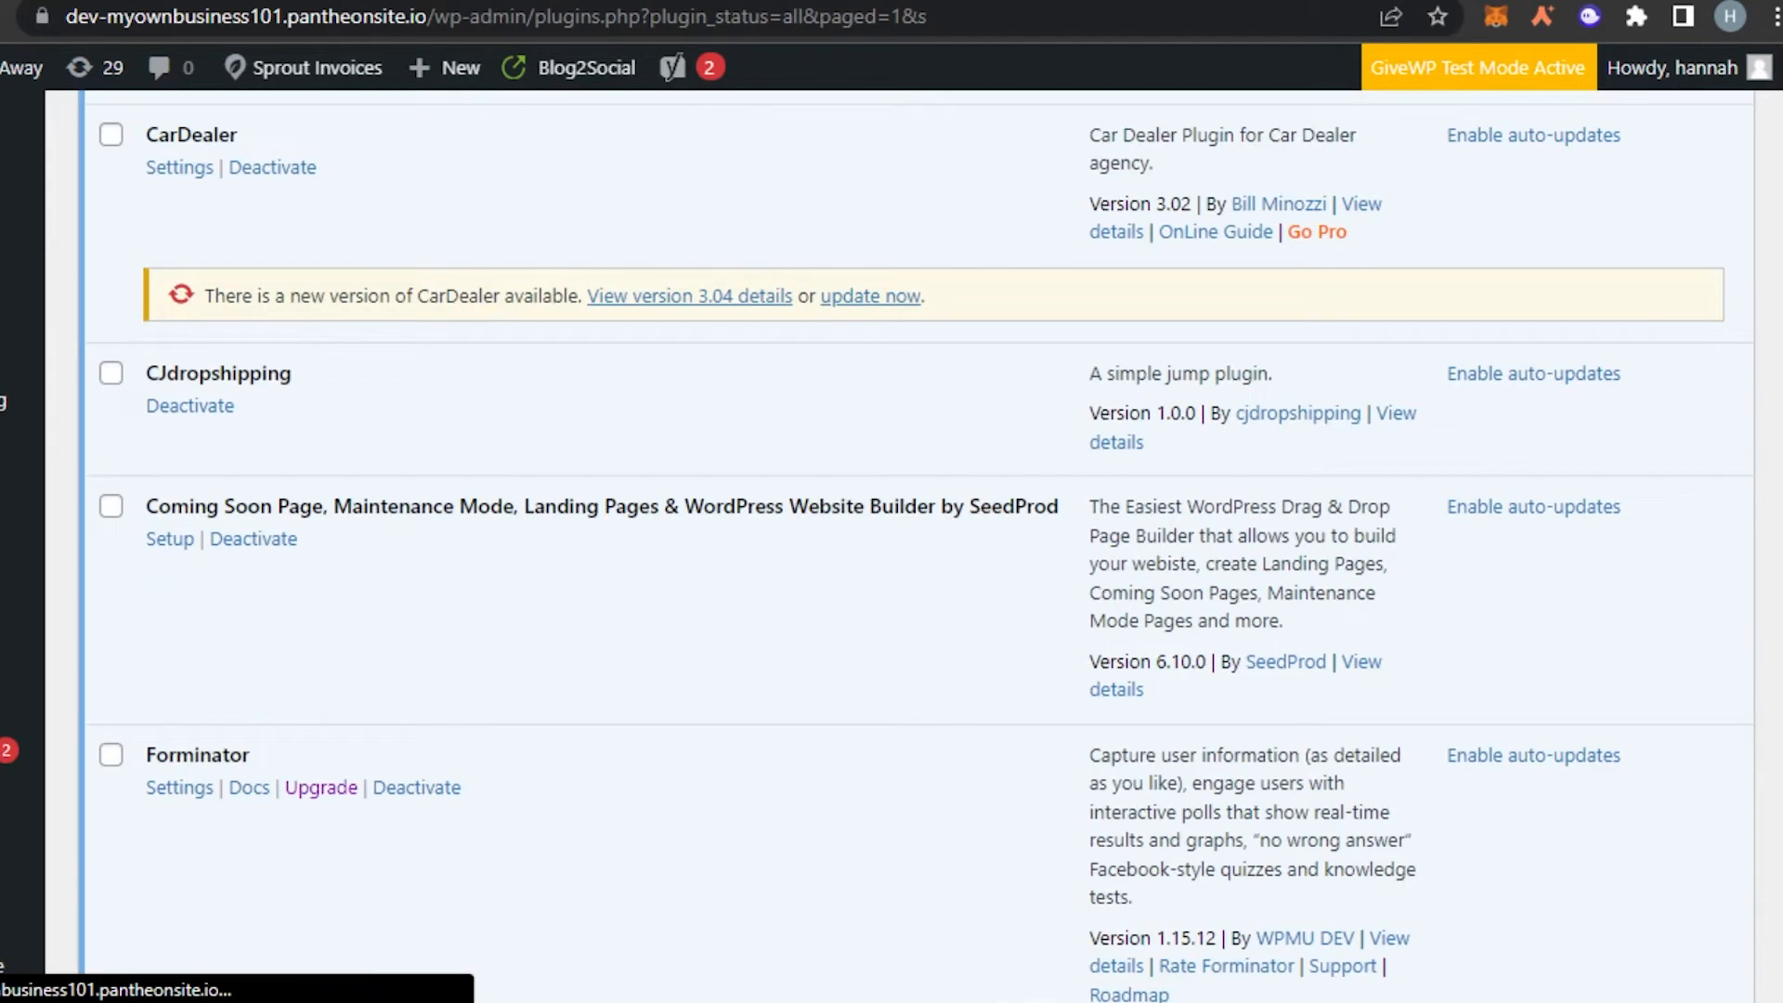
scroll(1034, 526, "down", 8)
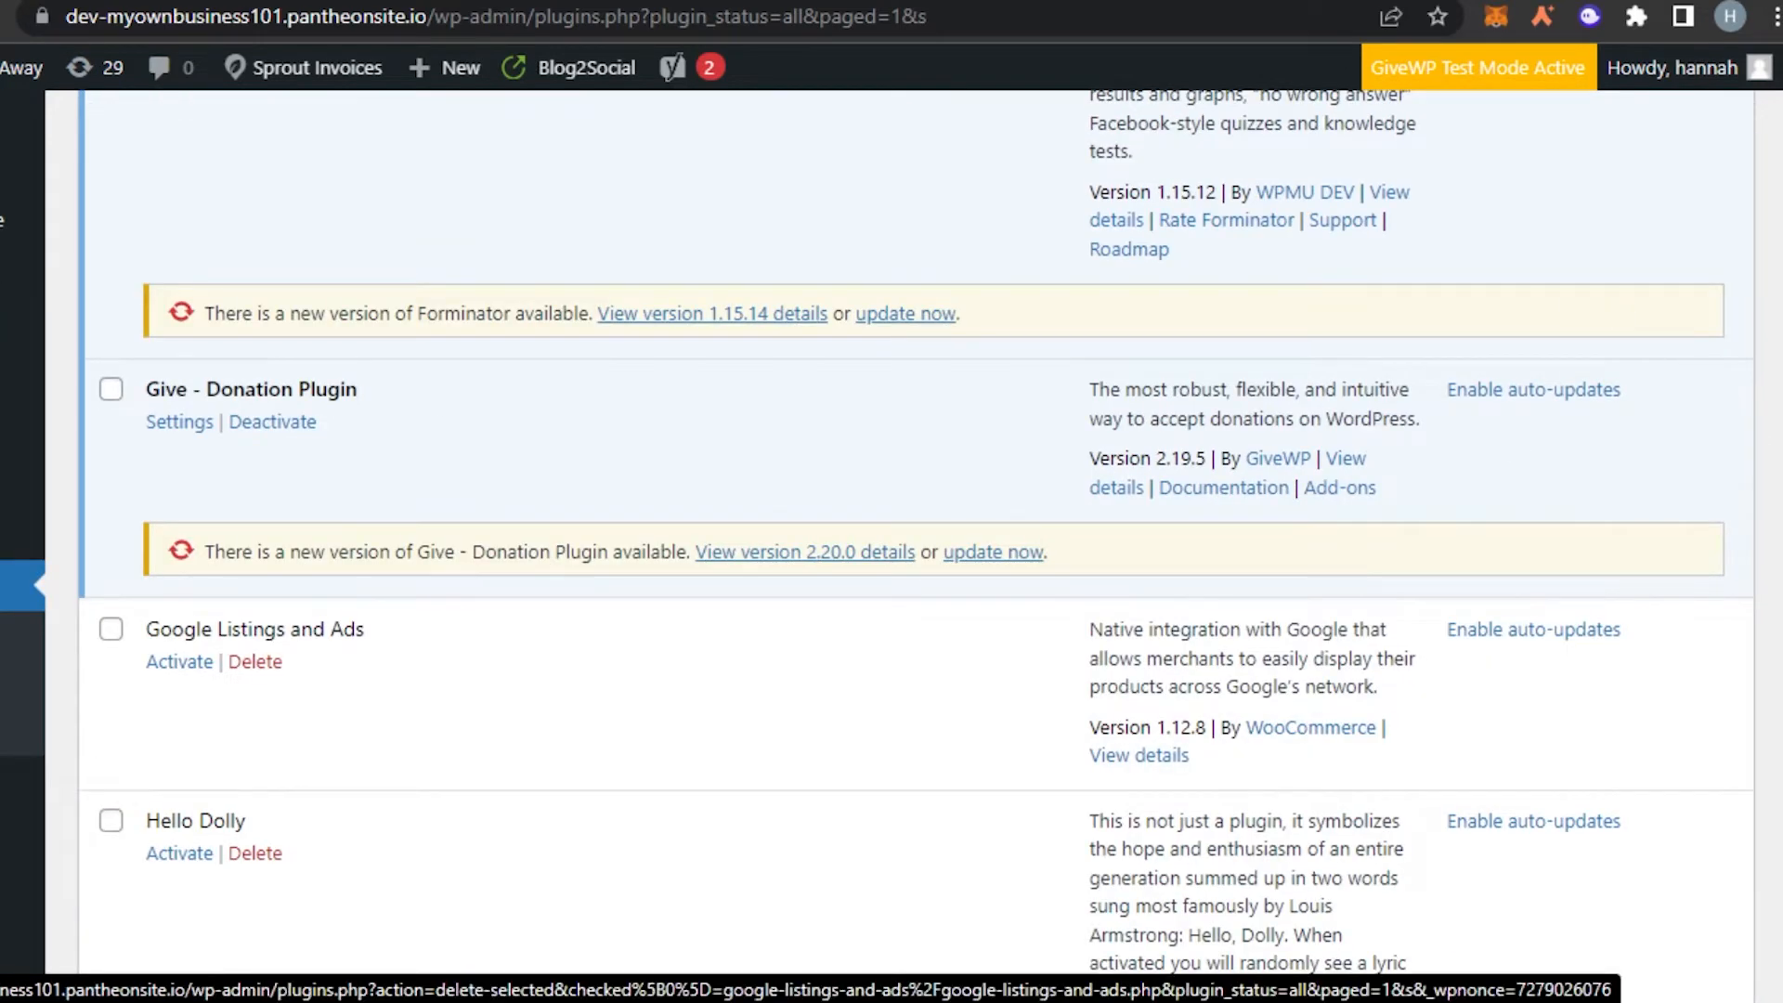
scroll(153, 520, "down", 8)
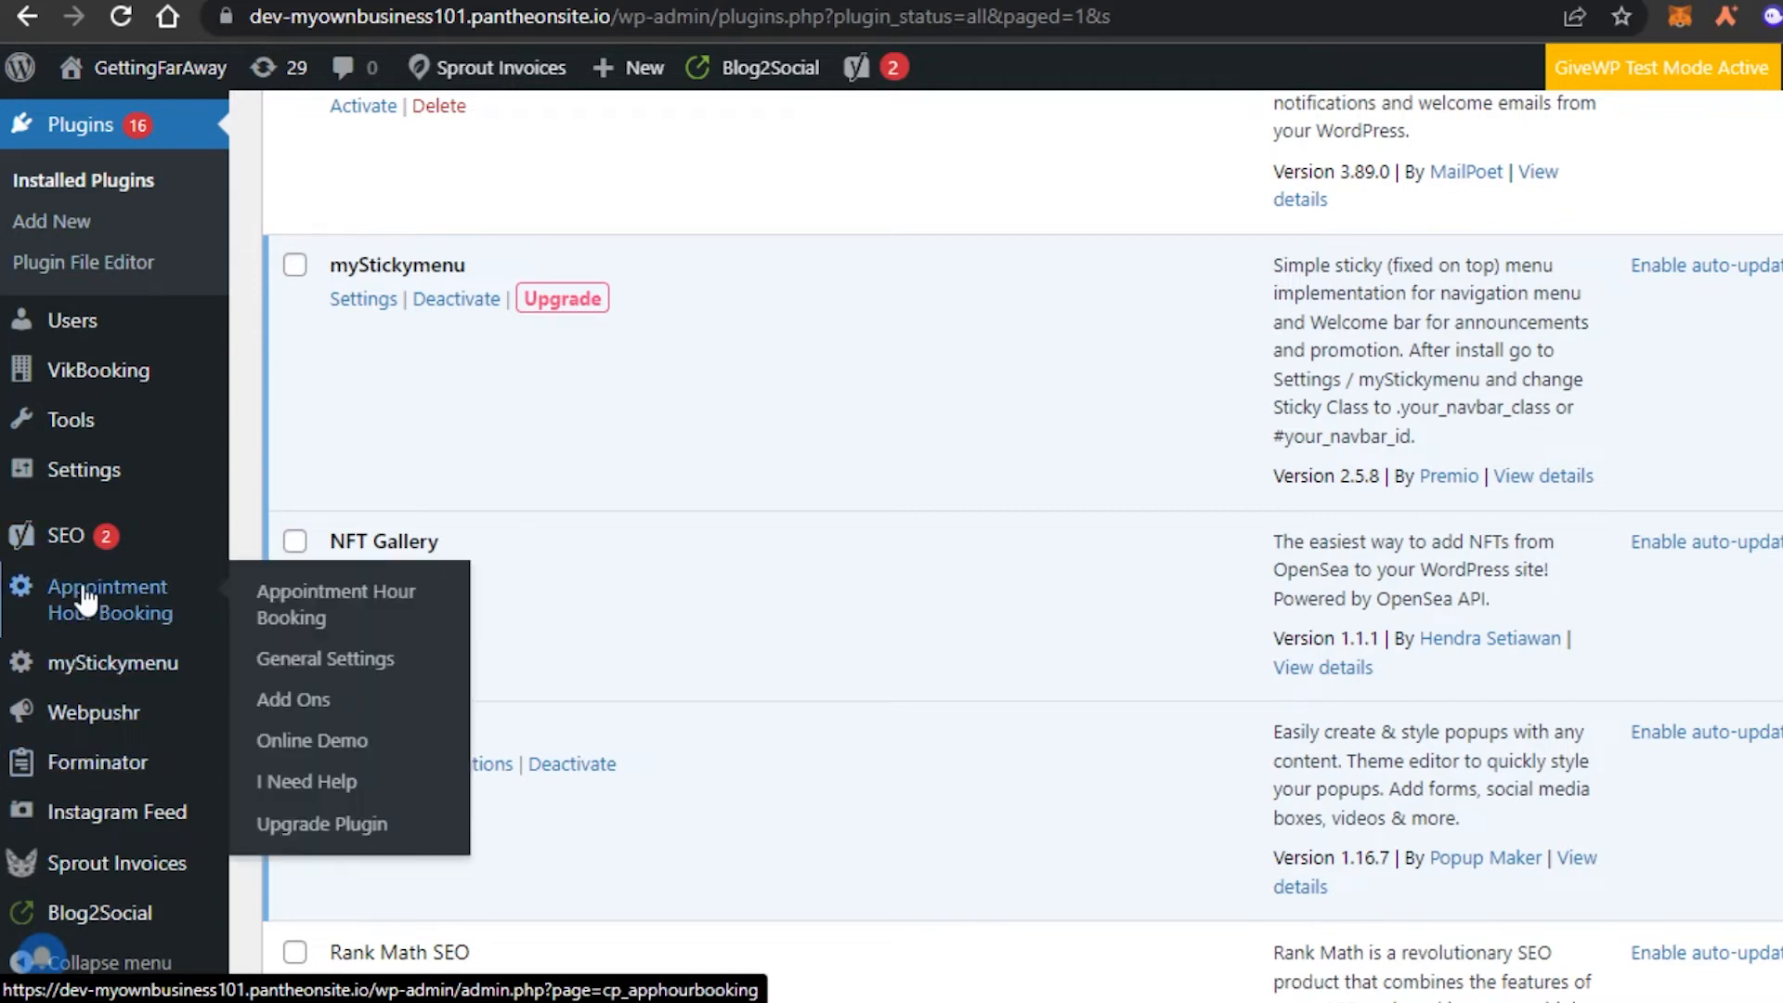
Step: Open the NFT Gallery plugin's settings page and bring its gallery options into view
scroll(70, 557, "down", 6)
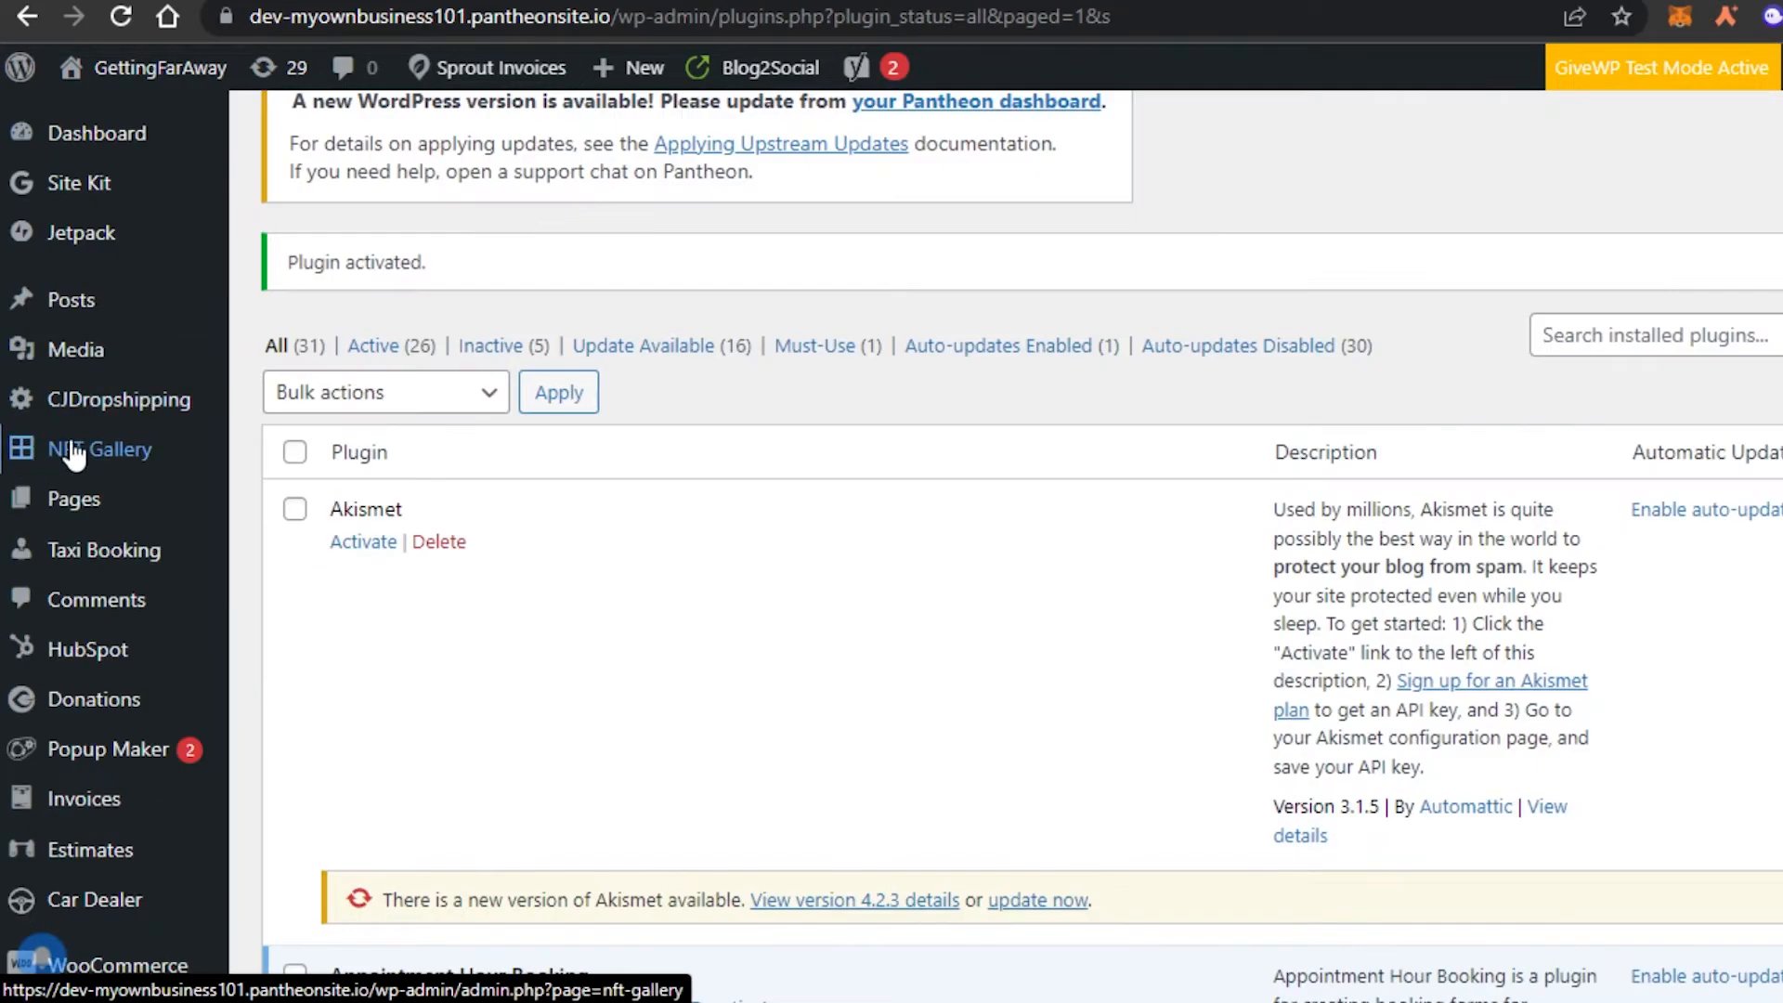
left_click(70, 451)
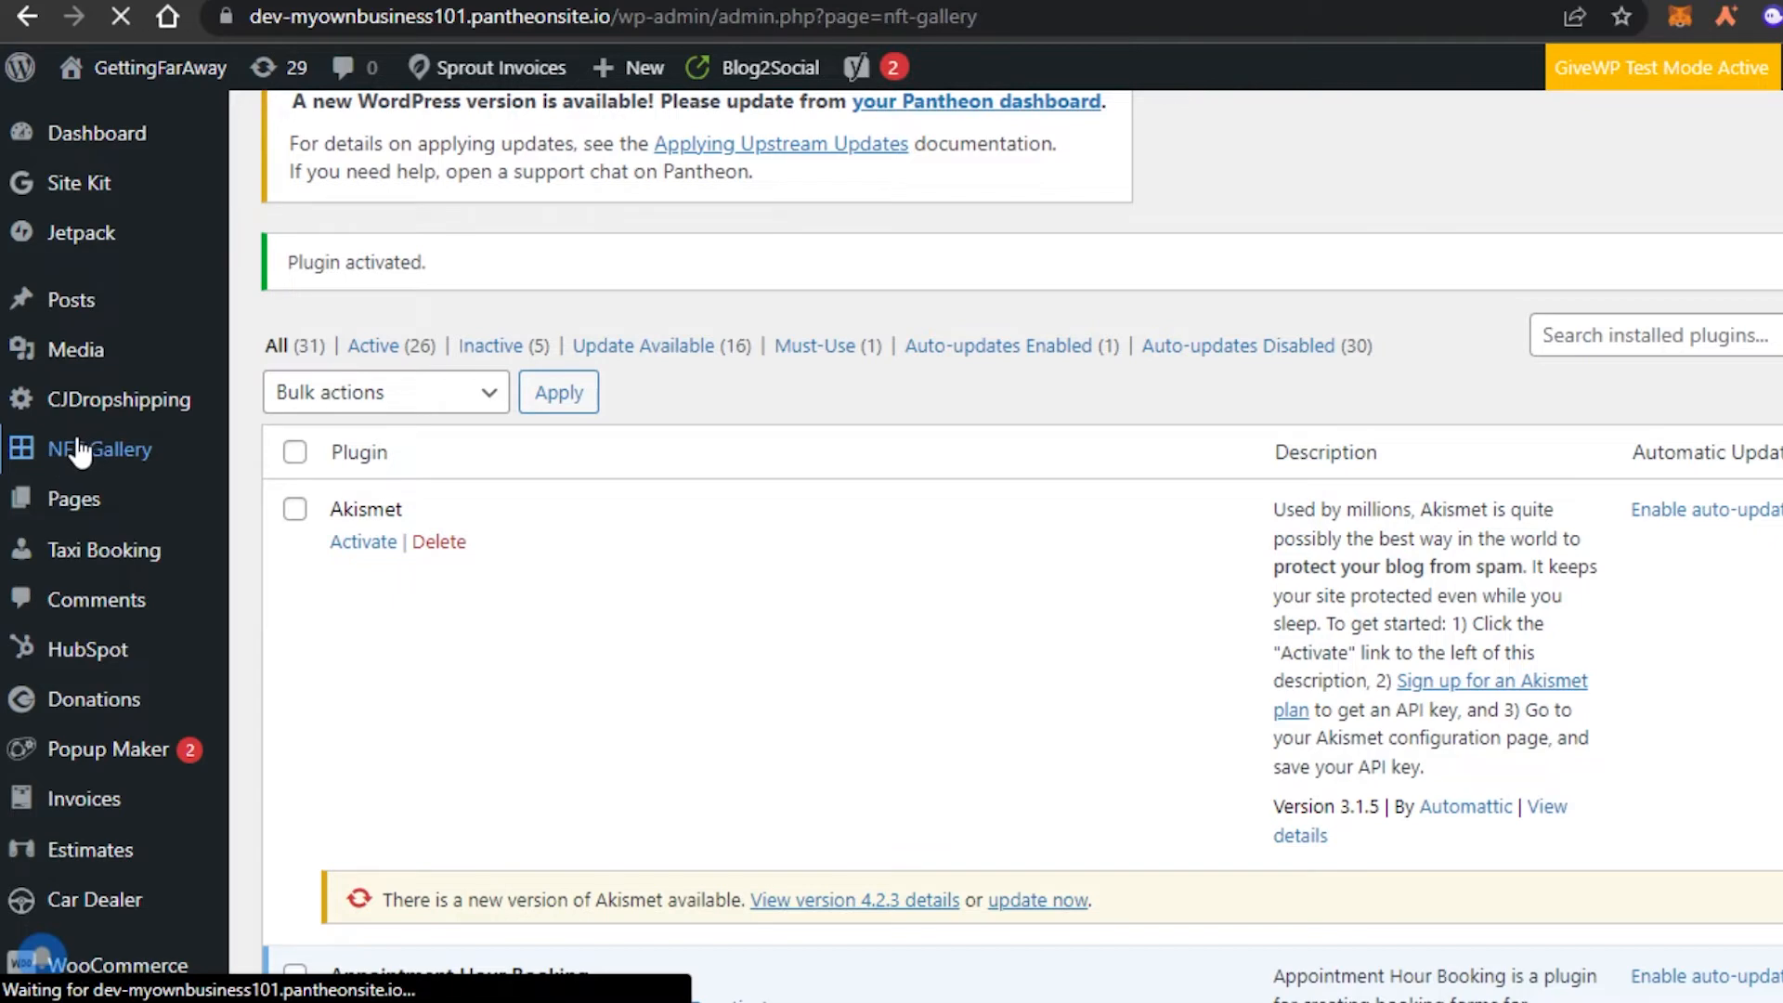
scroll(1261, 307, "down", 4)
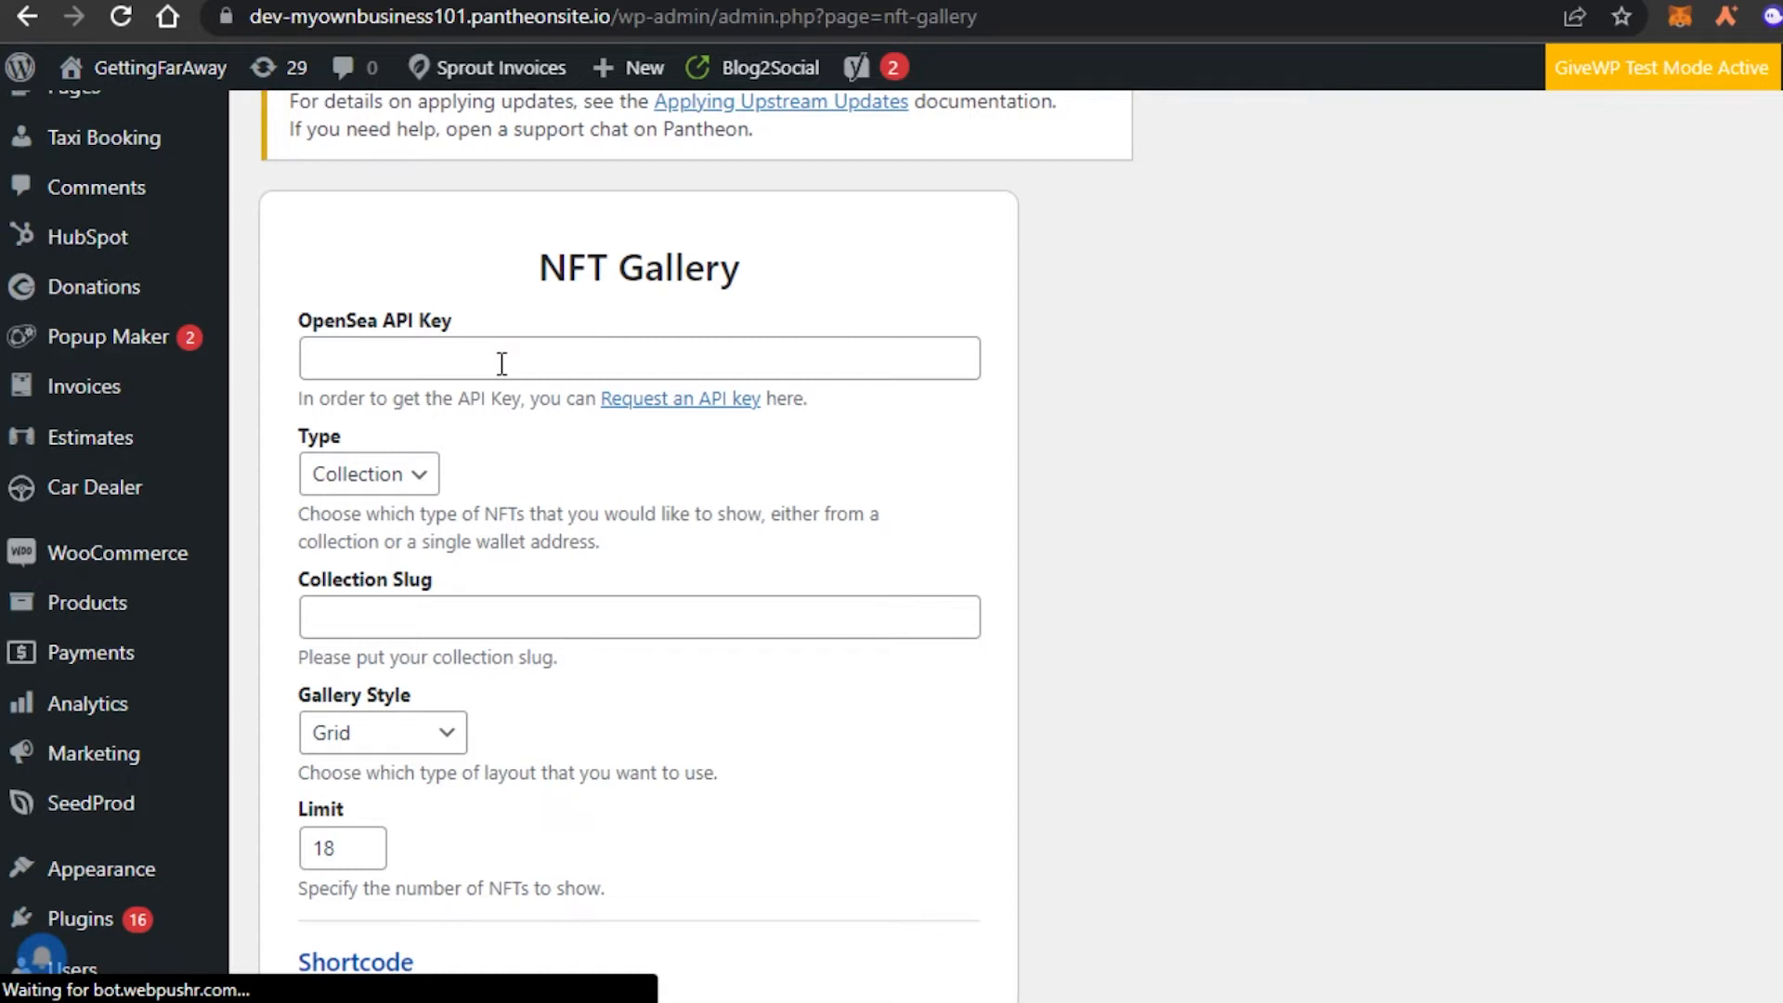
Step: Set the NFT Gallery type to Owner and select the Wallet Address field
left_click(401, 478)
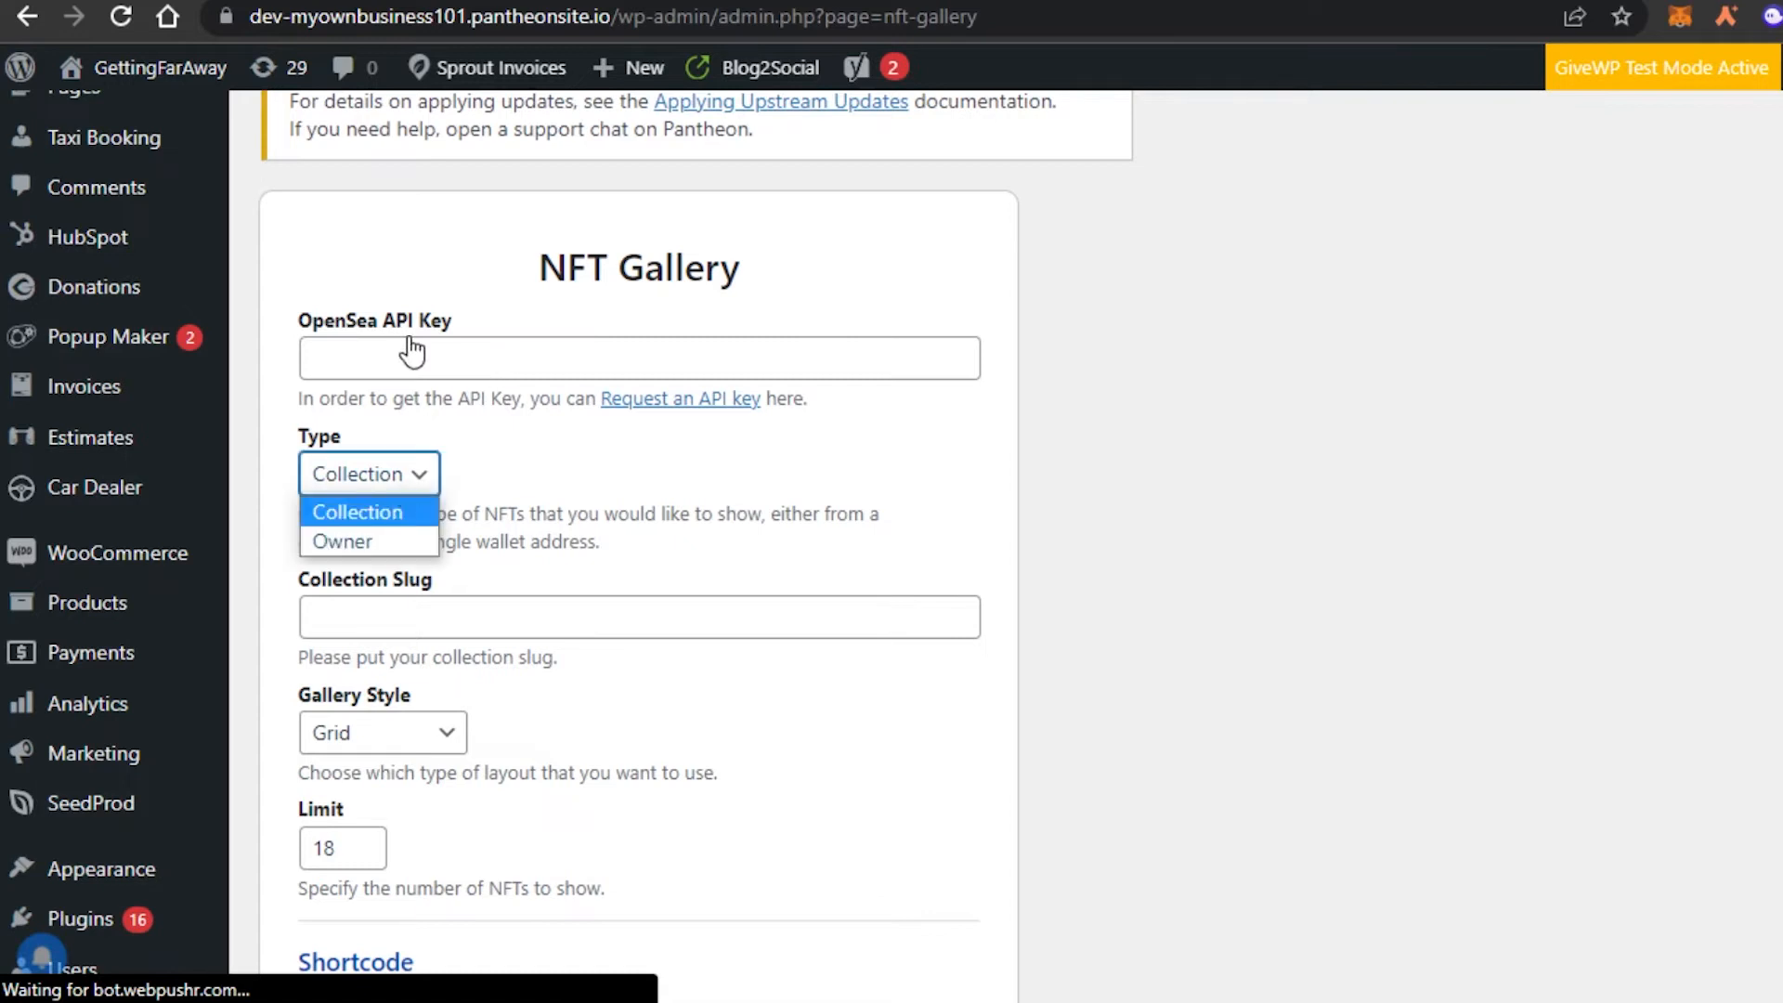
left_click(409, 350)
left_click(411, 482)
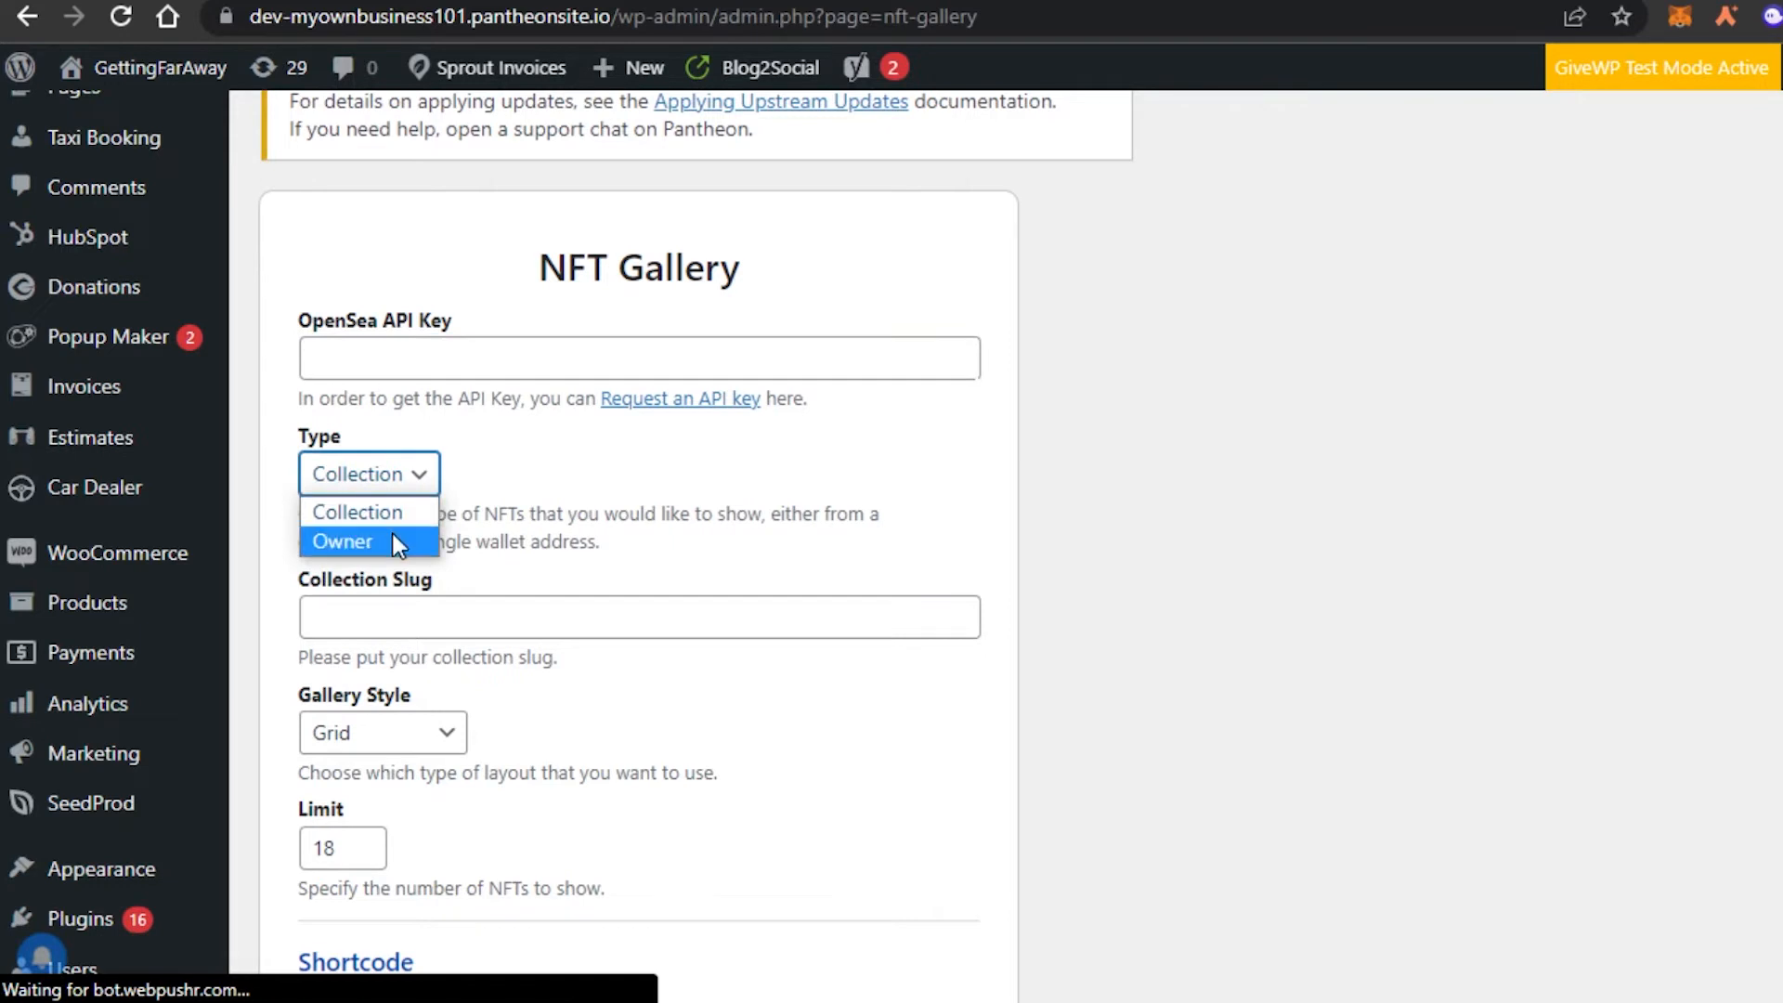
left_click(392, 537)
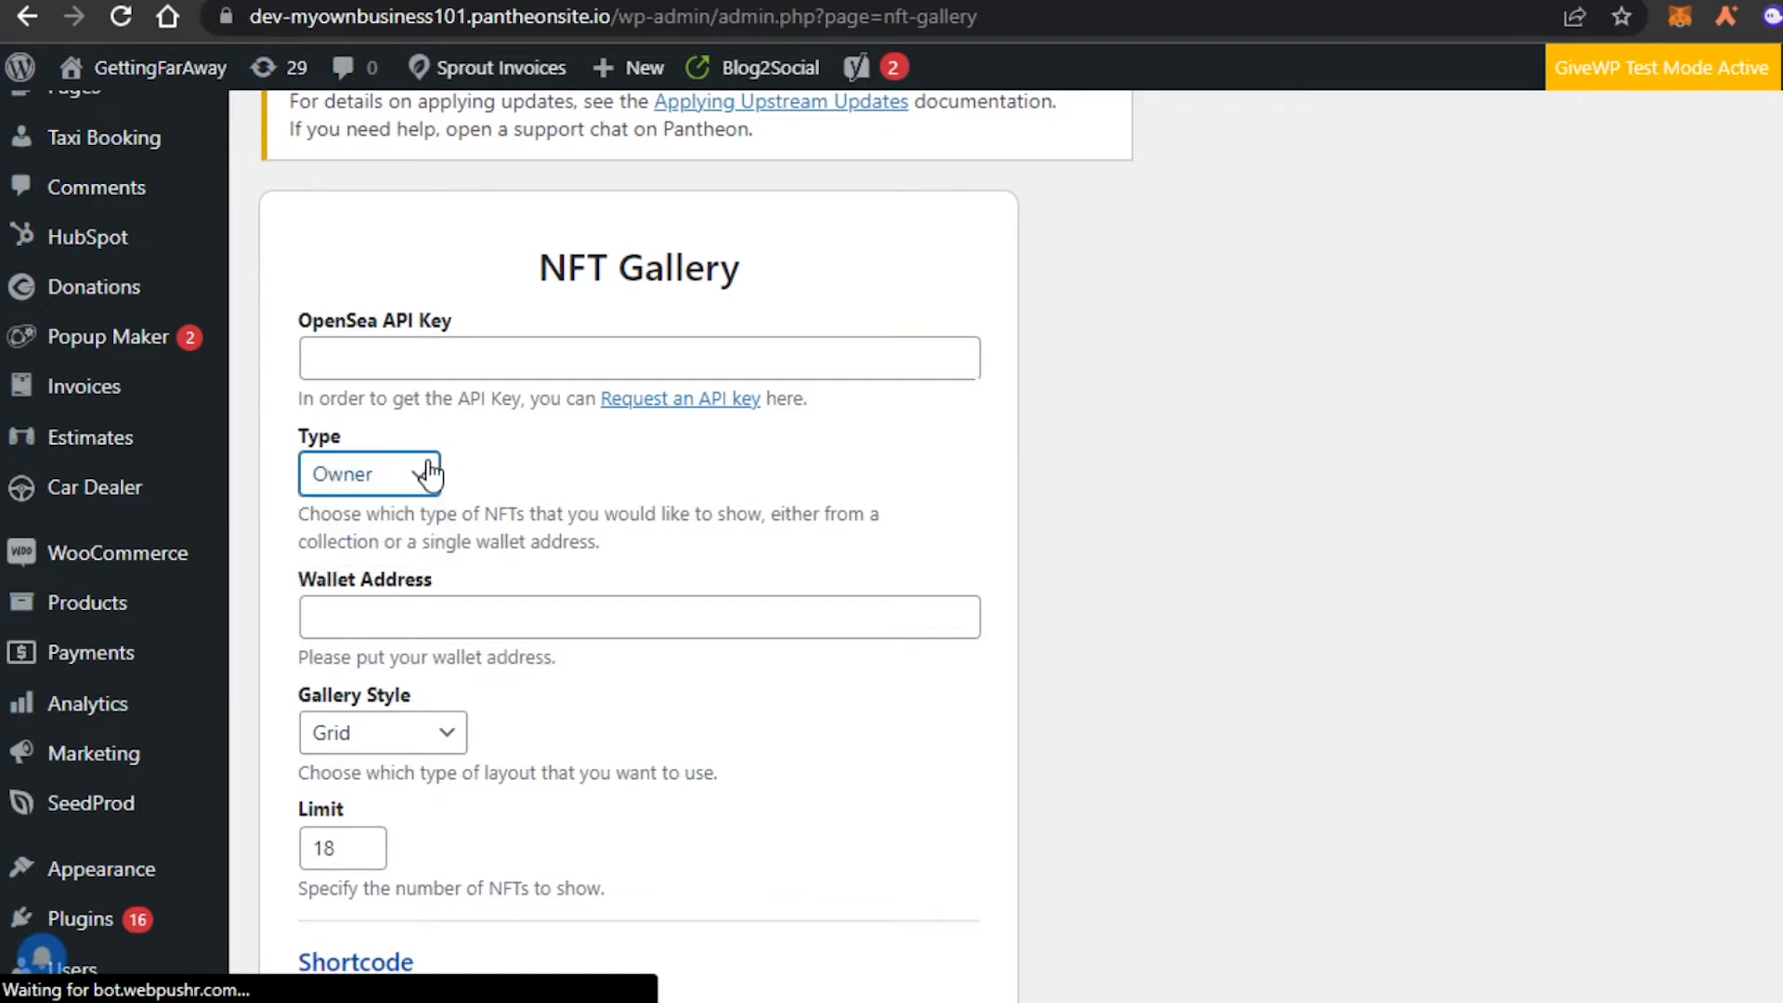
left_click(468, 618)
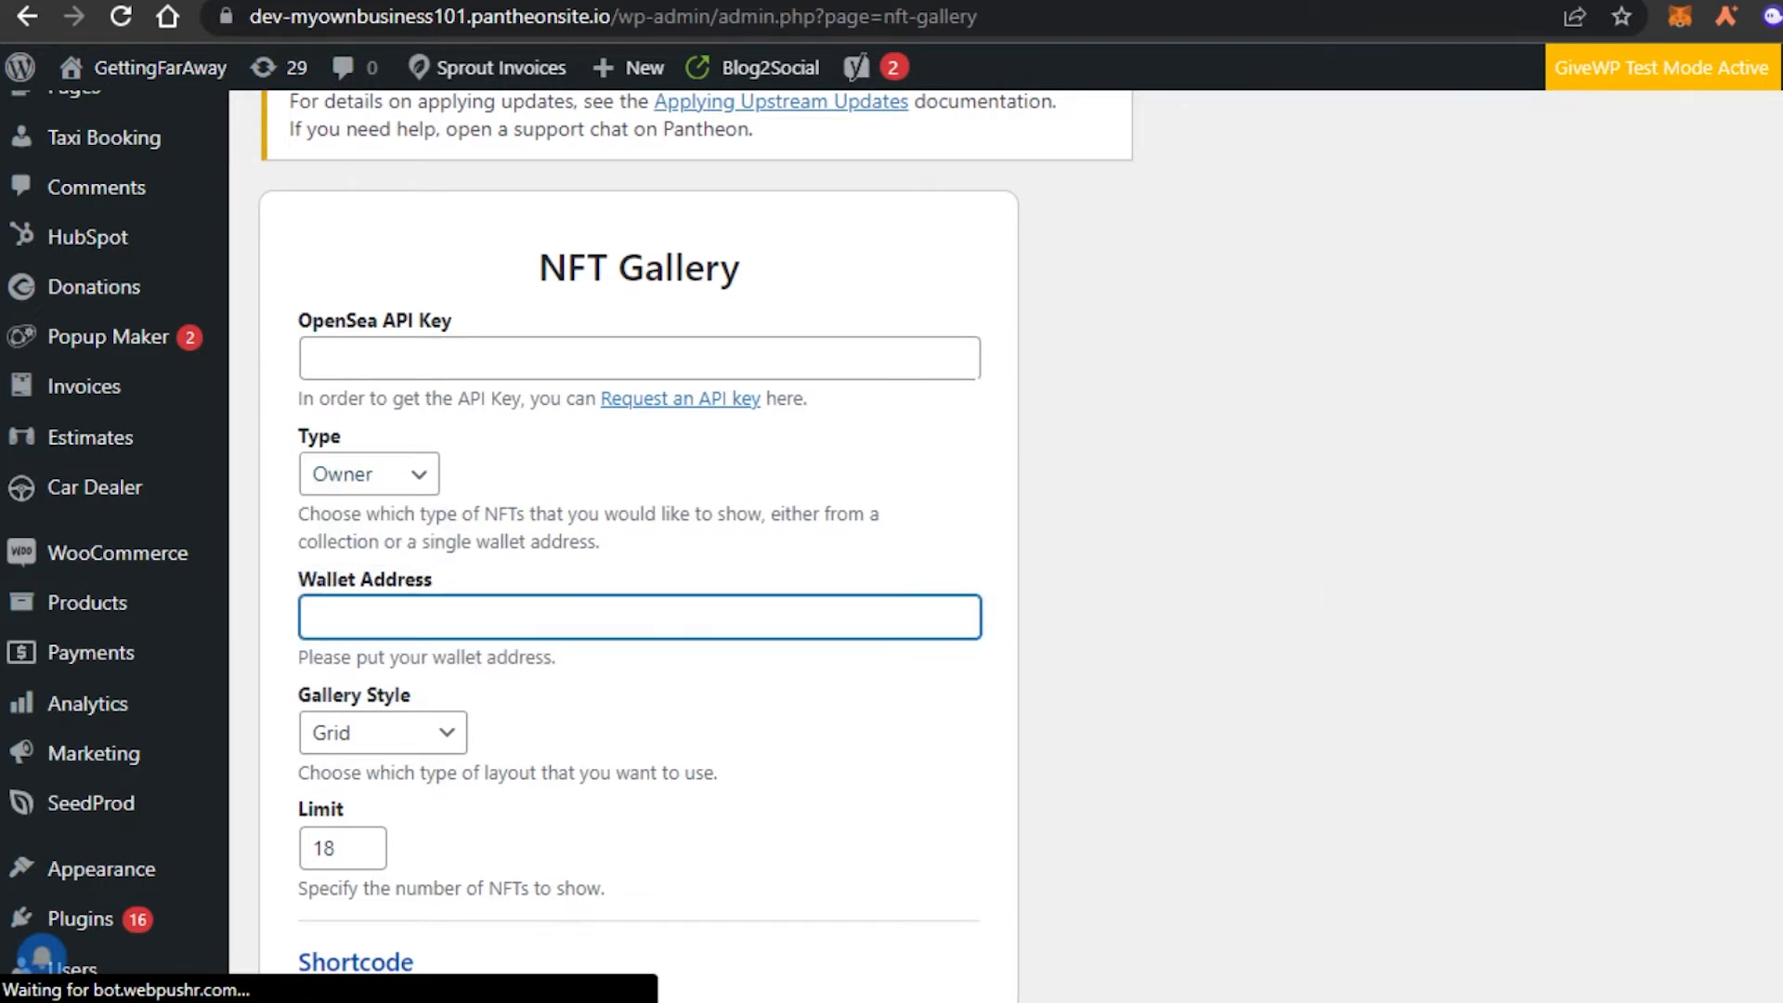
Step: Check the available gallery styles and choose Grid for the NFT gallery
scroll(417, 428, "down", 3)
left_click(417, 423)
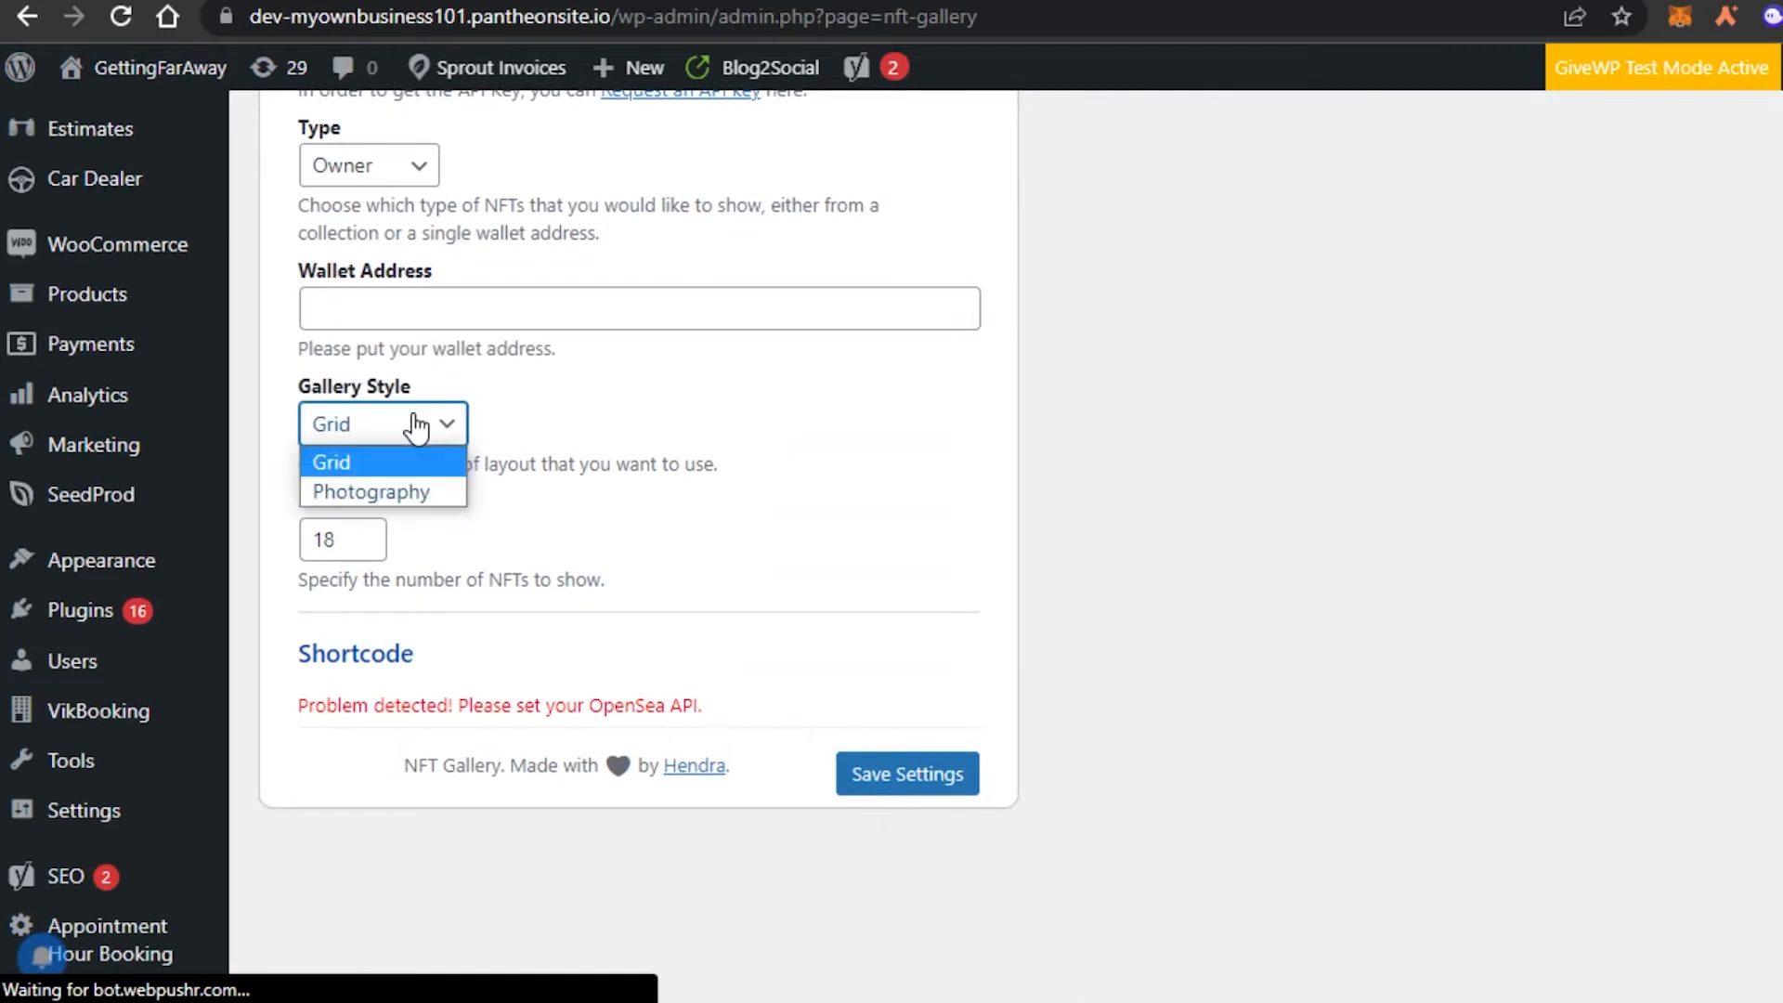
left_click(399, 463)
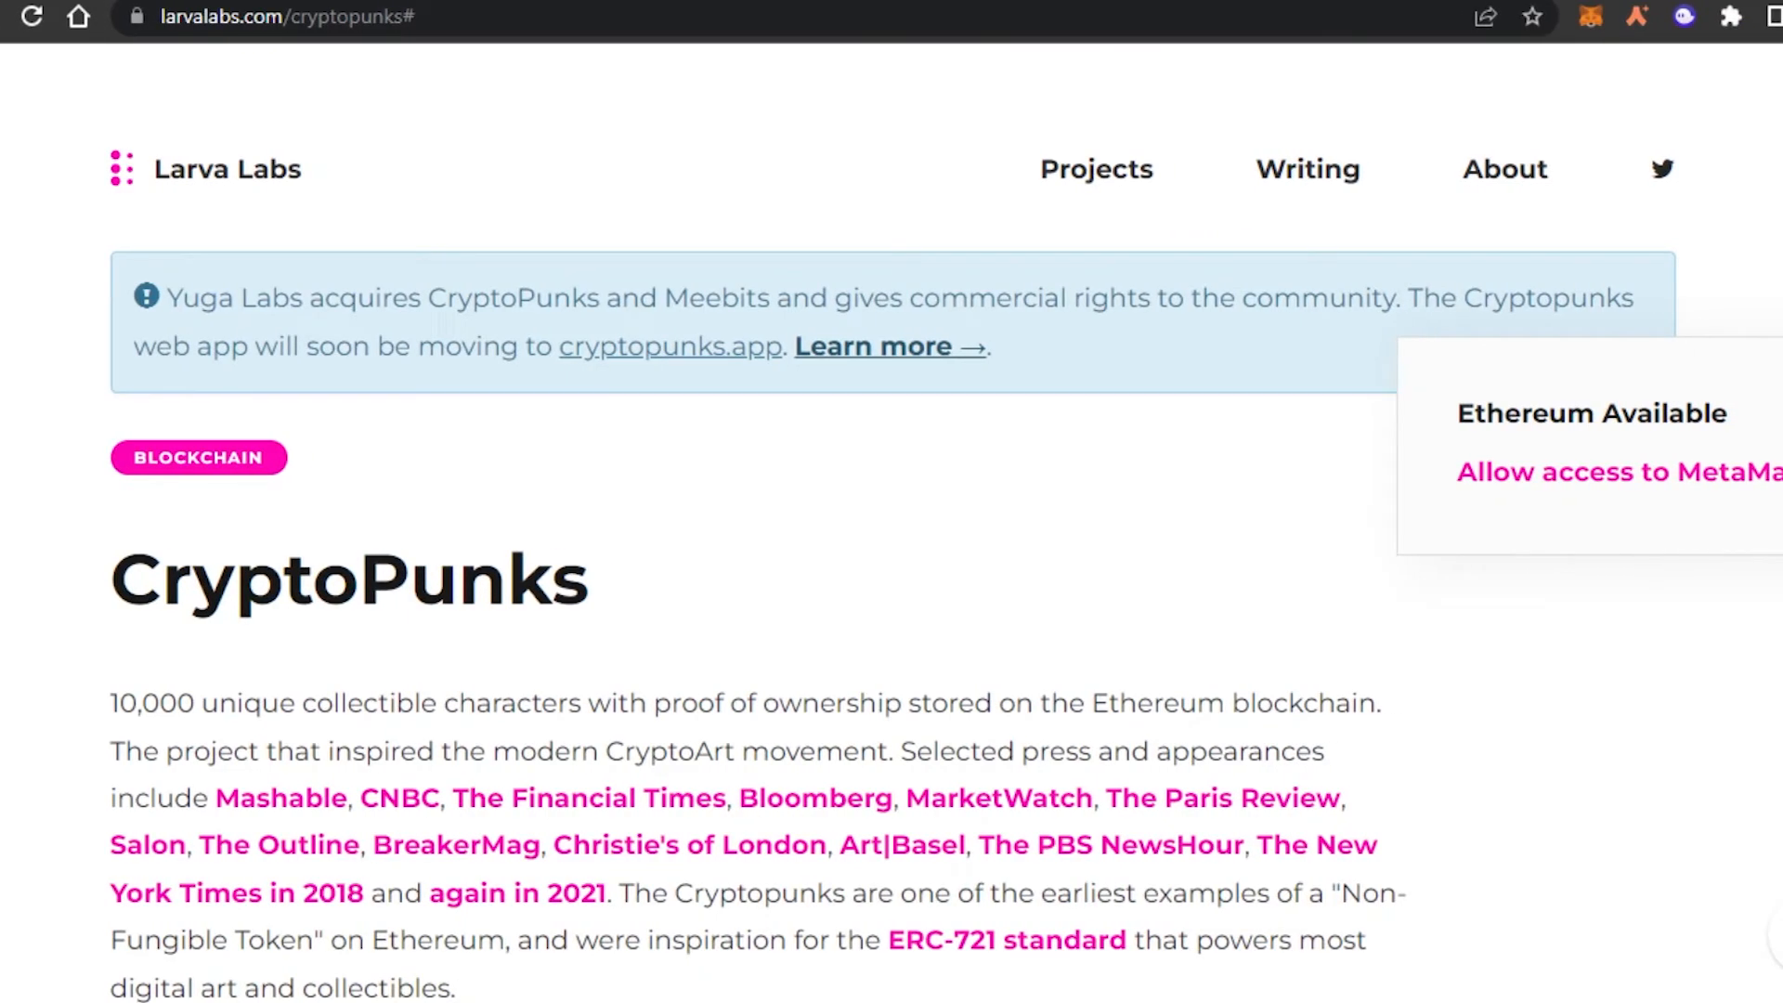
Step: Revisit the CryptoPunks and World of Women sites to examine how they lay out their NFT artwork
scroll(693, 193, "down", 10)
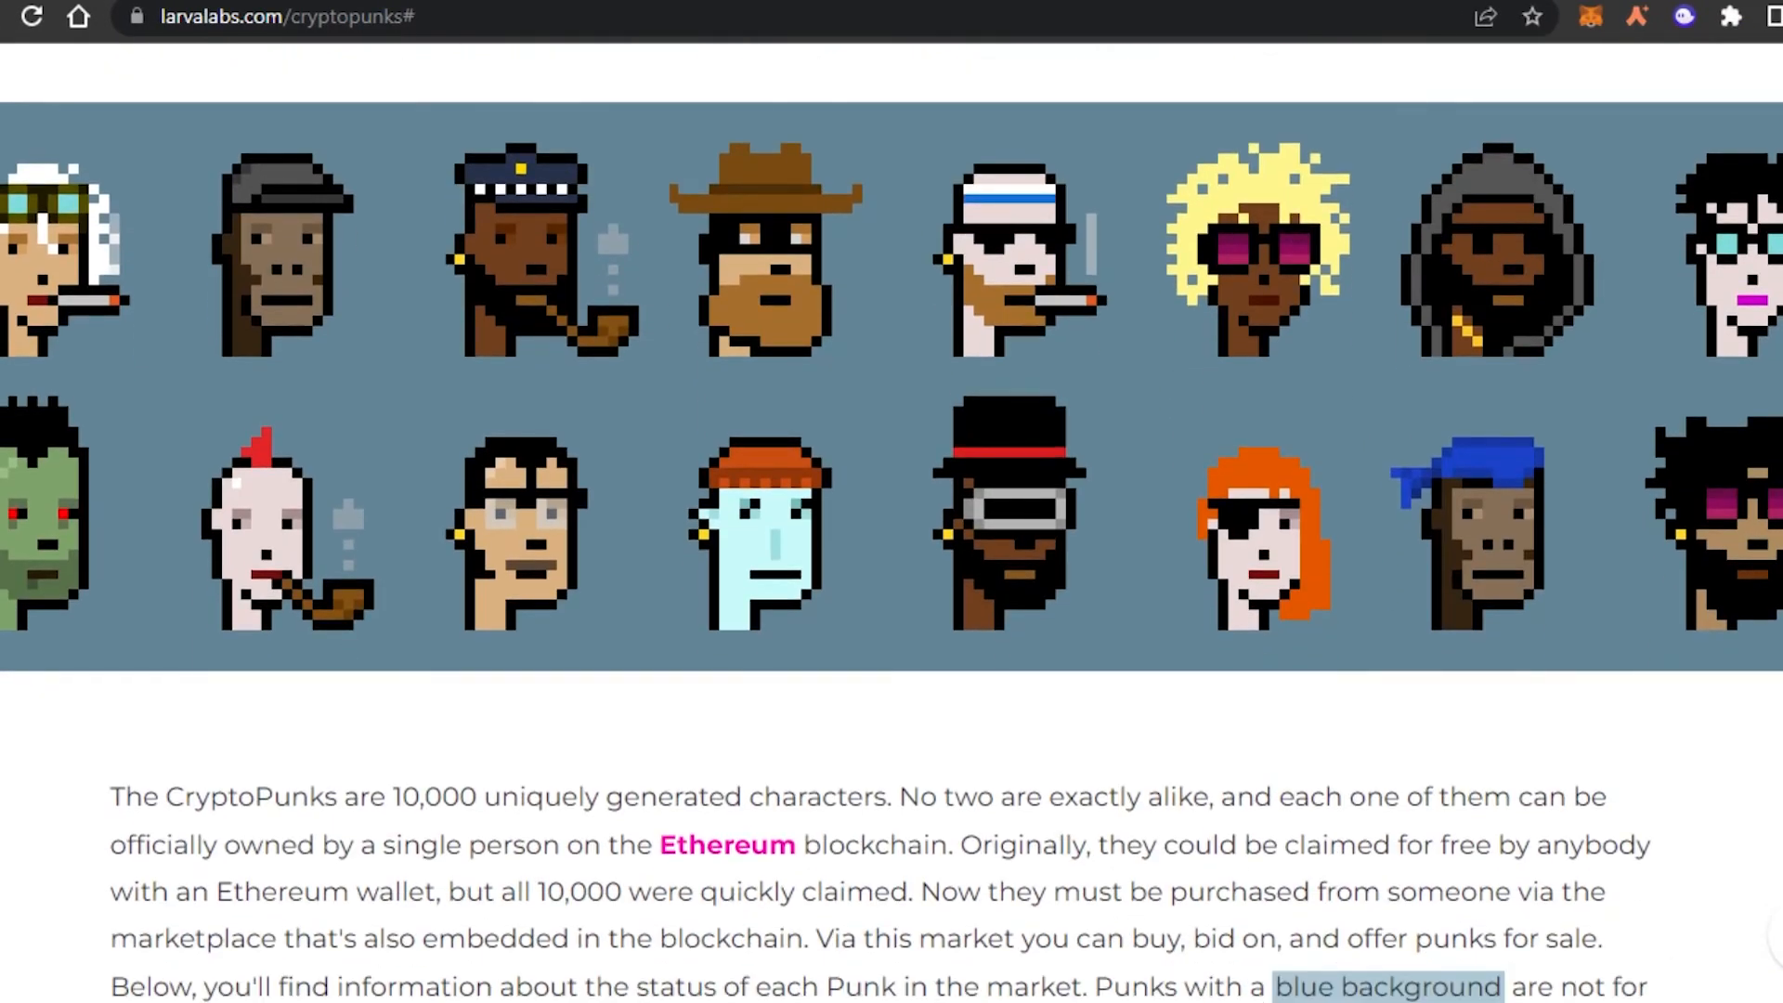
scroll(693, 193, "up", 1)
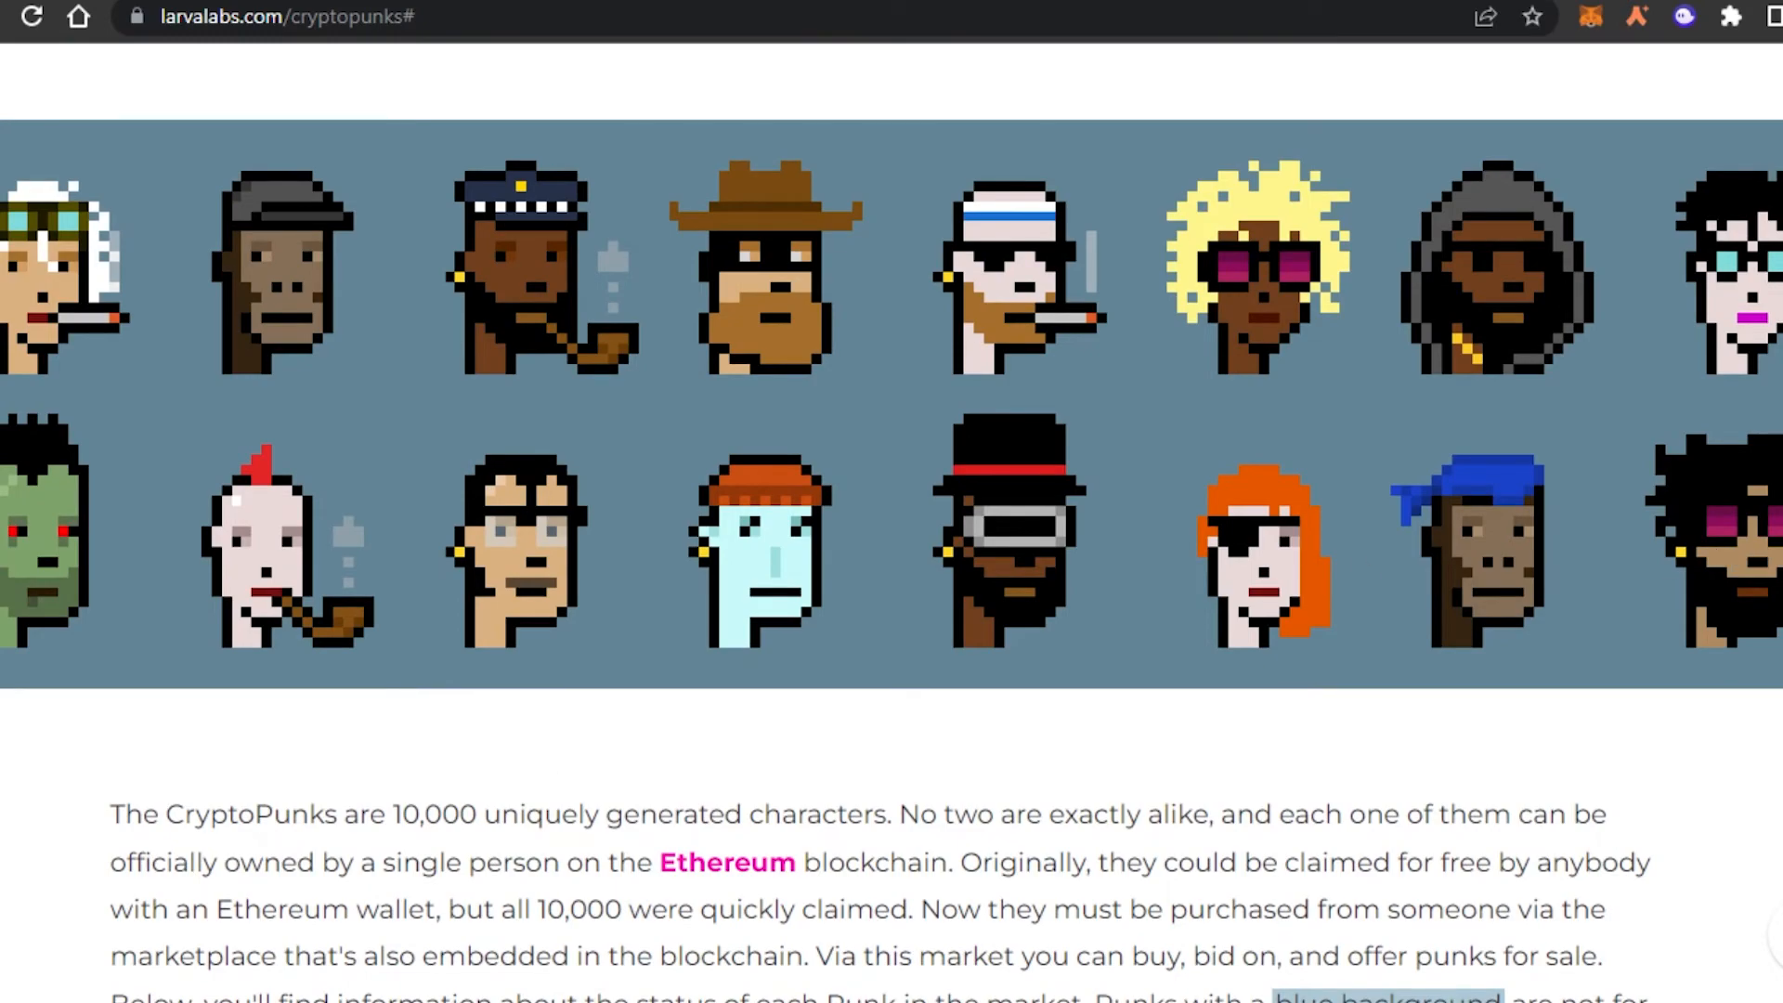
scroll(834, 425, "down", 15)
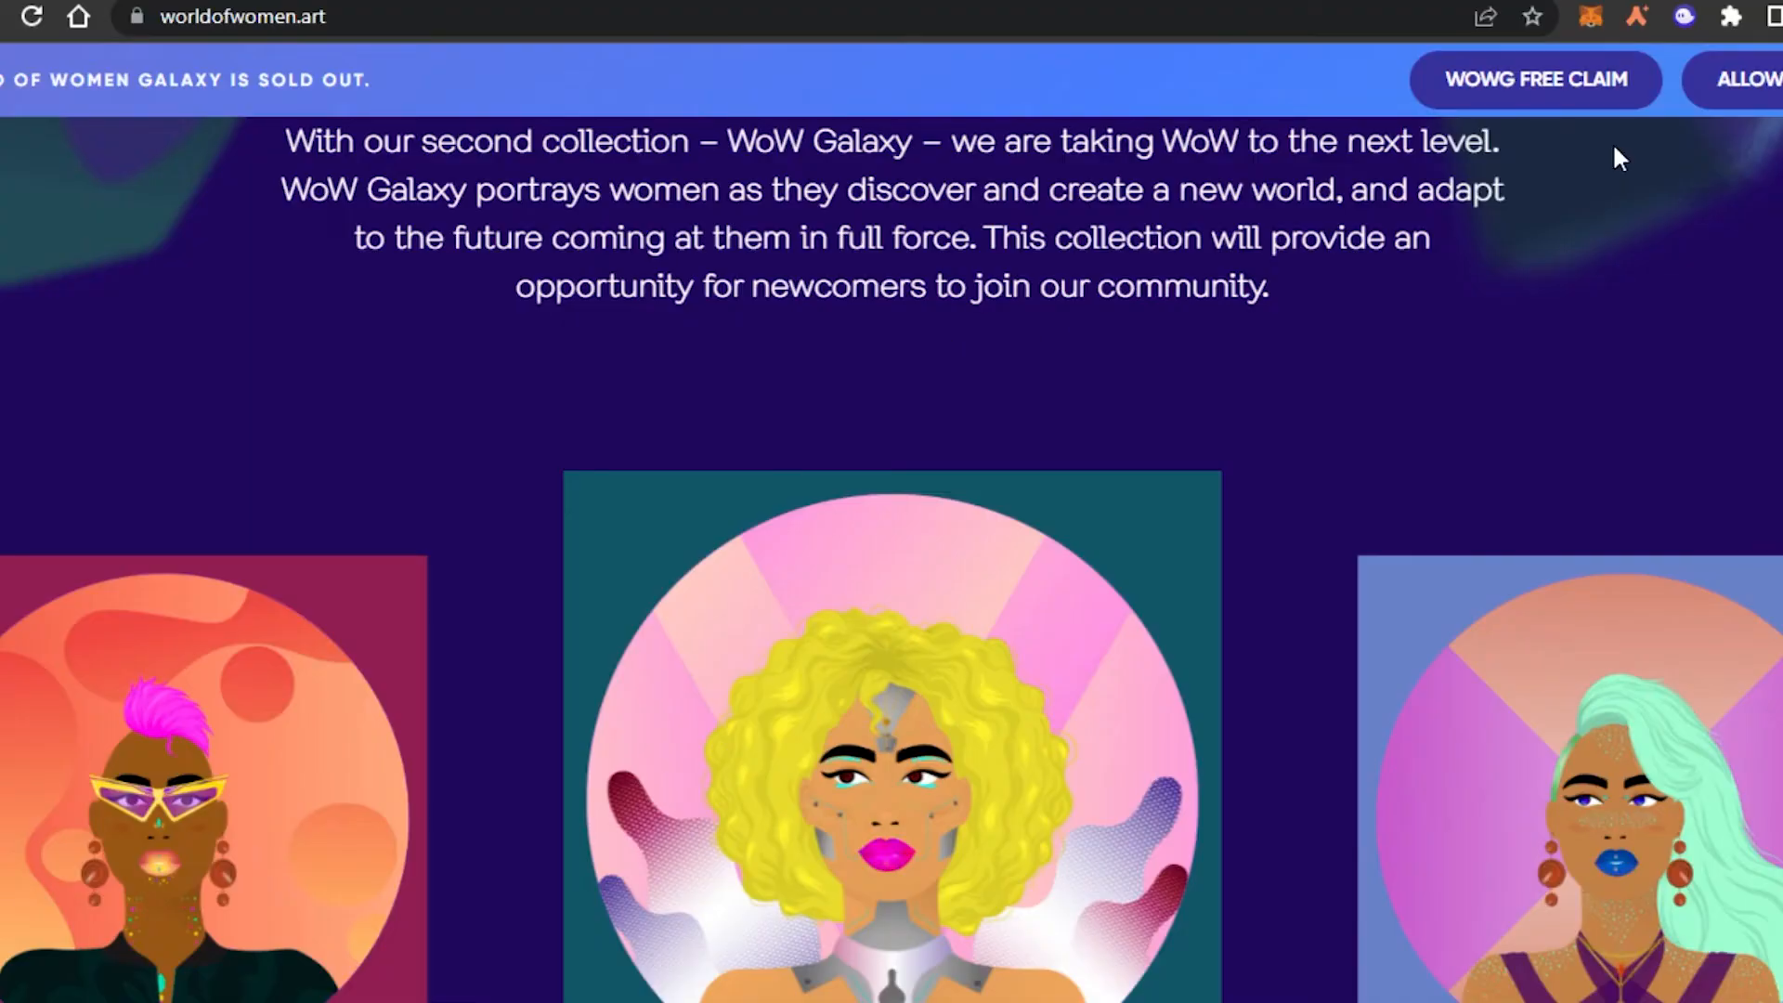
scroll(961, 335, "down", 3)
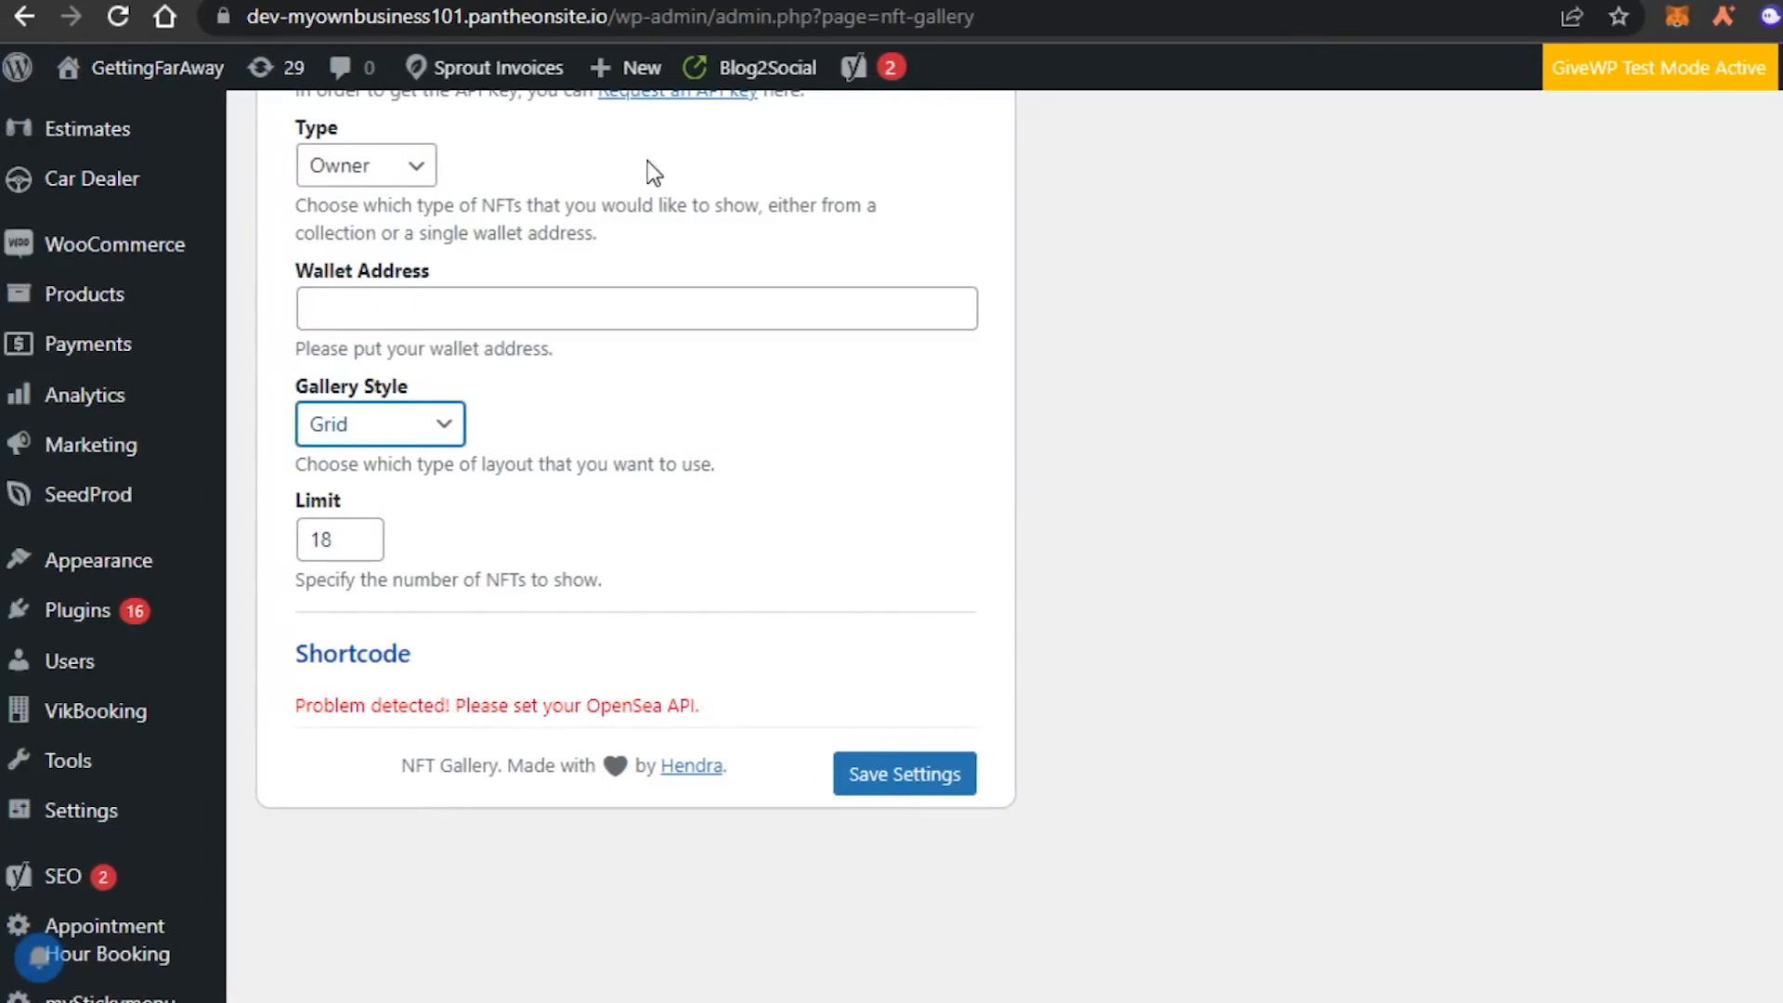
Step: Return to the NFT Gallery settings, keep the Grid style and set the limit of NFTs shown to 20
left_click(361, 438)
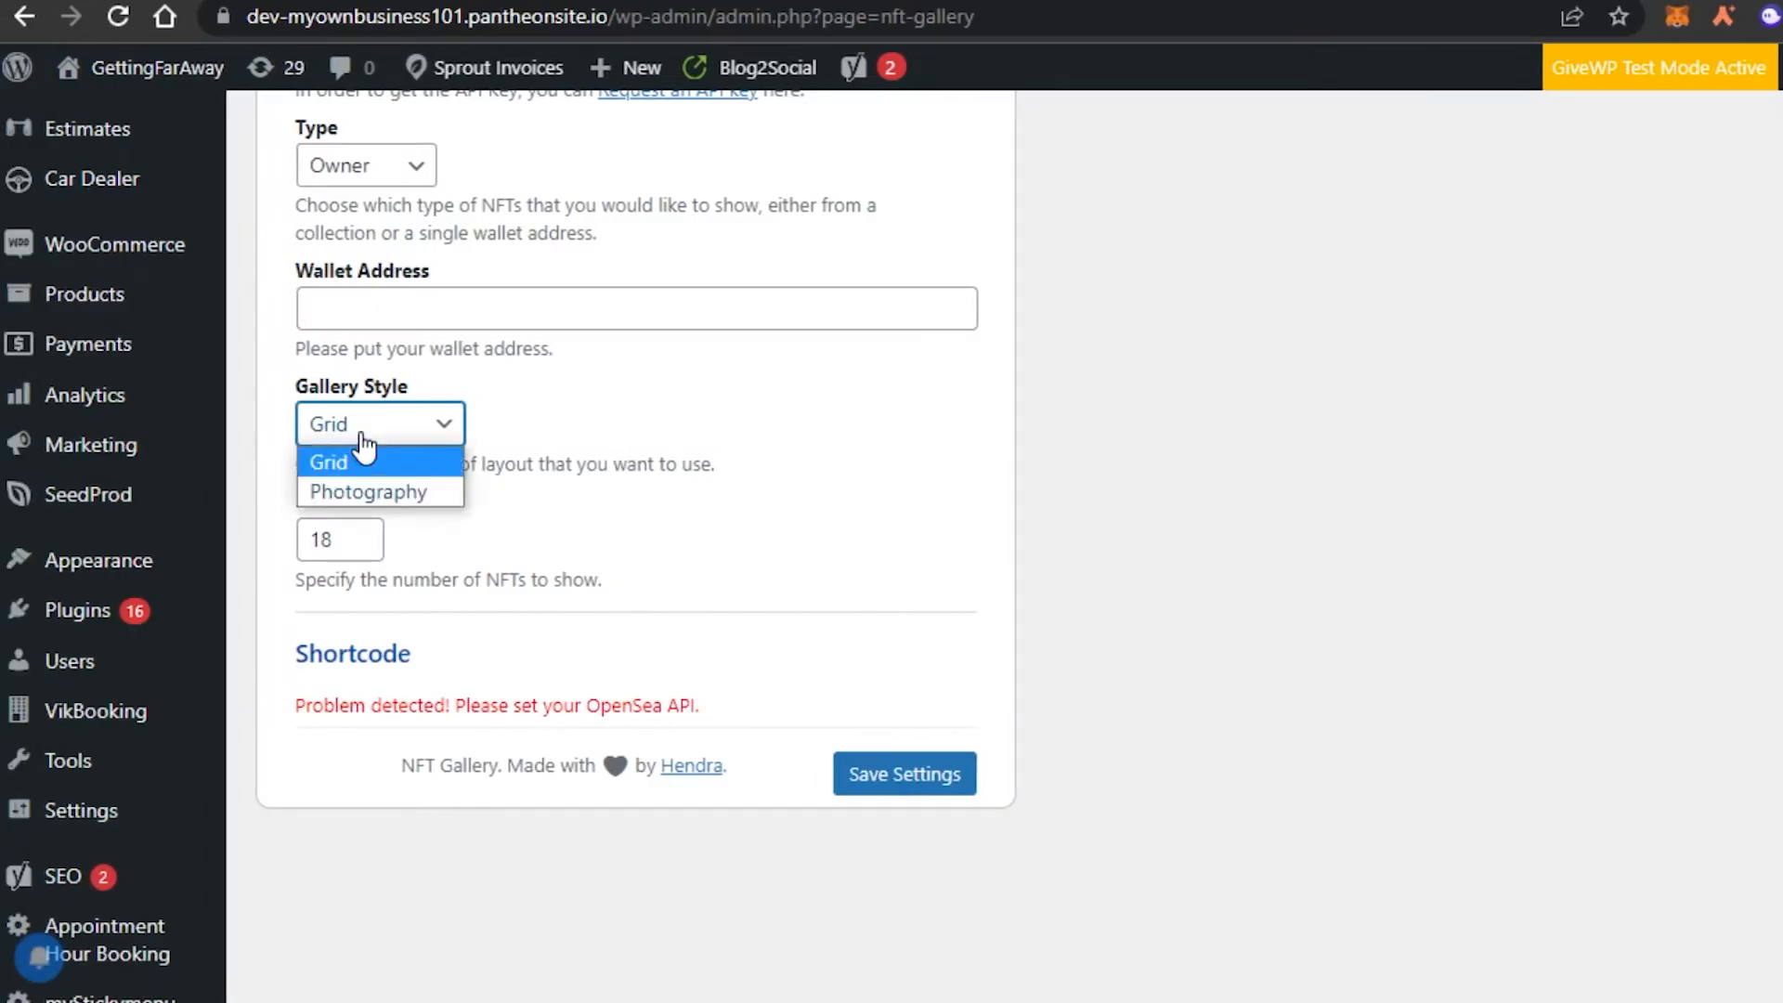
left_click(595, 461)
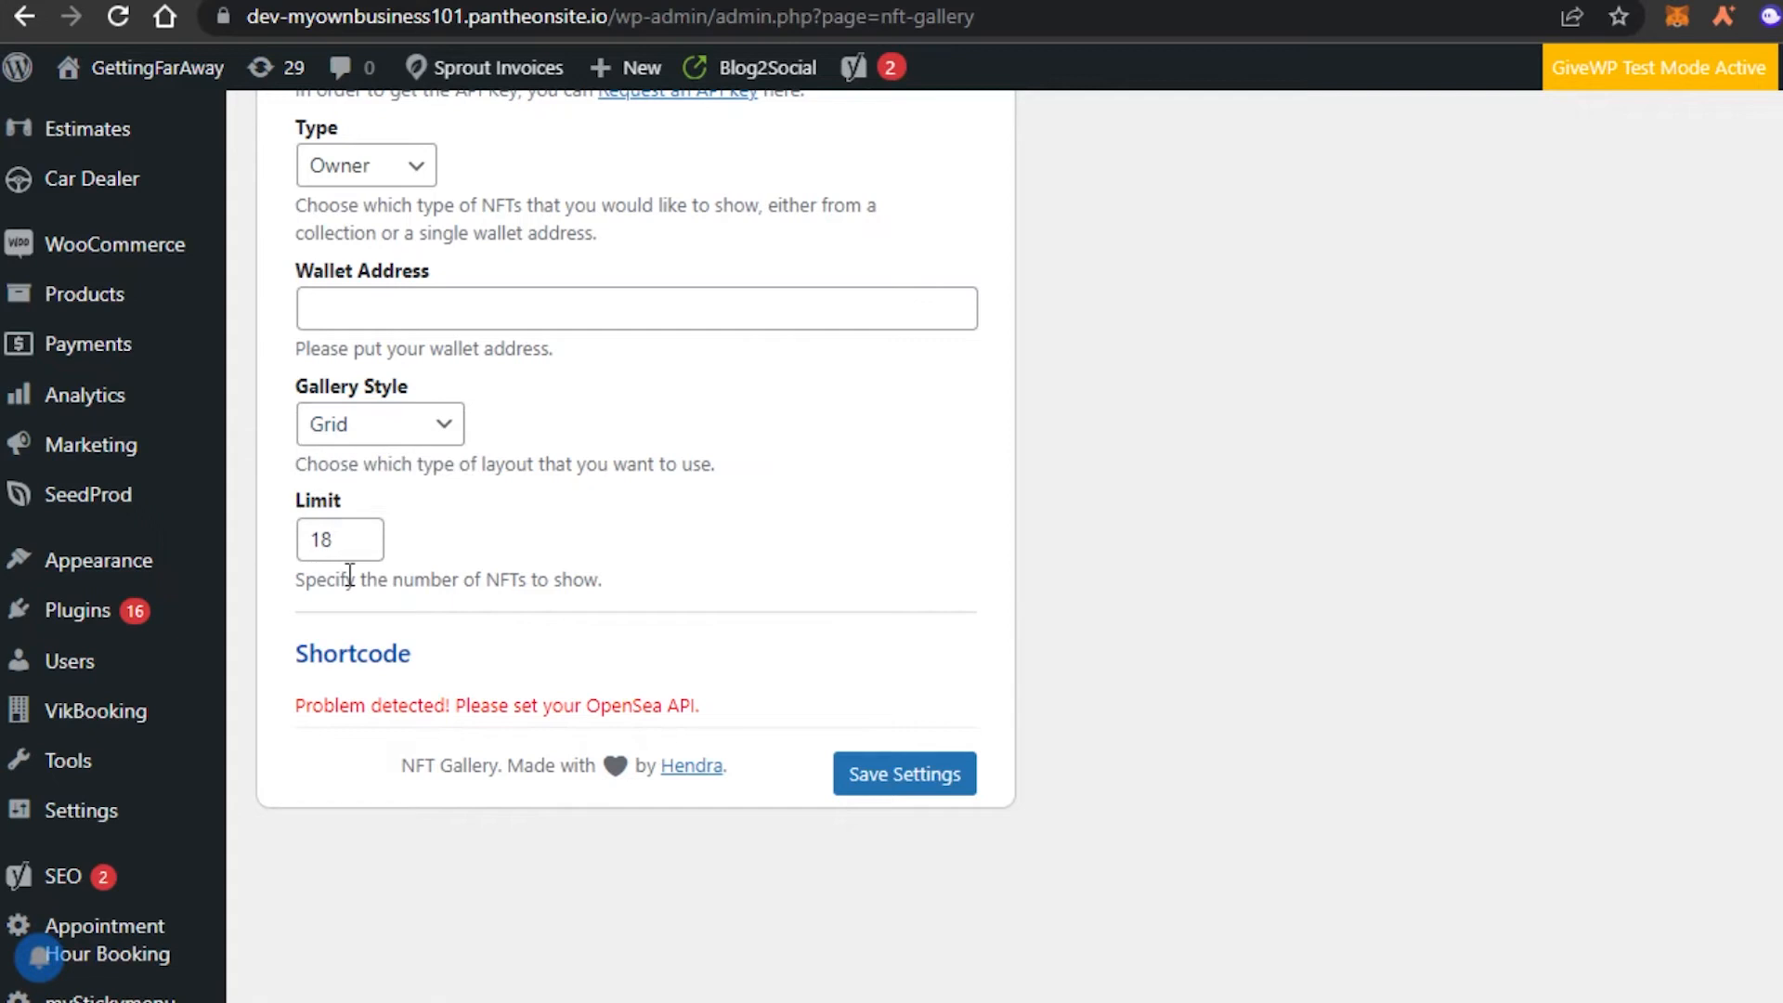
left_click(353, 546)
left_click(617, 536)
scroll(635, 529, "up", 6)
scroll(635, 530, "down", 8)
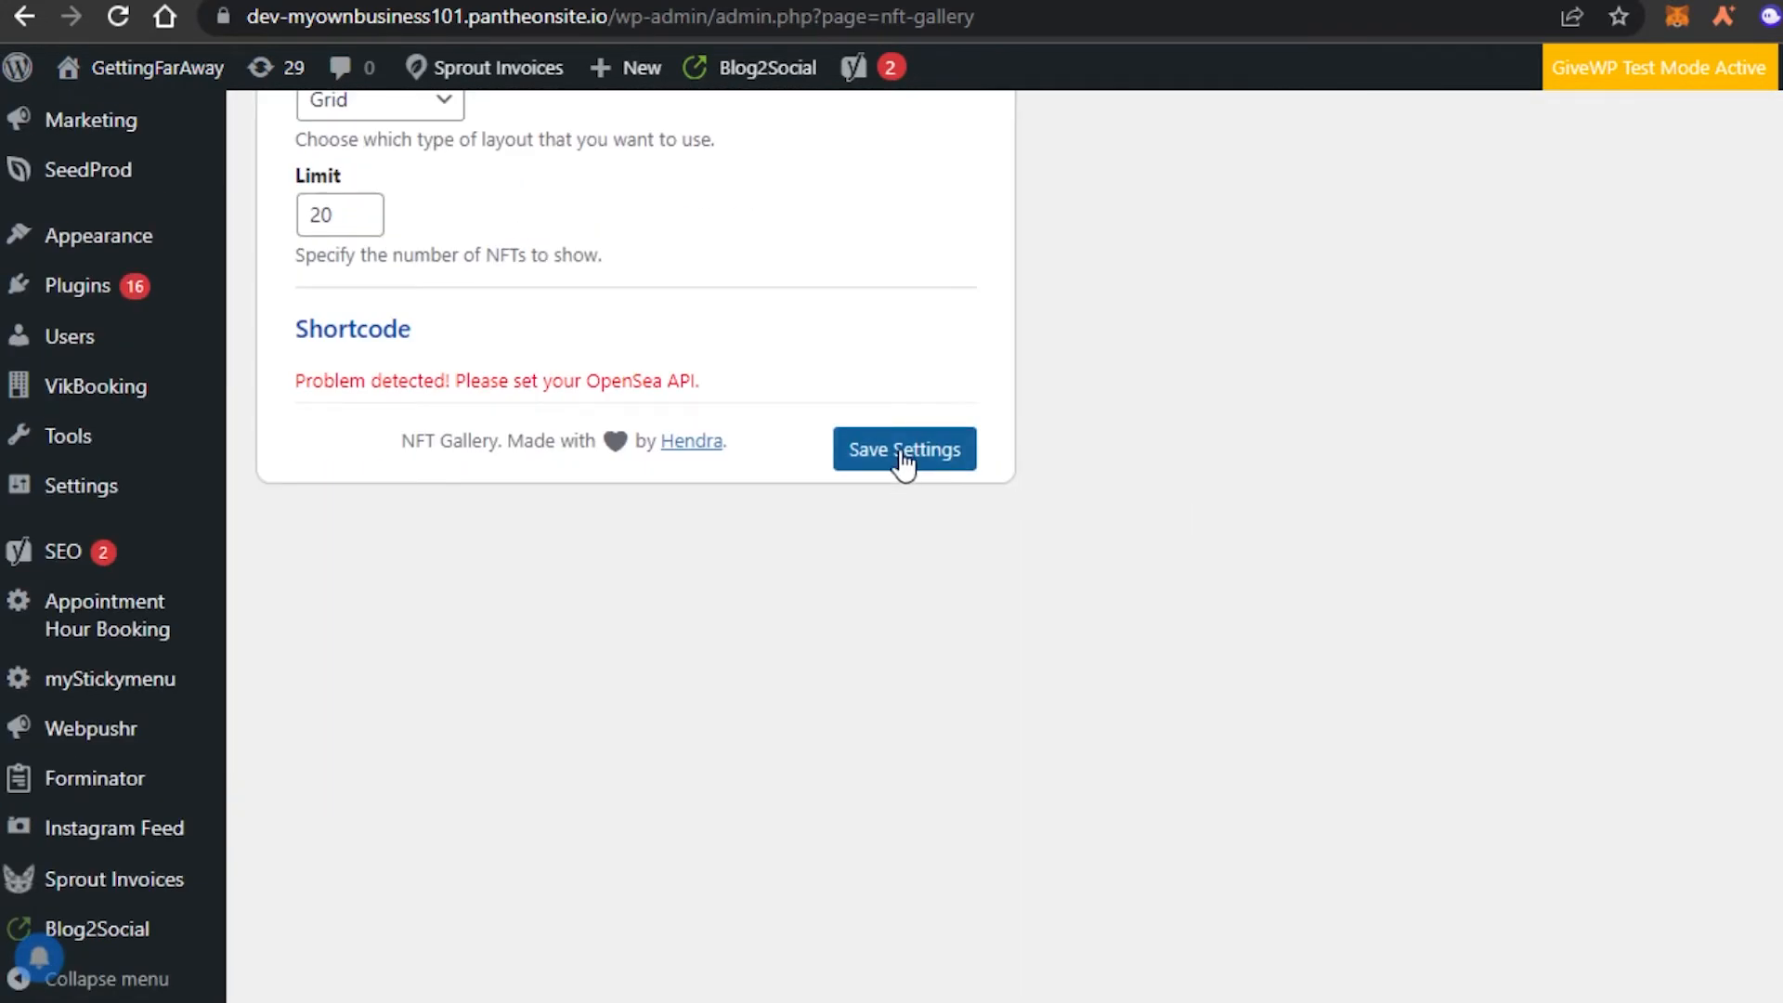
Step: Switch from the NFT Gallery settings to the open Wix Website Editor
scroll(635, 529, "up", 10)
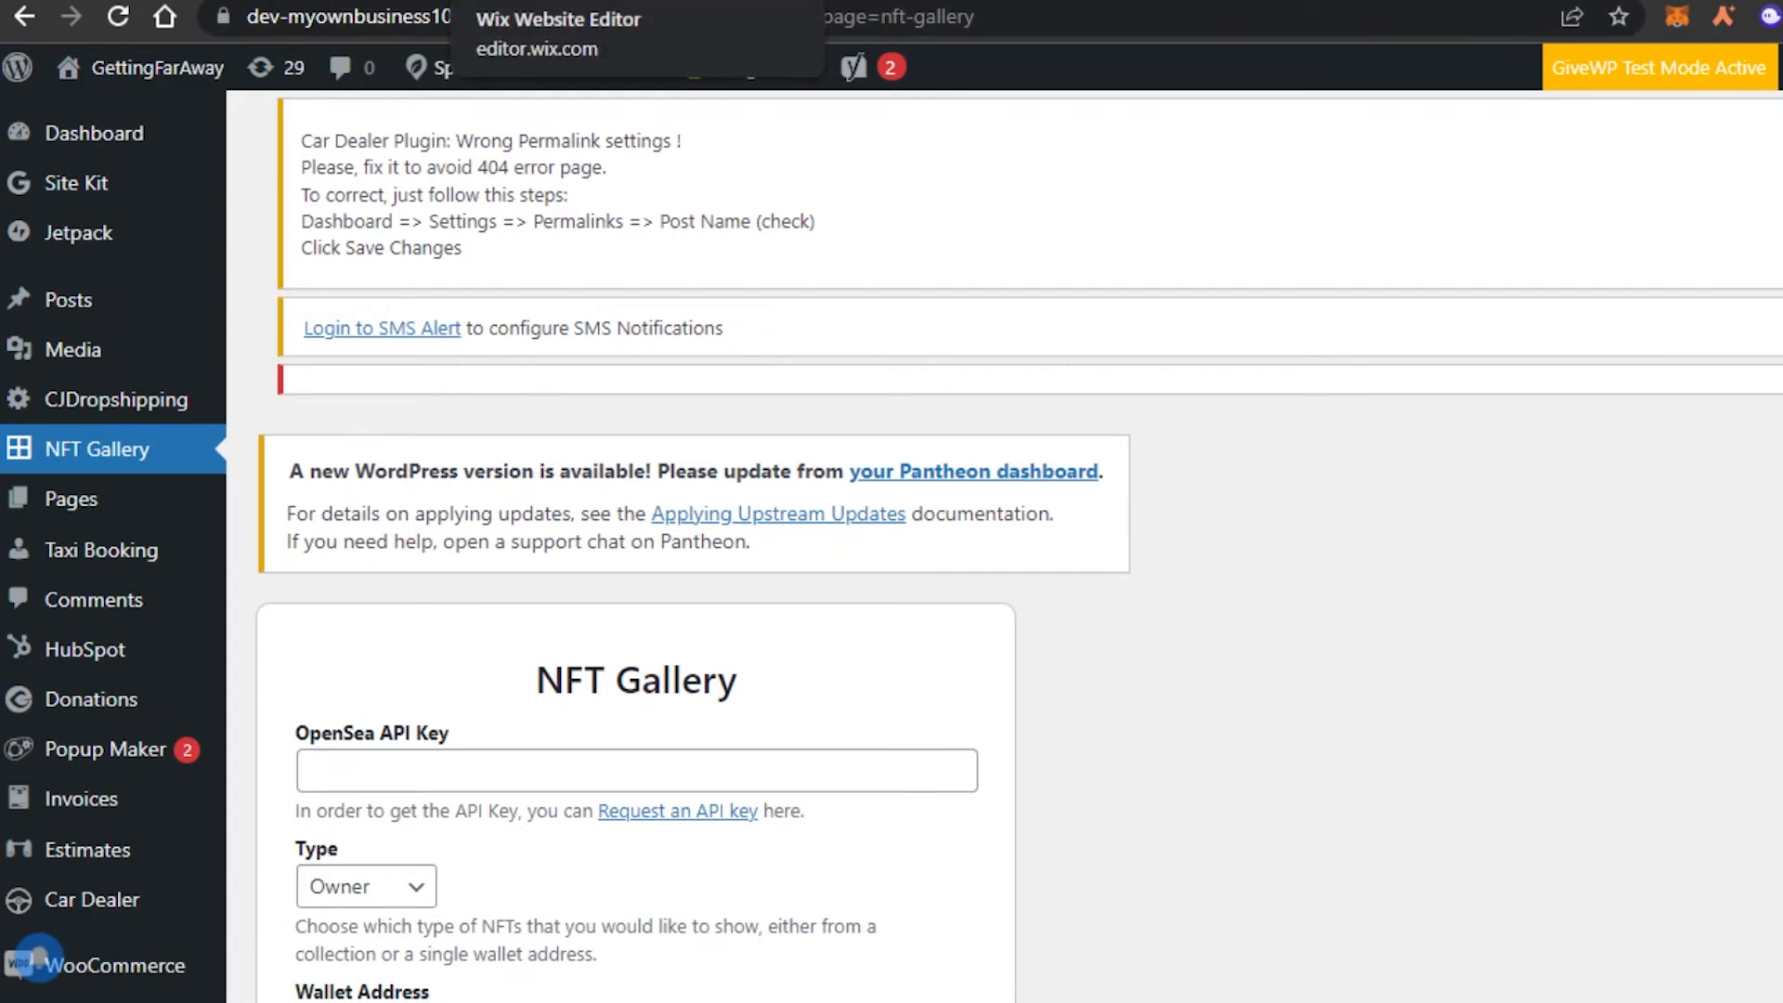
left_click(520, 2)
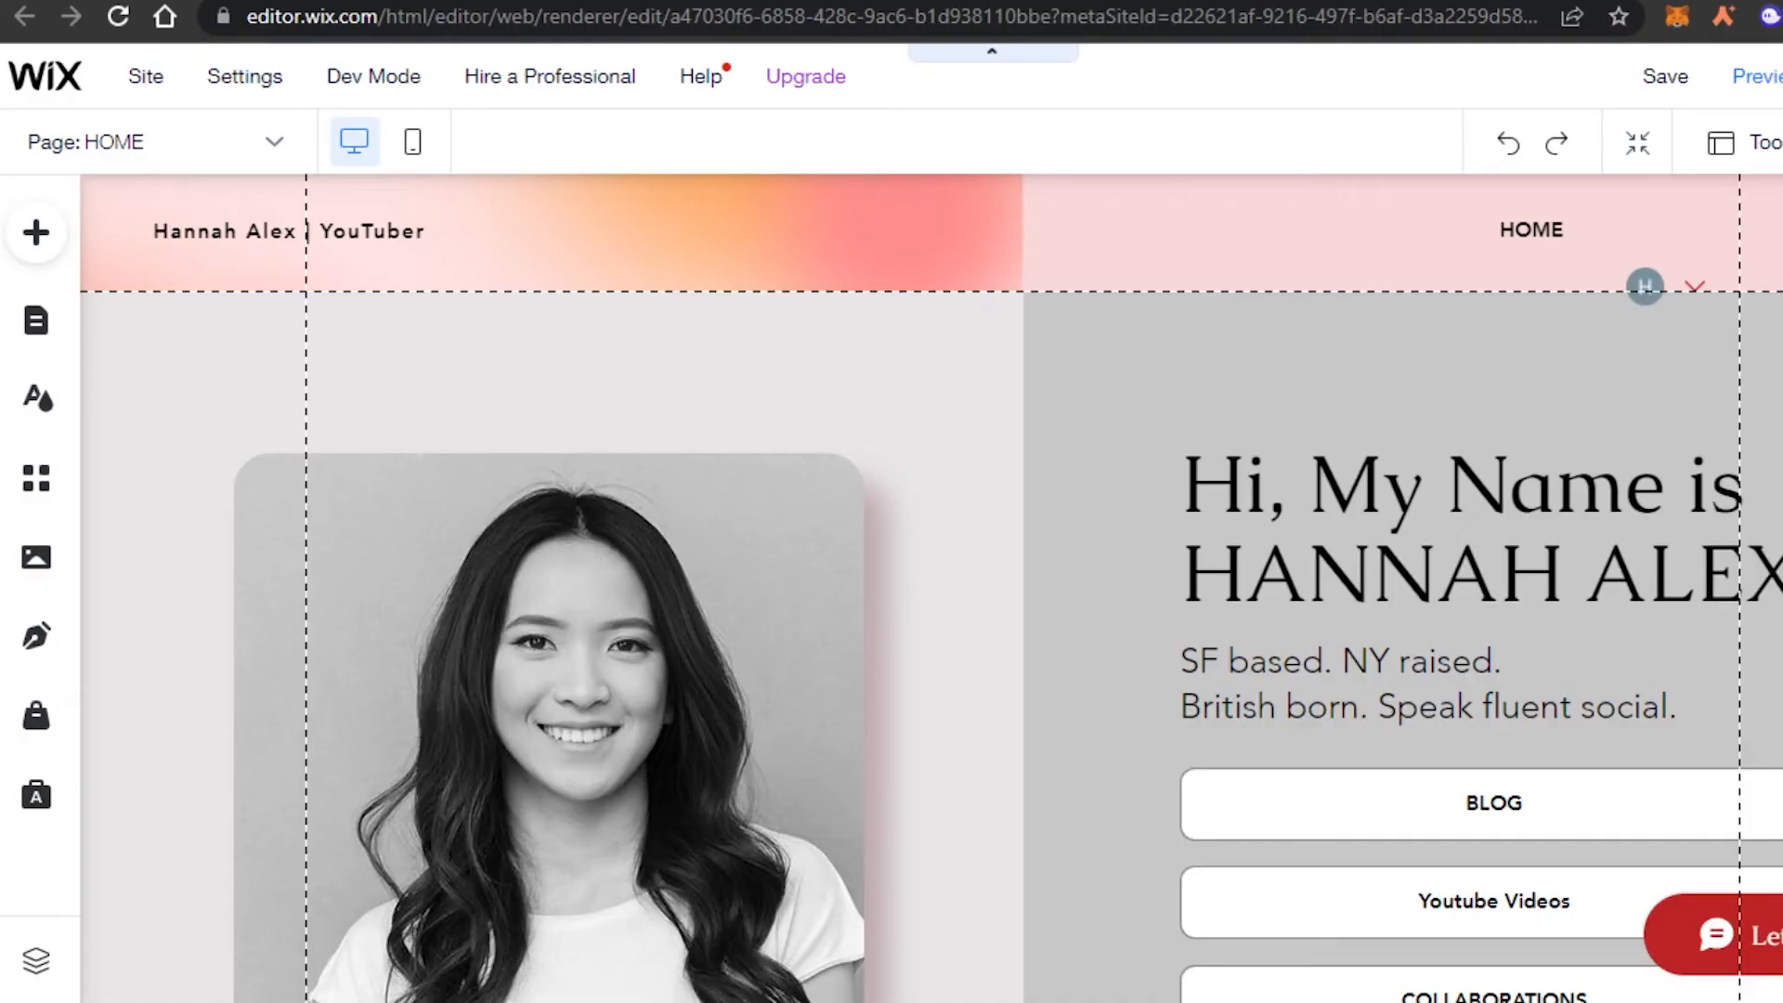
Step: Examine the image grid on the Wix home page, then display the gallery elements that can be added to the site
scroll(1245, 286, "down", 10)
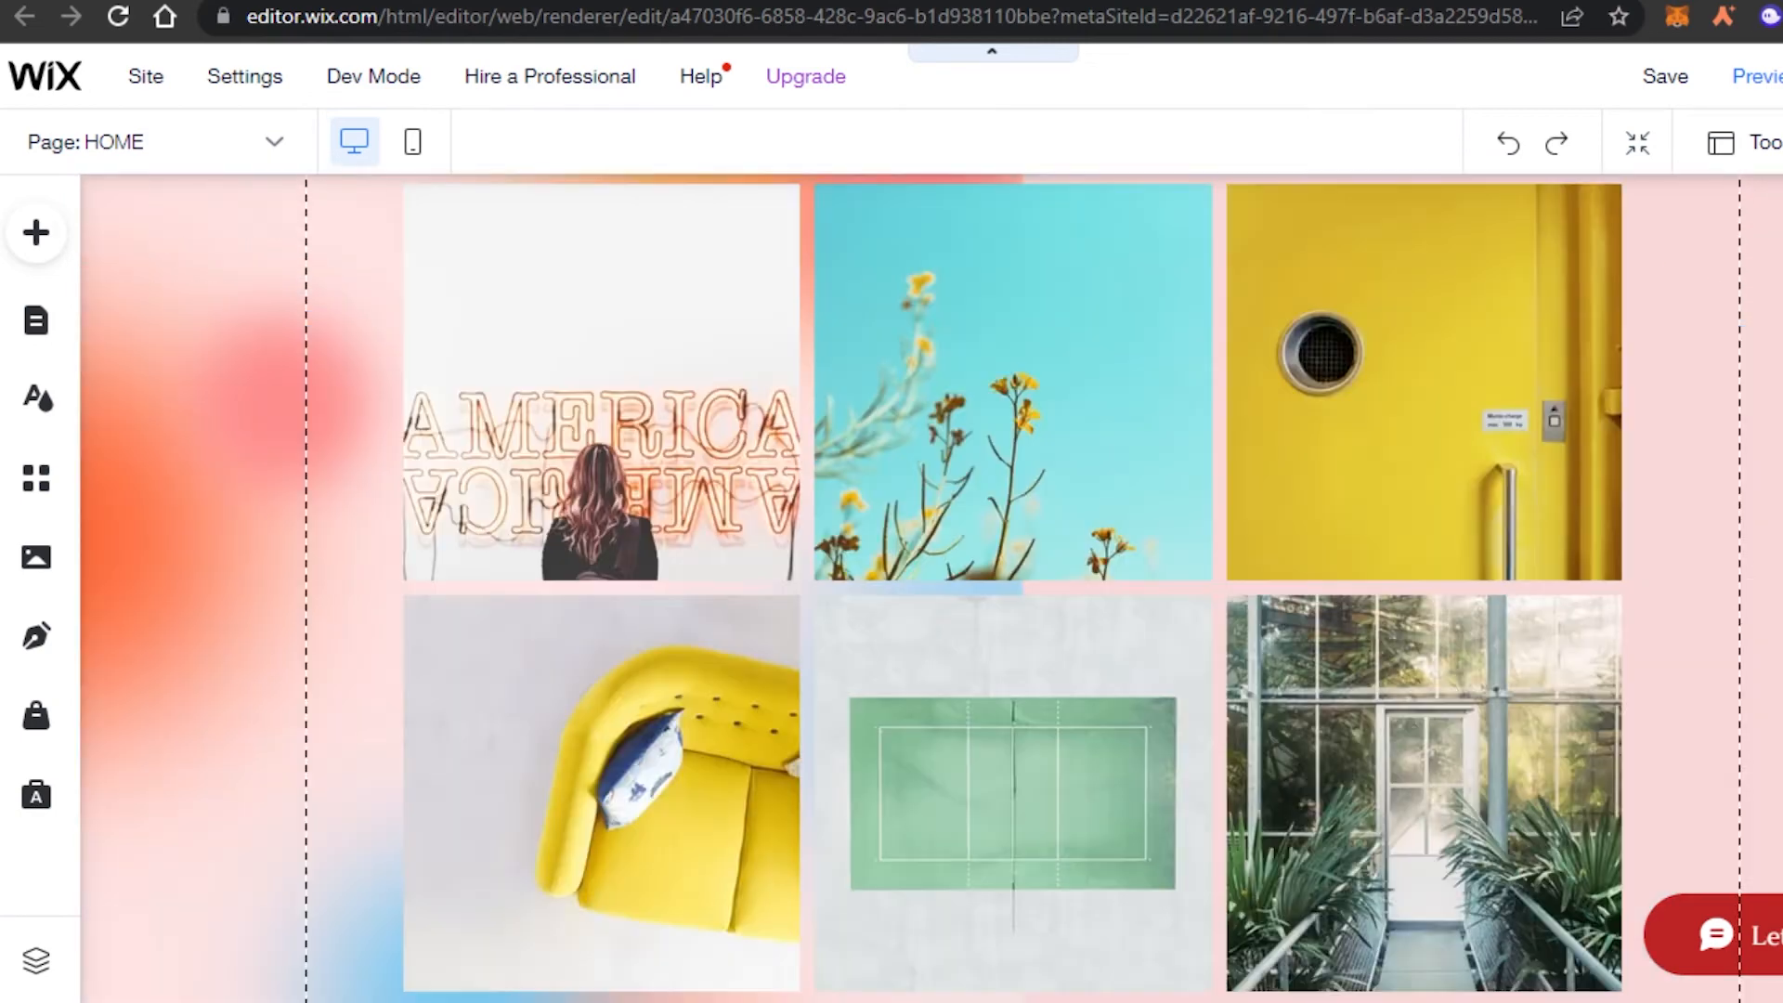
scroll(1022, 585, "down", 8)
scroll(799, 669, "up", 6)
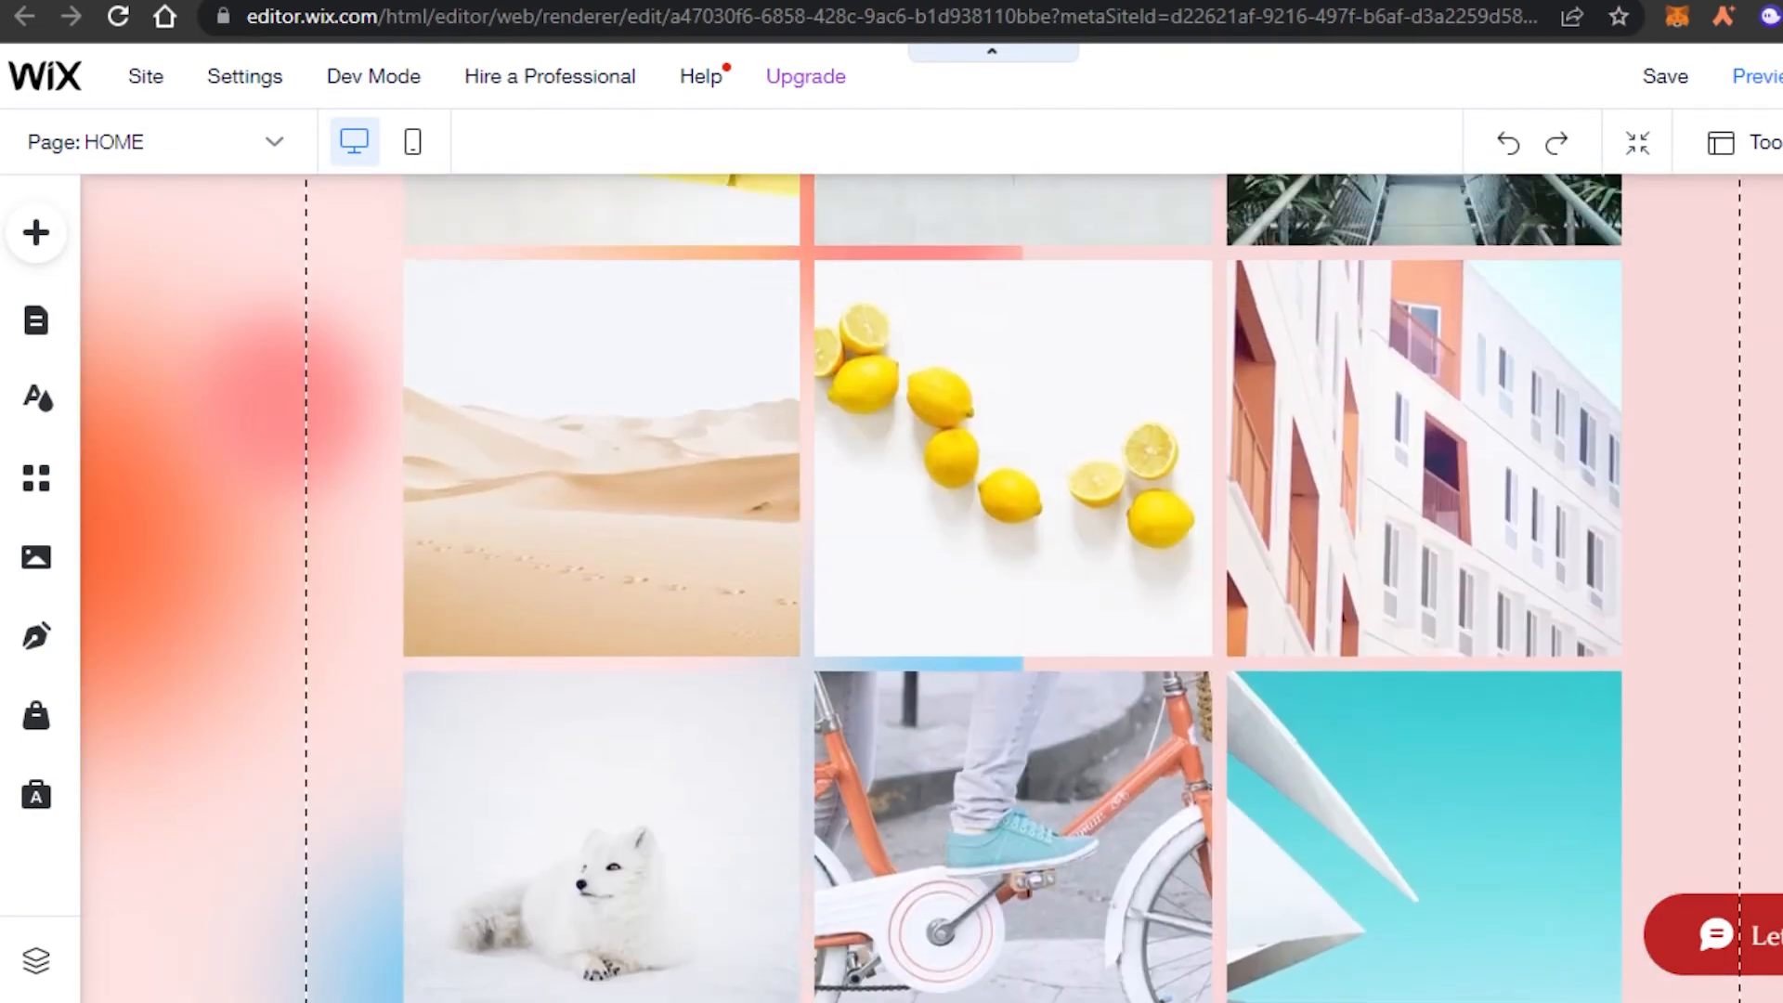
scroll(1012, 585, "up", 3)
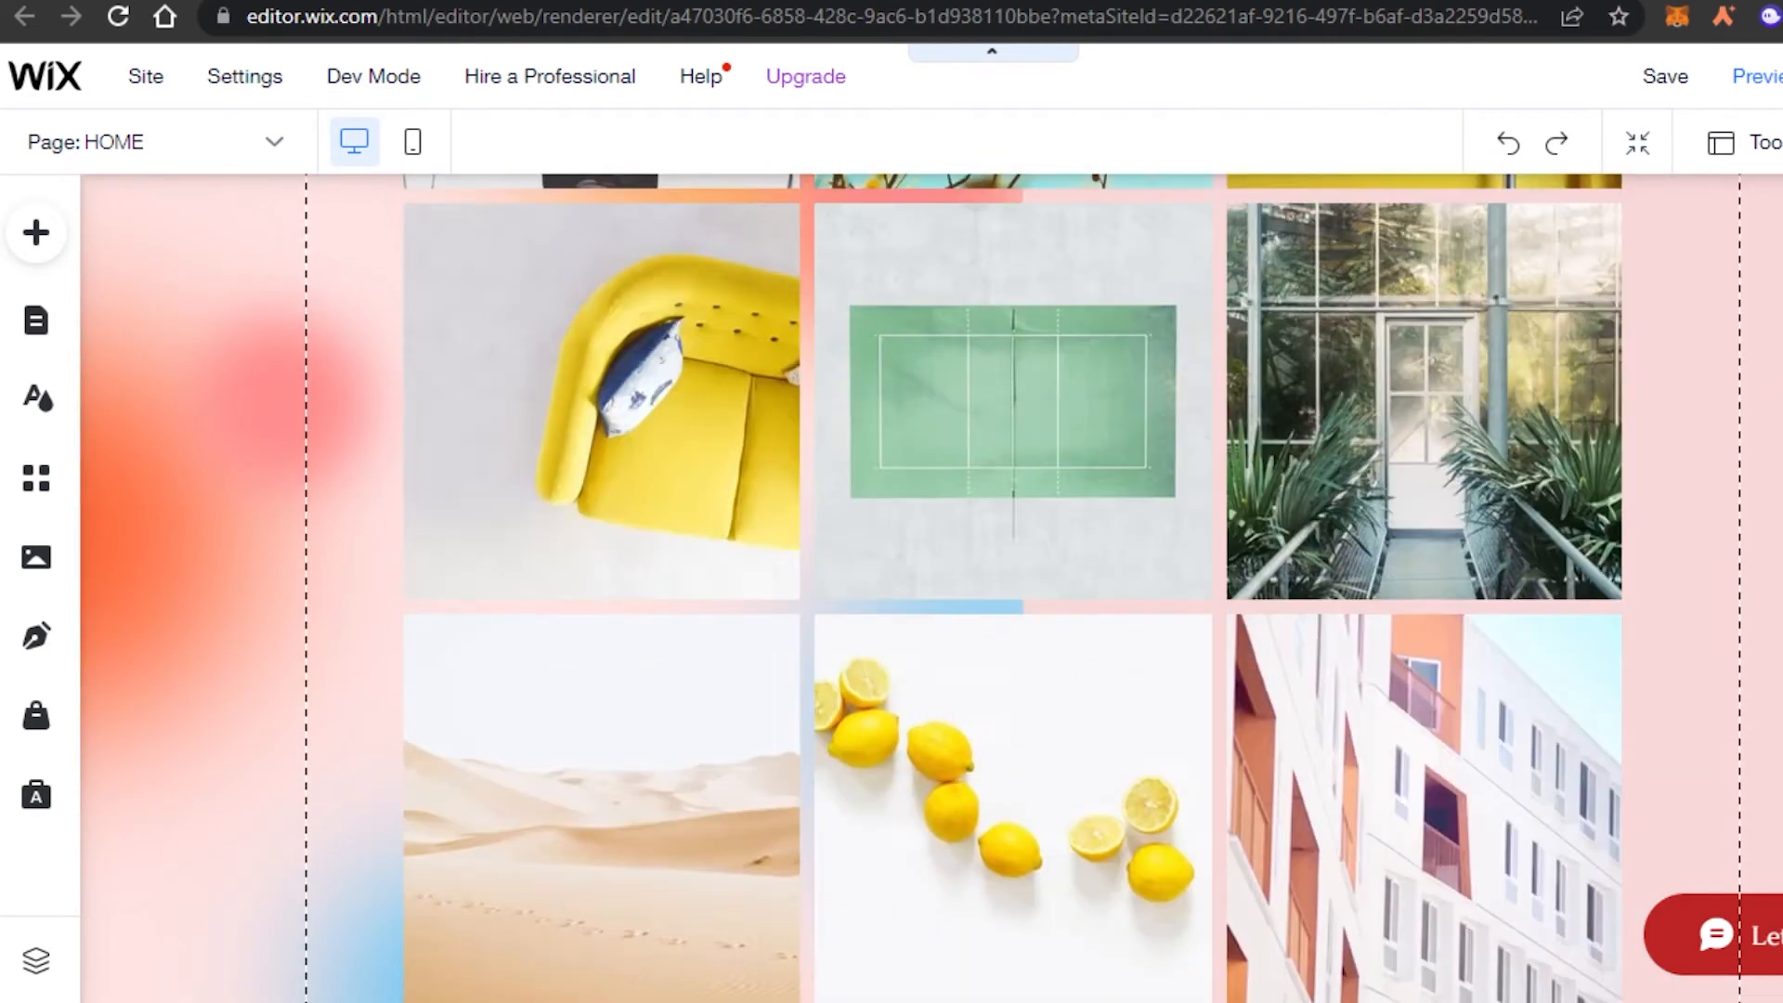
left_click(36, 234)
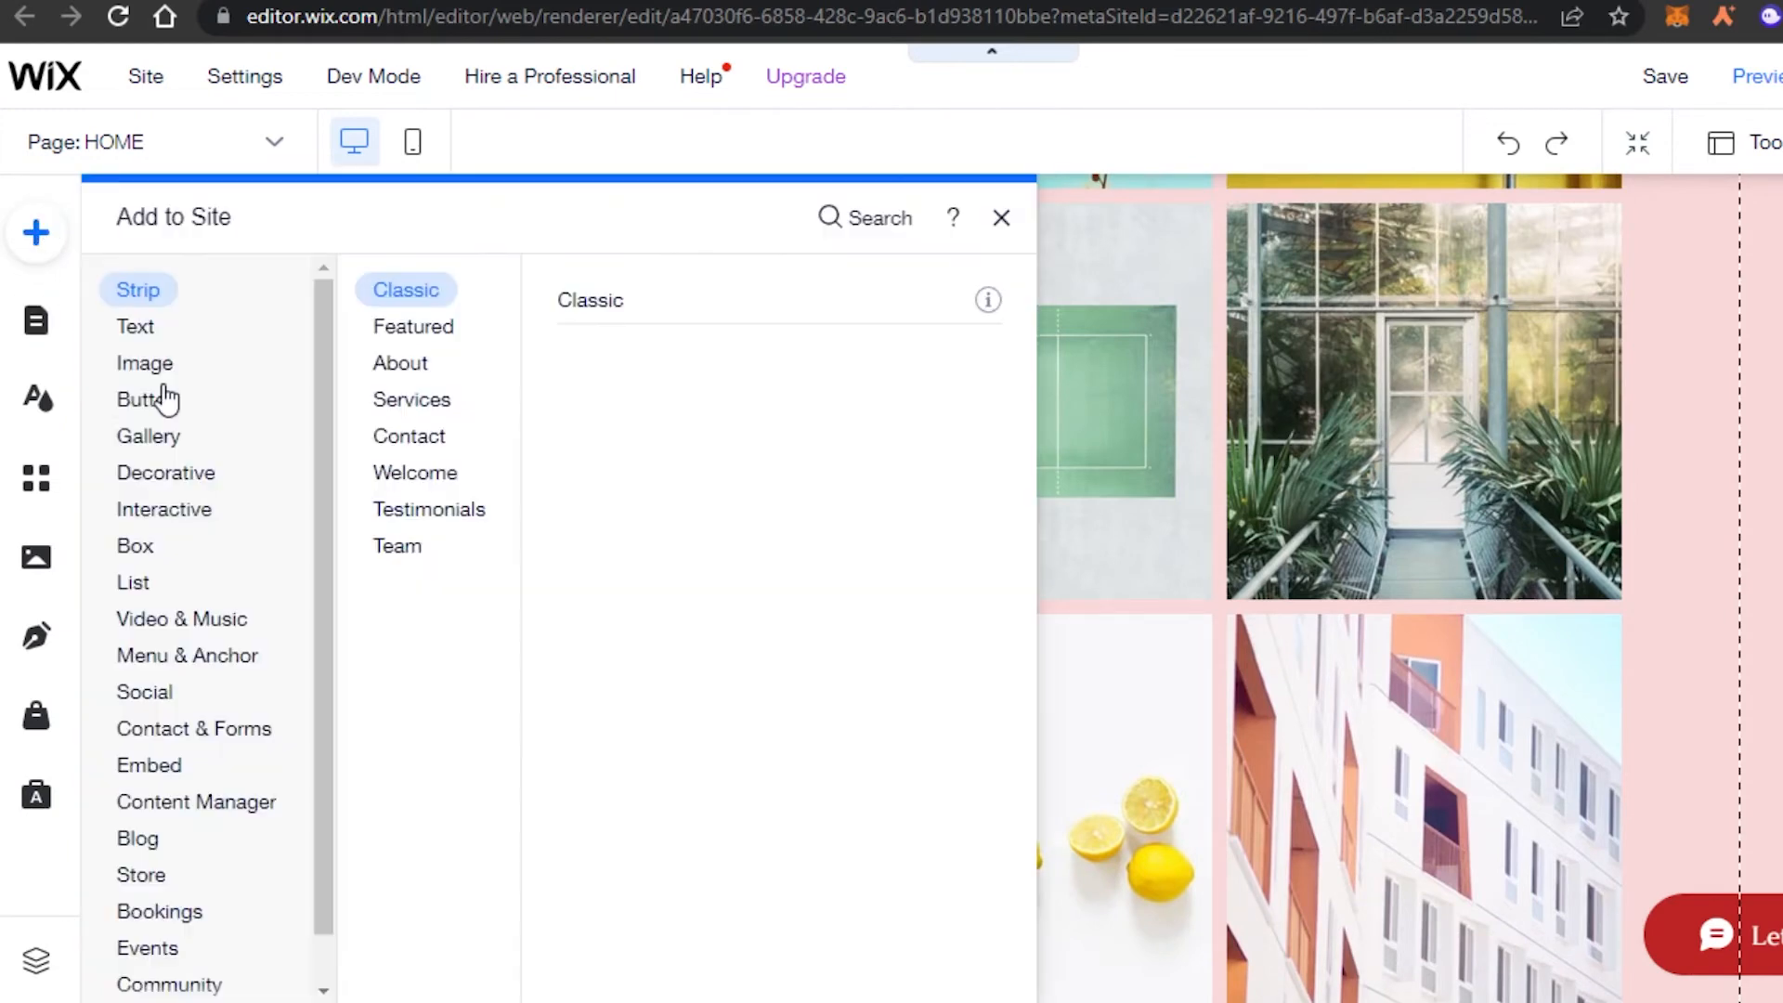
left_click(176, 404)
left_click(114, 437)
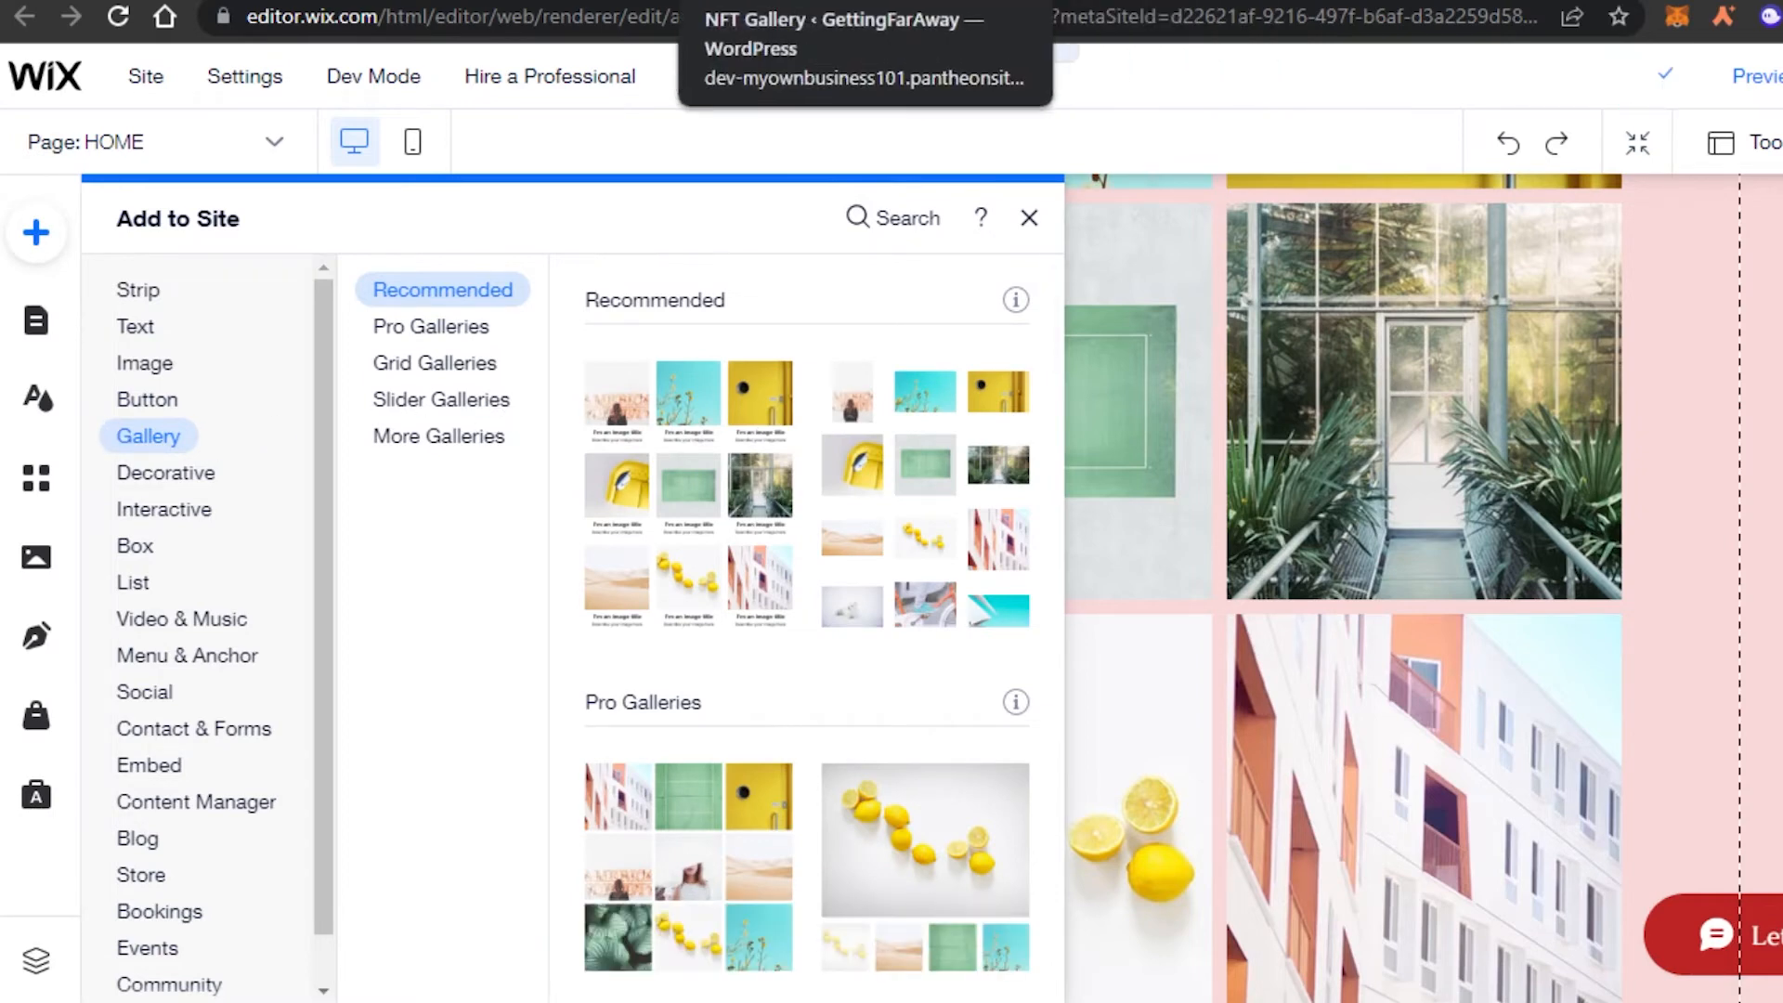
Step: Compare the Wix gallery options with the NFT Gallery plugin in WordPress, reviewing its settings from the OpenSea API key down to the shortcode section
left_click(762, 1)
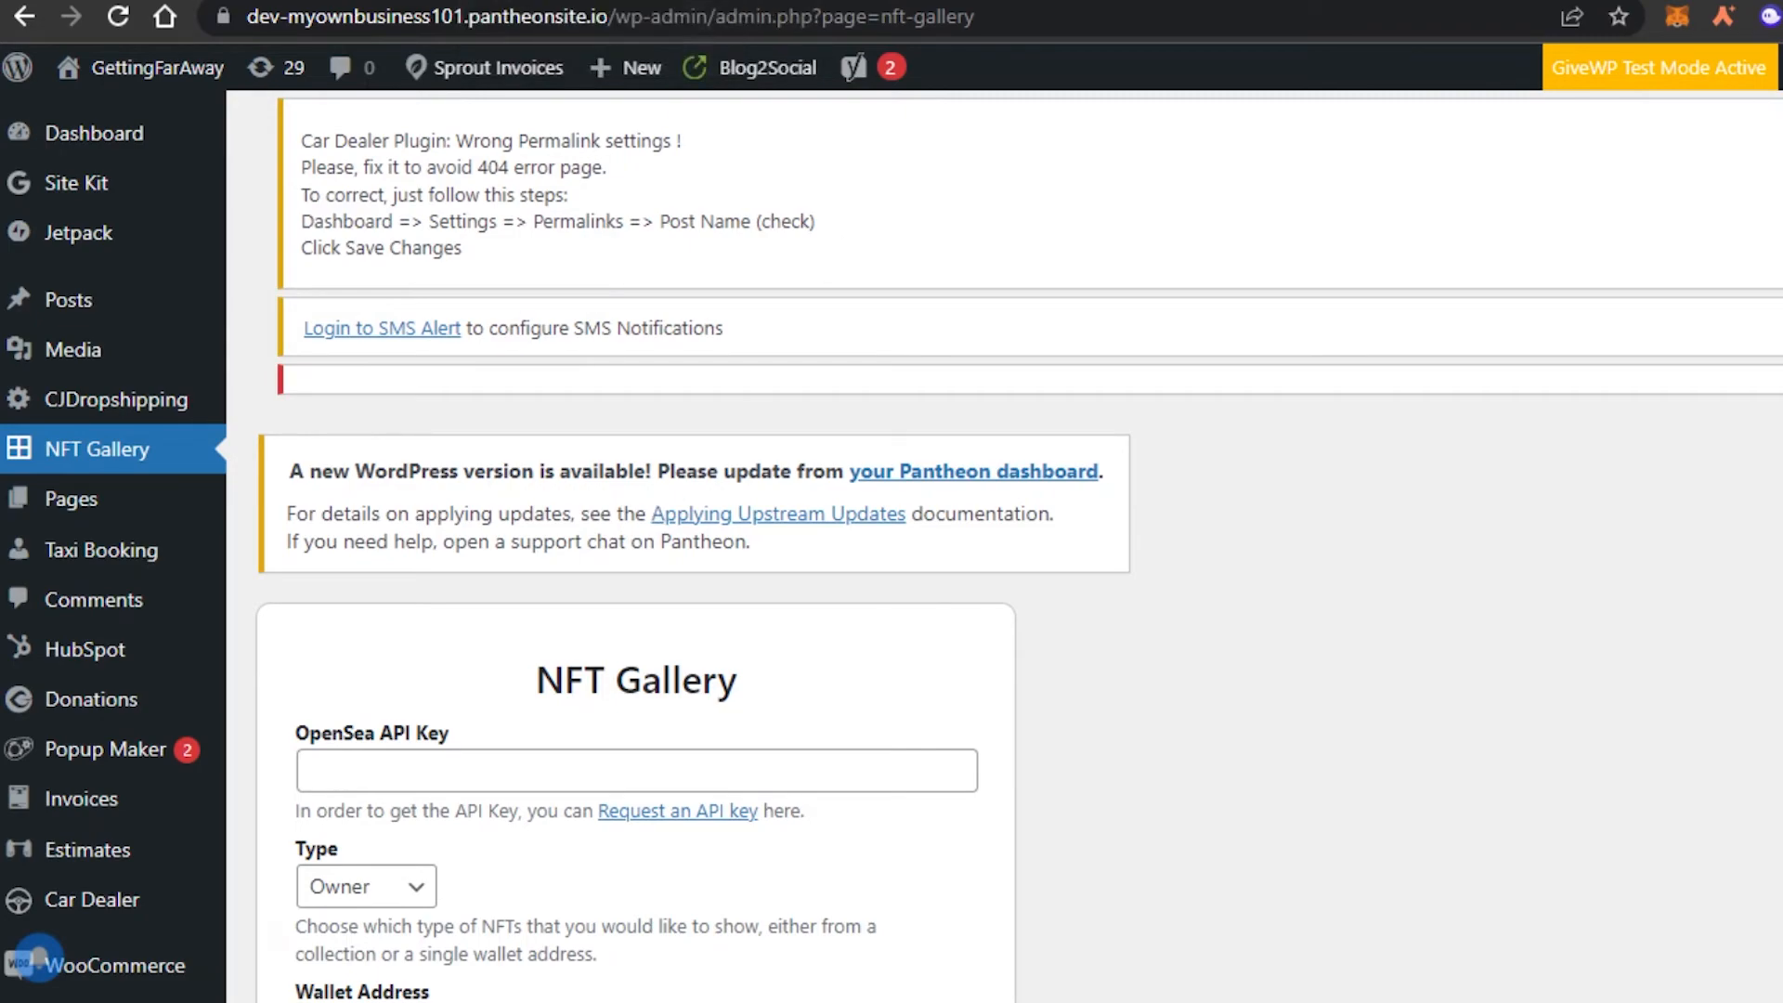
key("ctrl+shift+Tab")
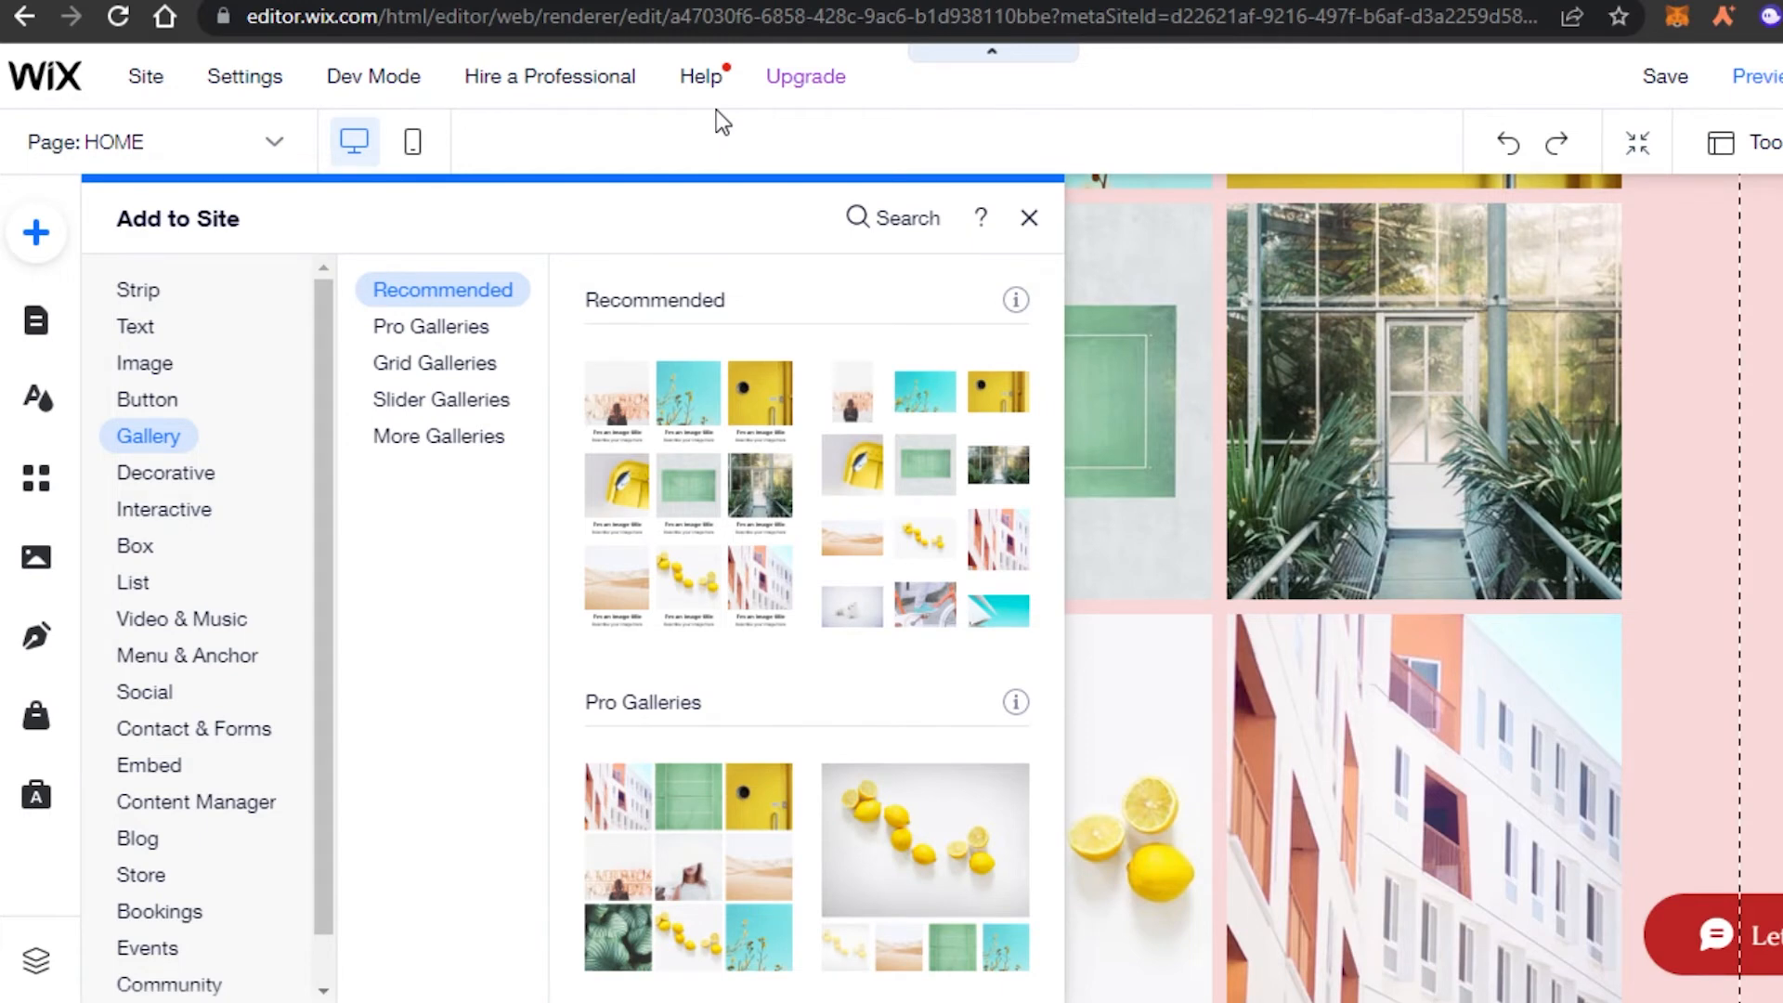
key("ctrl+Tab")
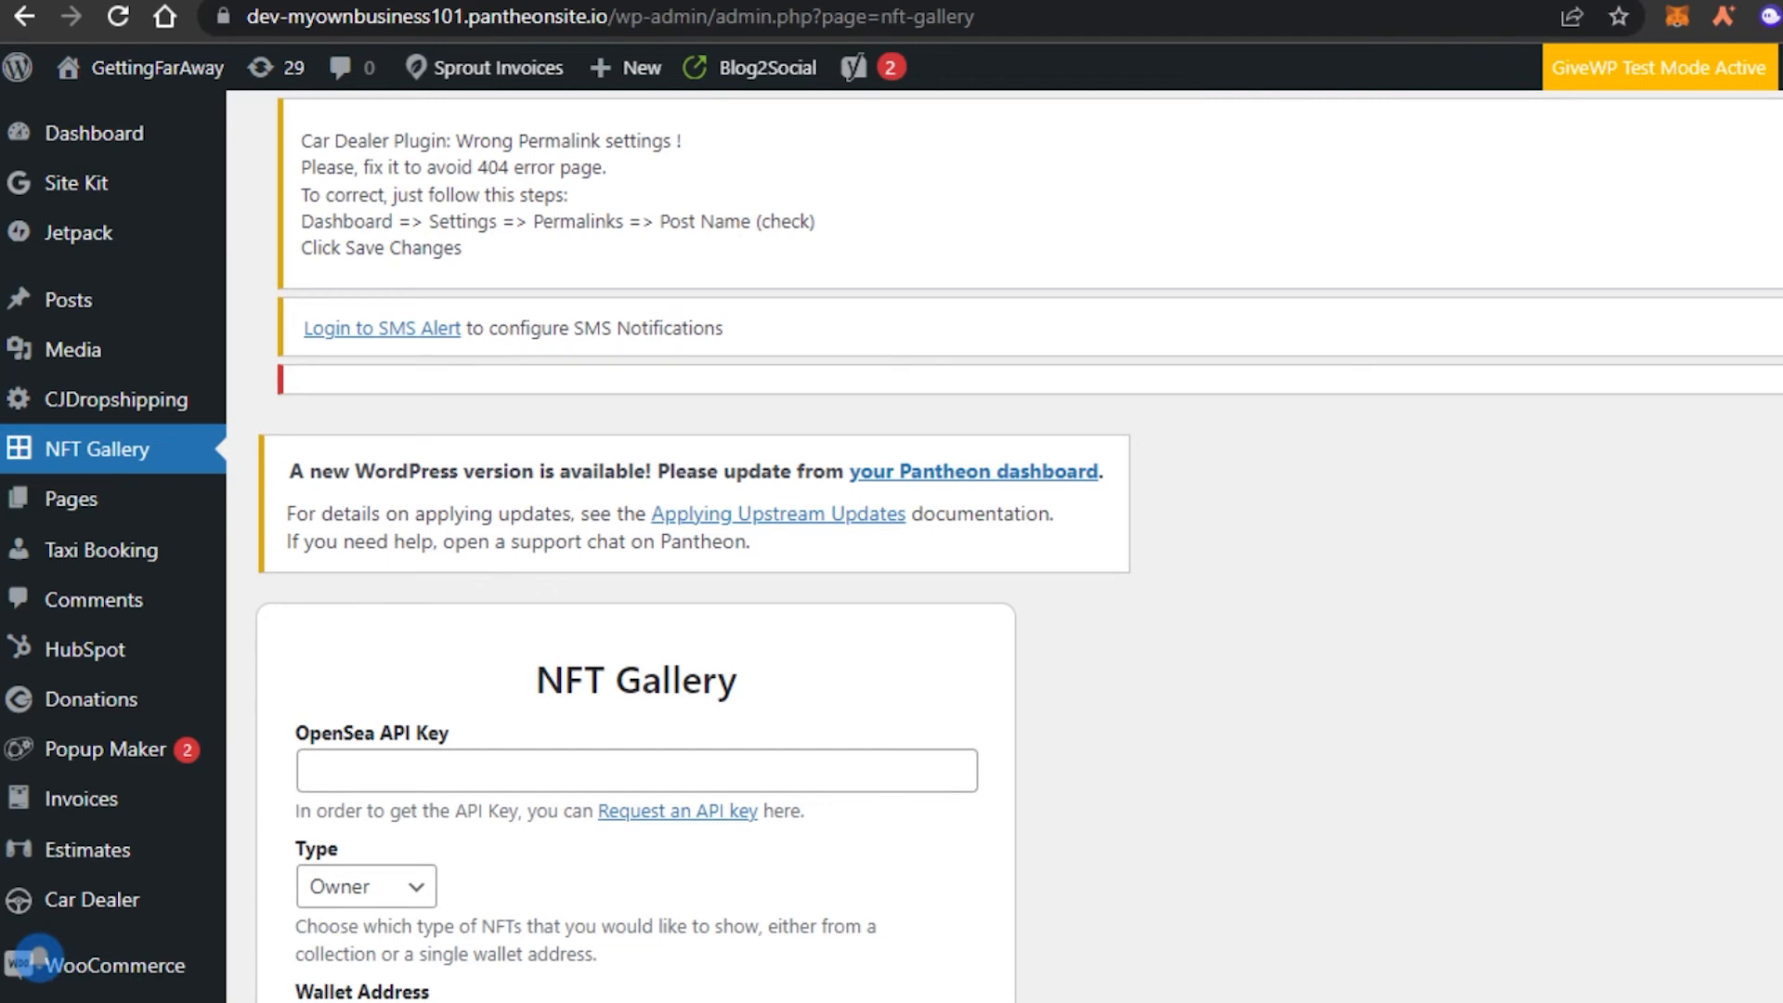
scroll(37, 959, "down", 8)
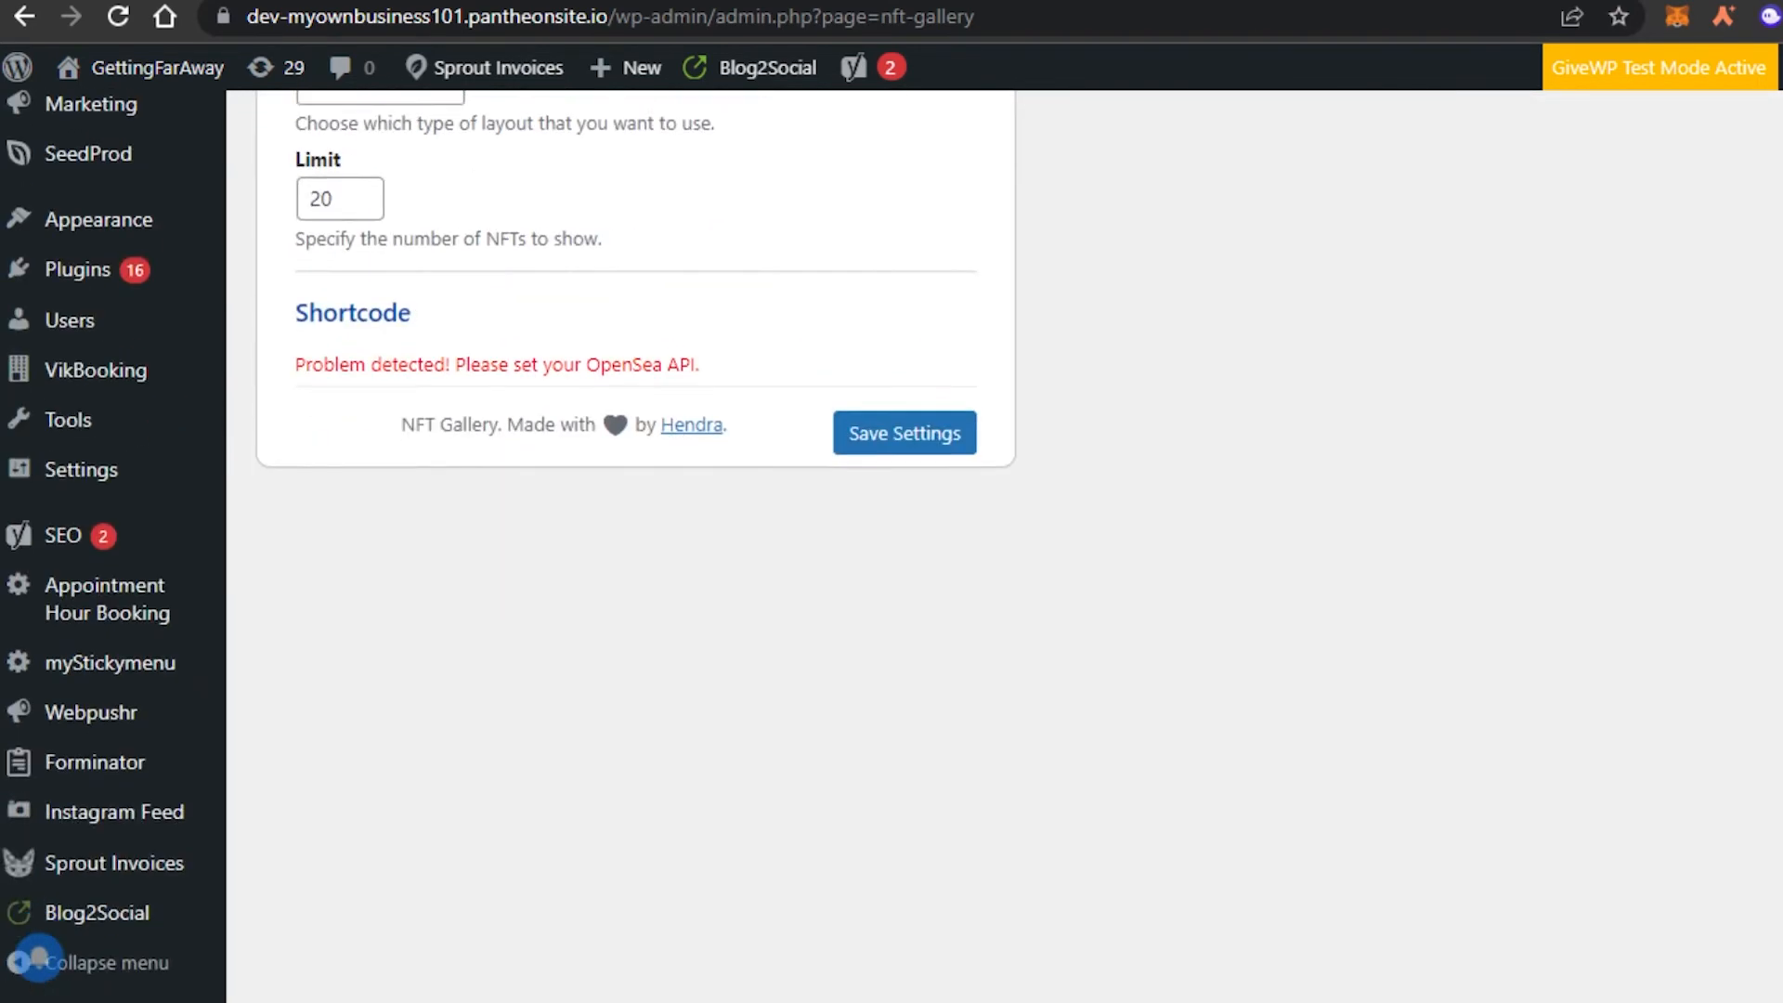
scroll(37, 958, "up", 8)
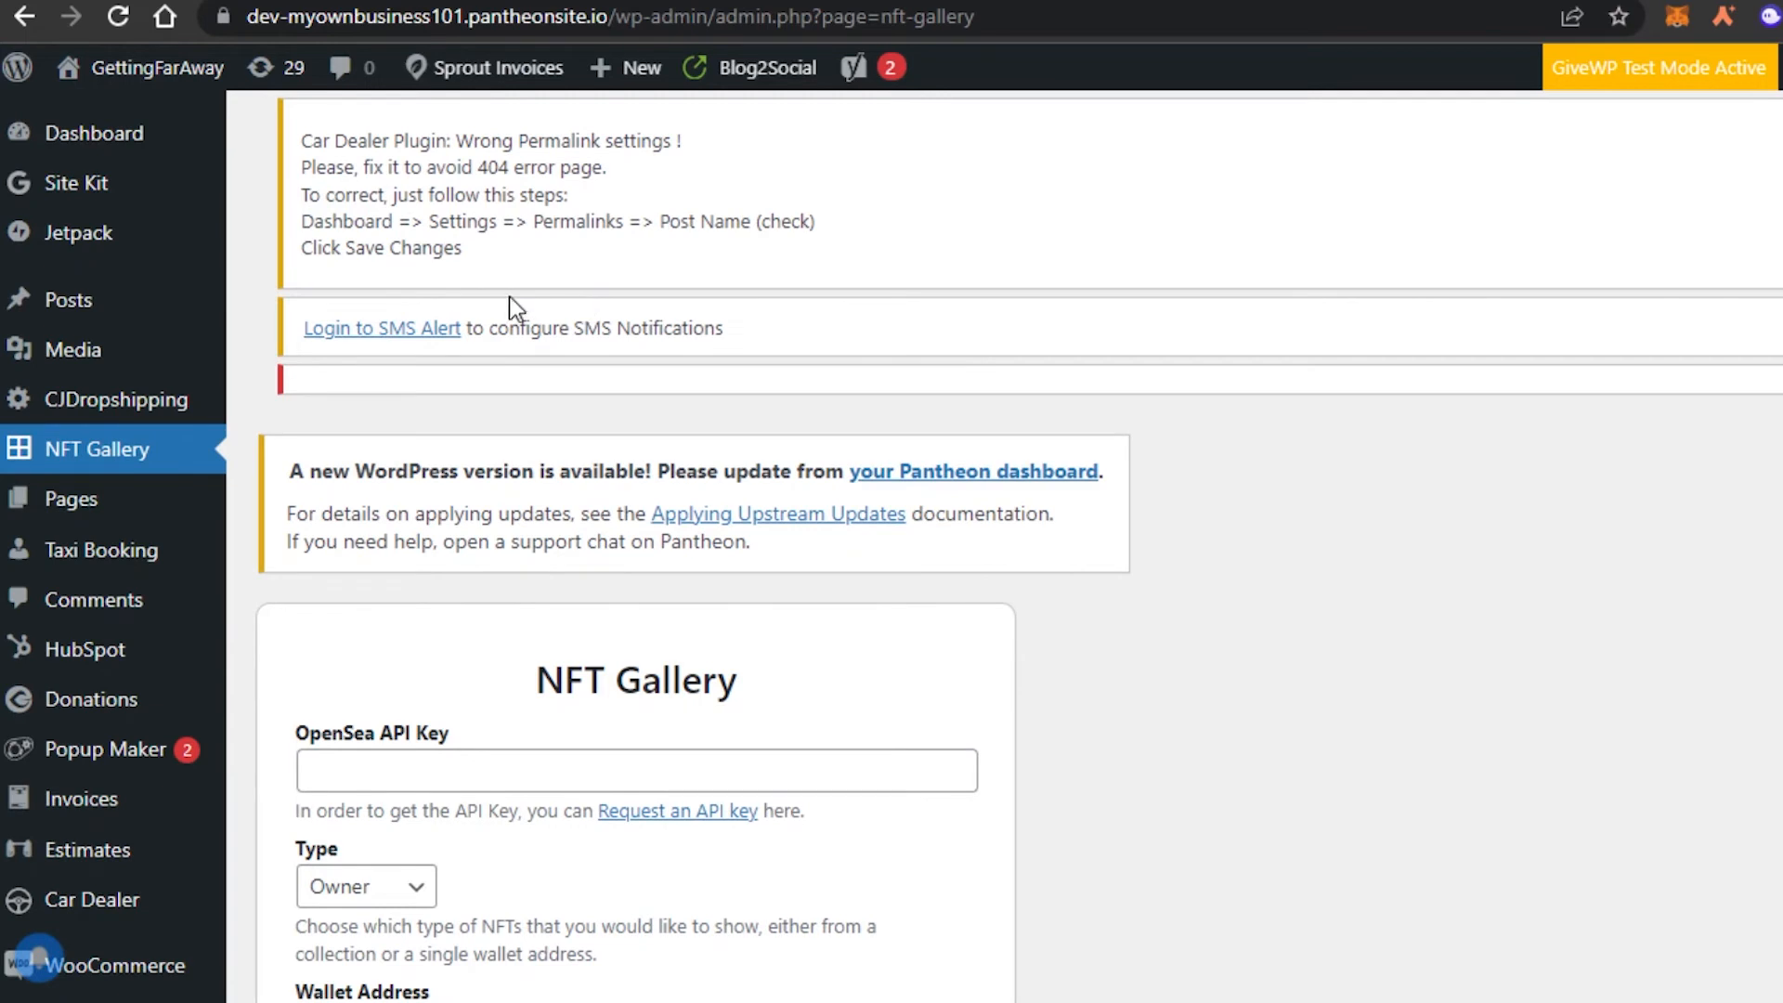
mouse_move(144, 163)
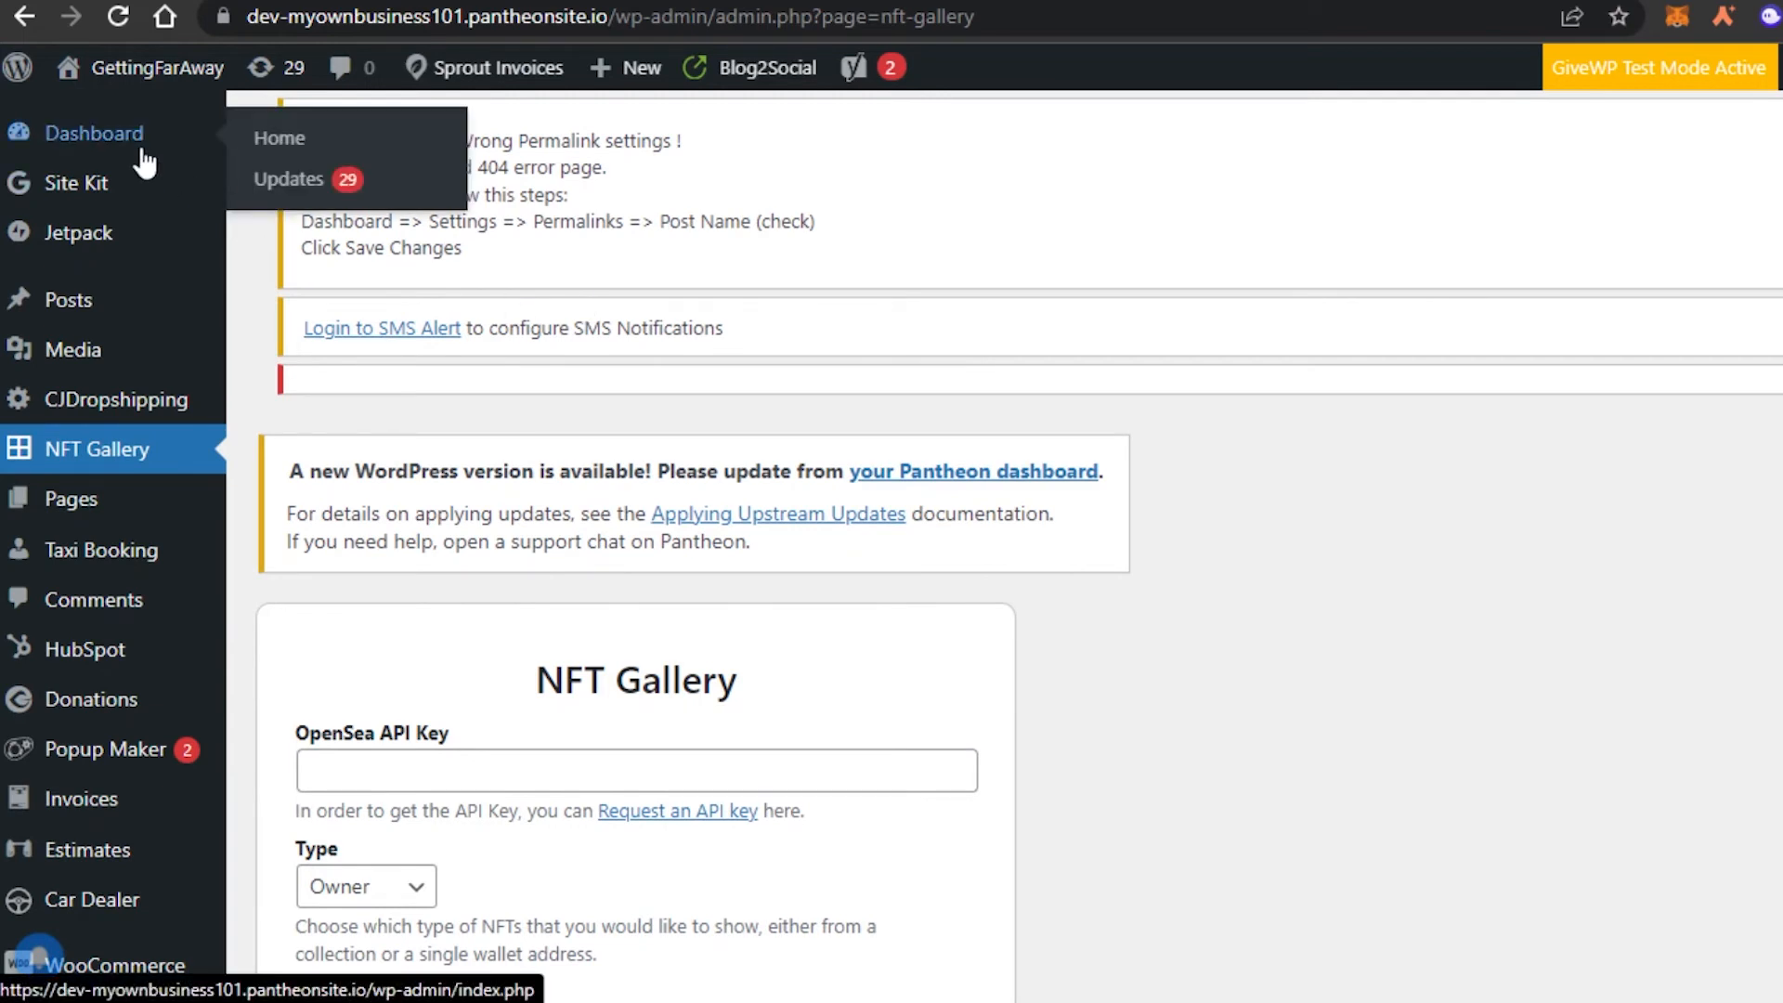